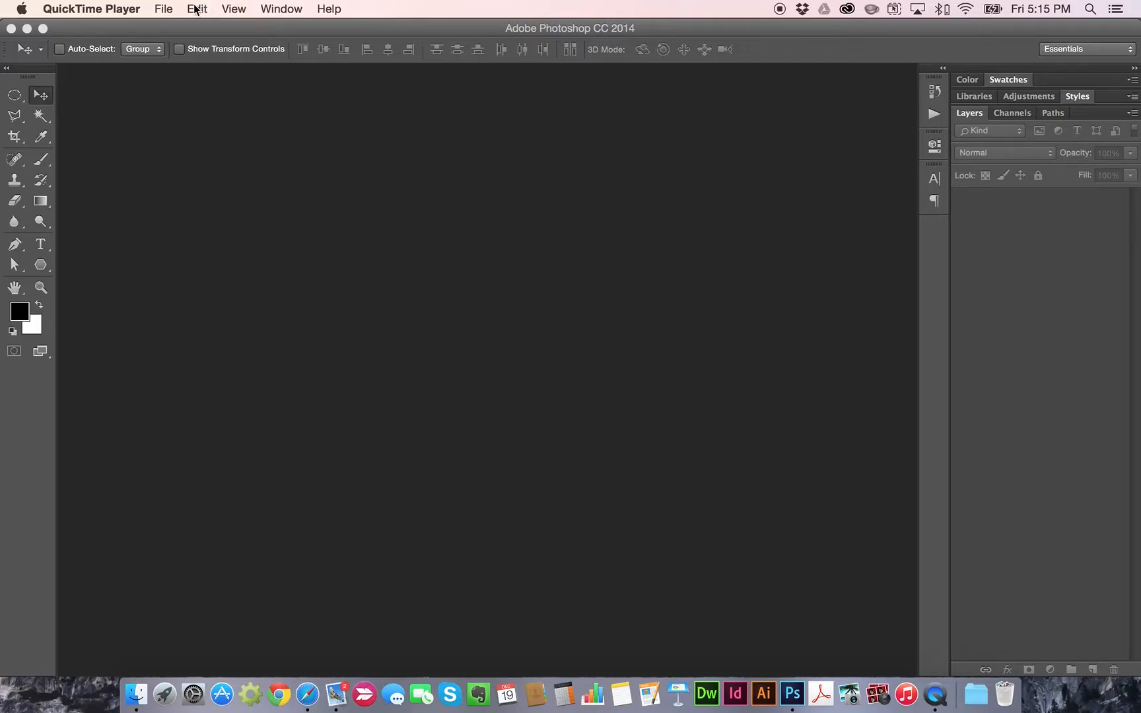
Create a new 960×960 px, 72 ppi document and paste the red owl-bee-house rebus image into it as Layer 1
left_click(170, 28)
left_click(127, 9)
left_click(142, 29)
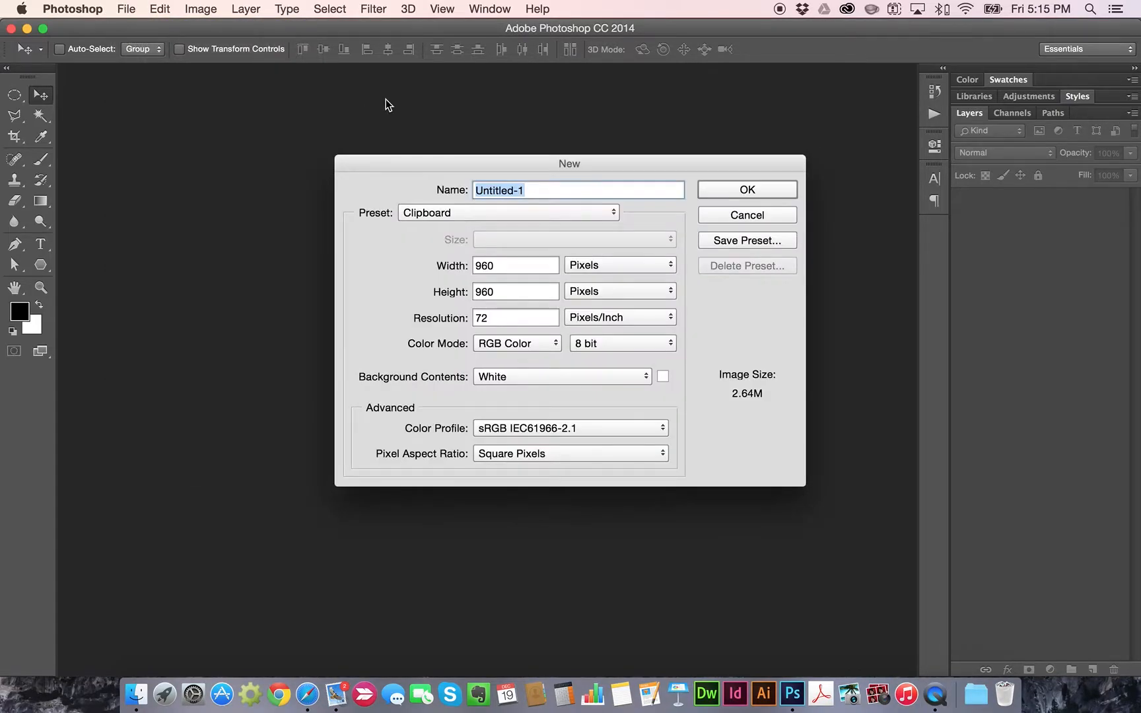
key("Return")
key("super+v")
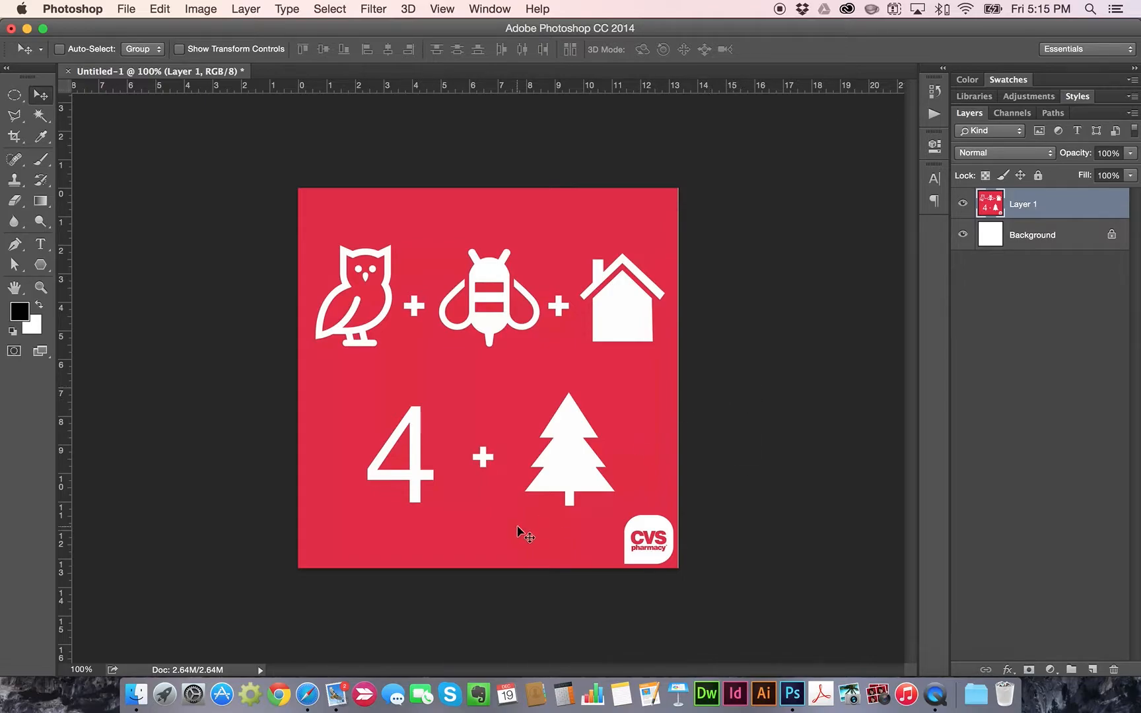
left_click(280, 693)
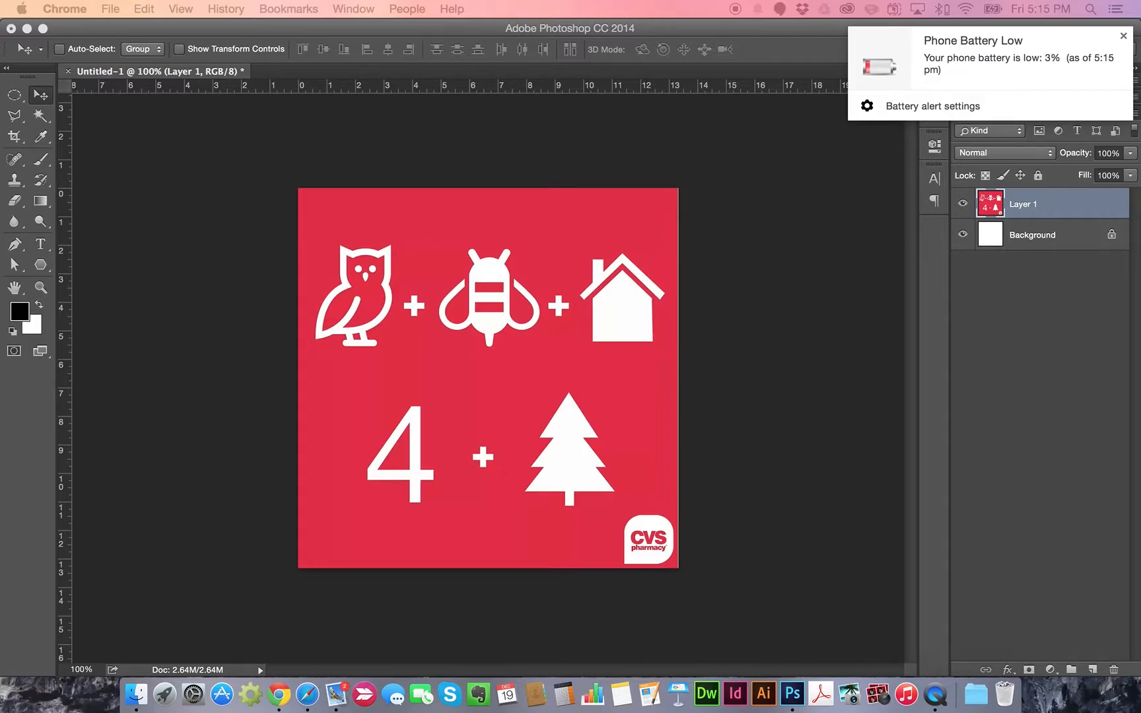
Dismiss the notification and search the Origami Owl site for 'owl'
left_click(1124, 35)
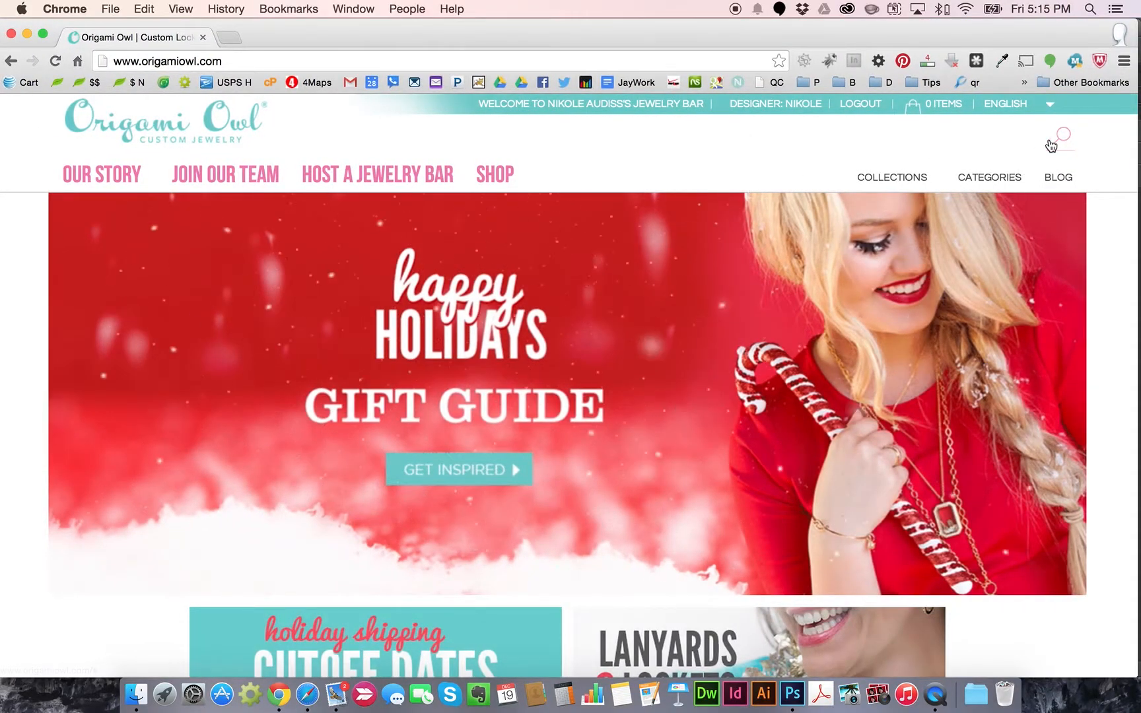
left_click(1057, 144)
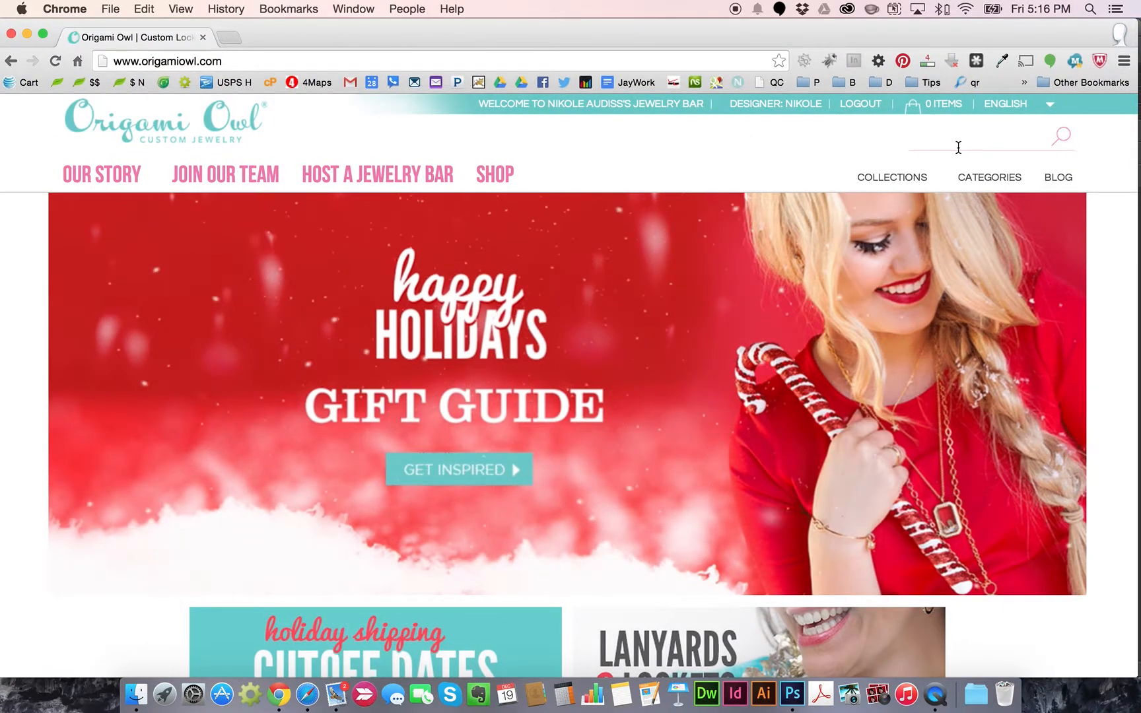
type("owl")
key("Return")
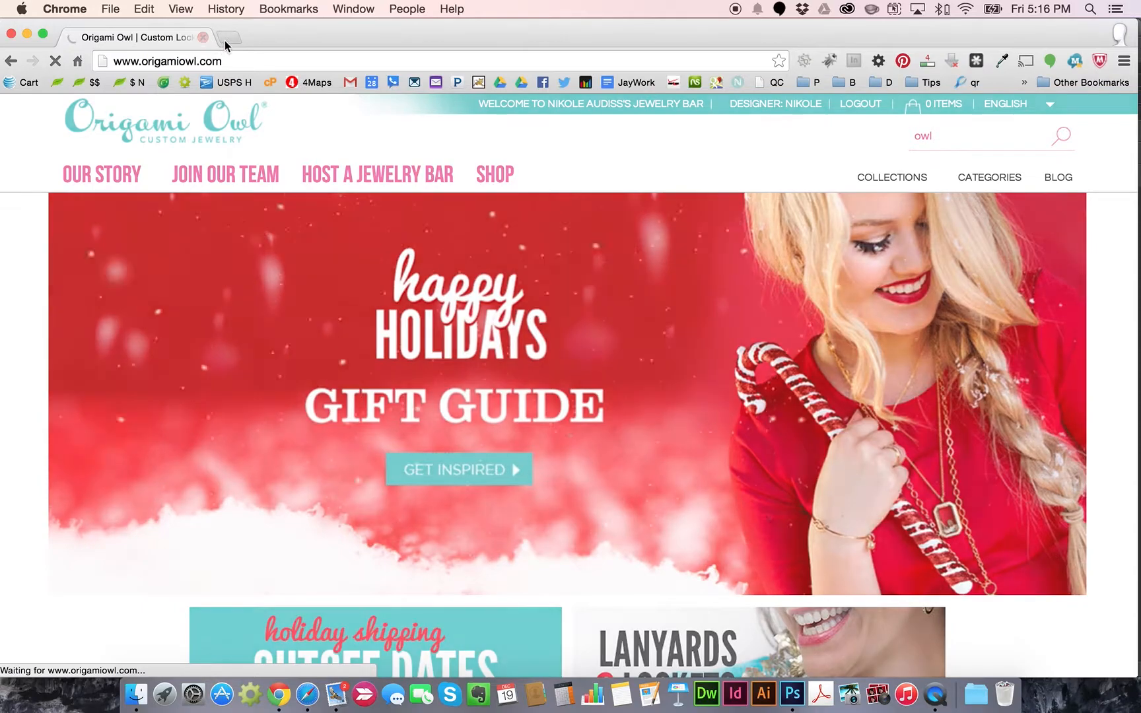
Open more tabs and load origamiowl.com in them
left_click(229, 37)
type("origamiowl.com")
key("Return")
left_click(390, 37)
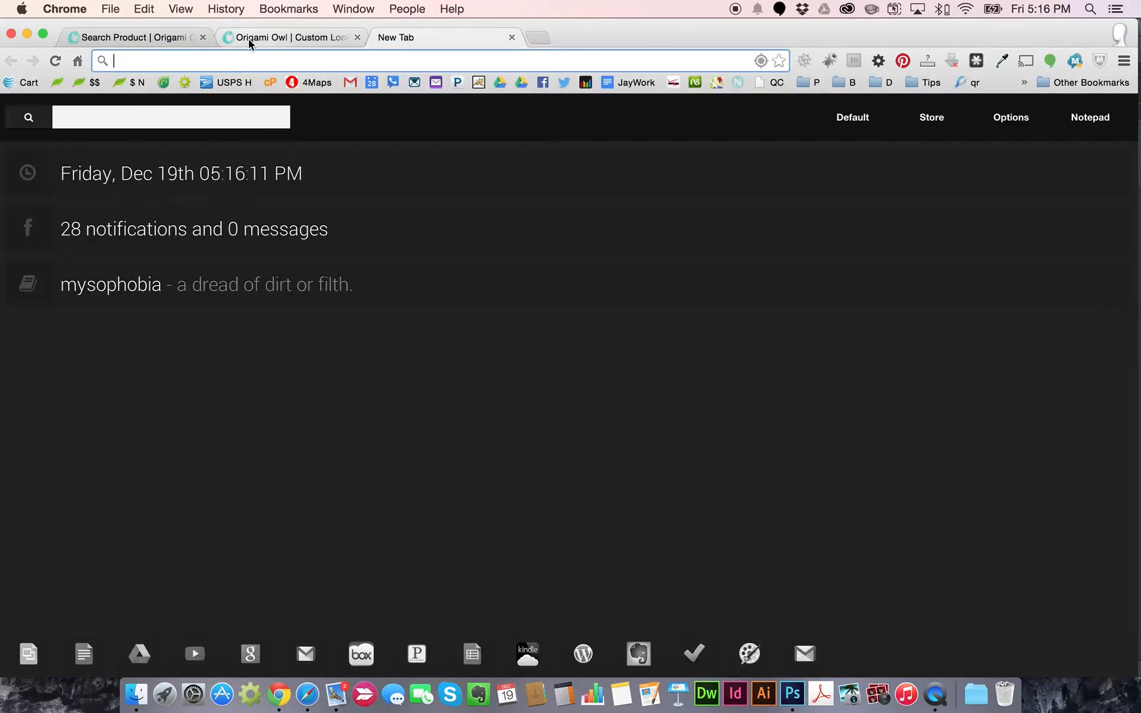
left_click(251, 42)
left_click(221, 55)
key("ctrl+c")
left_click(387, 37)
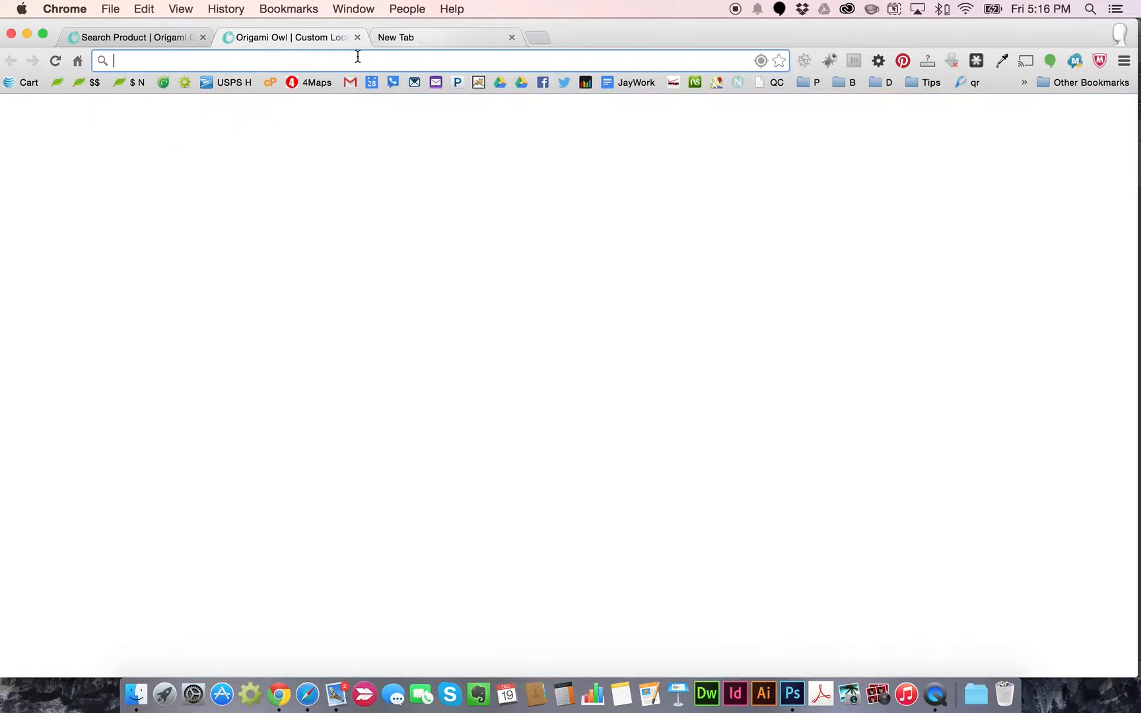
key("ctrl+v")
left_click(543, 38)
left_click(470, 41)
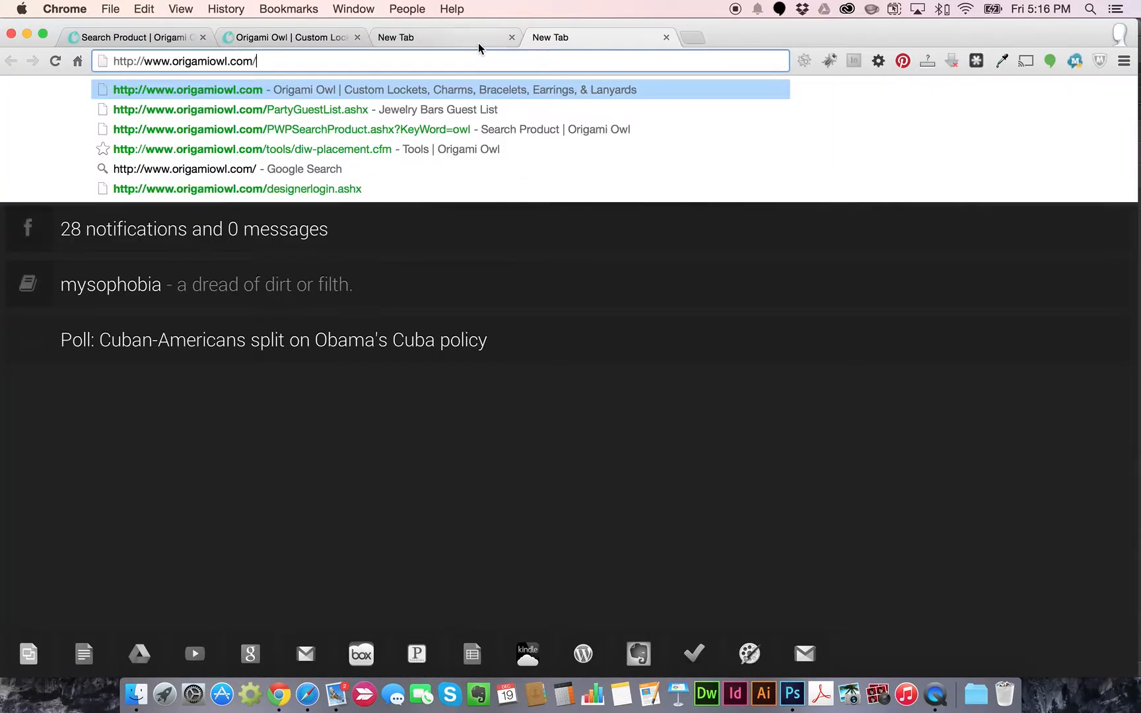
key("Return")
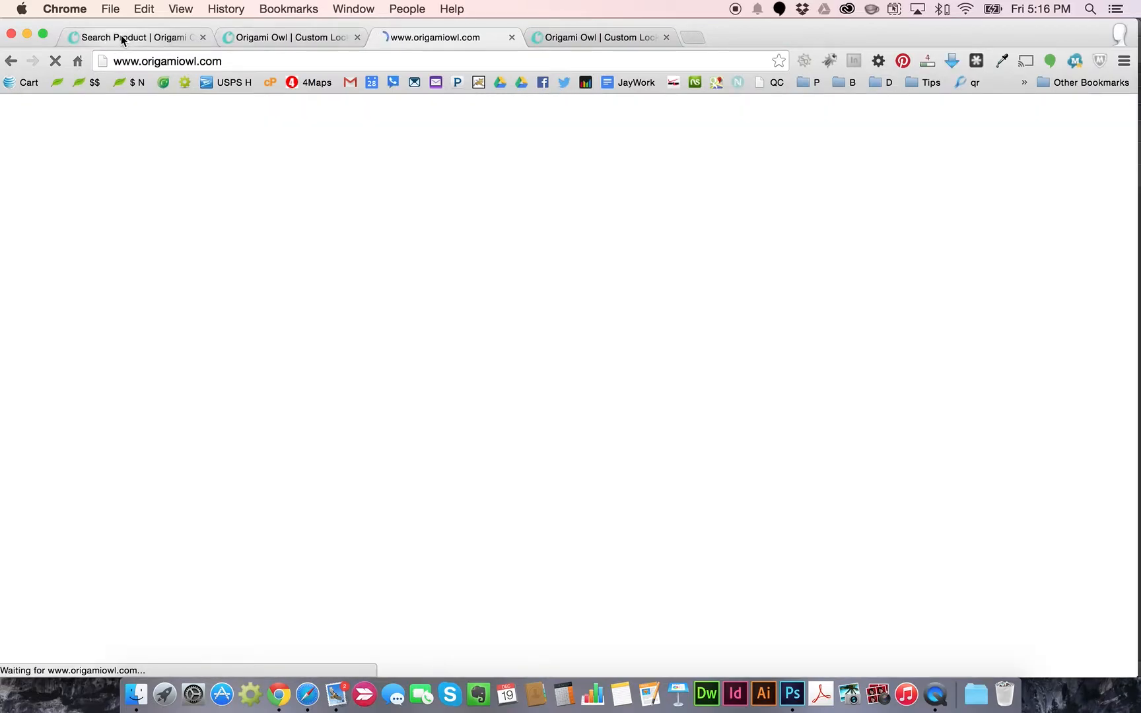
In the second Origami Owl tab, search for 'home'
left_click(122, 37)
left_click(279, 37)
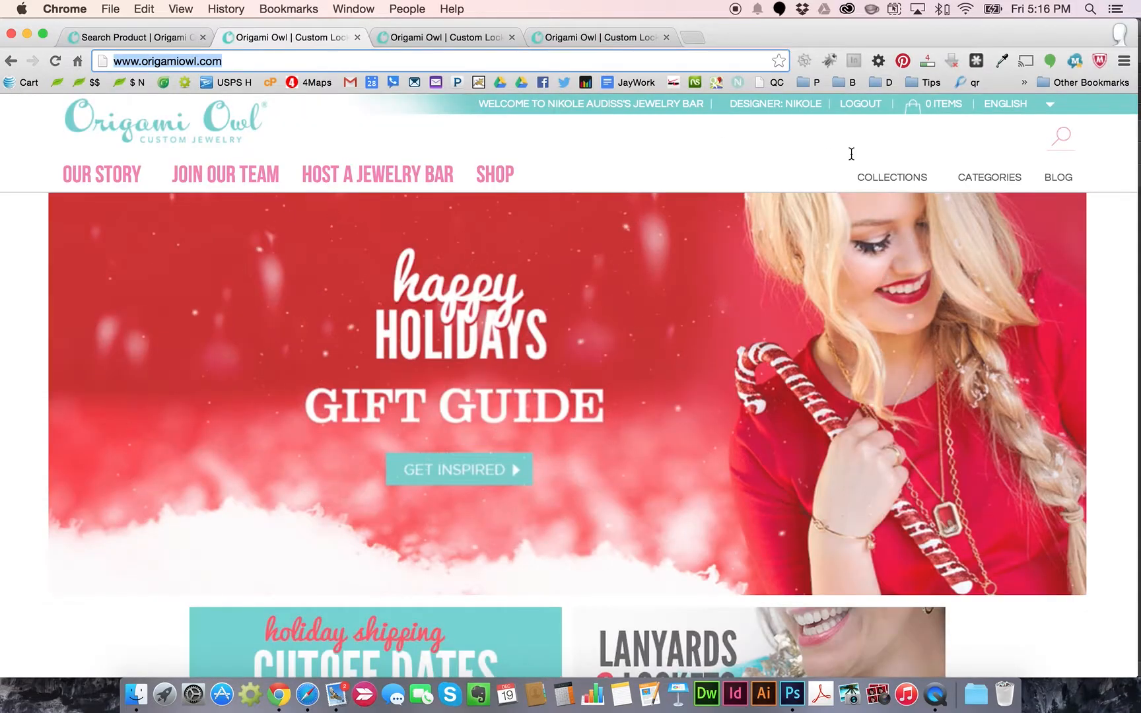
left_click(960, 142)
type("home")
left_click(1061, 140)
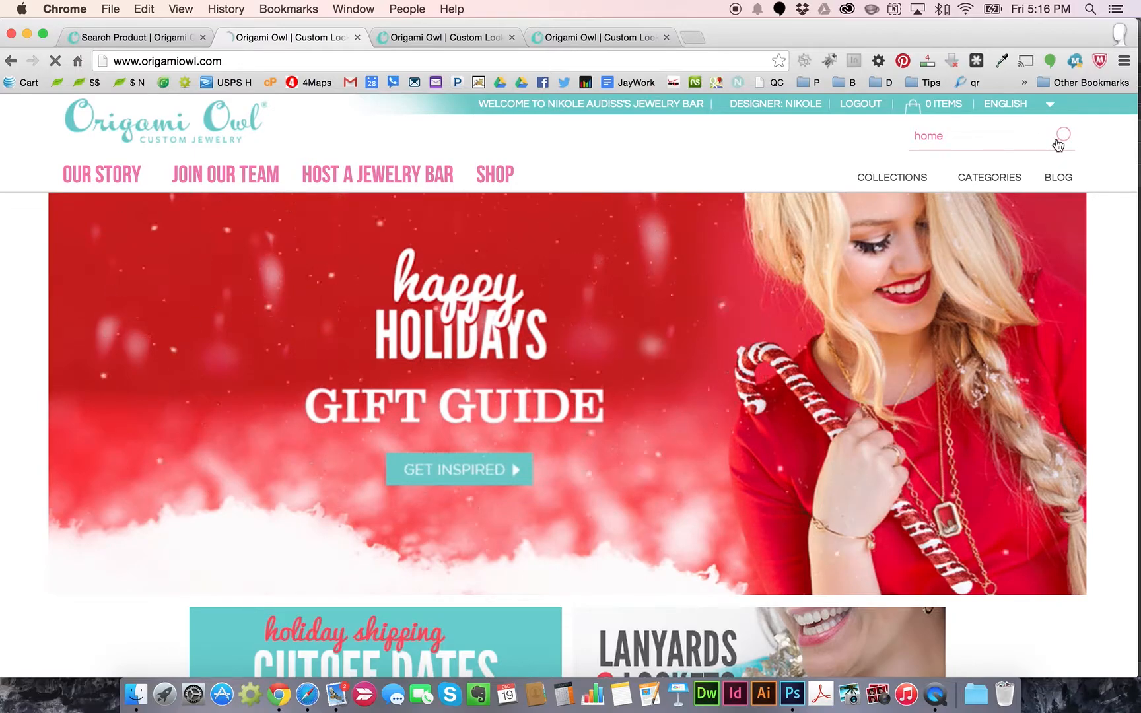
Search for 'bee' in the third tab and 'number 4' in the fourth tab
left_click(455, 37)
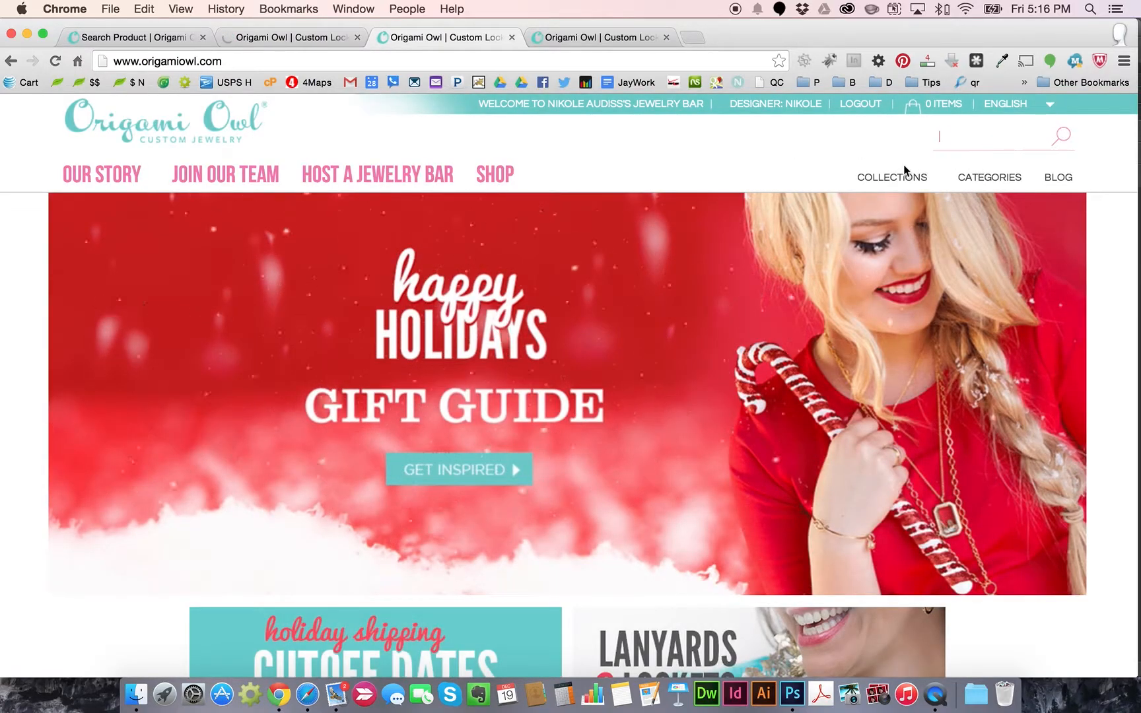
left_click(938, 143)
type("bee")
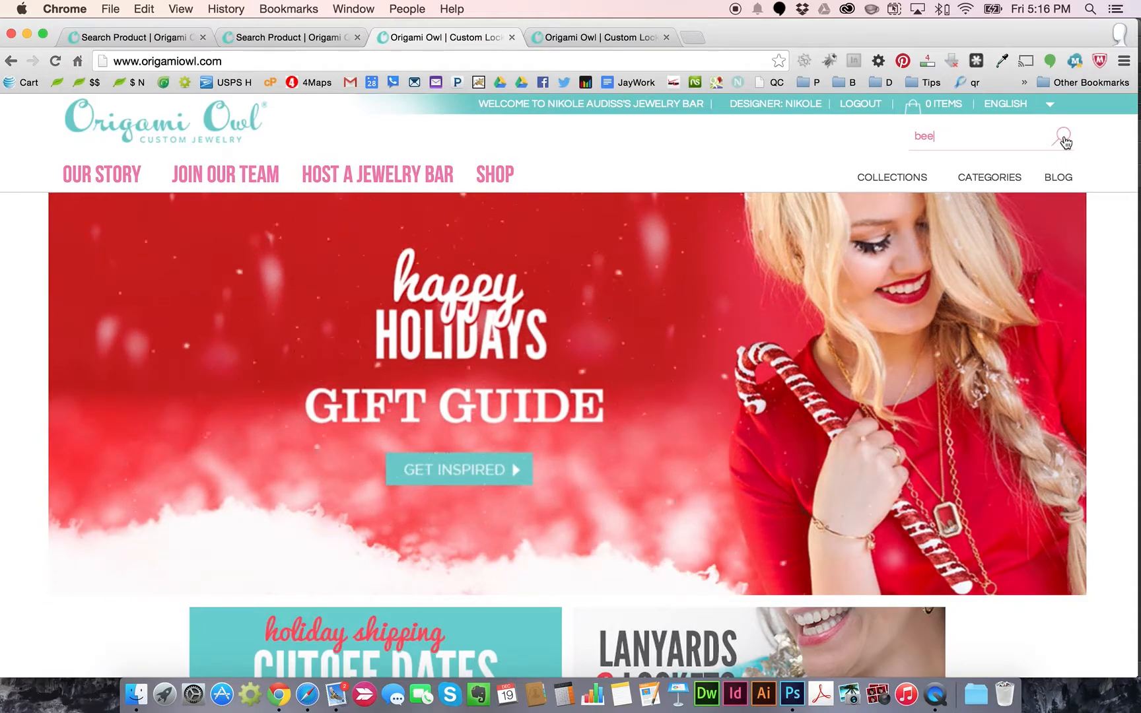
key("Return")
left_click(608, 41)
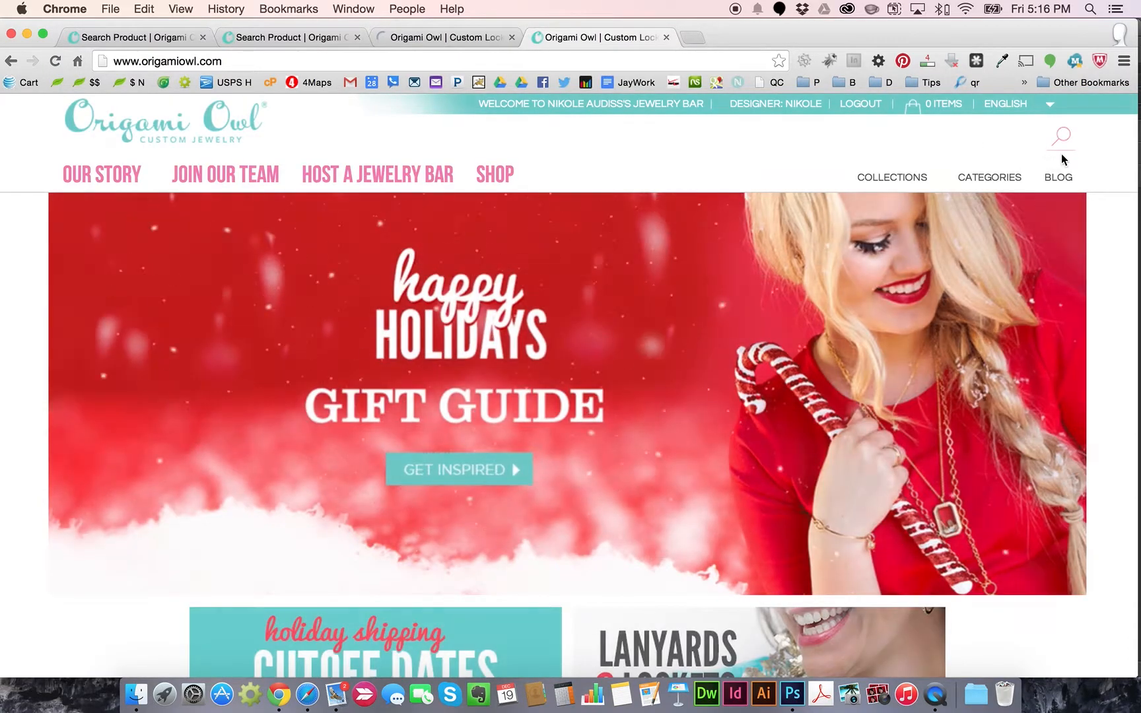
type("number 4")
left_click(1061, 137)
Load origamiowl.com in a fifth tab and search for 'tree'
left_click(702, 40)
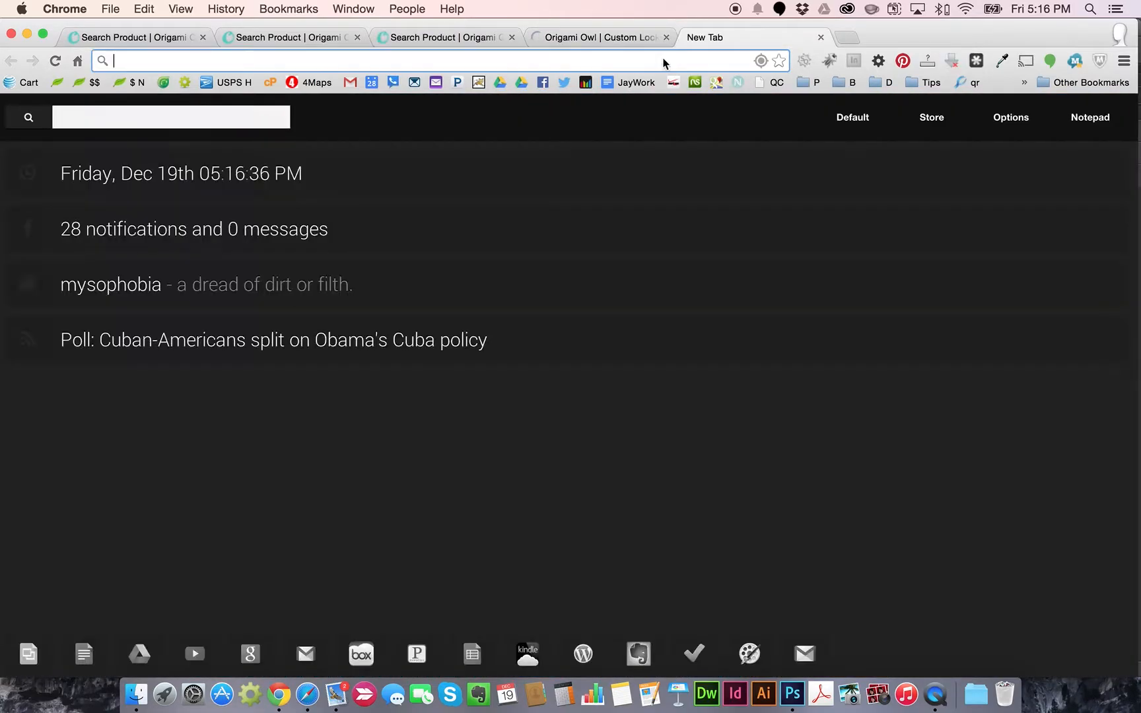
type("origamiowl.com")
key("Return")
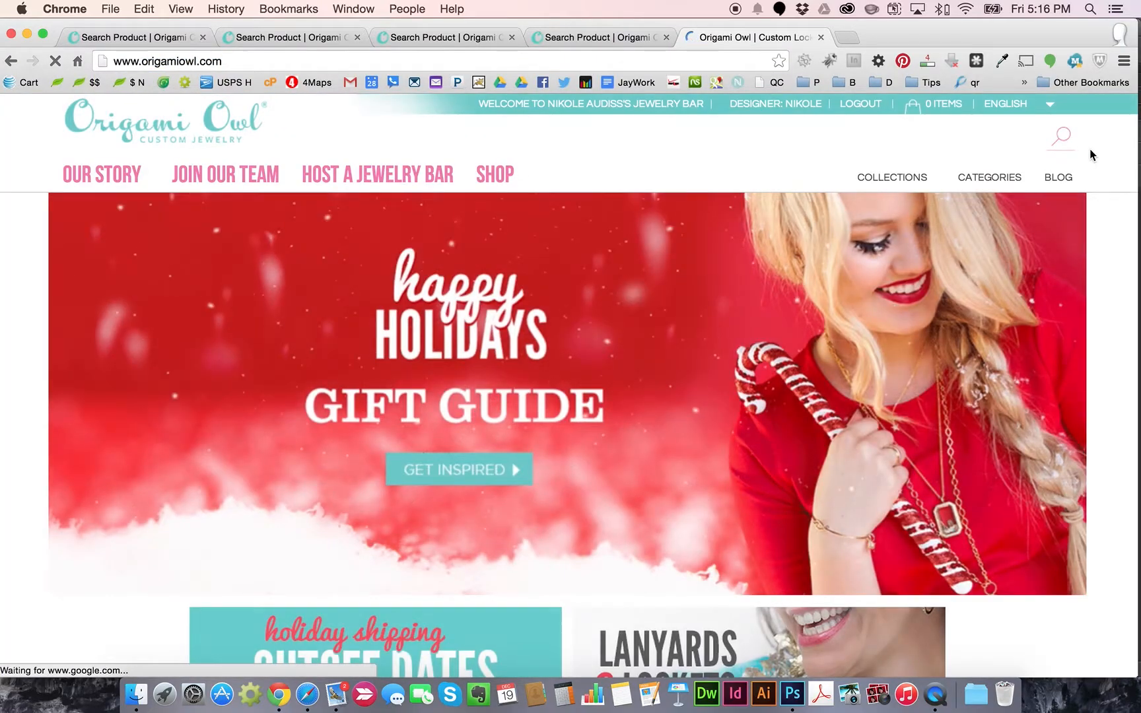
left_click(1062, 137)
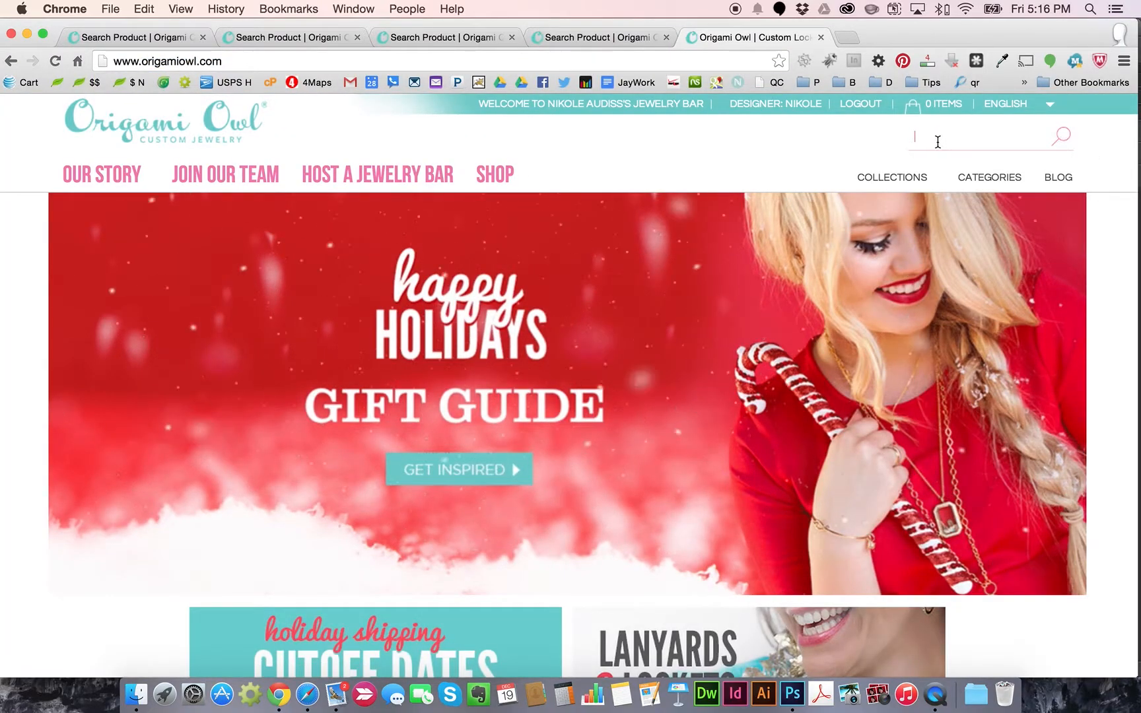
type("tree")
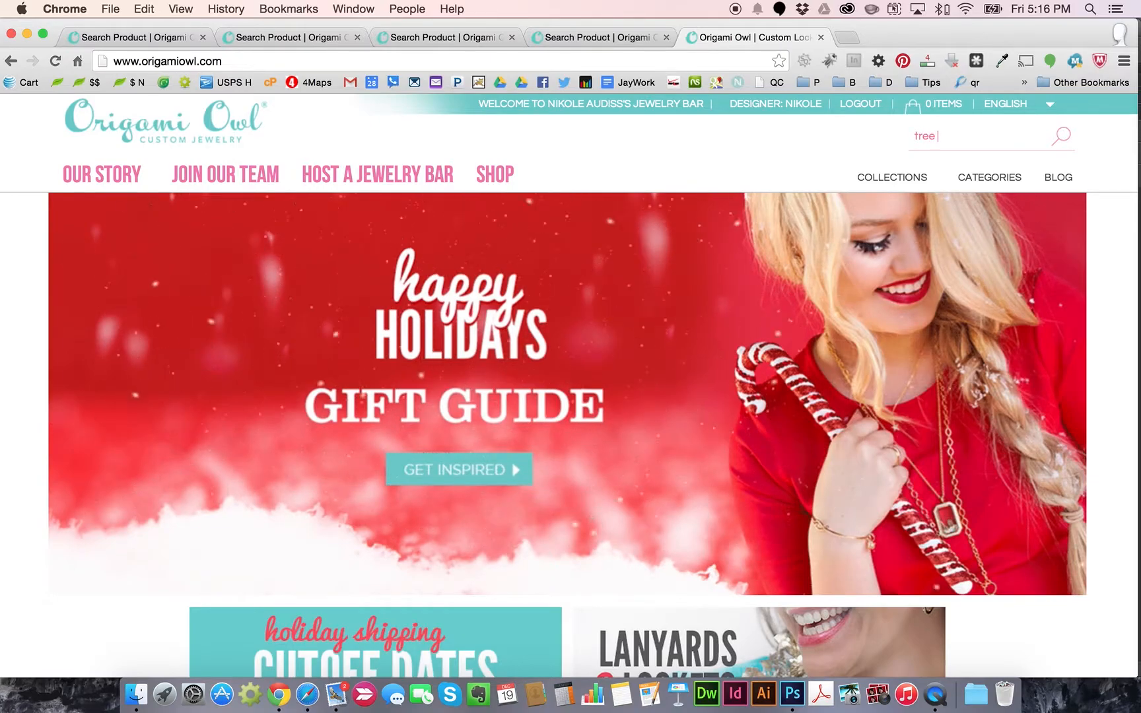
left_click(1061, 140)
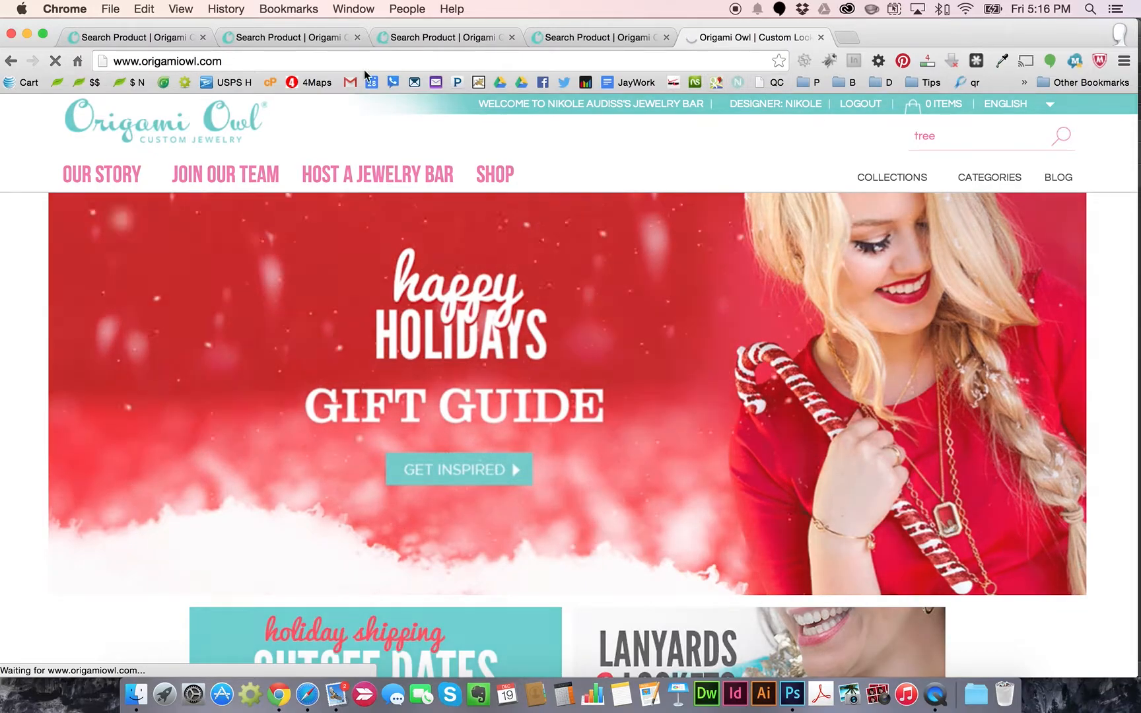
left_click(163, 41)
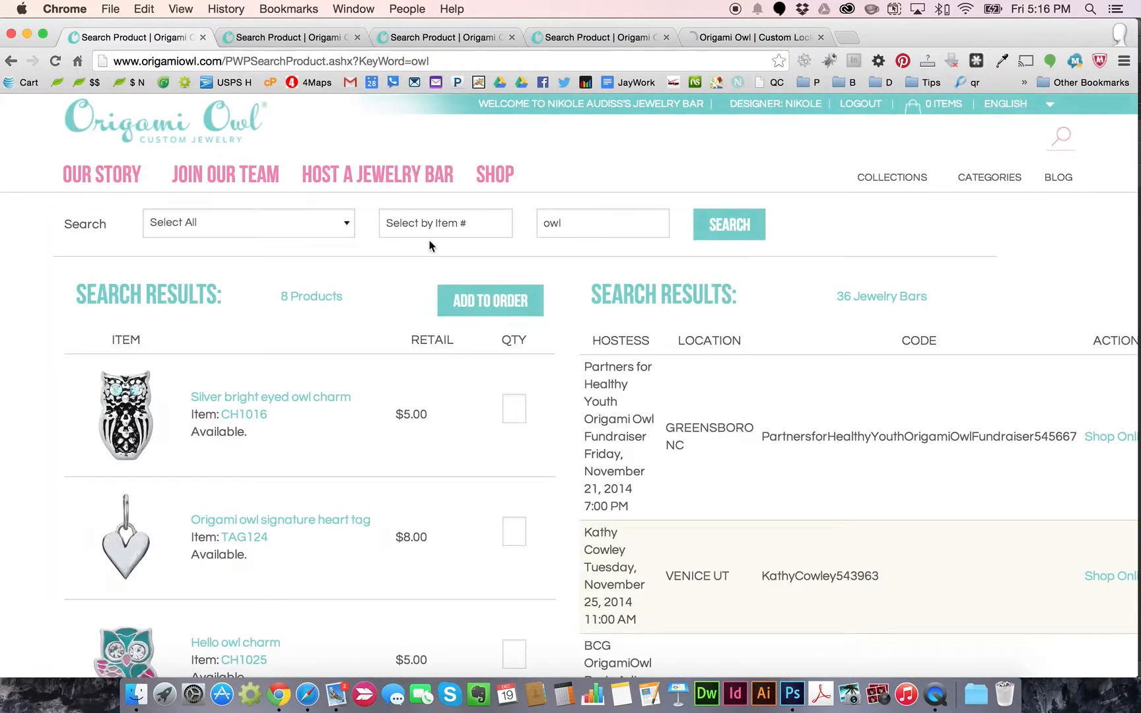
Scroll through the owl results and open the Hello Owl Charm product page
scroll(428, 333, "down", 5)
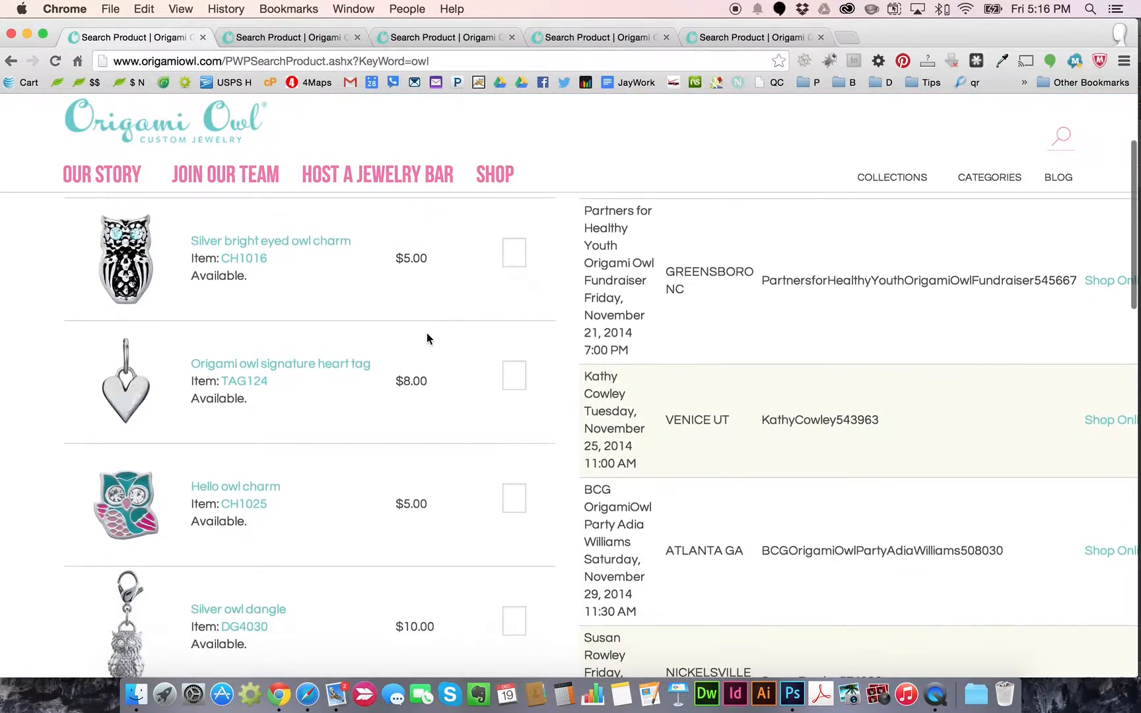
scroll(423, 350, "down", 5)
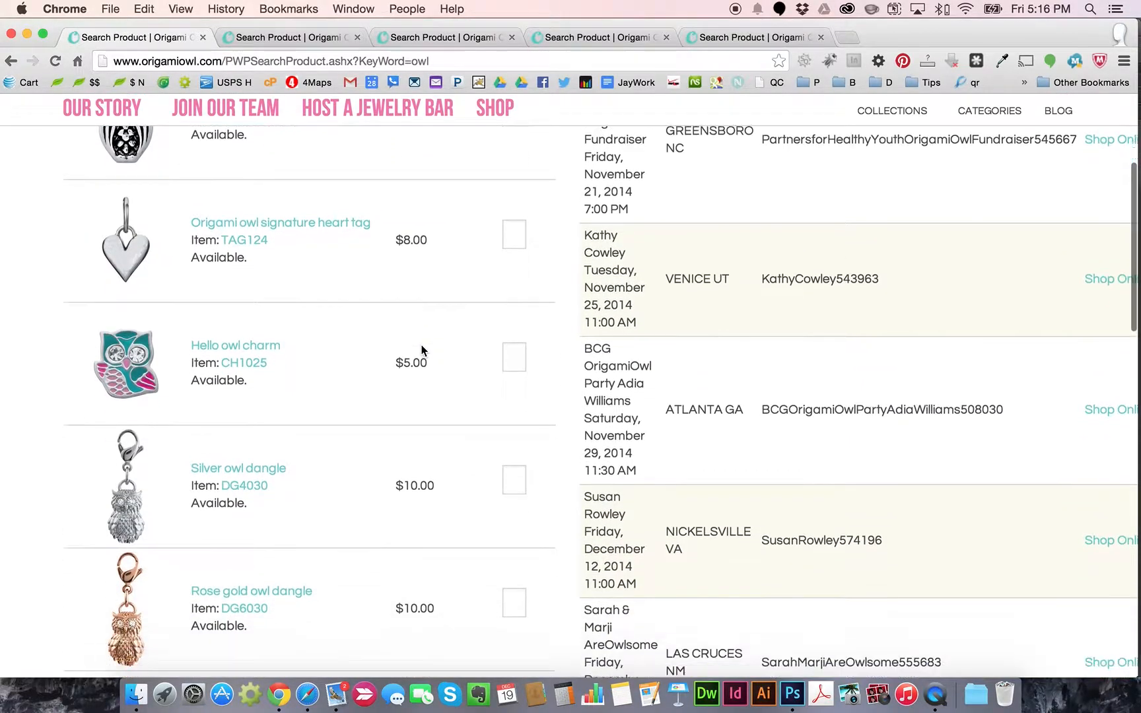
scroll(303, 452, "up", 8)
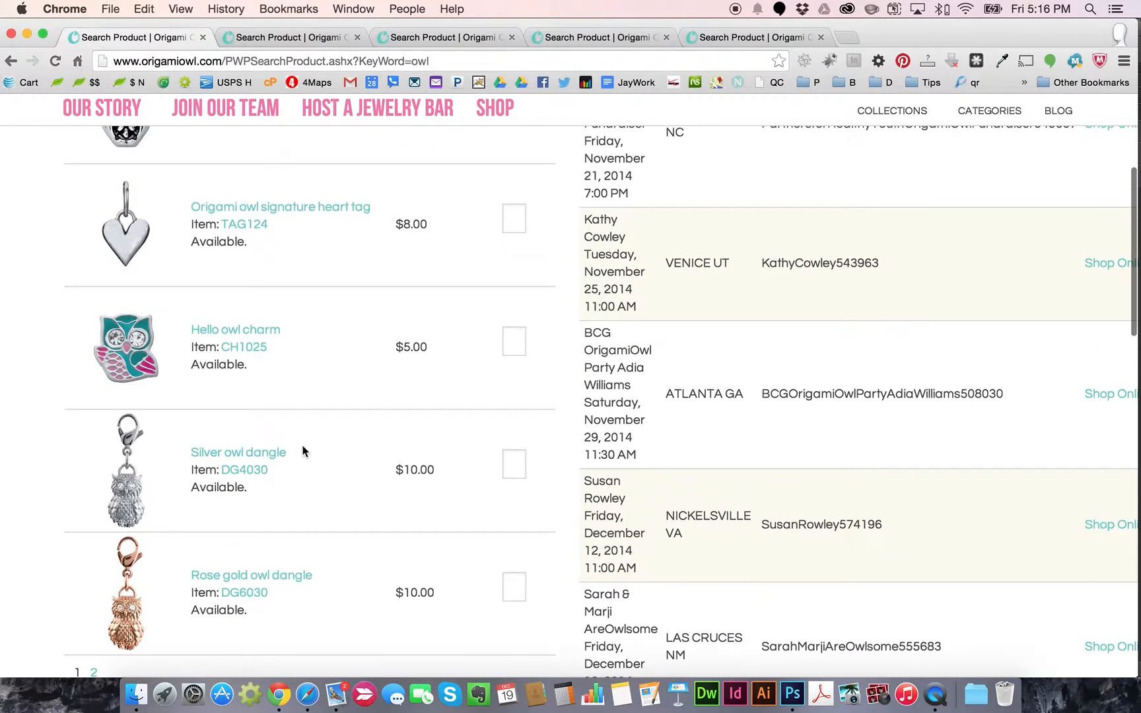
scroll(301, 453, "down", 2)
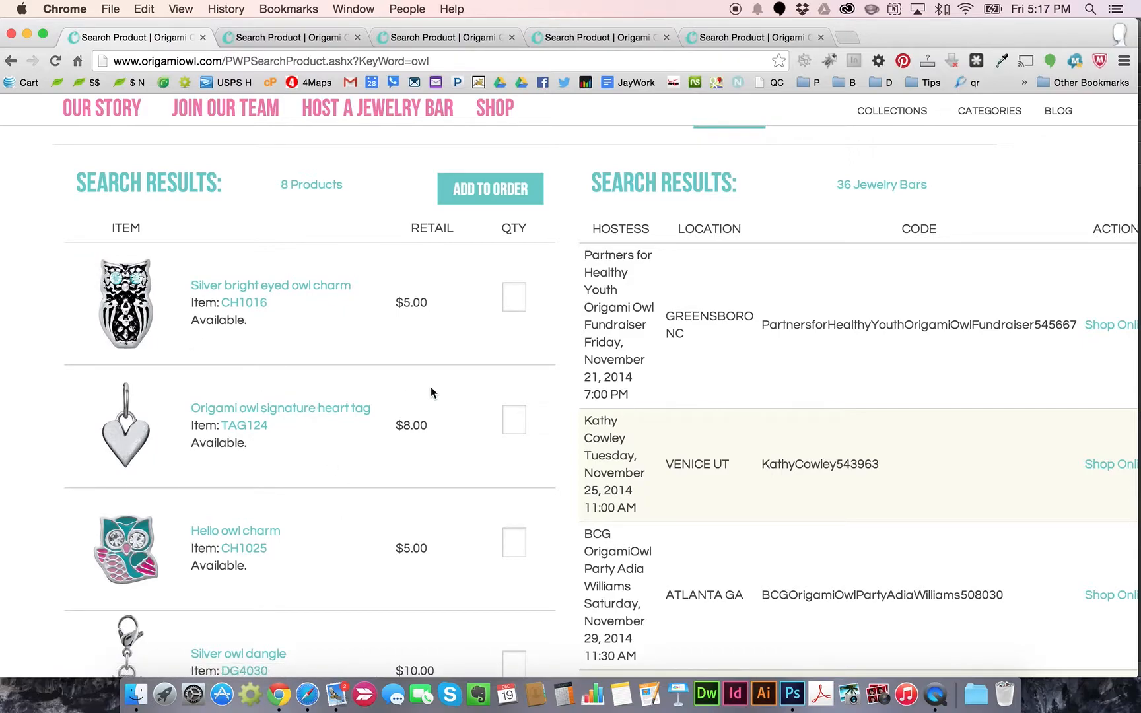
scroll(433, 390, "down", 1)
left_click(140, 519)
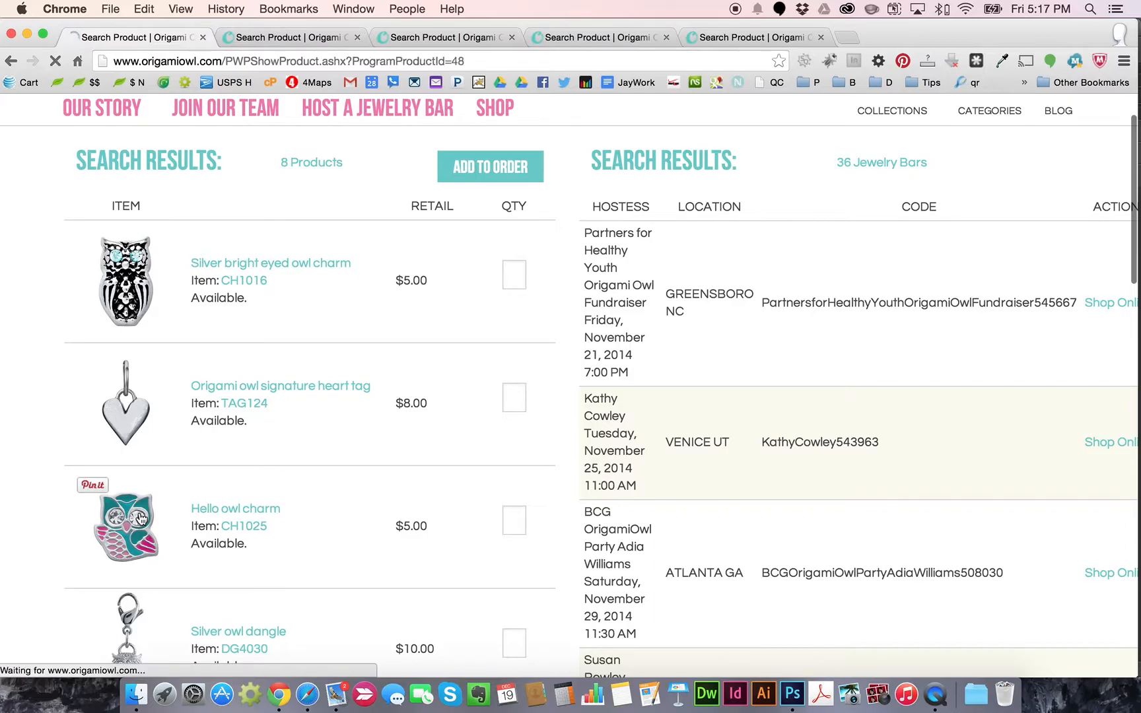
Save the Hello Owl Charm photo to the Desktop as O2-HelloOwl.jpg
right_click(311, 384)
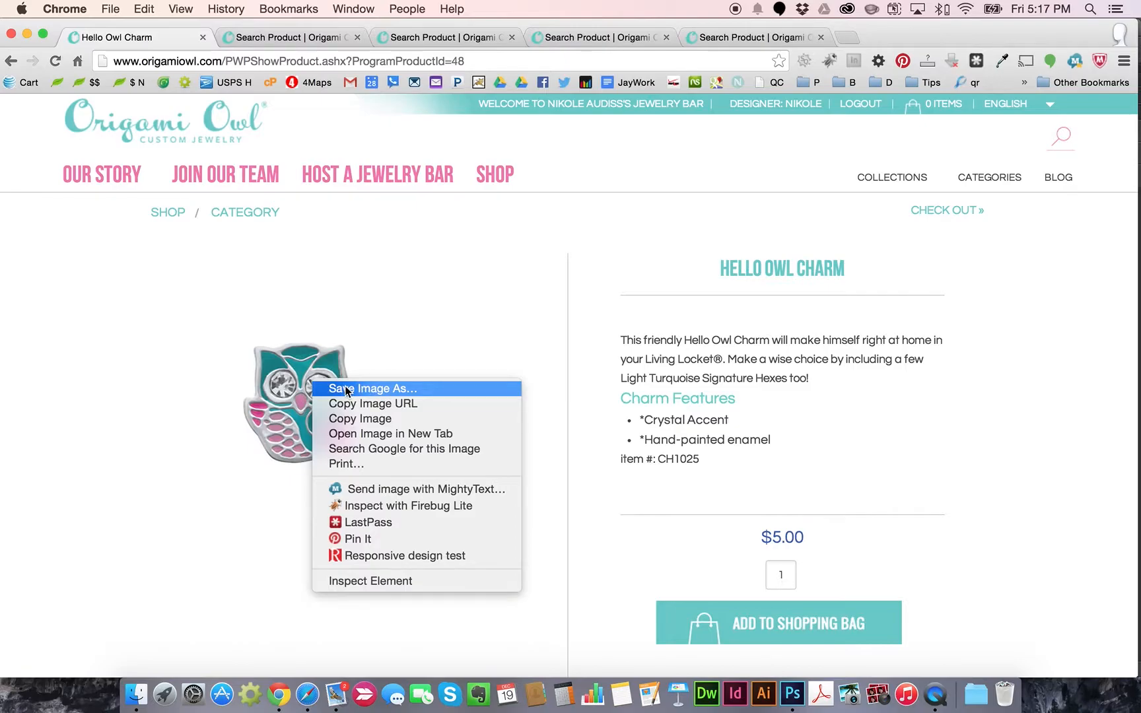
left_click(368, 391)
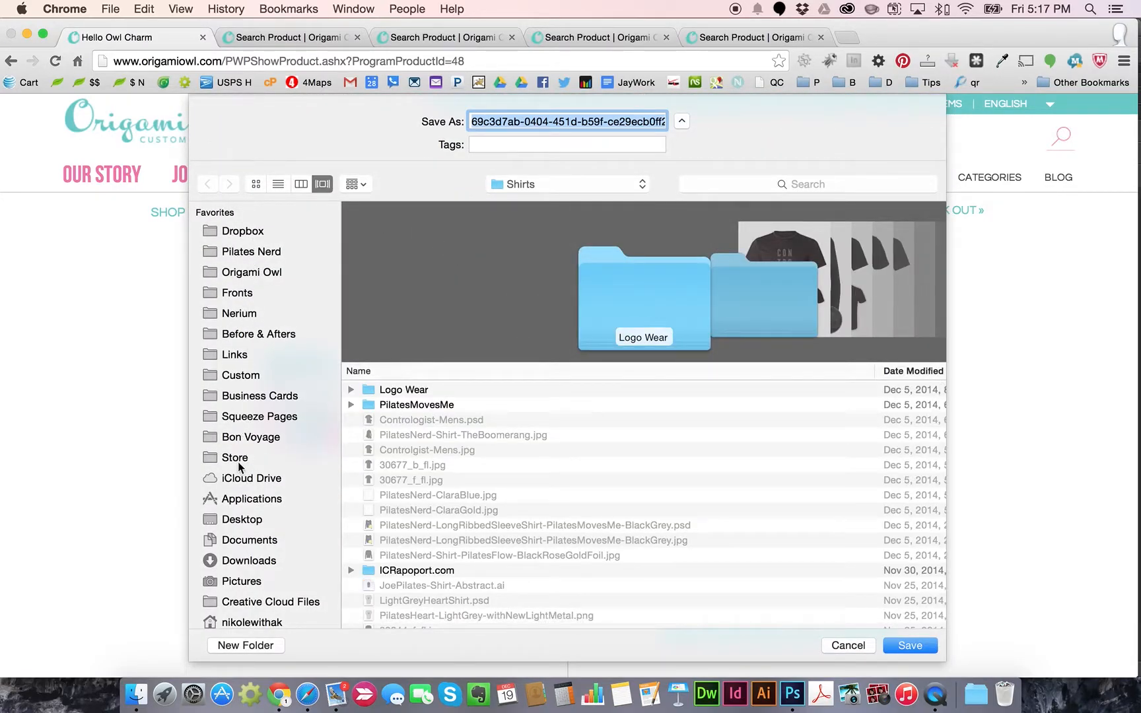
left_click(243, 517)
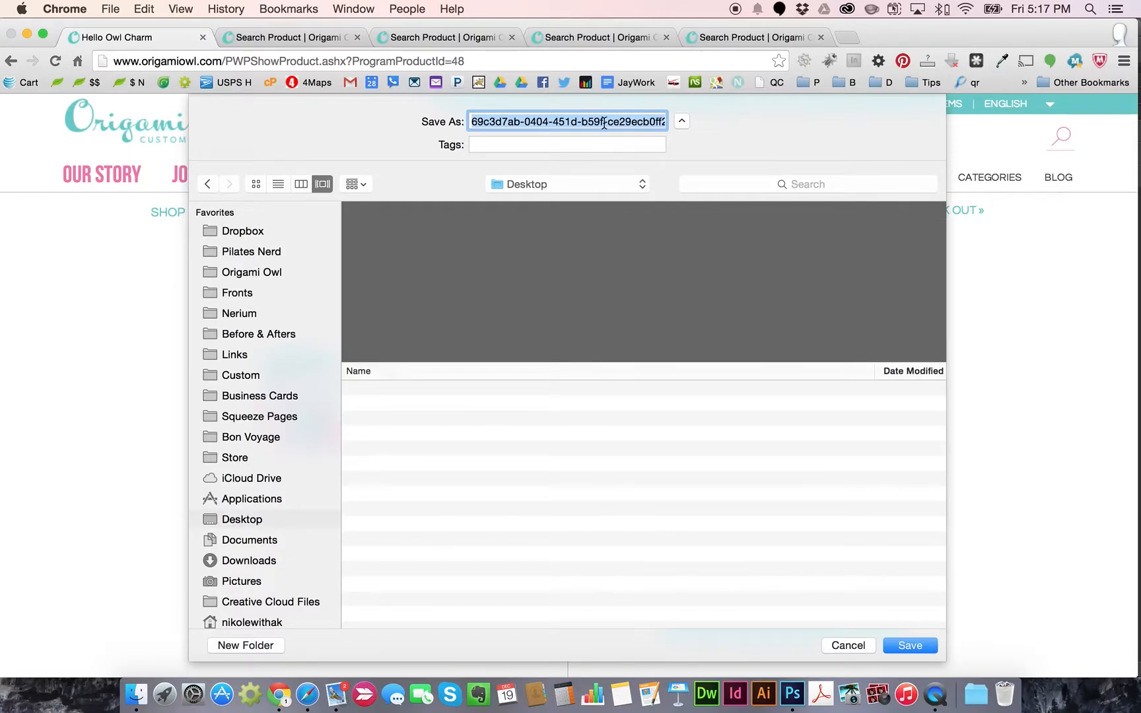
type("O2-HelloOwl.jpg")
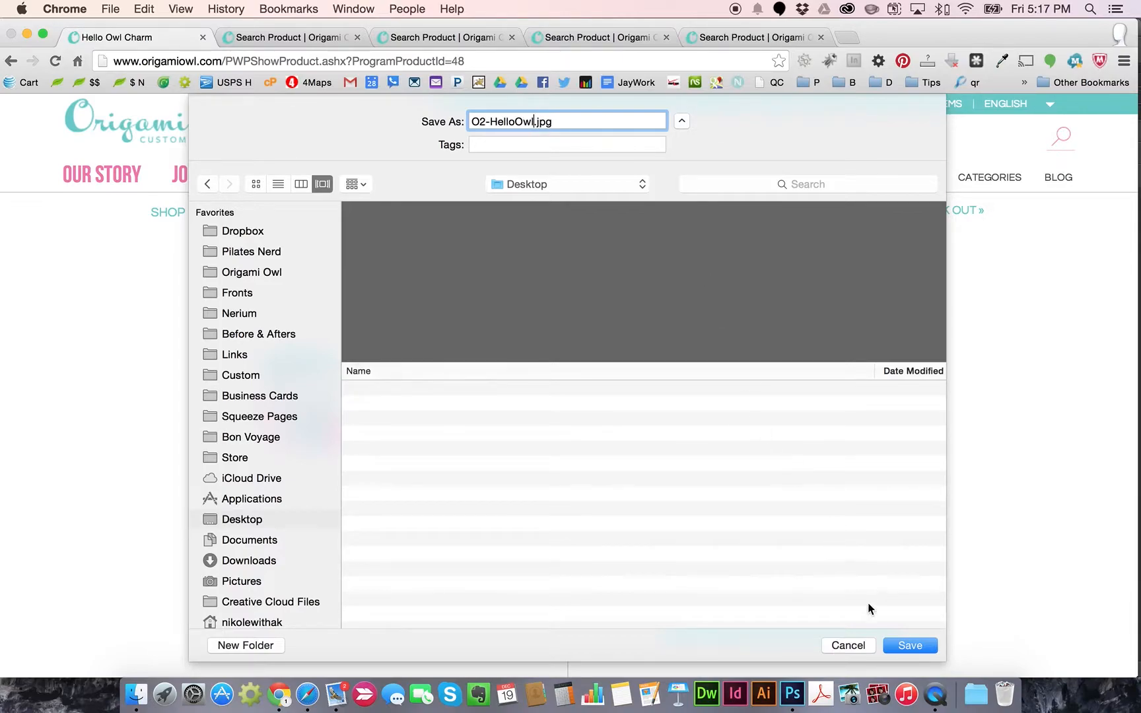
left_click(908, 646)
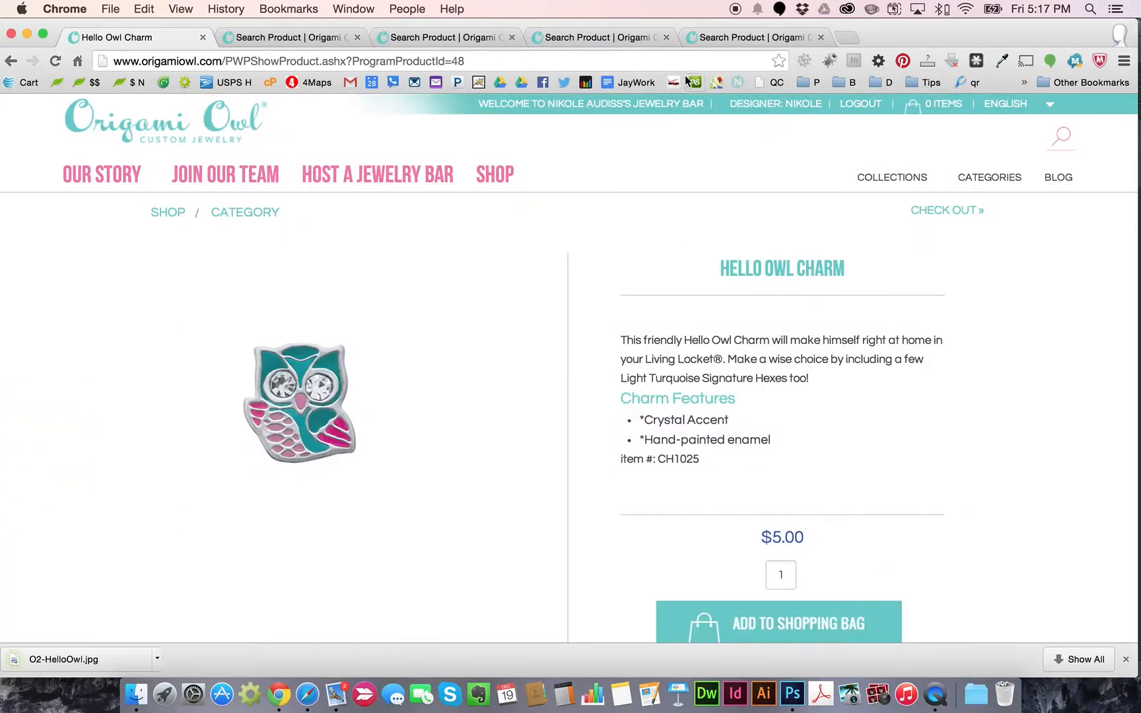
From the house results, open the Silver House Charm (CH1640) and save its photo as O2-House.jpg
left_click(296, 38)
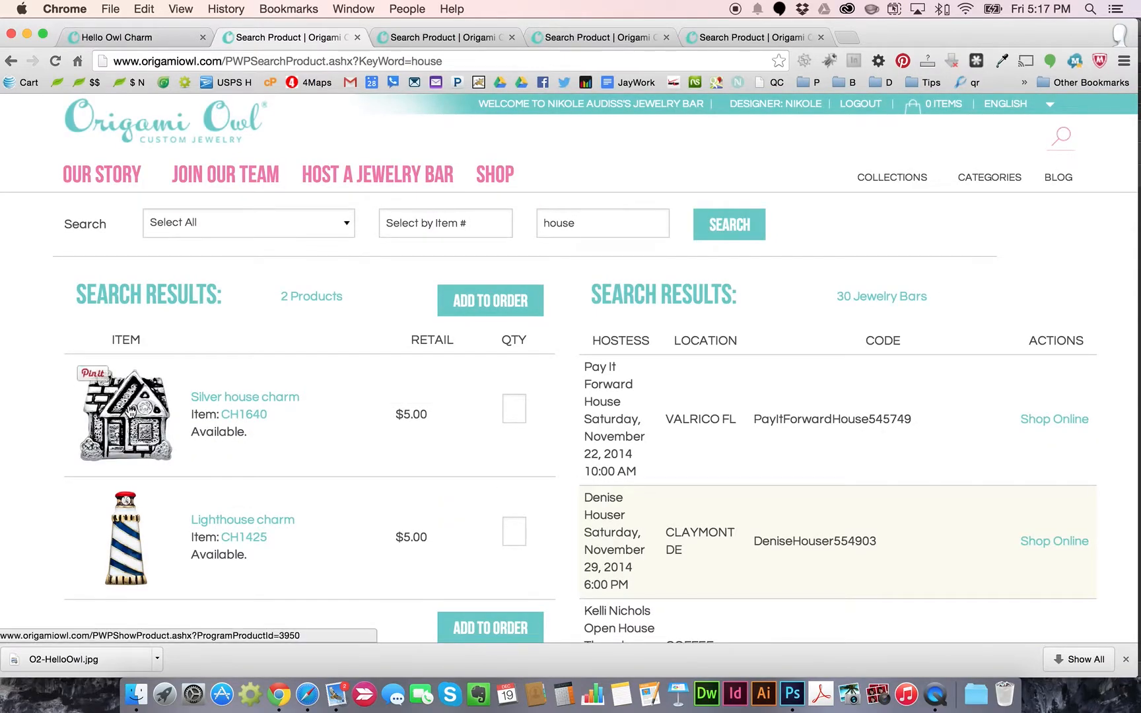
left_click(131, 411)
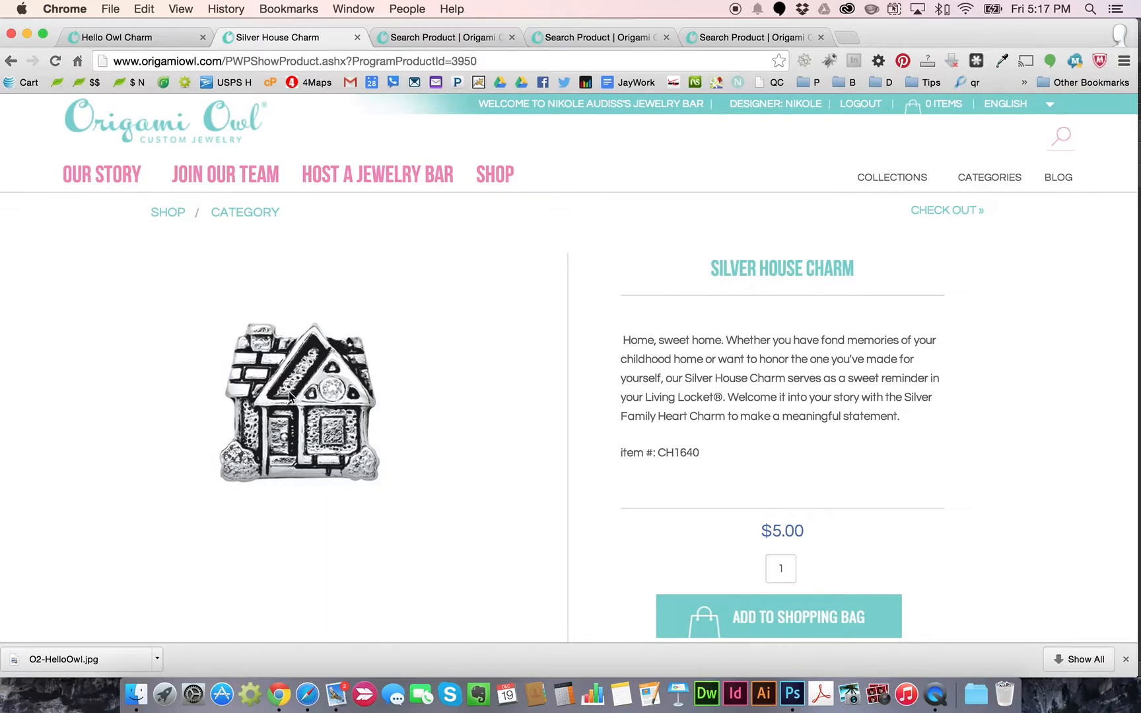
right_click(314, 370)
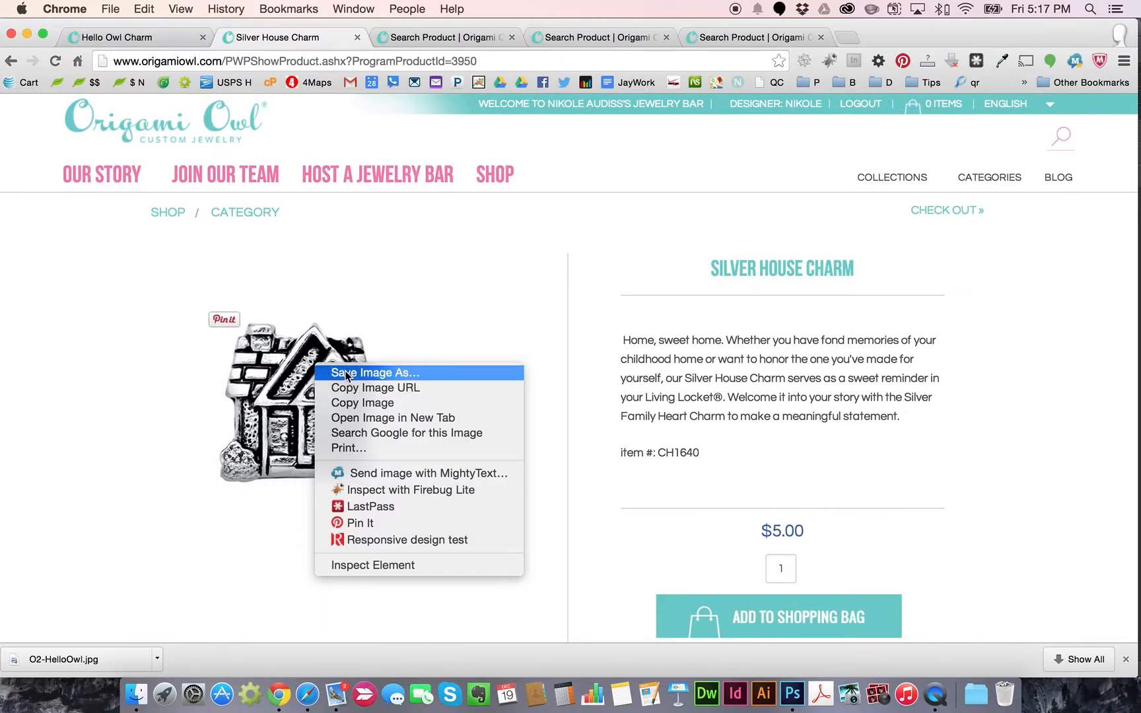
left_click(344, 372)
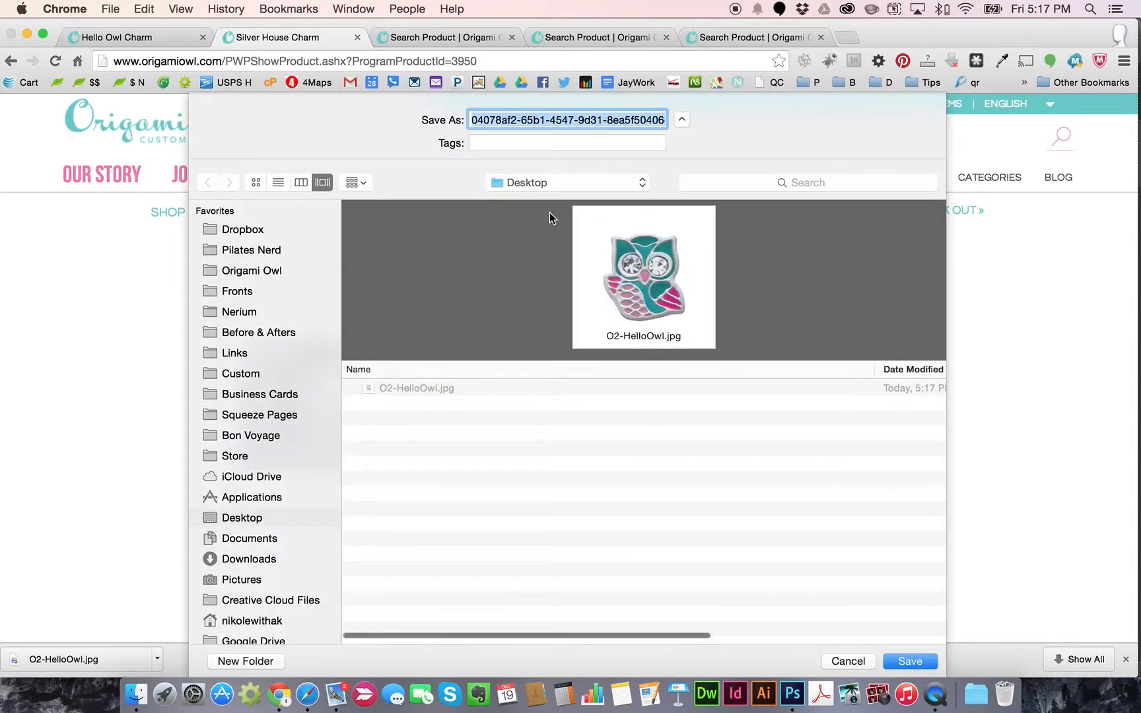
type("O2-House.jpg")
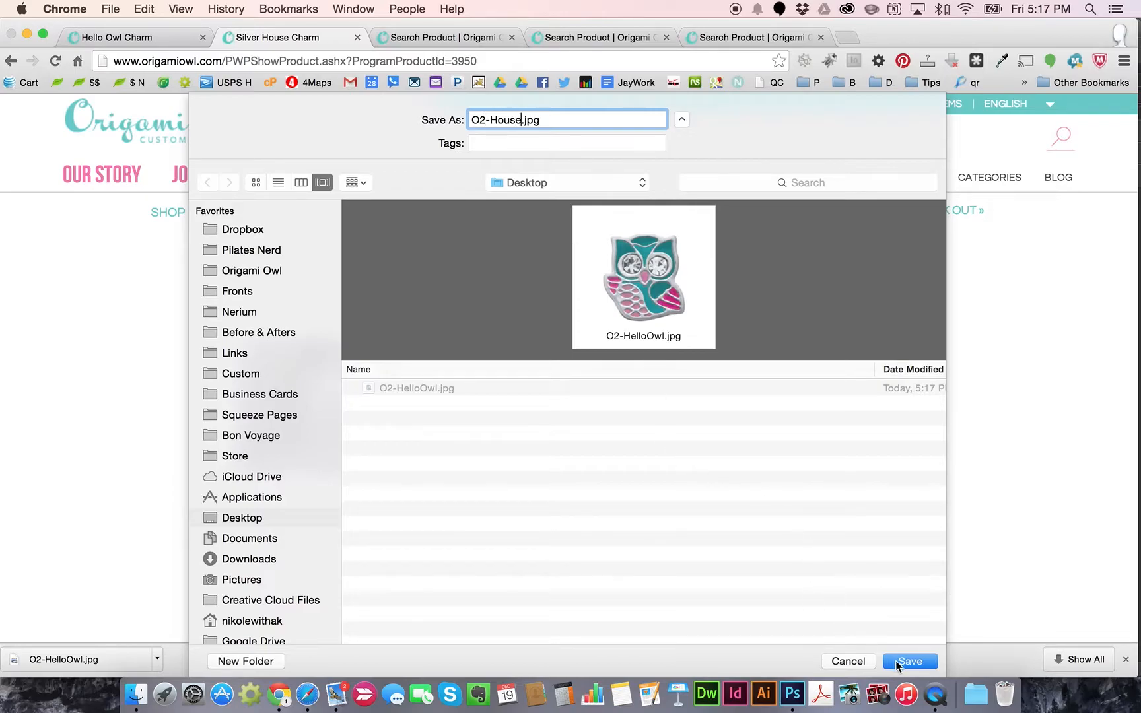
left_click(898, 664)
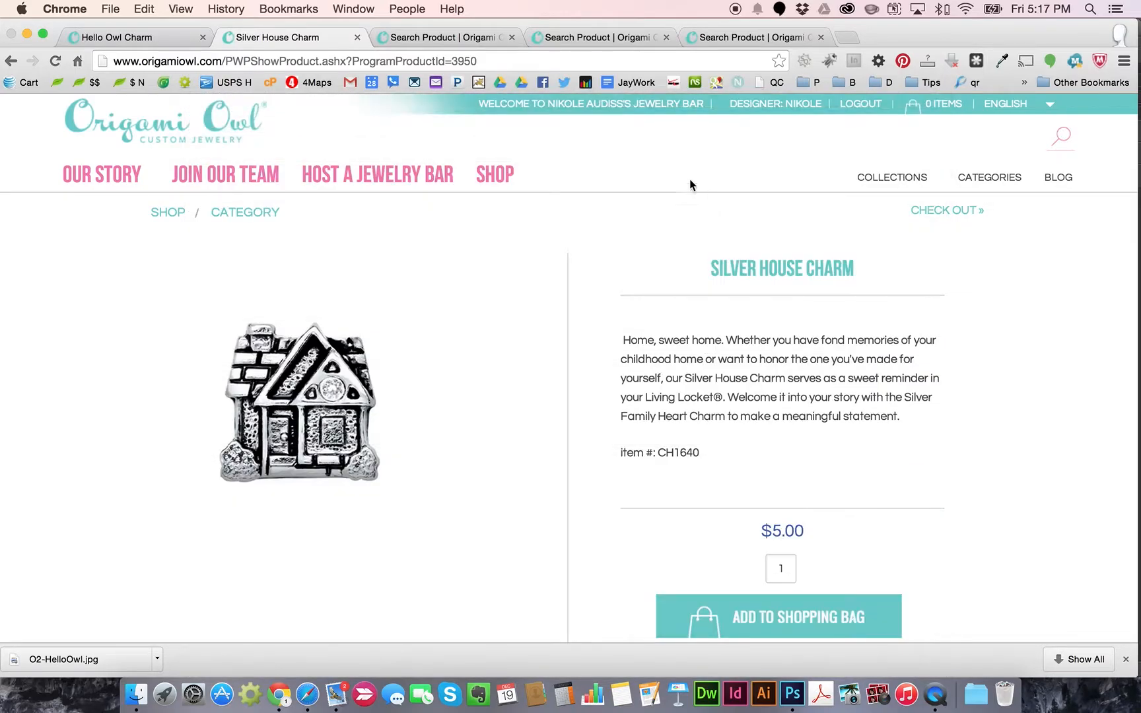
From the bee results, open the Gold Queen Bee Charm and save its photo as O2-Bee.jpg
left_click(470, 39)
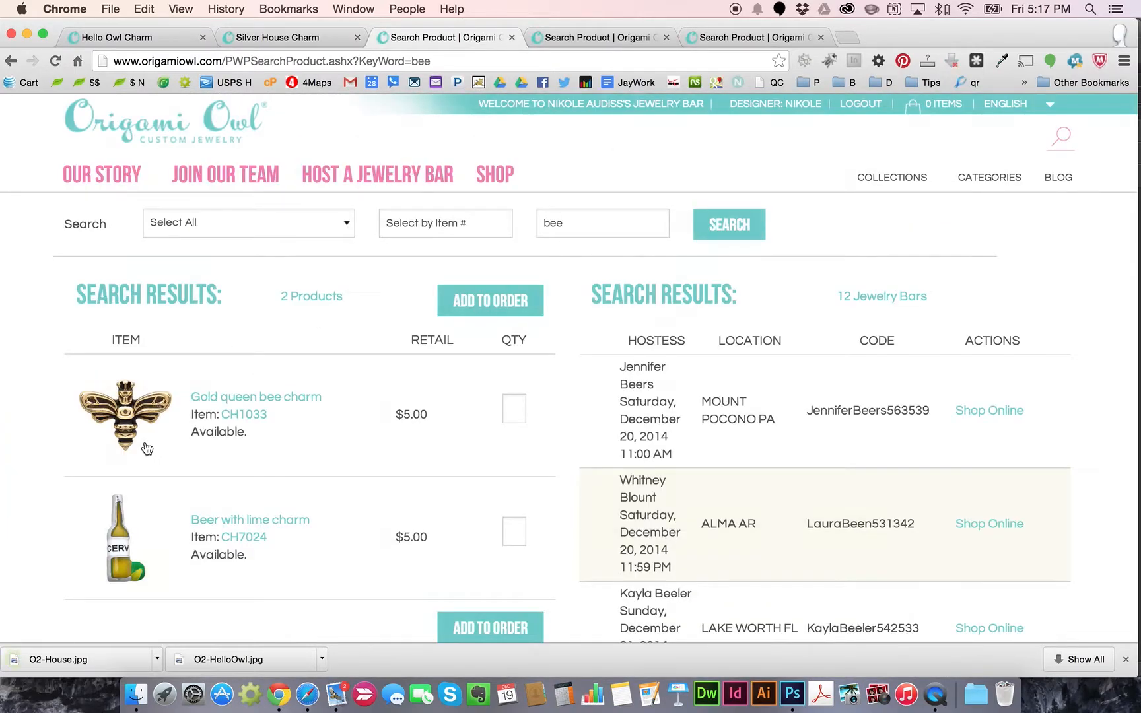
left_click(123, 411)
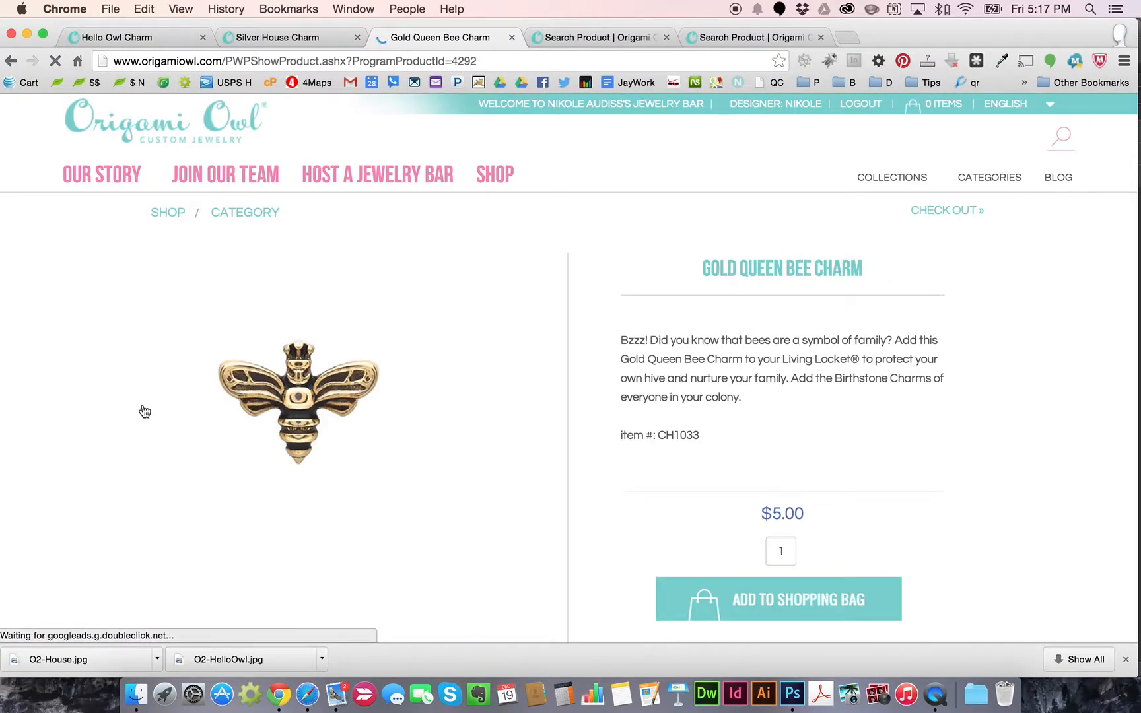
right_click(318, 369)
left_click(354, 379)
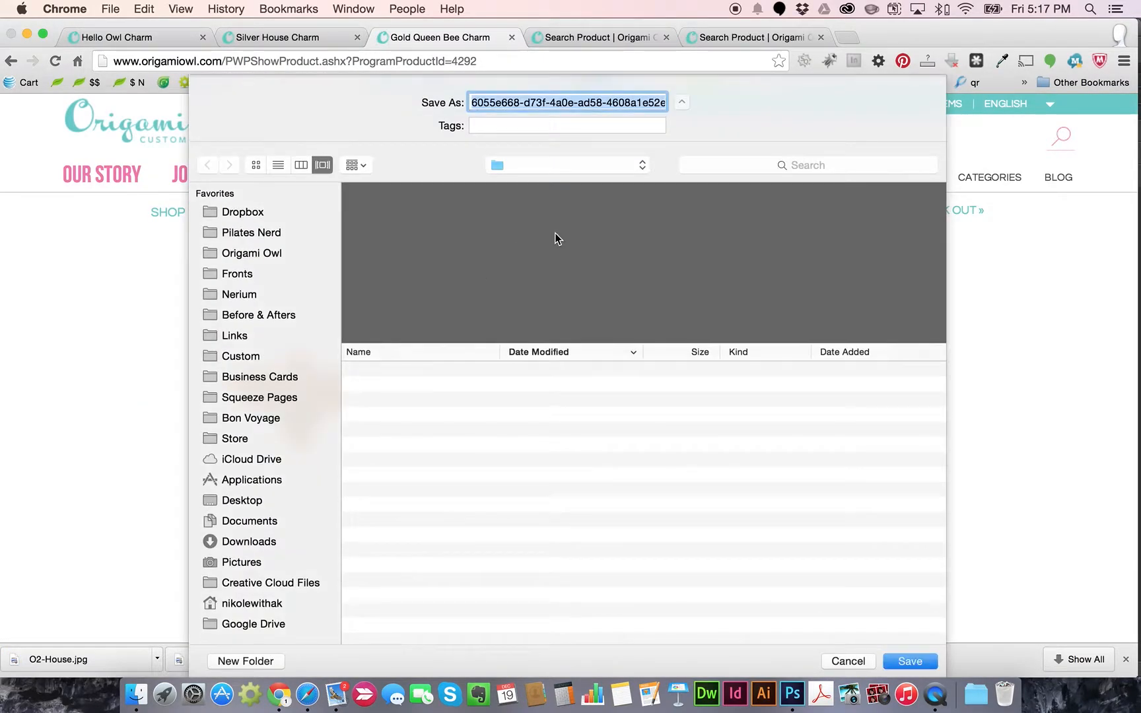
type("Ow")
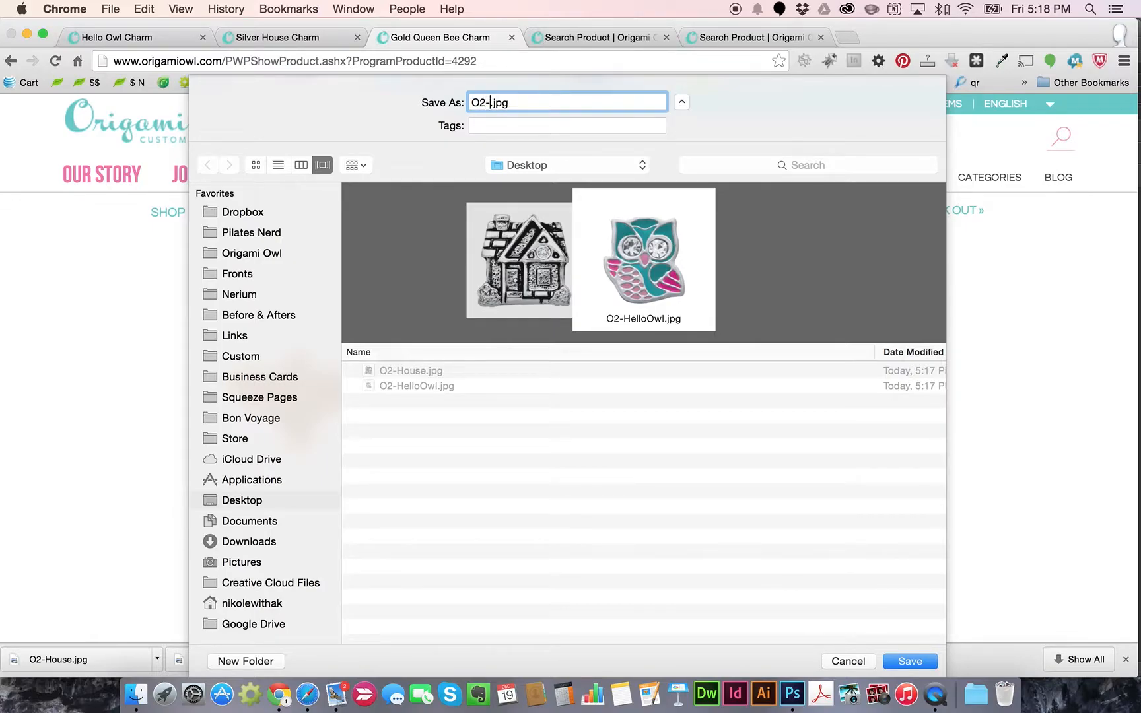
key("Return")
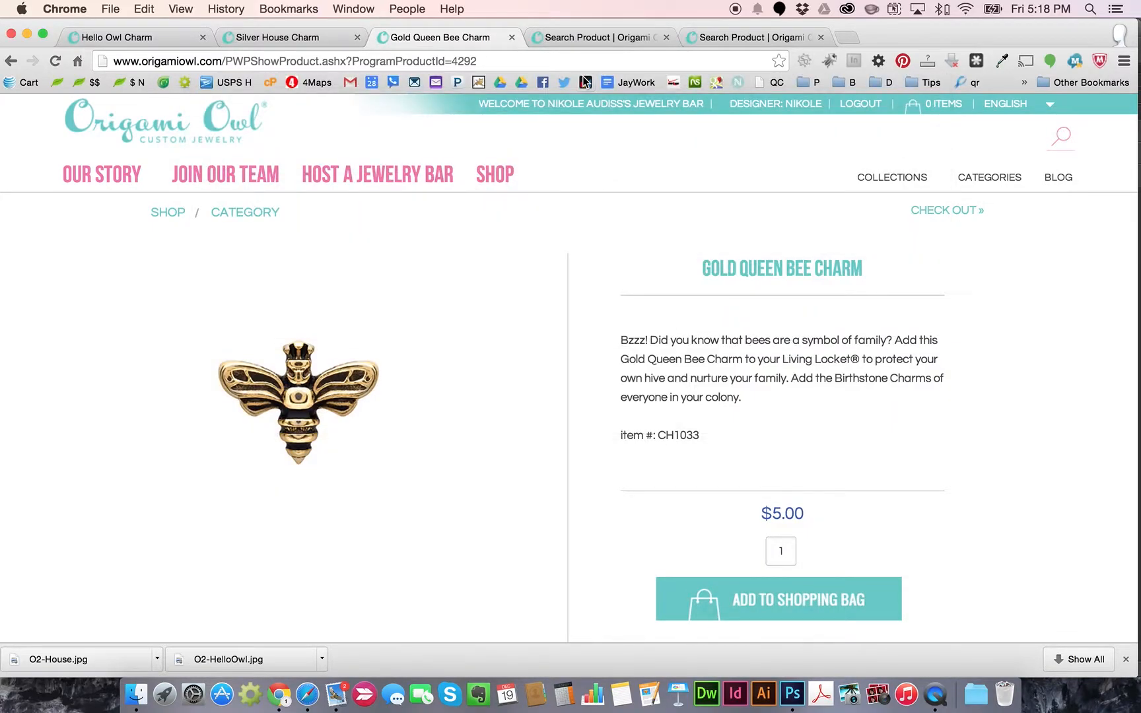
left_click(579, 38)
Open the Crystal Silver Number 4 Charm and save its photo as O2-4.jpg
left_click(130, 423)
right_click(313, 371)
left_click(344, 376)
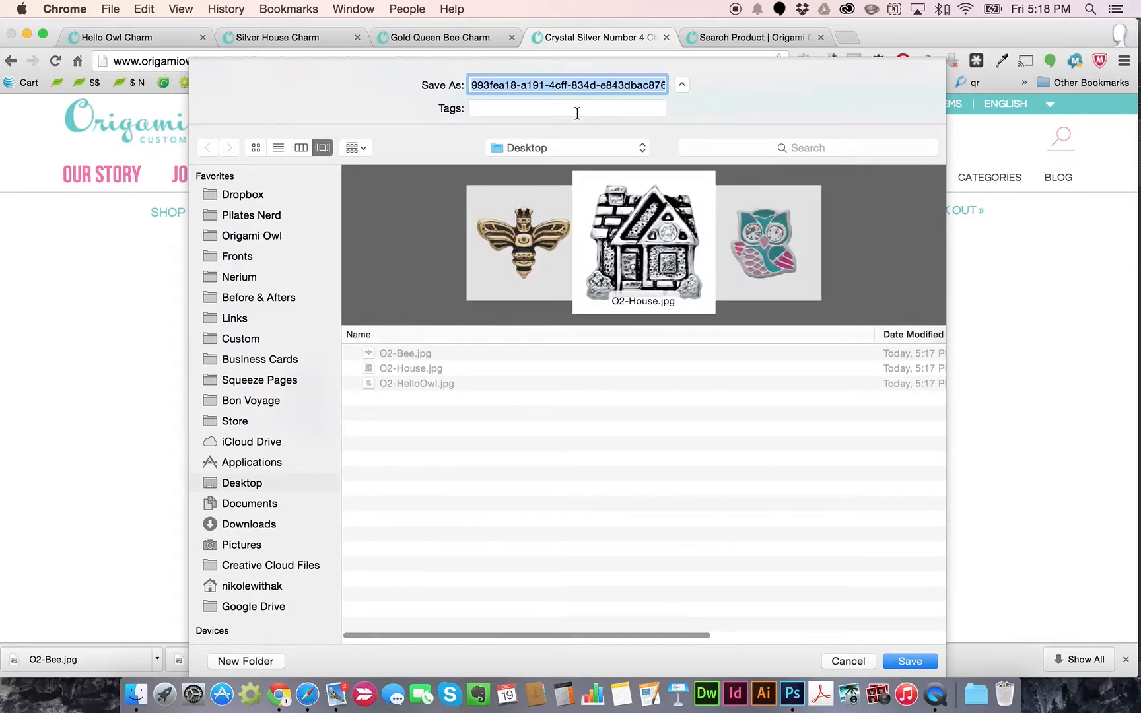
type("O2-4..jpg")
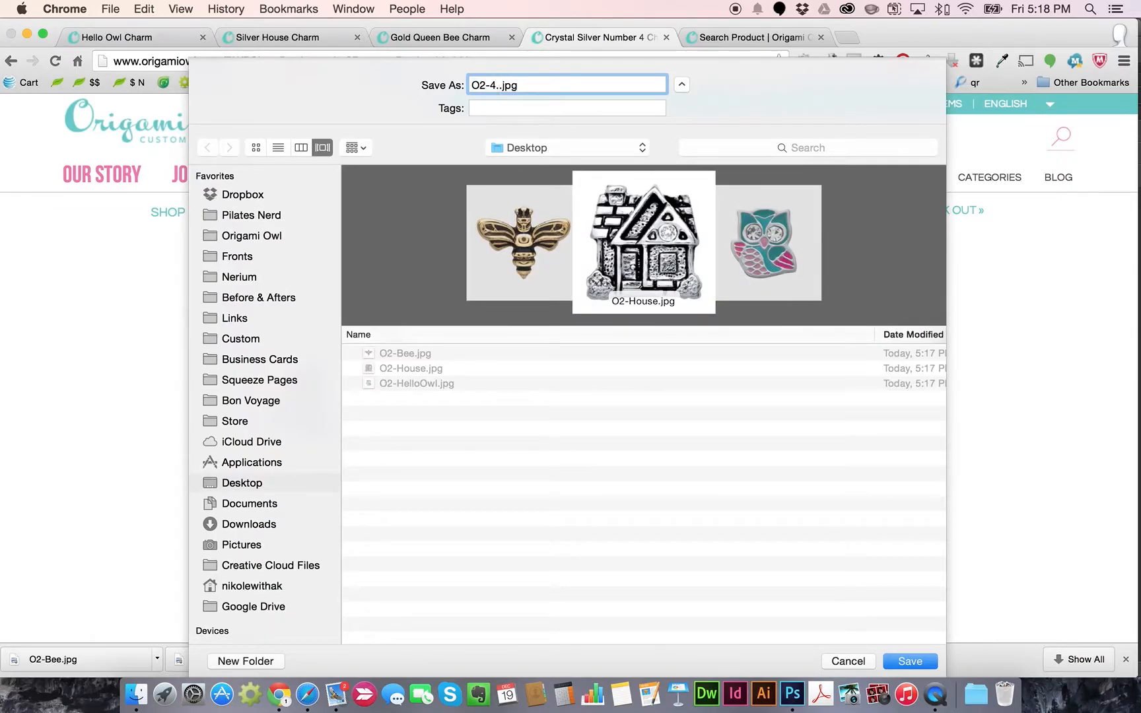
key("Return")
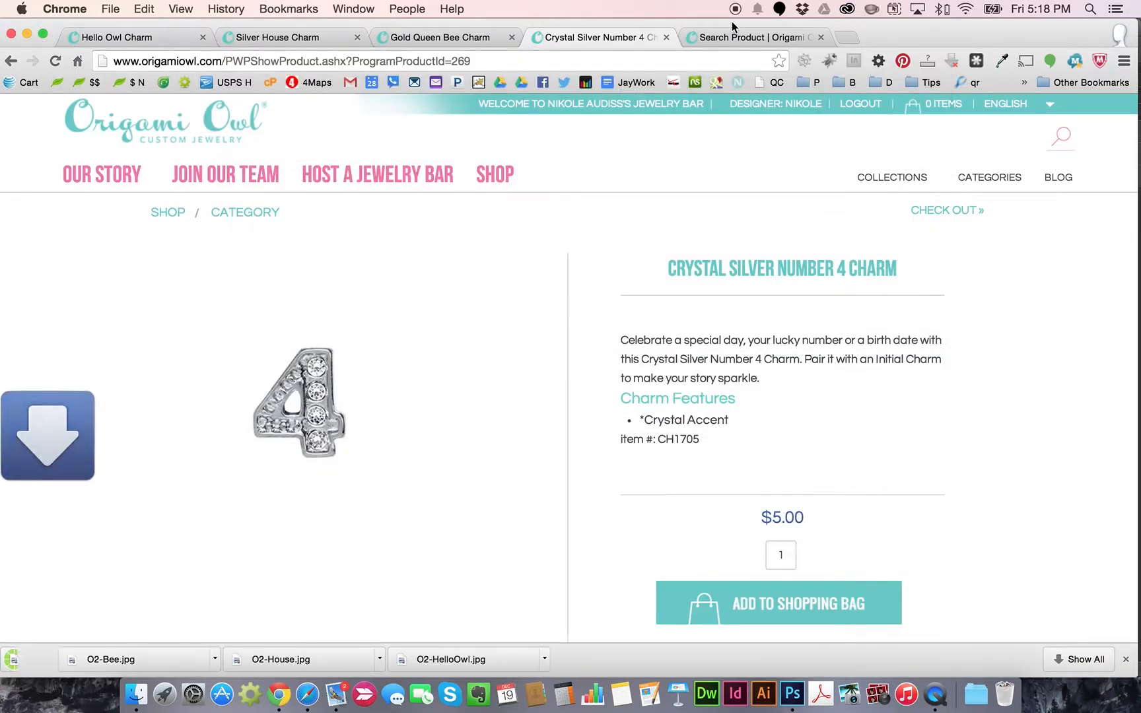
left_click(732, 37)
scroll(284, 340, "down", 10)
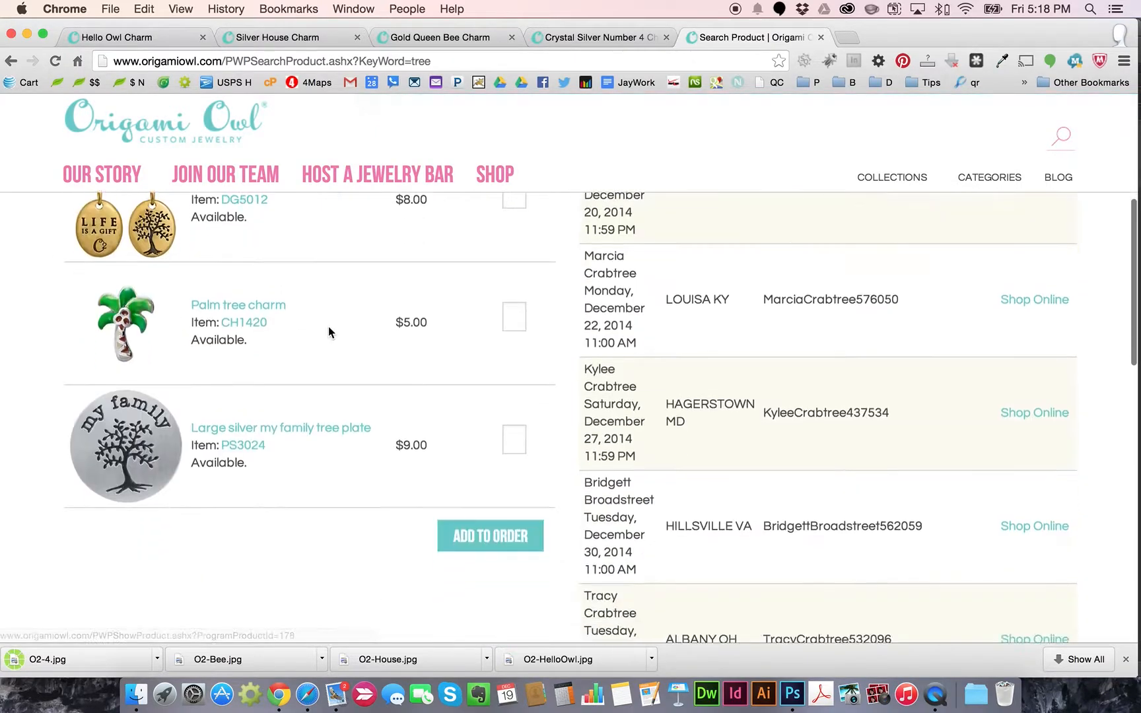
Browse Categories > Charms and open the 2nd Edition Snow Globe Charm page
scroll(329, 342, "up", 12)
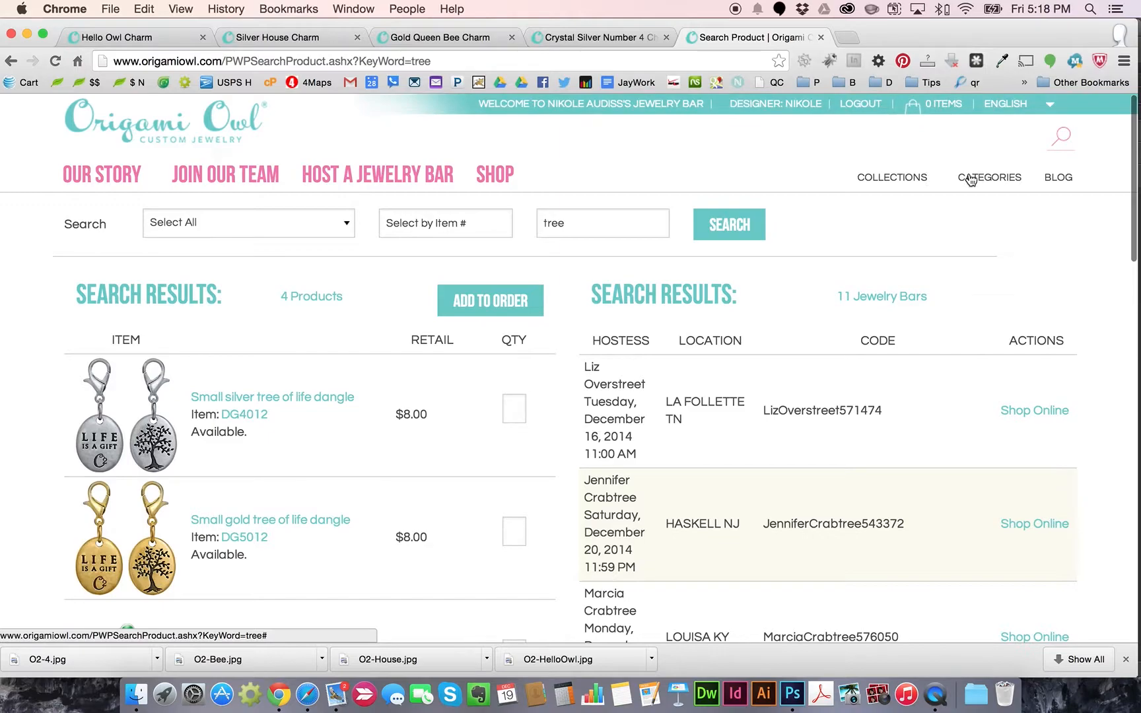
mouse_move(971, 180)
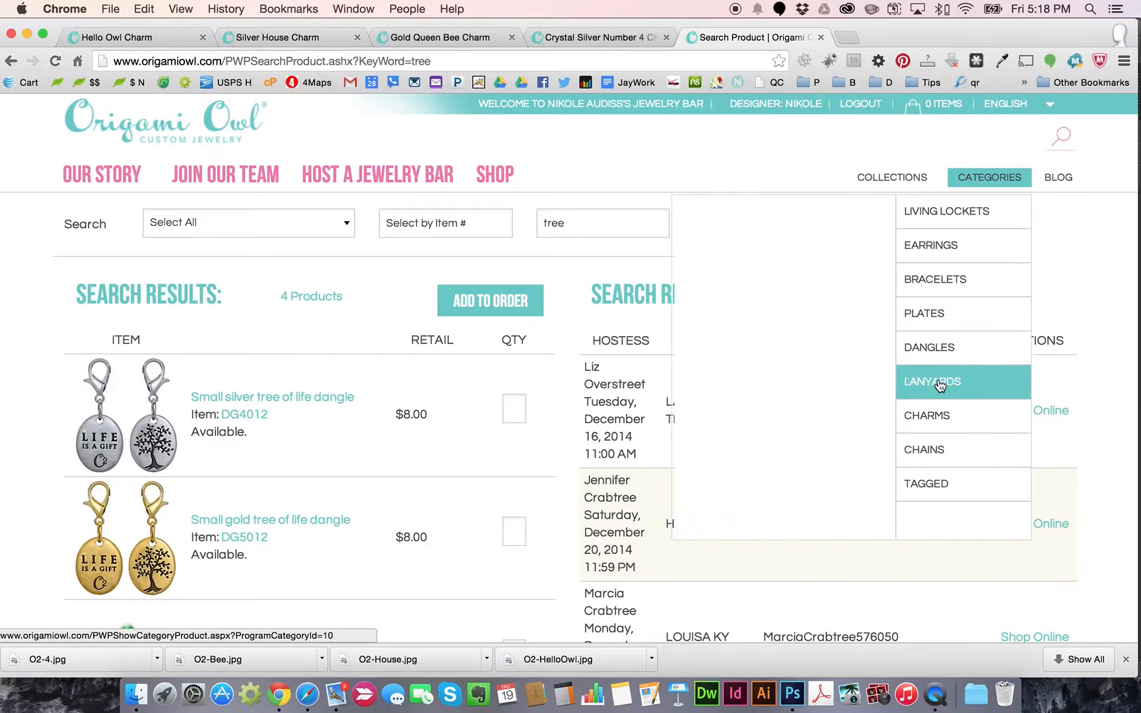
left_click(928, 415)
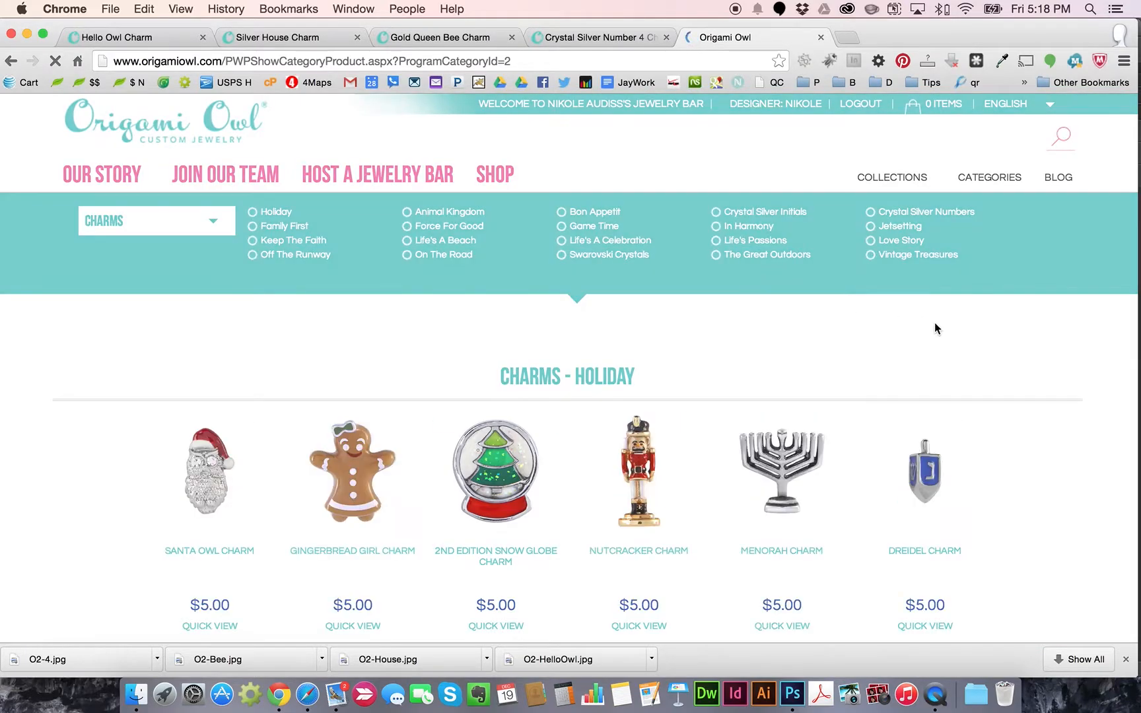
left_click(502, 453)
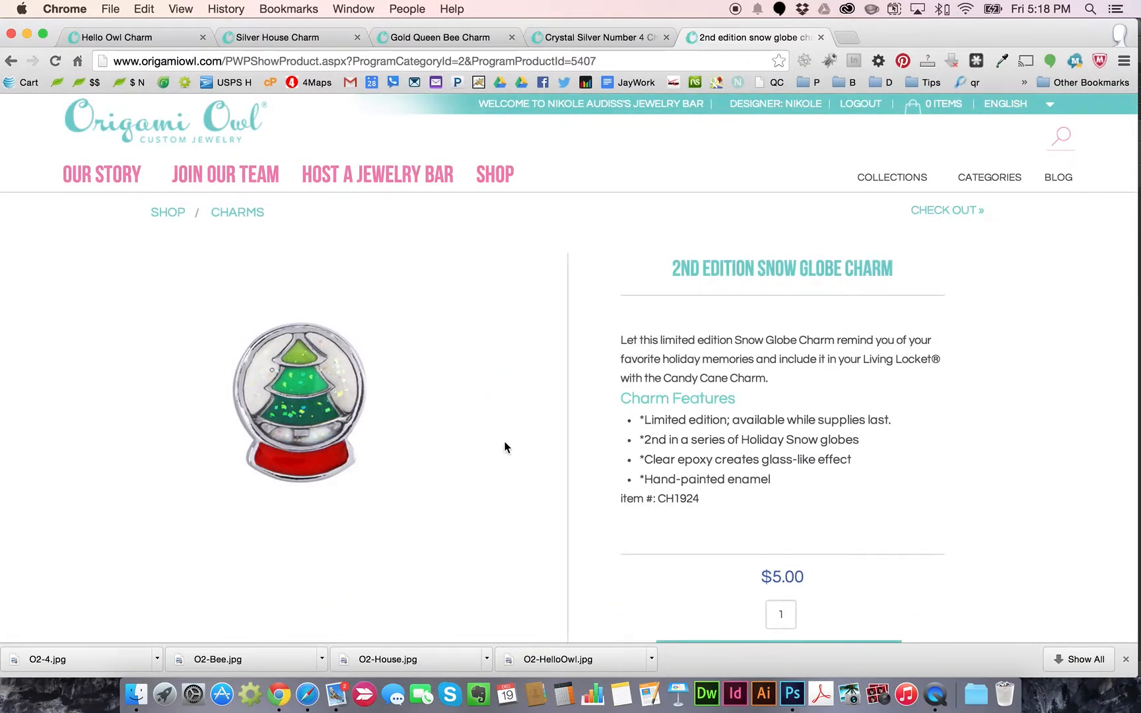
Save the snow globe photo as O2-TreeSnowGlobe.jpg and return to Photoshop
right_click(318, 395)
left_click(347, 397)
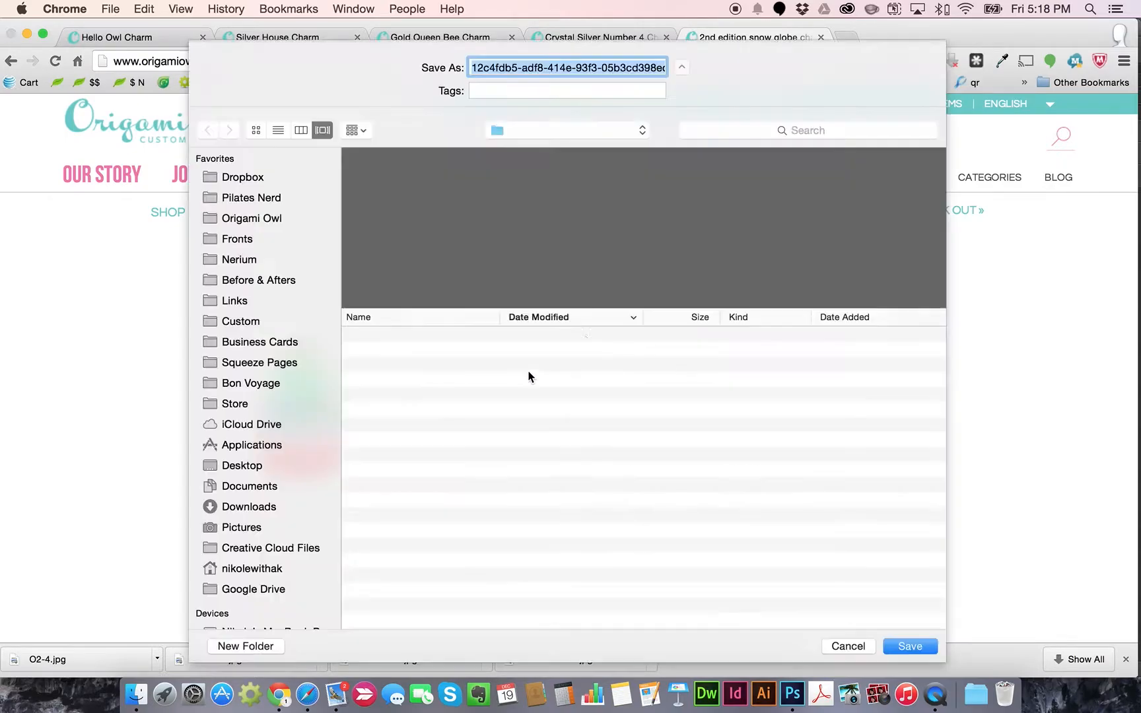
type("O2-TreeSnowGlobe.jpg")
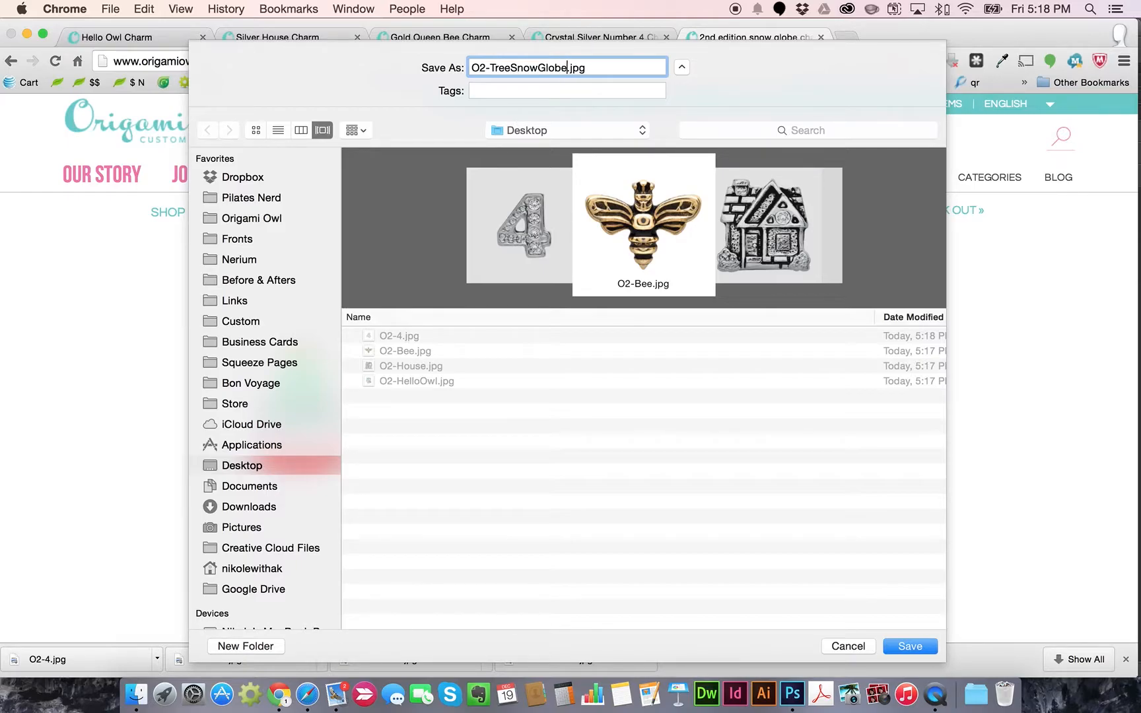
left_click(912, 646)
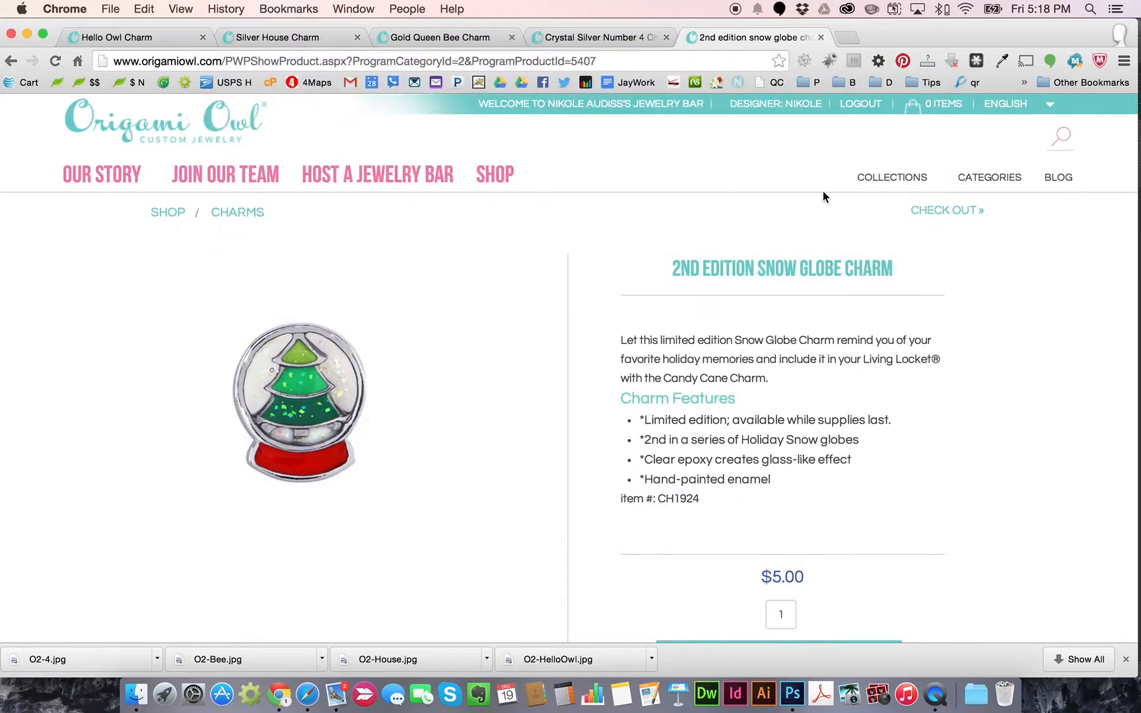
left_click(153, 36)
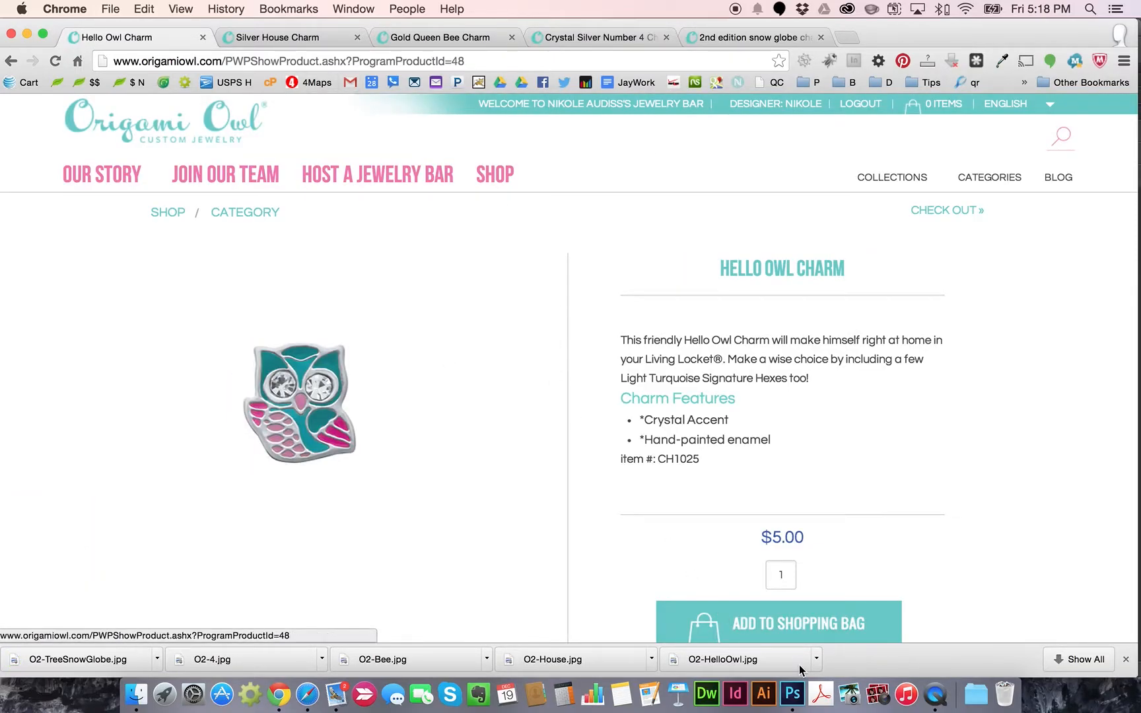
left_click(793, 693)
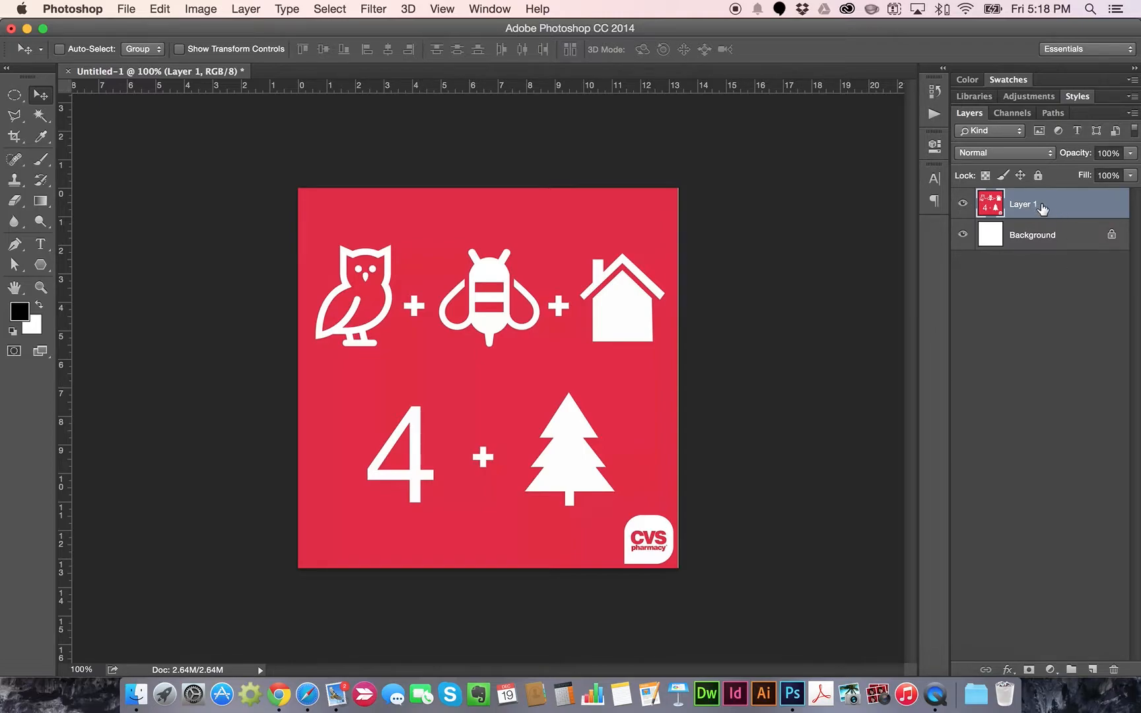
Convert the white Background to Layer 0 and delete it, then rename Layer 1 to 'template'
double_click(1040, 236)
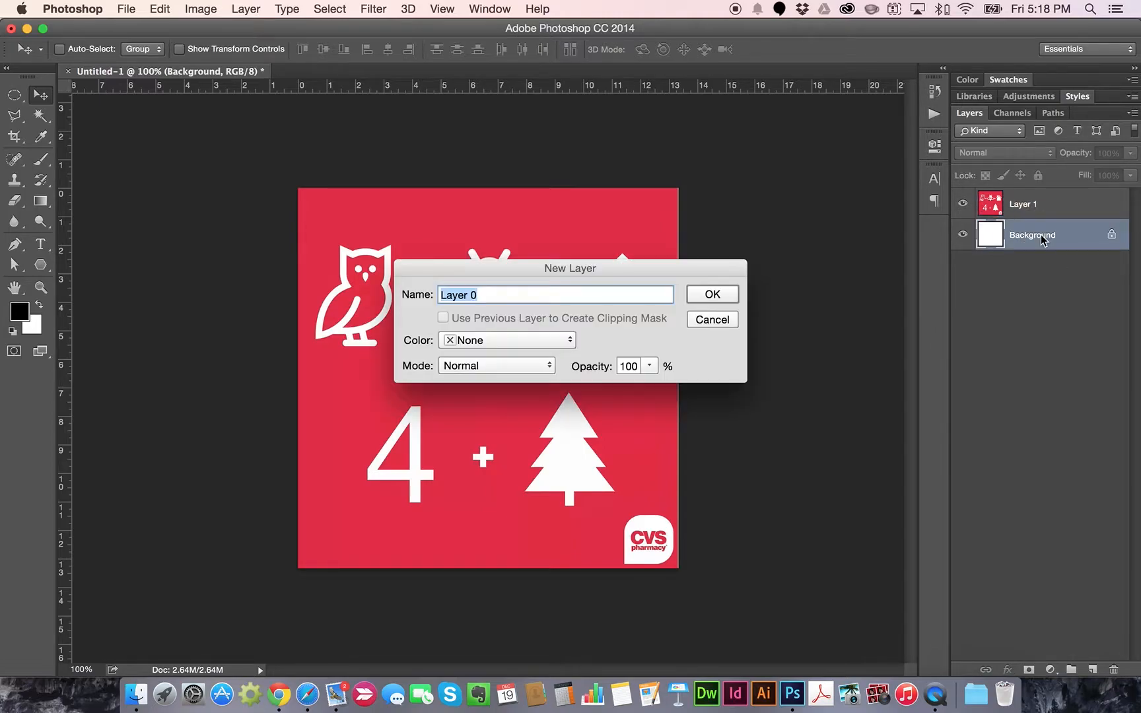
left_click(713, 295)
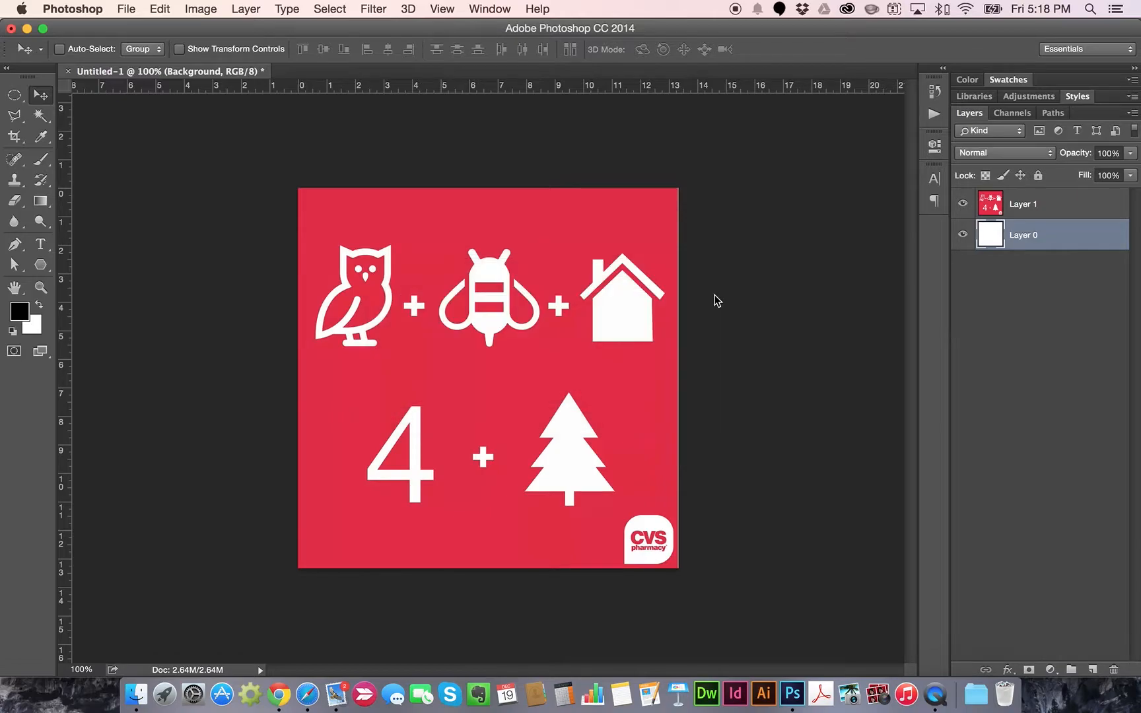
left_click(1113, 671)
left_click(699, 261)
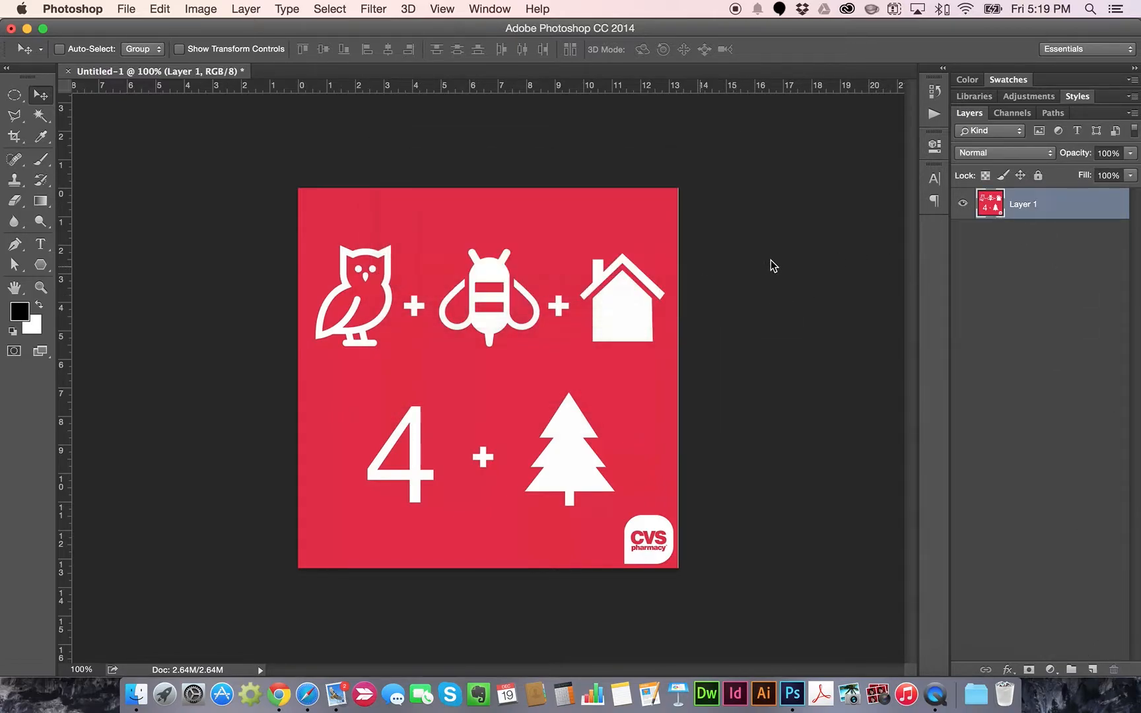
double_click(1021, 205)
type("template")
key("Return")
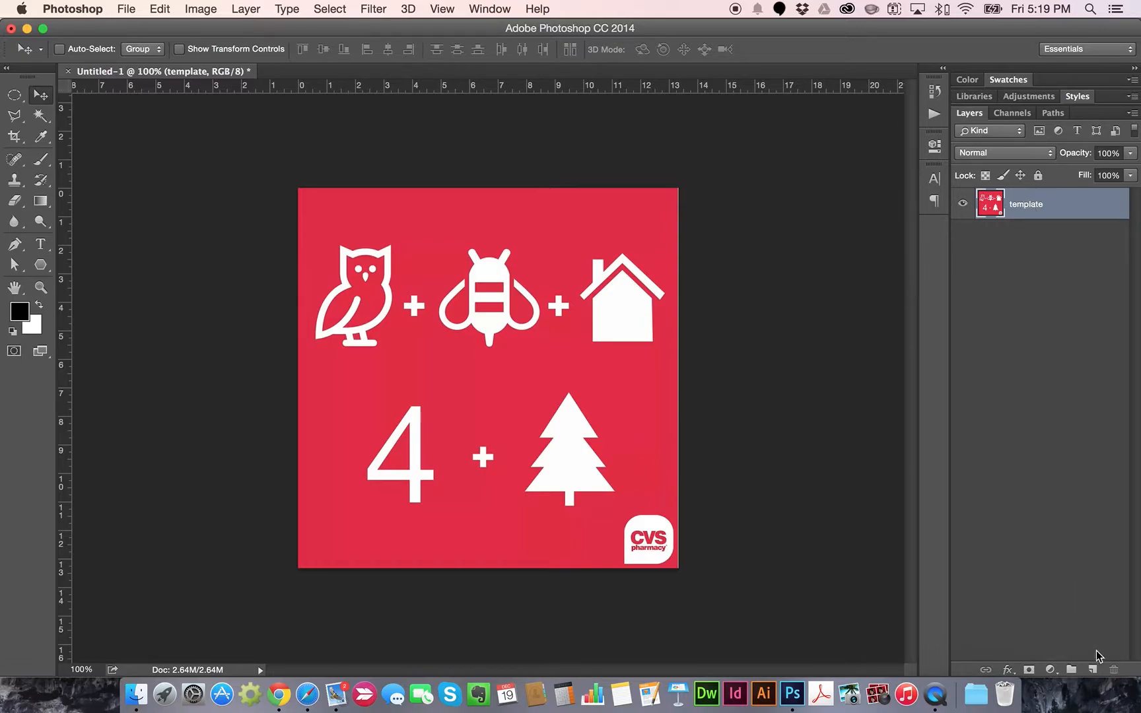
Open all five O2 charm JPGs from the Desktop together: HelloOwl, House, Bee, 4 and TreeSnowGlobe
left_click(125, 8)
left_click(330, 104)
scroll(151, 368, "down", 3)
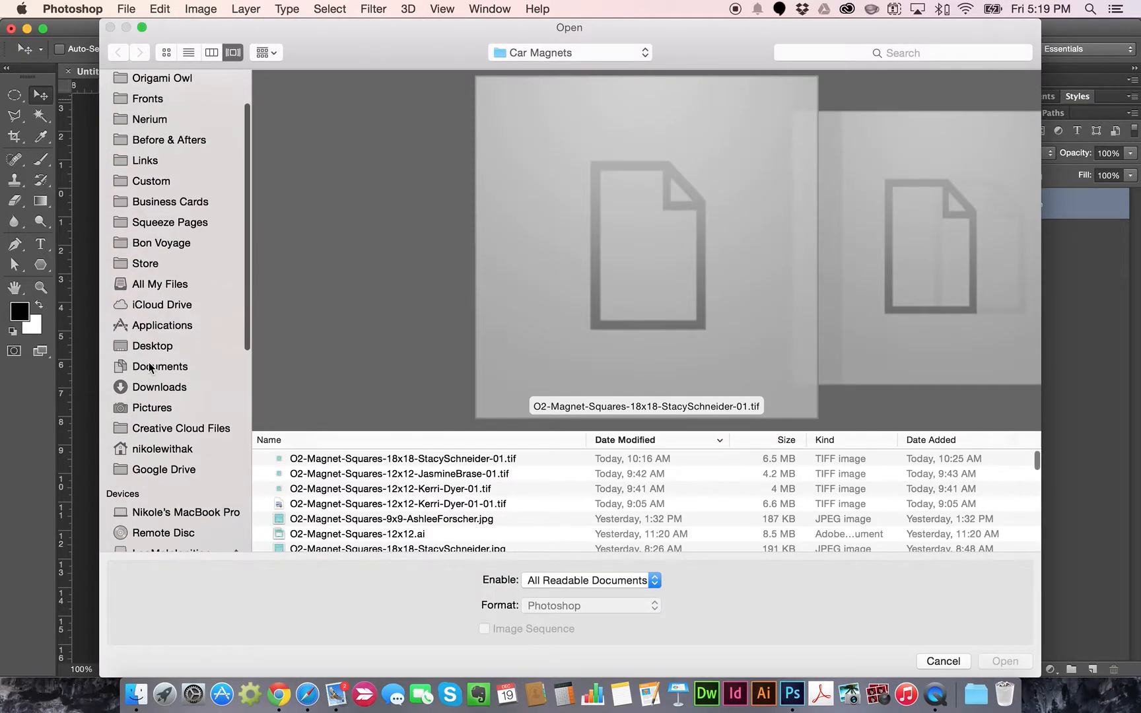
left_click(151, 350)
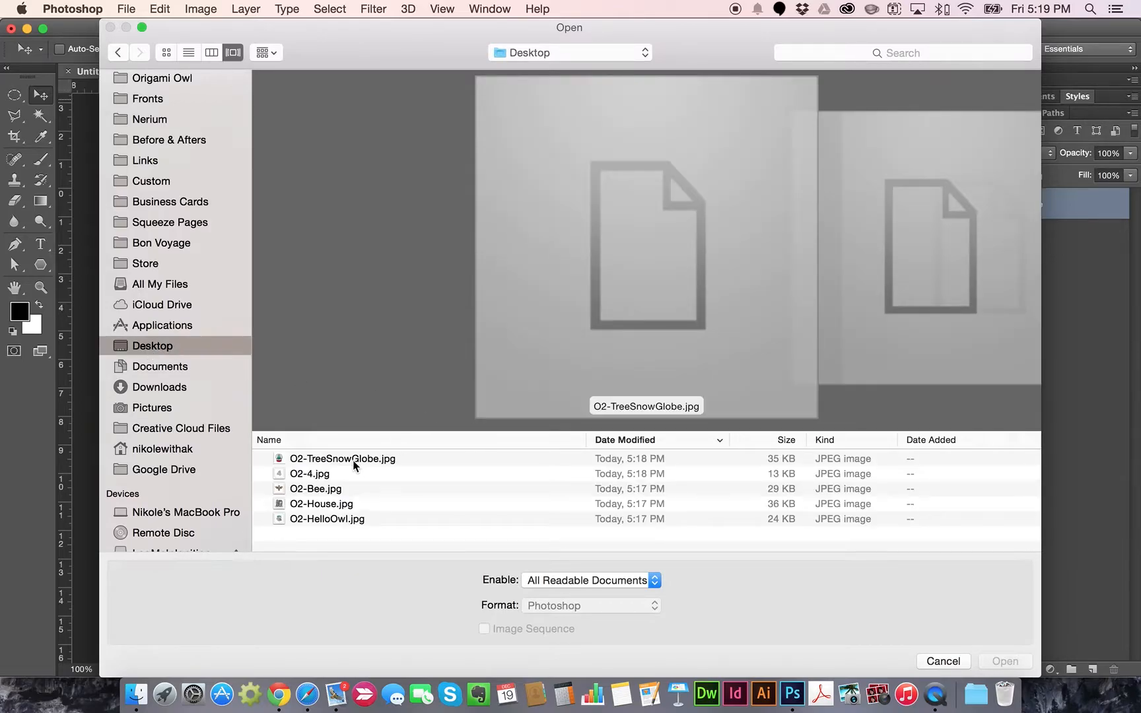
left_click(355, 462)
left_click(340, 521, "shift")
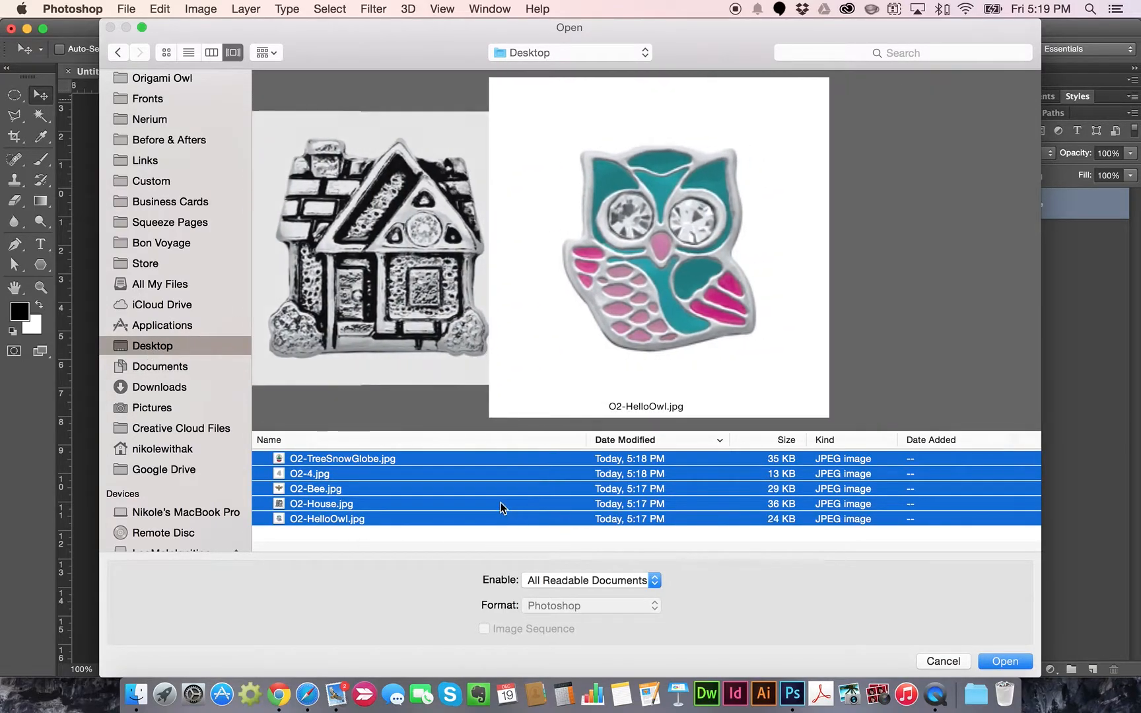
left_click(378, 459)
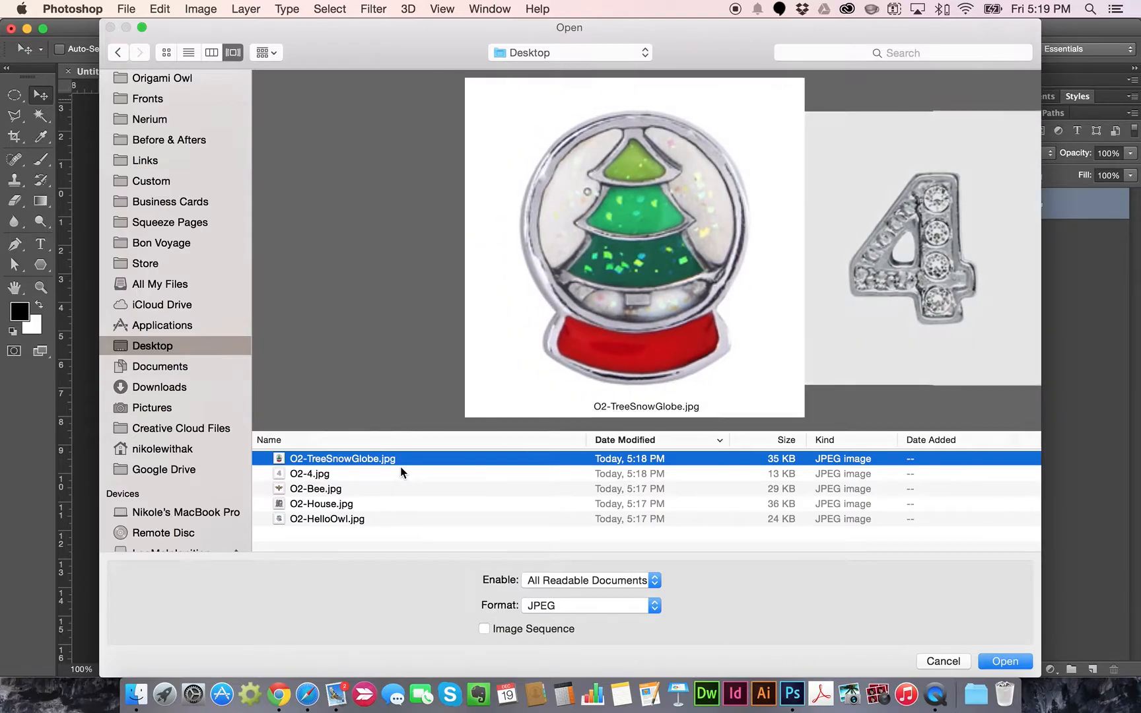
left_click(324, 518, "shift")
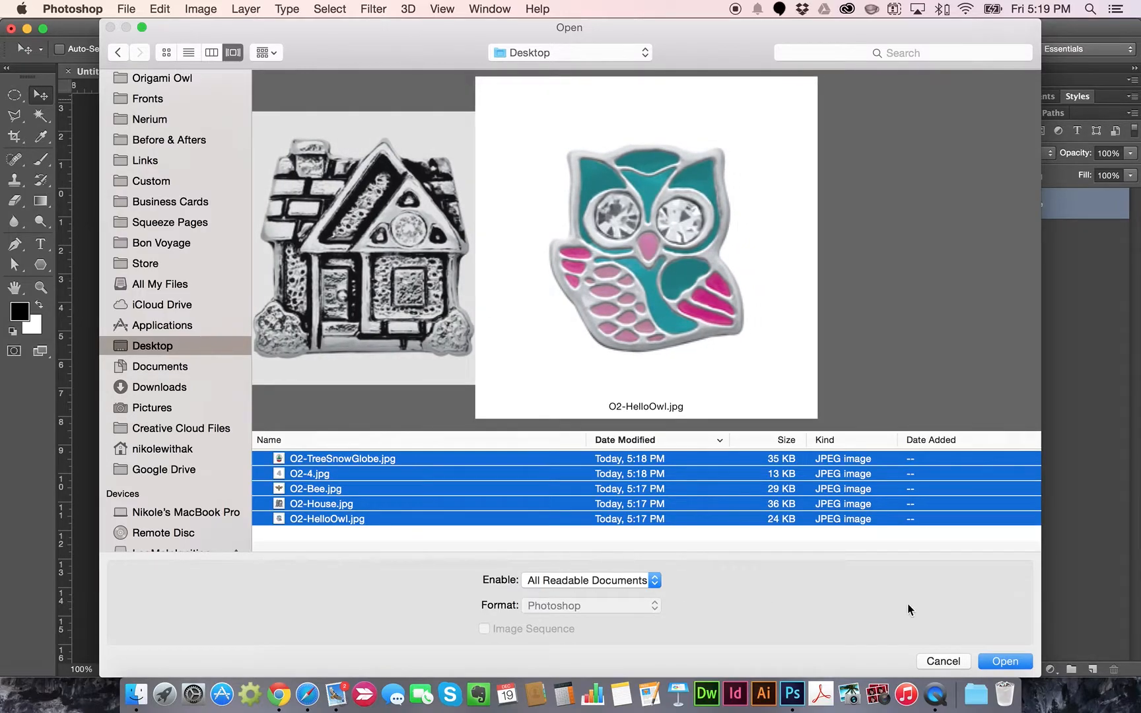
left_click(1009, 663)
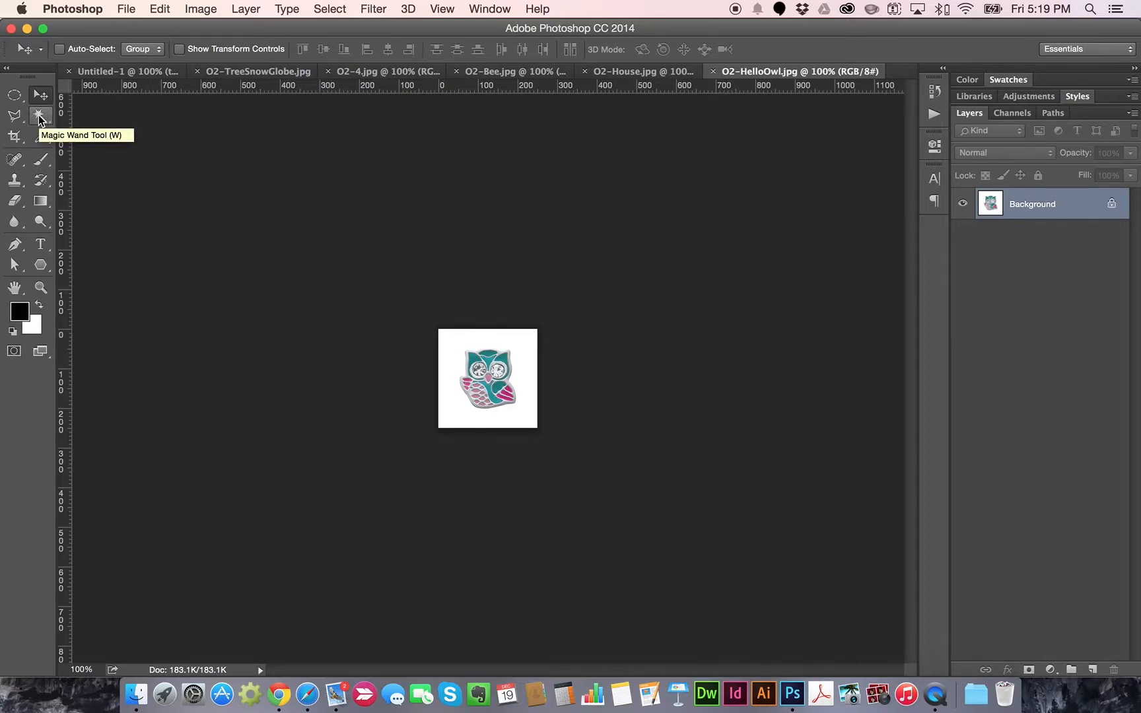
Zoom in on the owl charm and select its white background with the Magic Wand
key("super+plus")
key("super+plus")
key("super+plus")
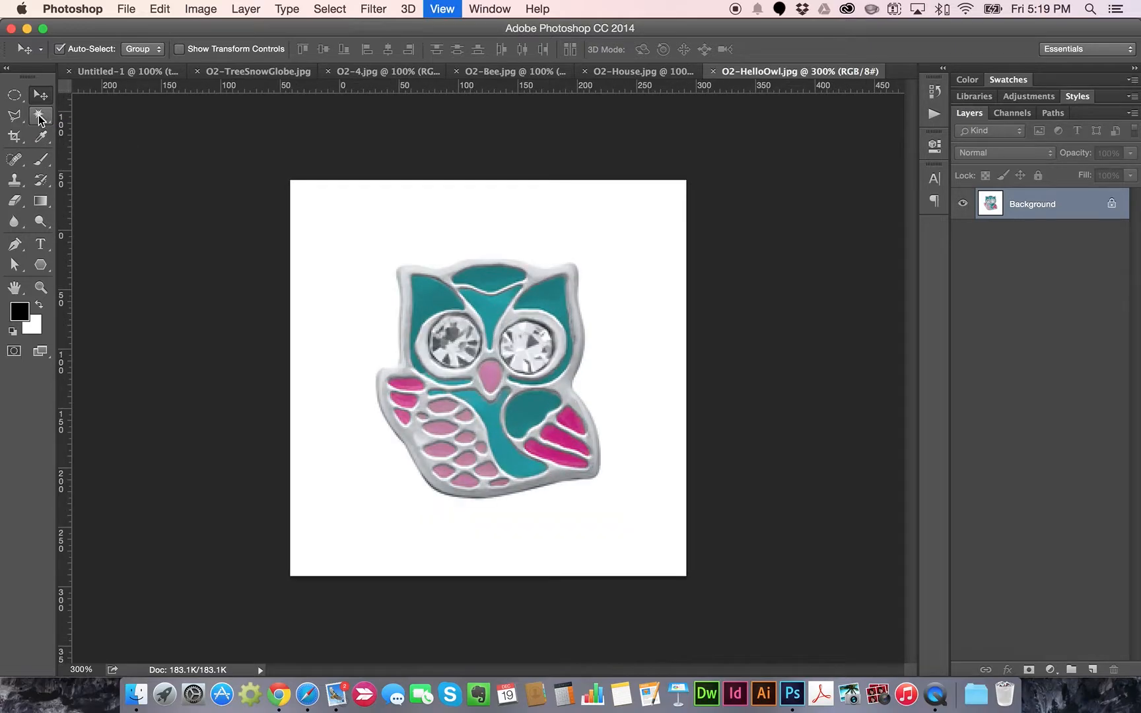
left_click(40, 118)
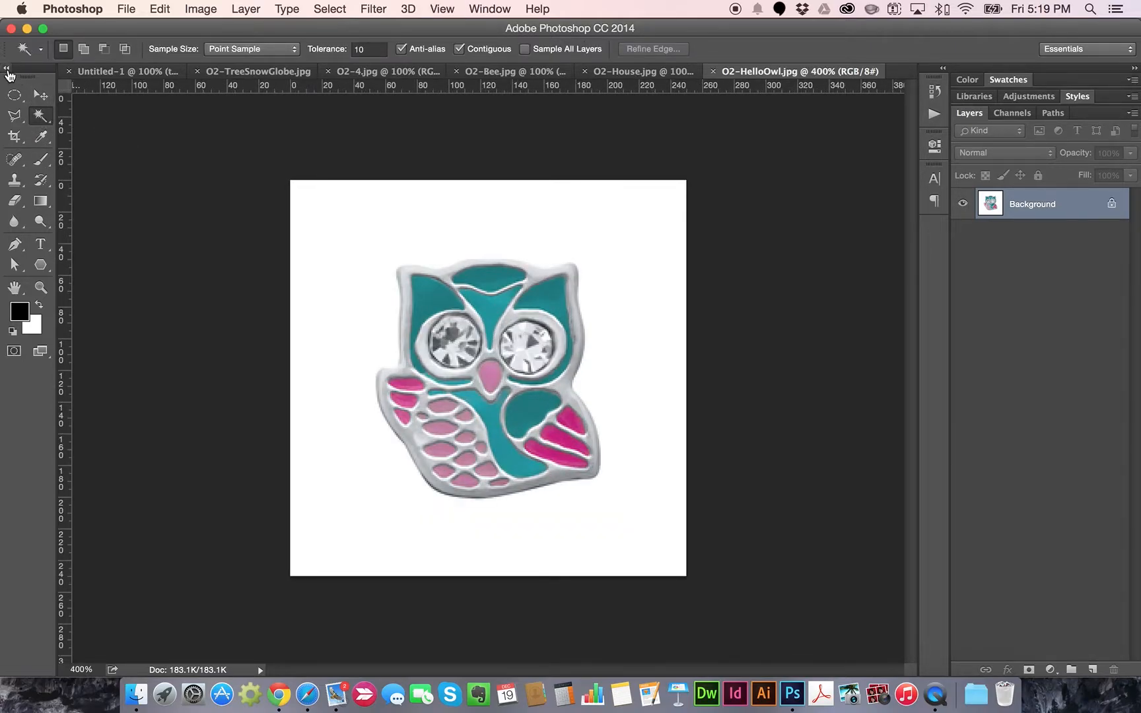
left_click(7, 68)
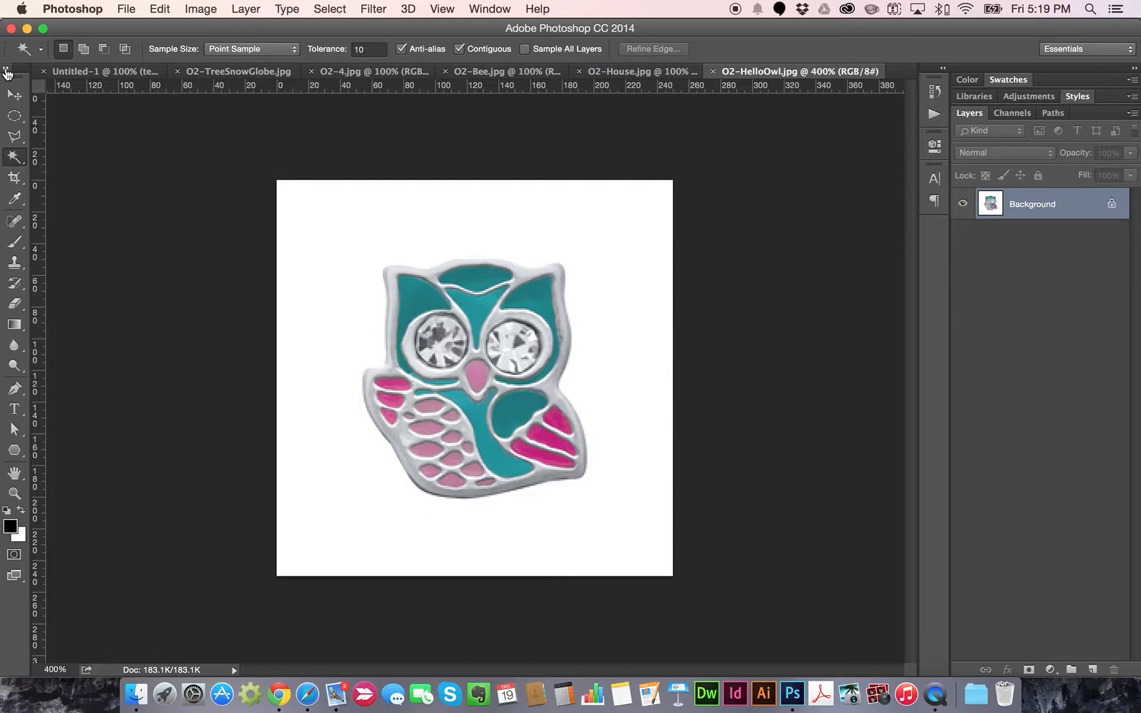
left_click(7, 68)
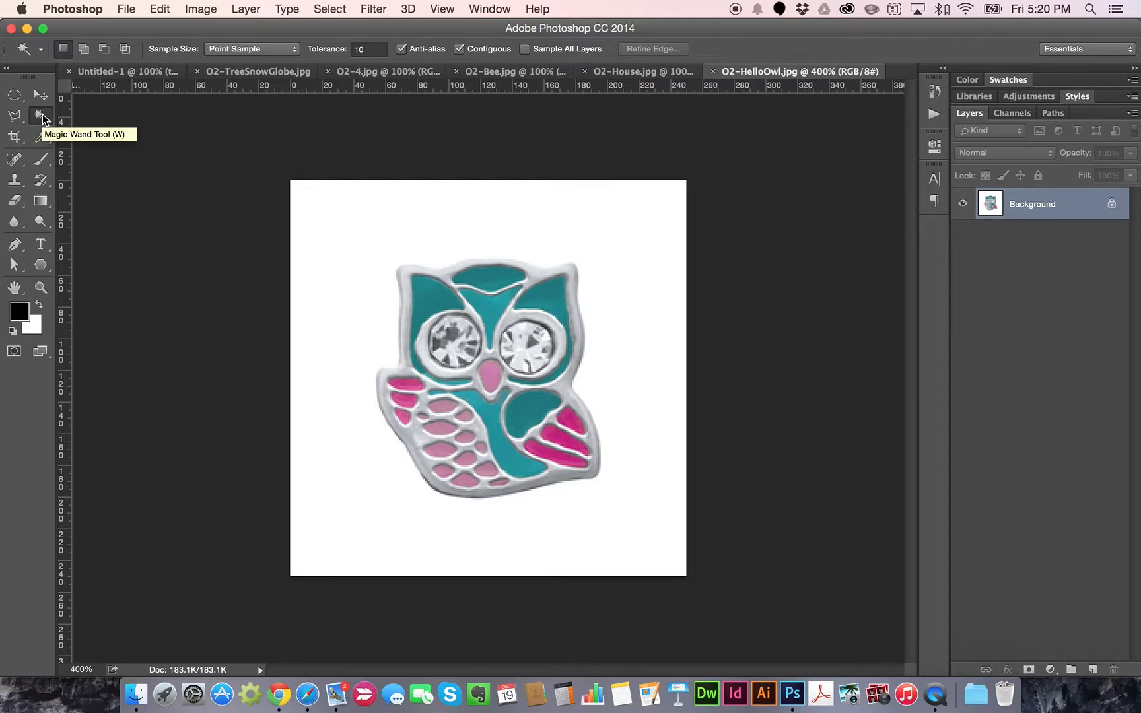
left_click(428, 236)
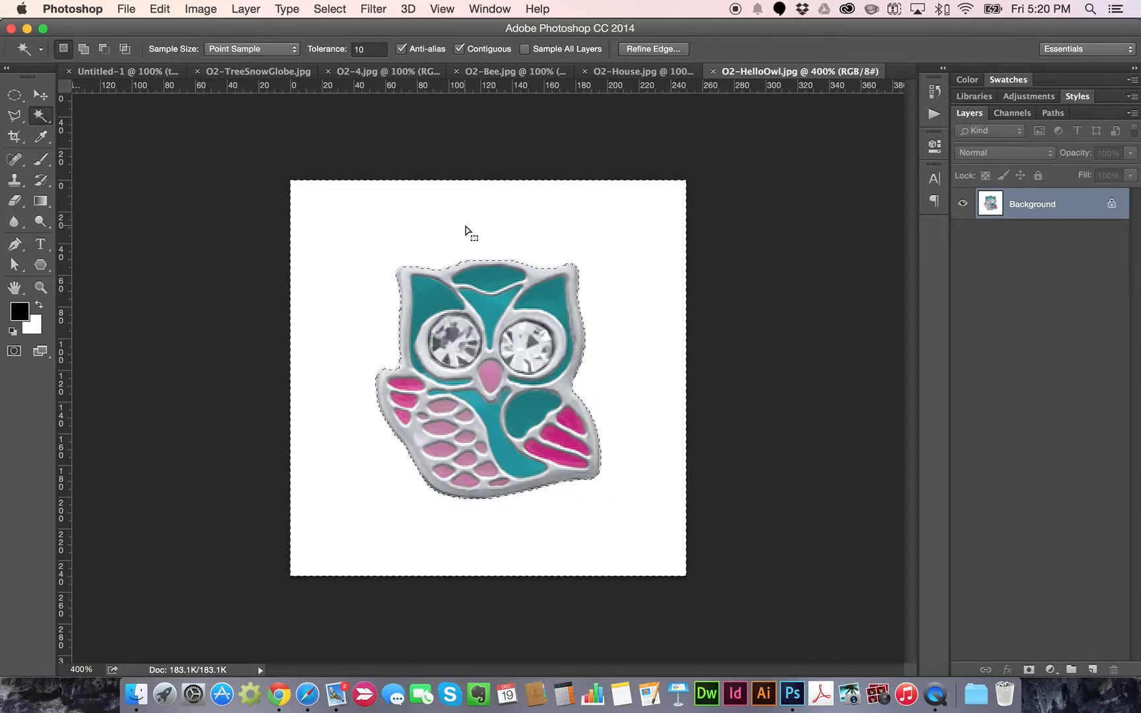
Turn the Background into Layer 0 and delete the selected white area to transparency
double_click(1034, 207)
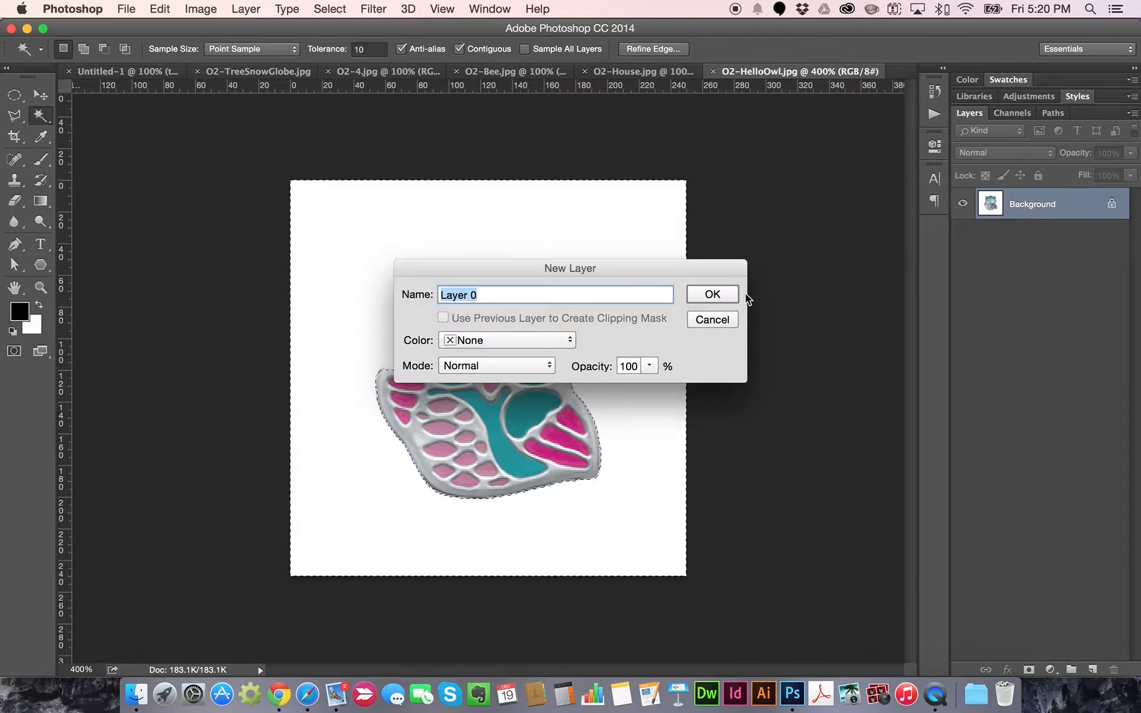
left_click(706, 298)
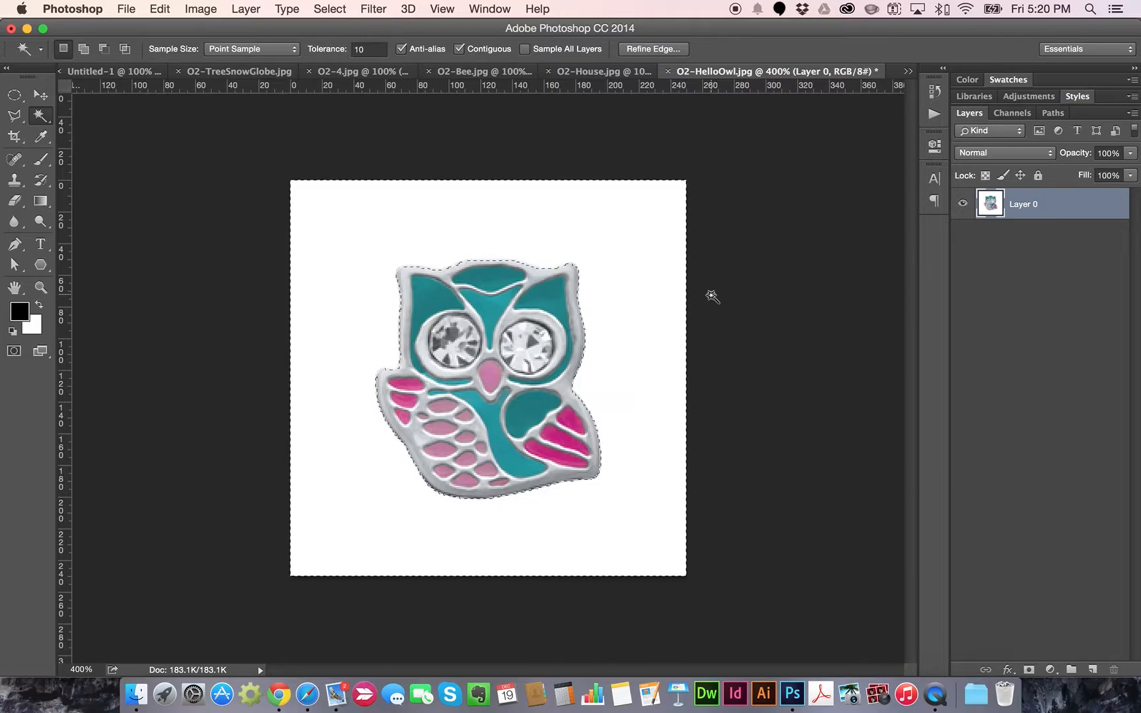
key("Delete")
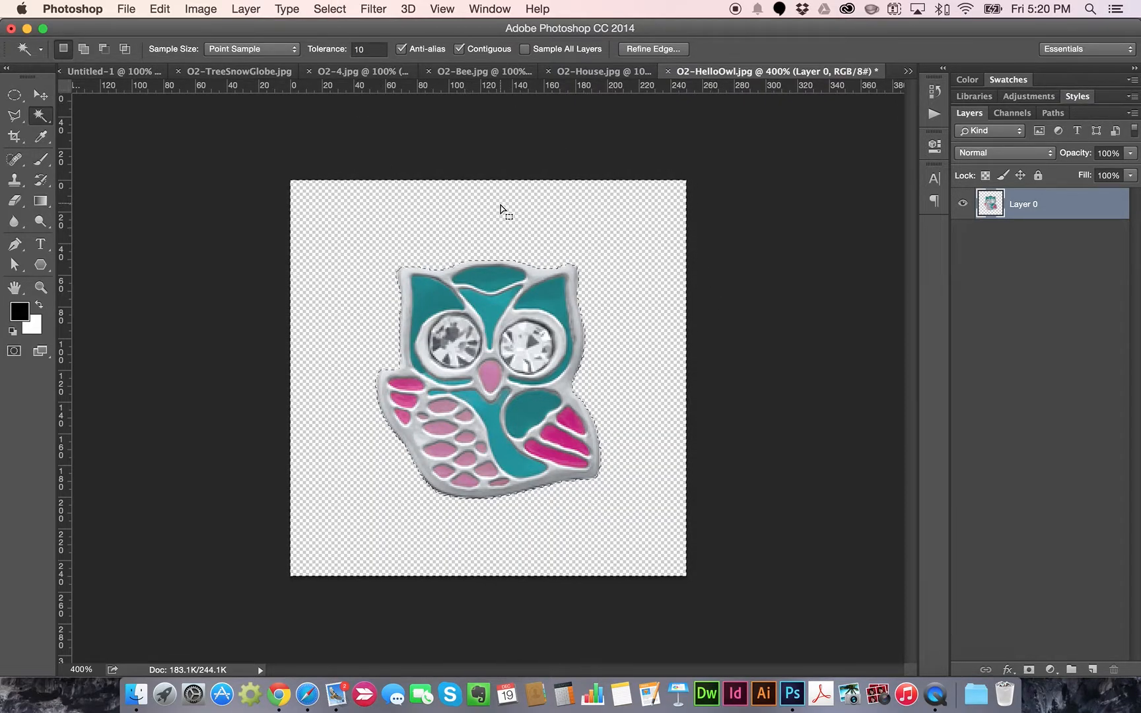
left_click(601, 72)
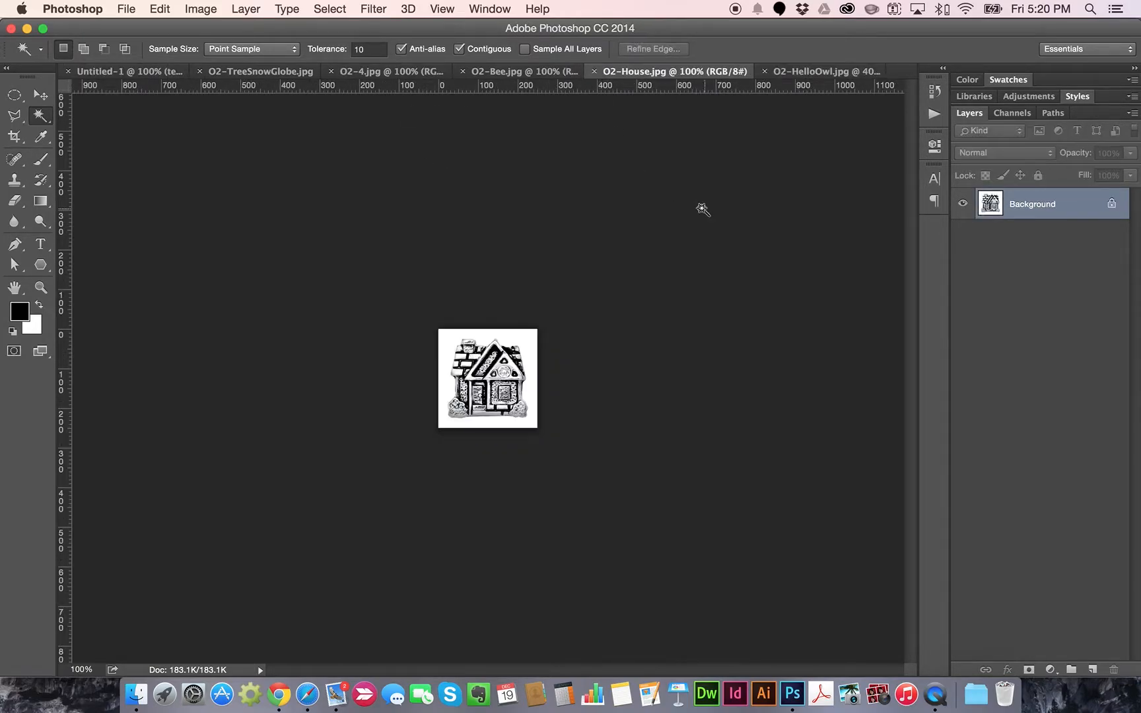
Make the white background around the house charm transparent with the Magic Wand
key("super+plus")
key("super+plus")
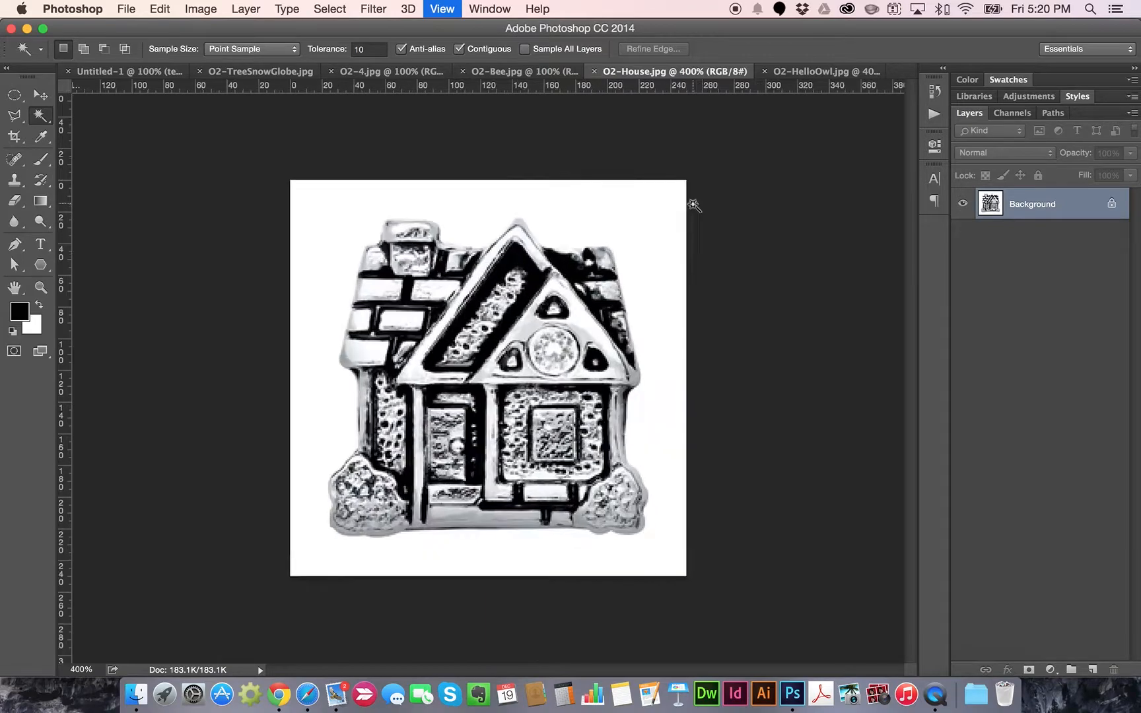
left_click(622, 216)
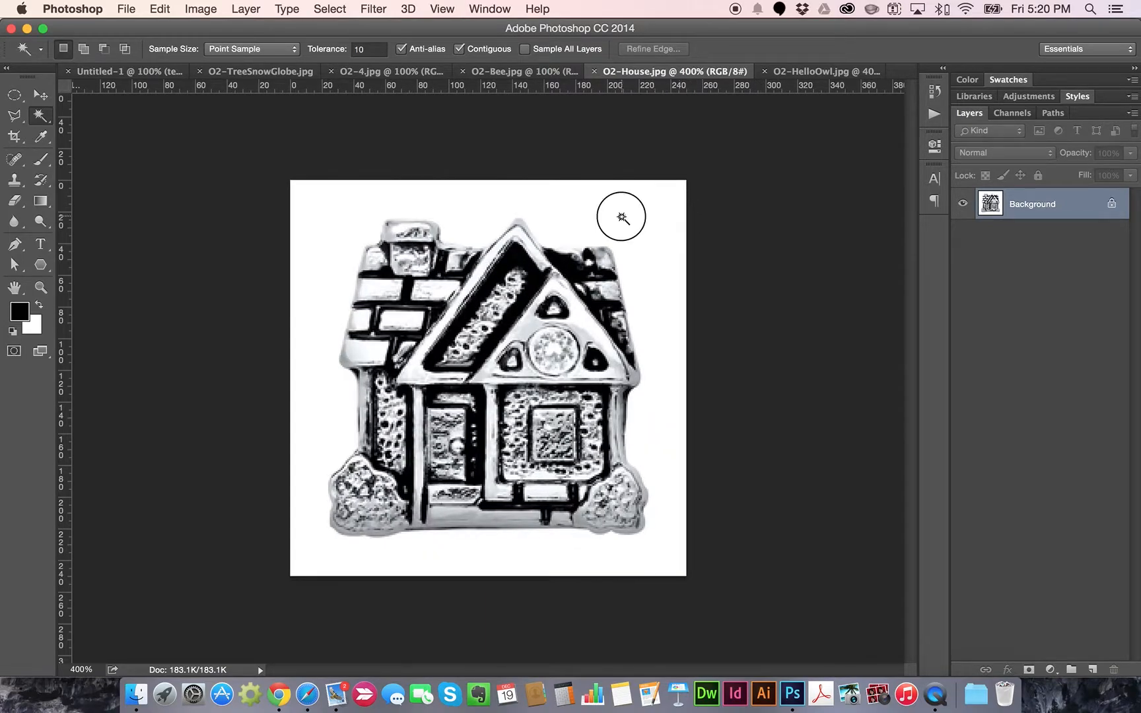
double_click(1047, 205)
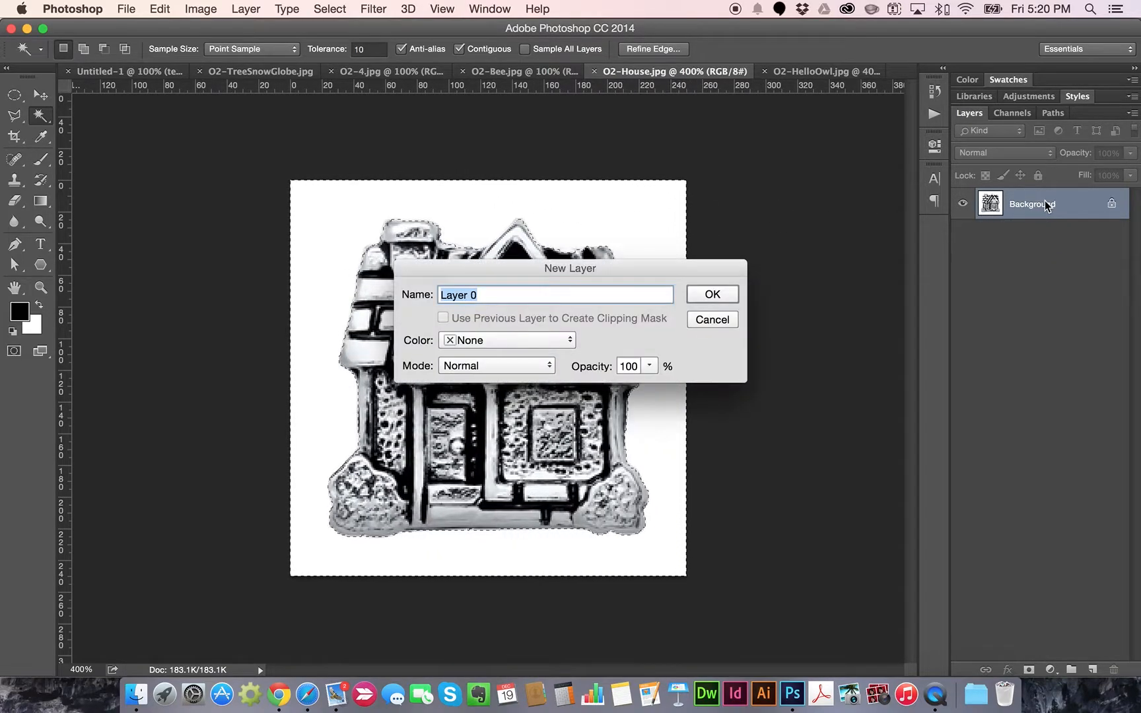
key("Return")
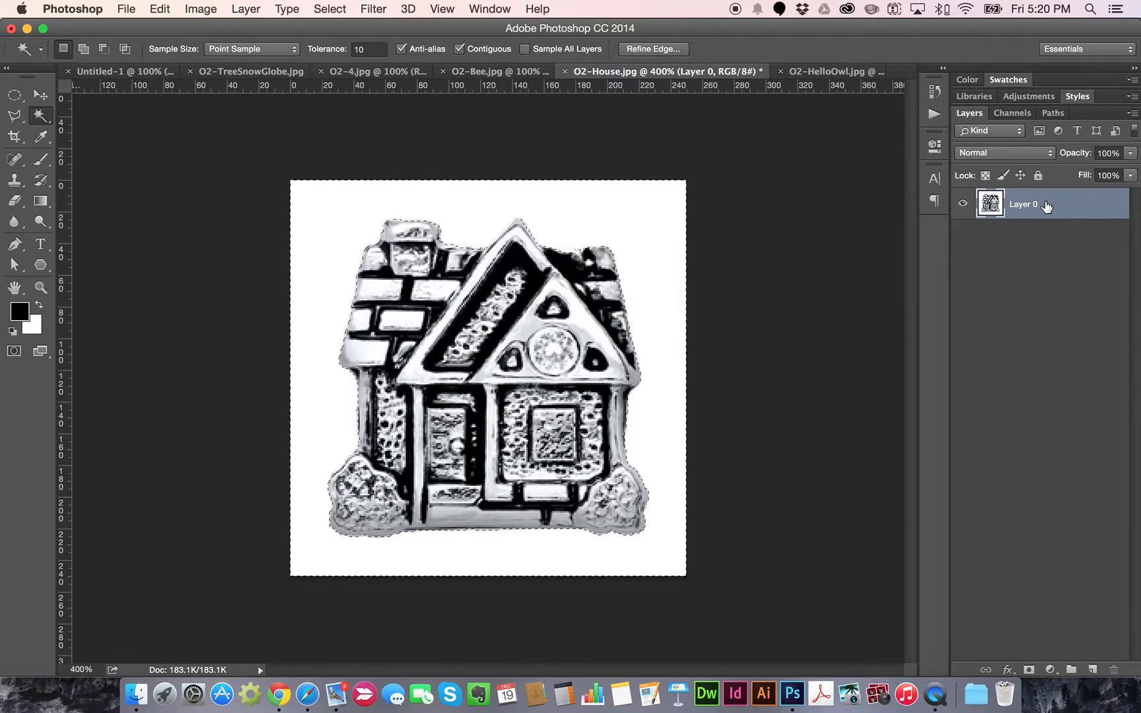
key("Delete")
Clear the bee charm's white background to transparency at 400%, then show O2-4.jpg
left_click(525, 72)
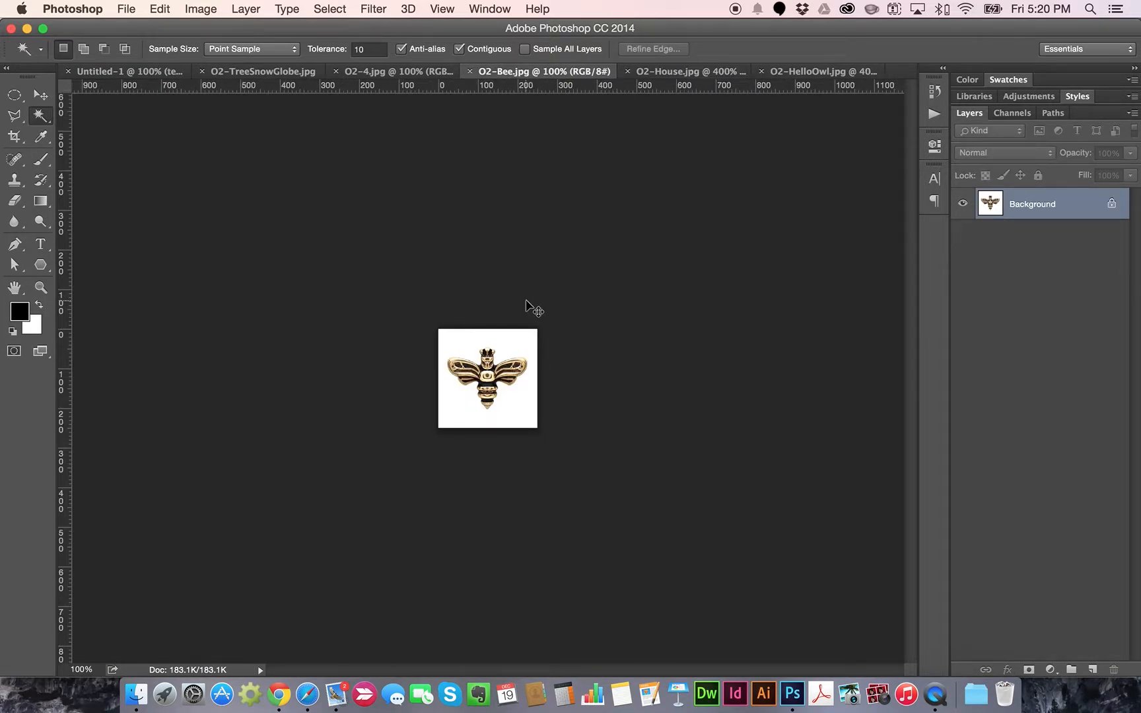
key("super+equal")
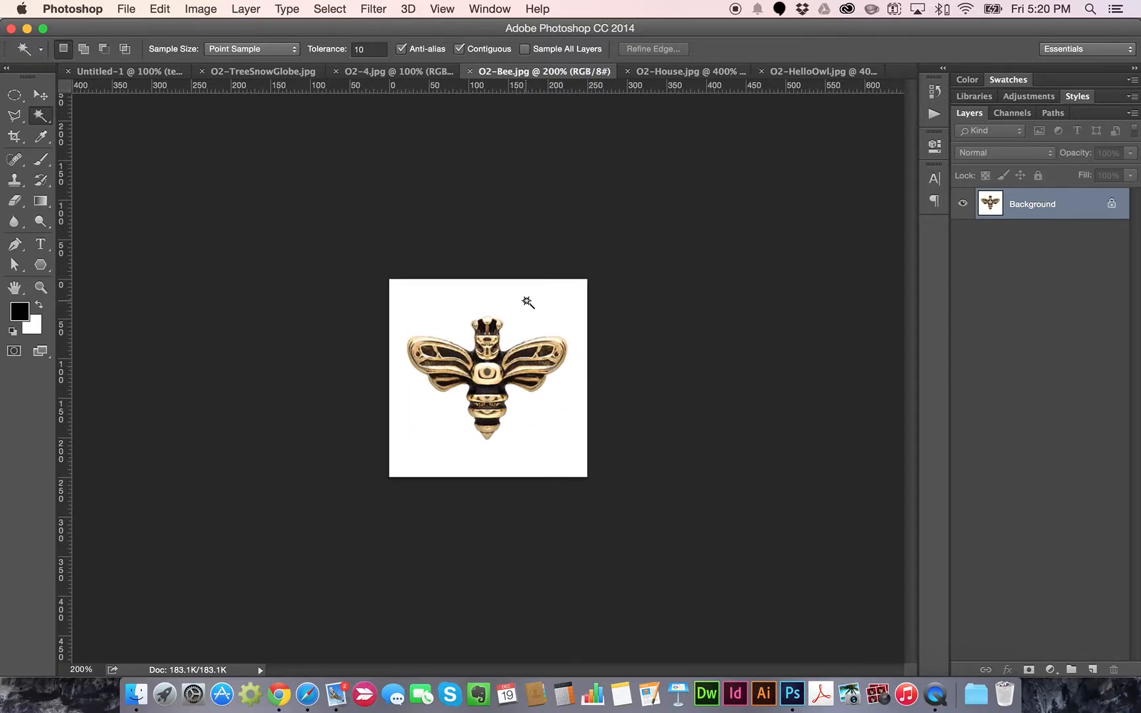
key("super+equal")
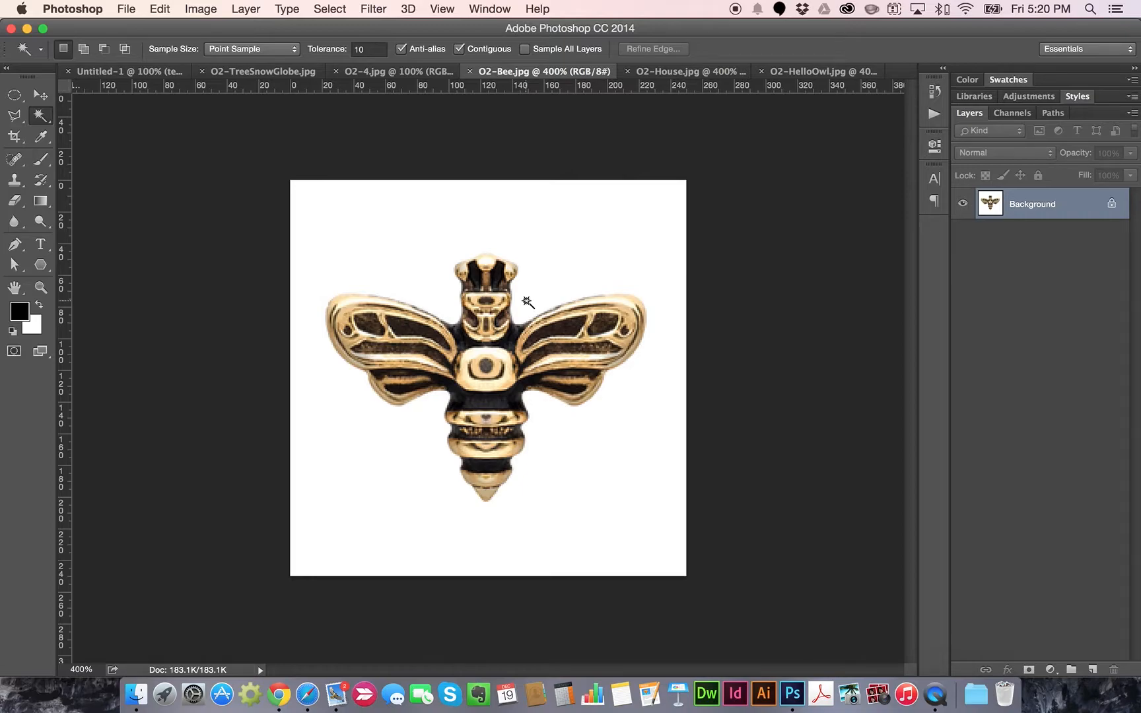
left_click(568, 269)
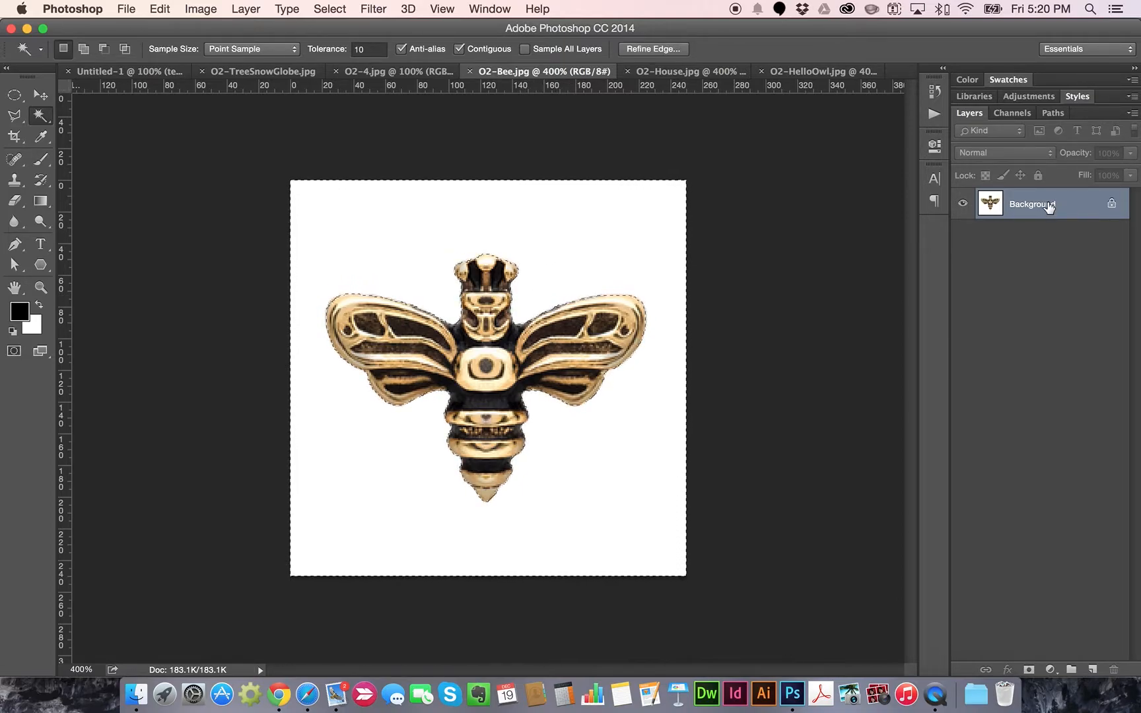
double_click(1044, 206)
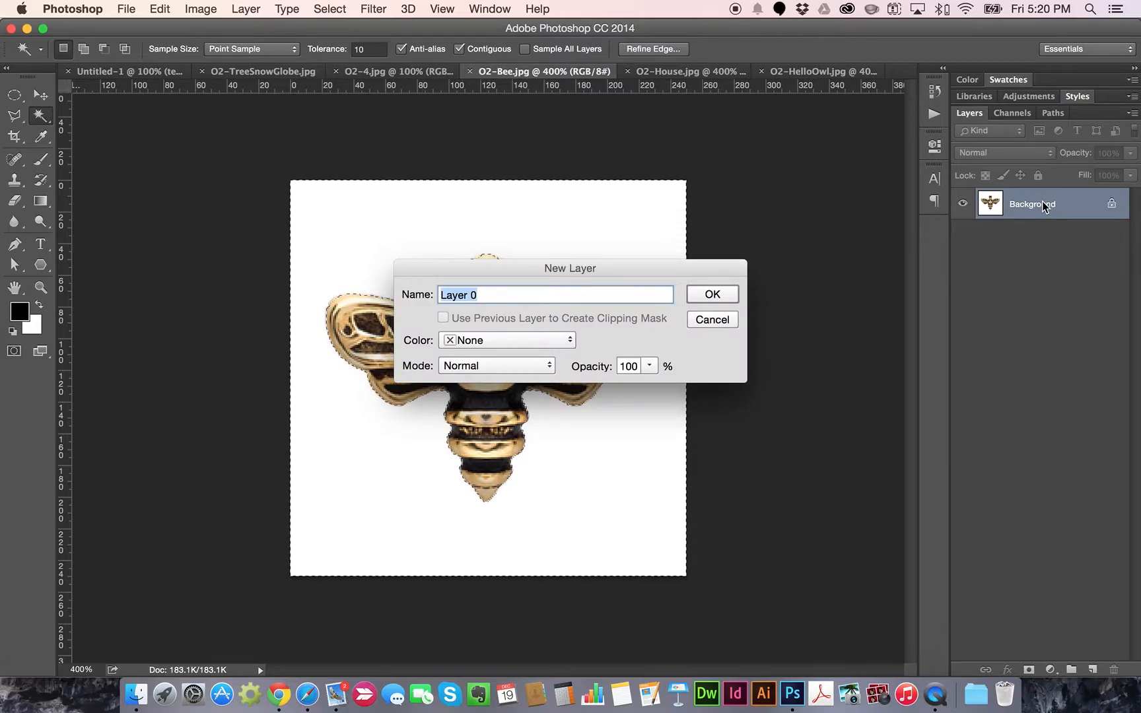
key("Return")
key("Delete")
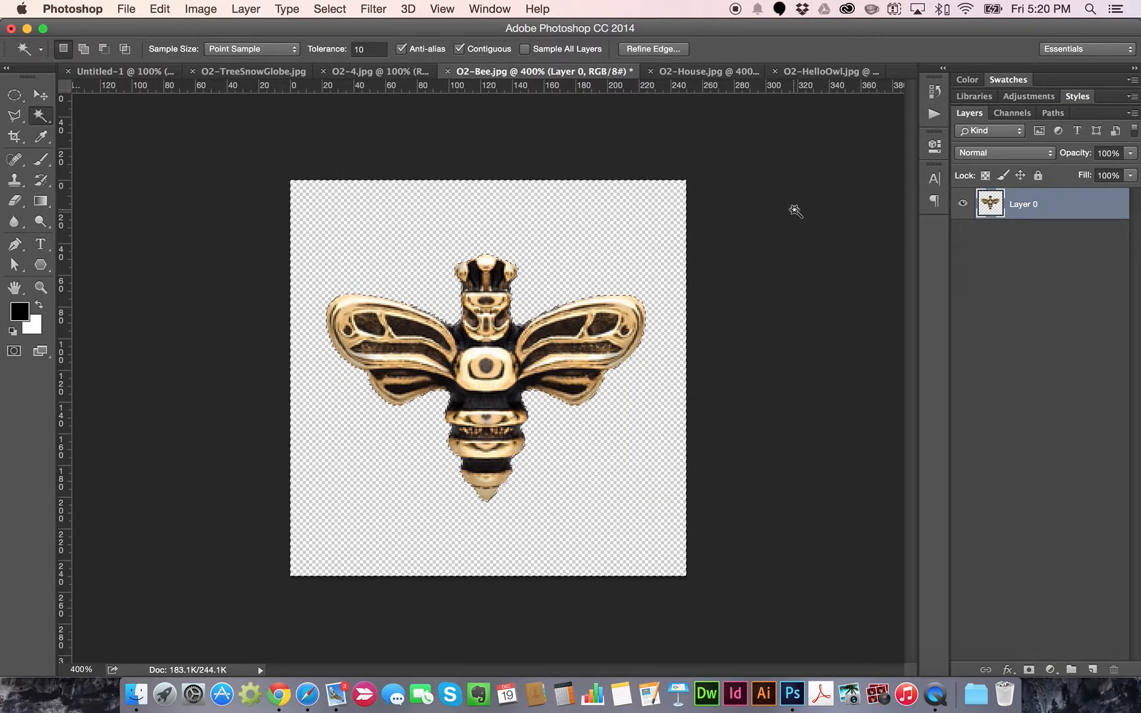
left_click(376, 73)
mouse_move(950, 45)
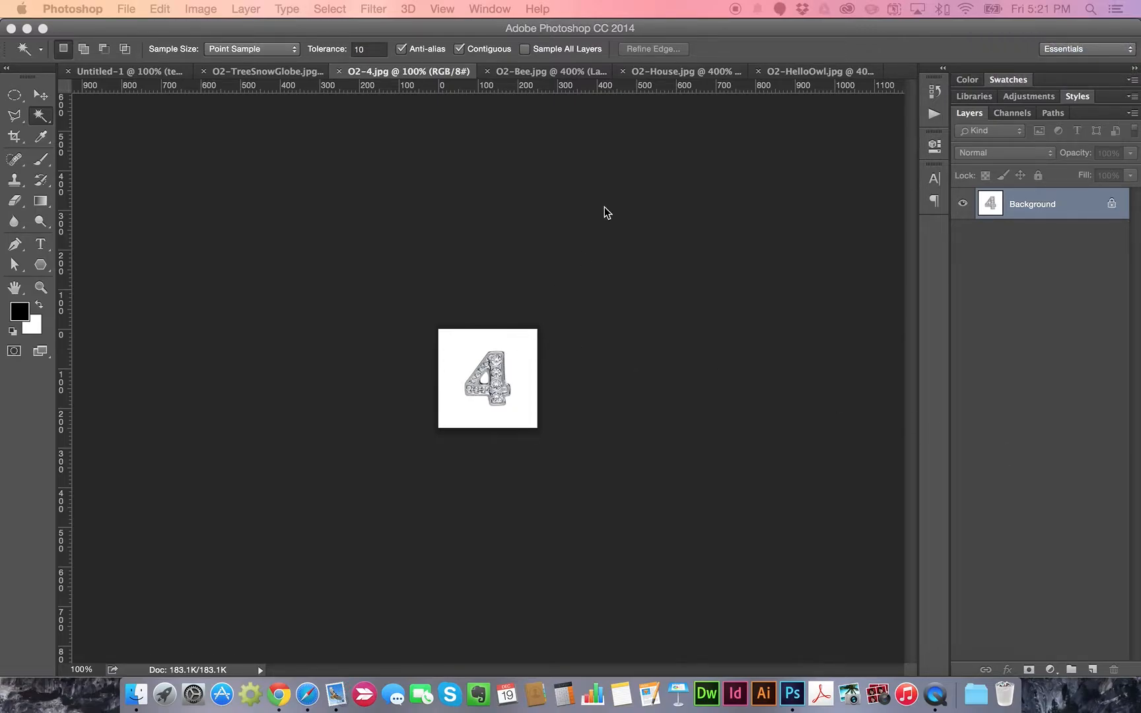
Delete the white around the 4 charm and its inner hole, then show O2-TreeSnowGlobe.jpg
key("super+equal")
key("super+equal")
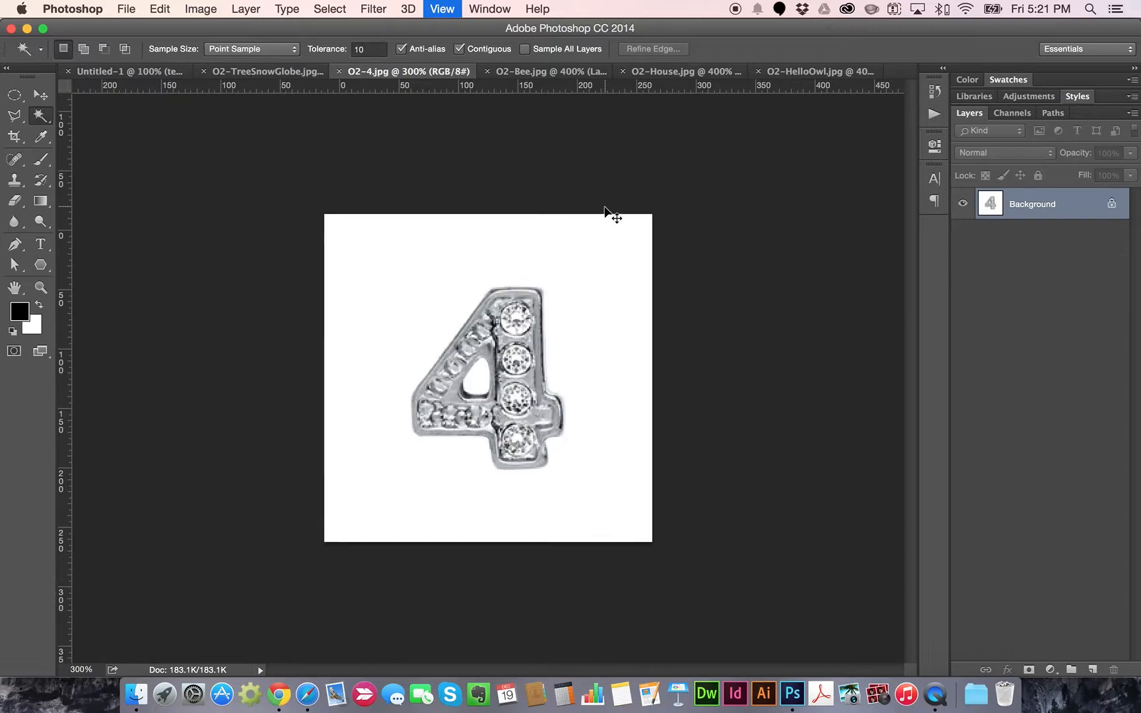
key("super+equal")
left_click(604, 208)
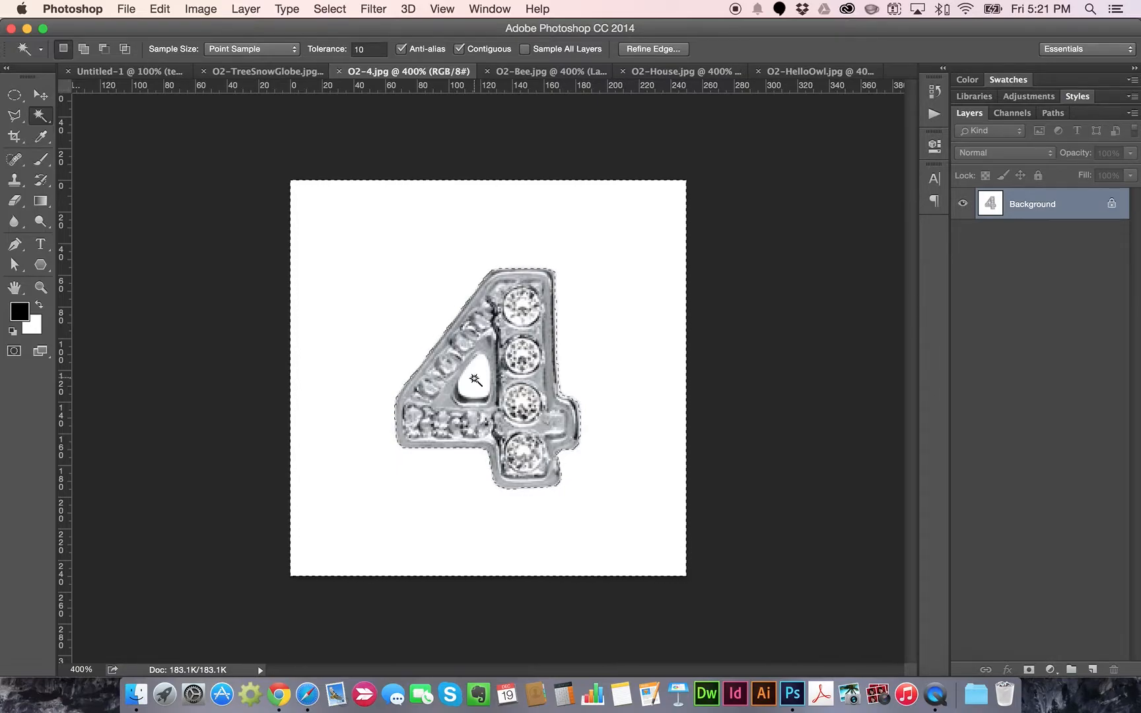
key("shift")
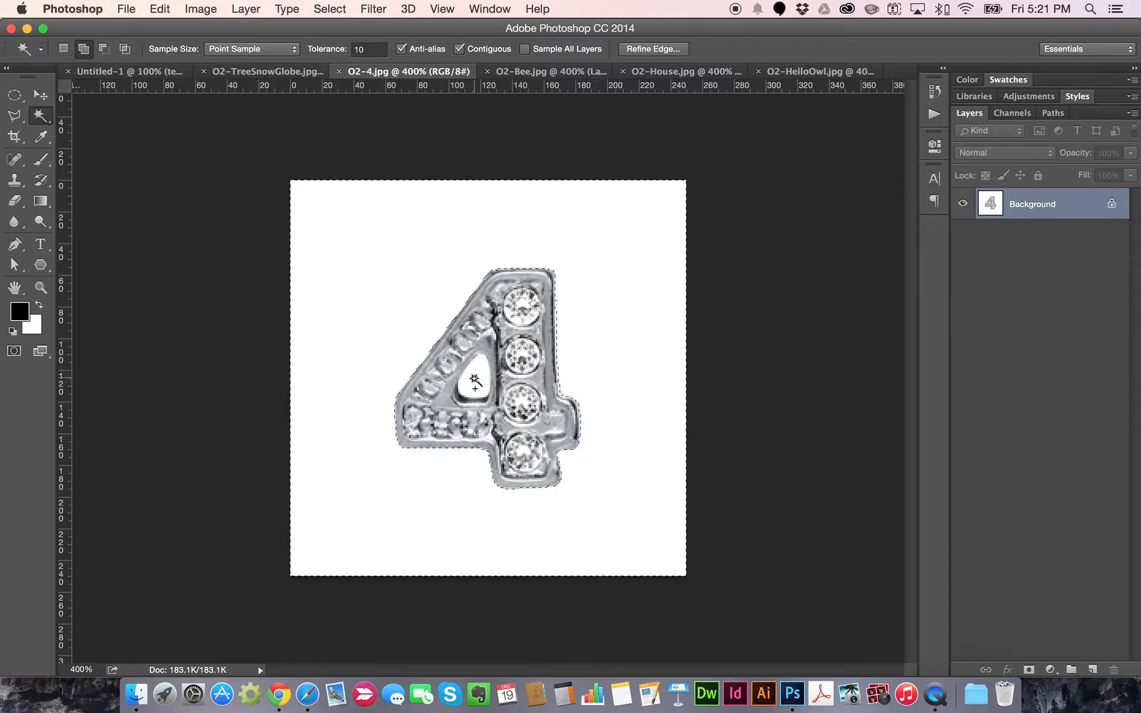
key("shift")
left_click(476, 375, "shift")
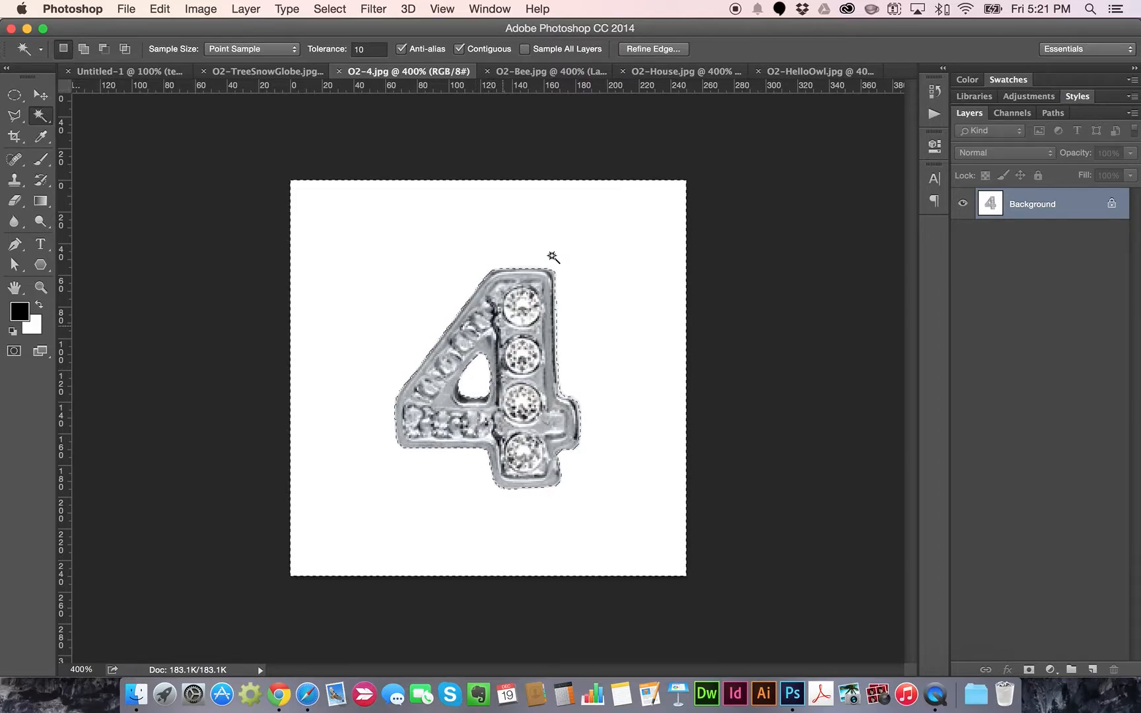
double_click(1035, 204)
key("Return")
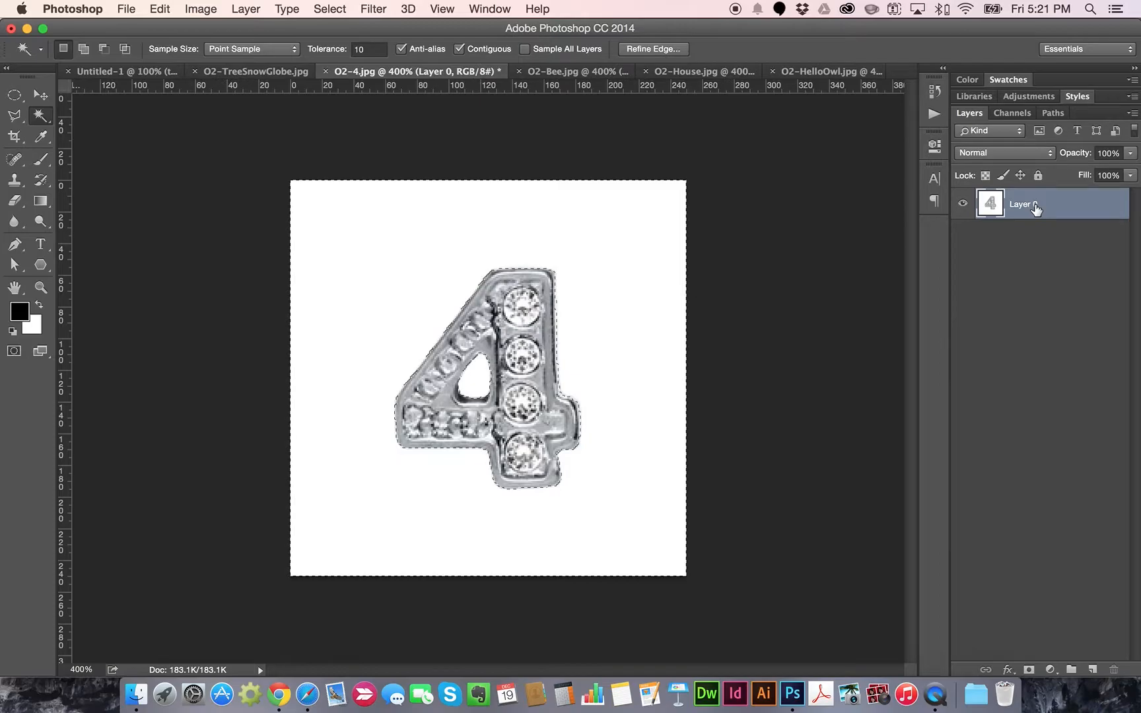
key("Delete")
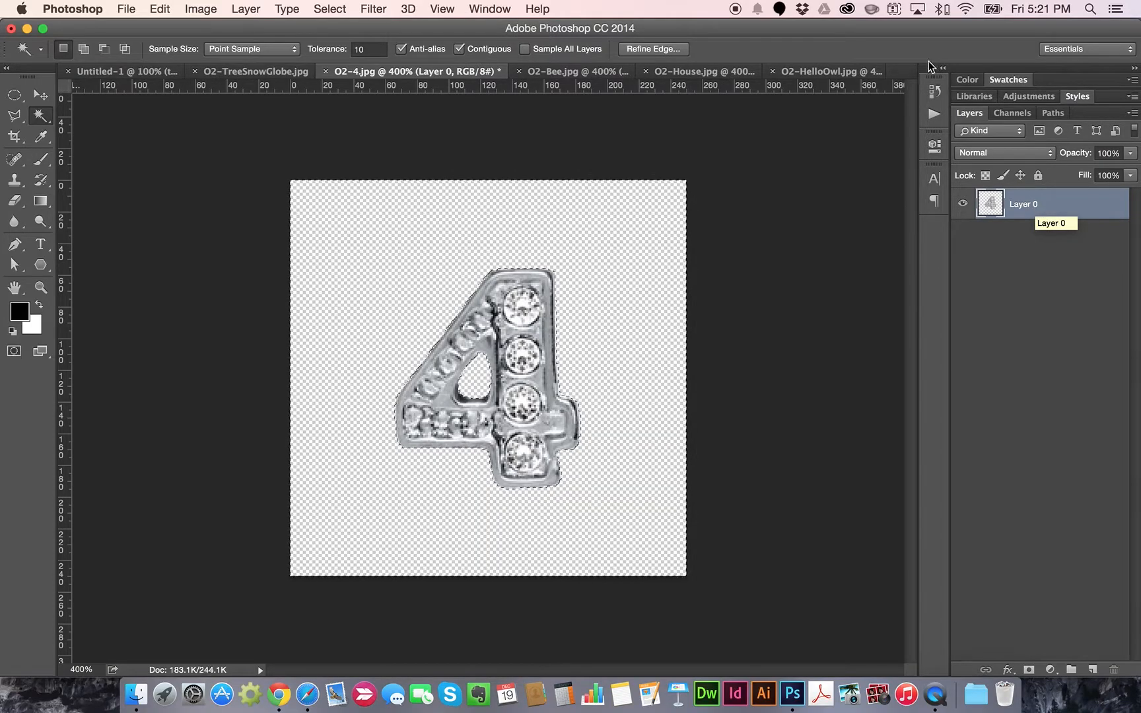
left_click(261, 72)
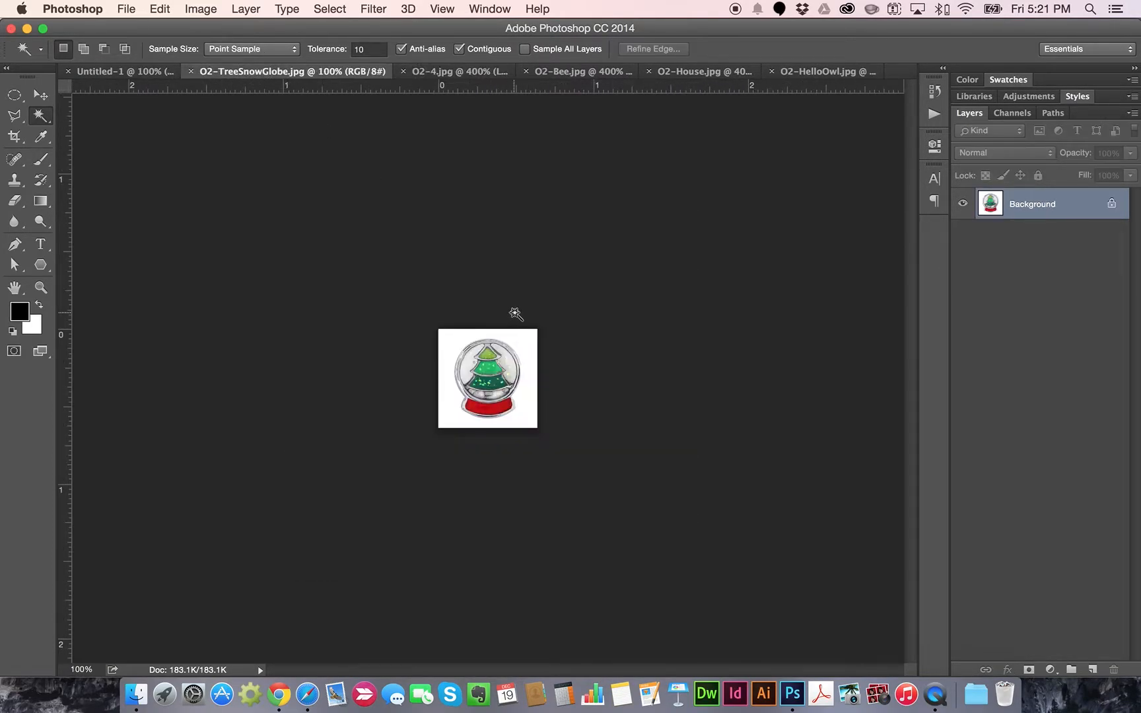
Magic Wand the snow globe's white background at Tolerance 5, unlock as Layer 0, and delete it
scroll(514, 311, "up", 2)
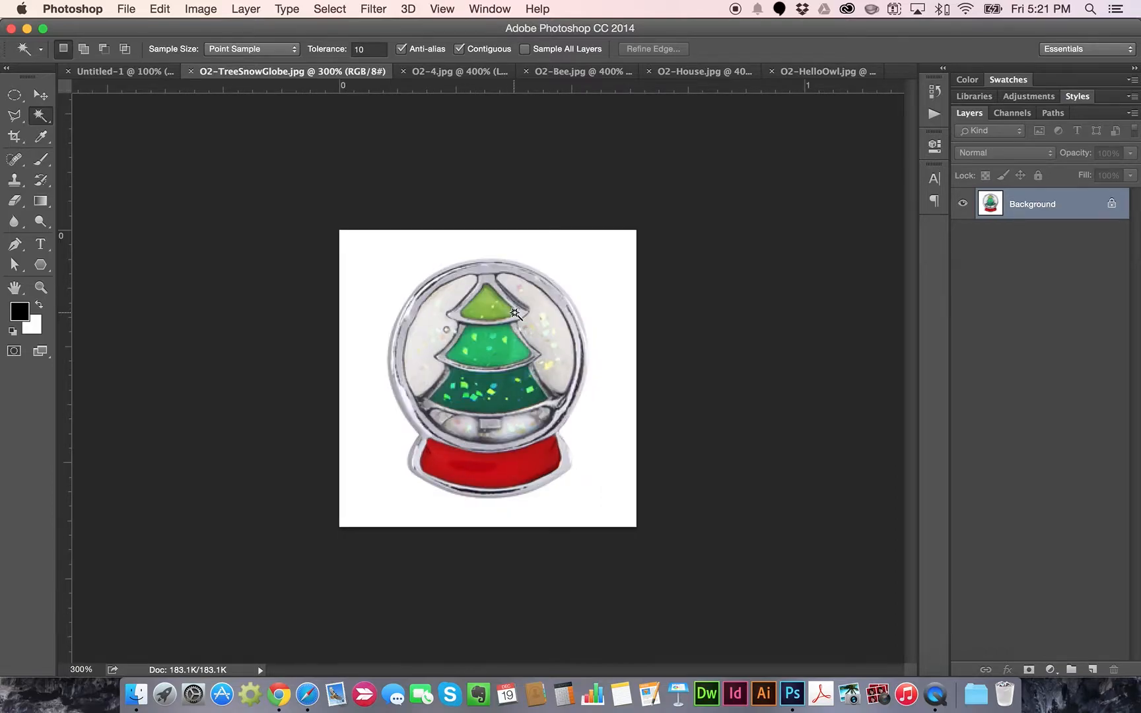
scroll(515, 315, "up", 2)
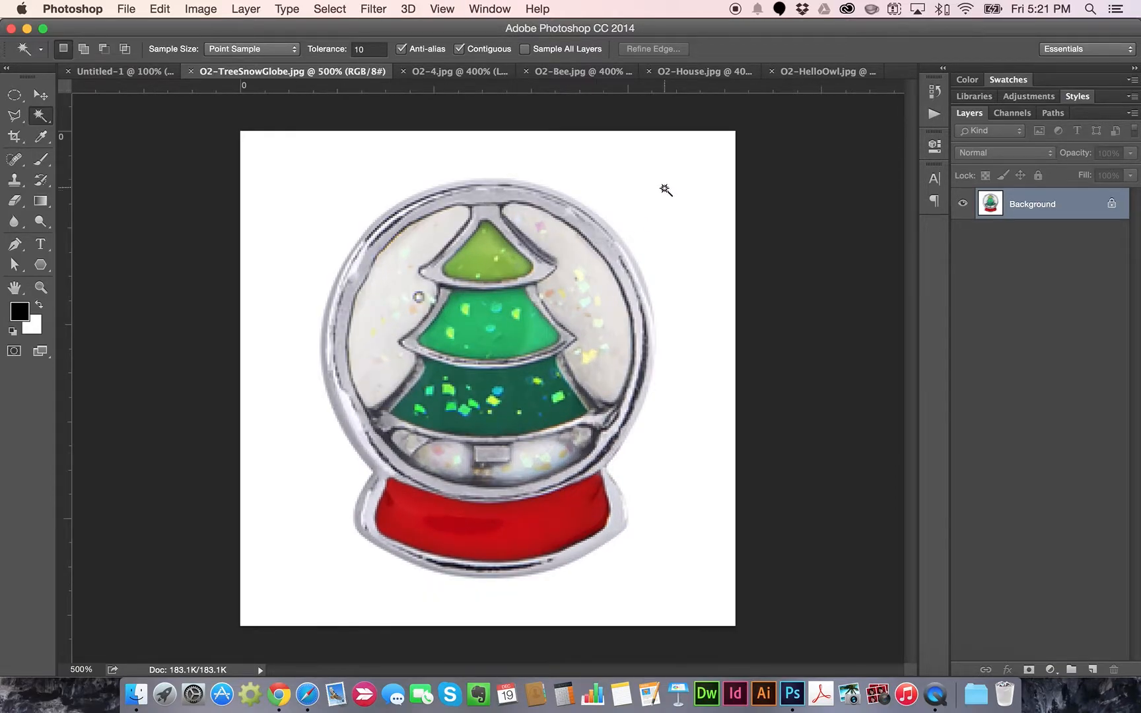
left_click(664, 191)
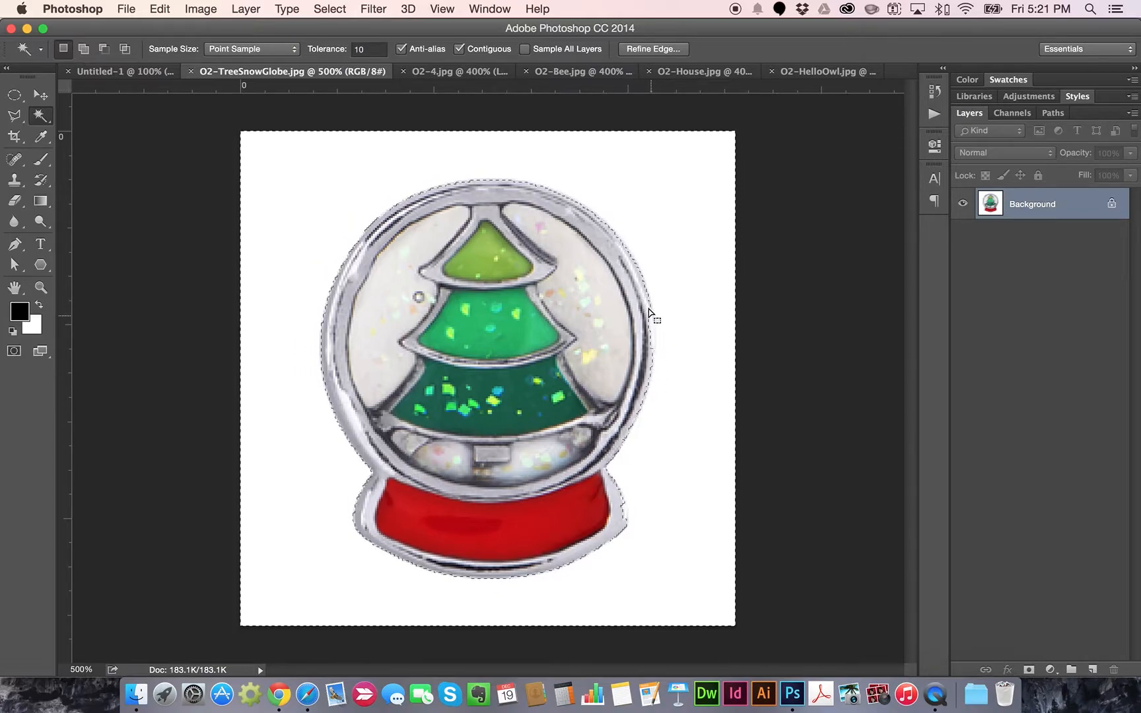
left_click(372, 49)
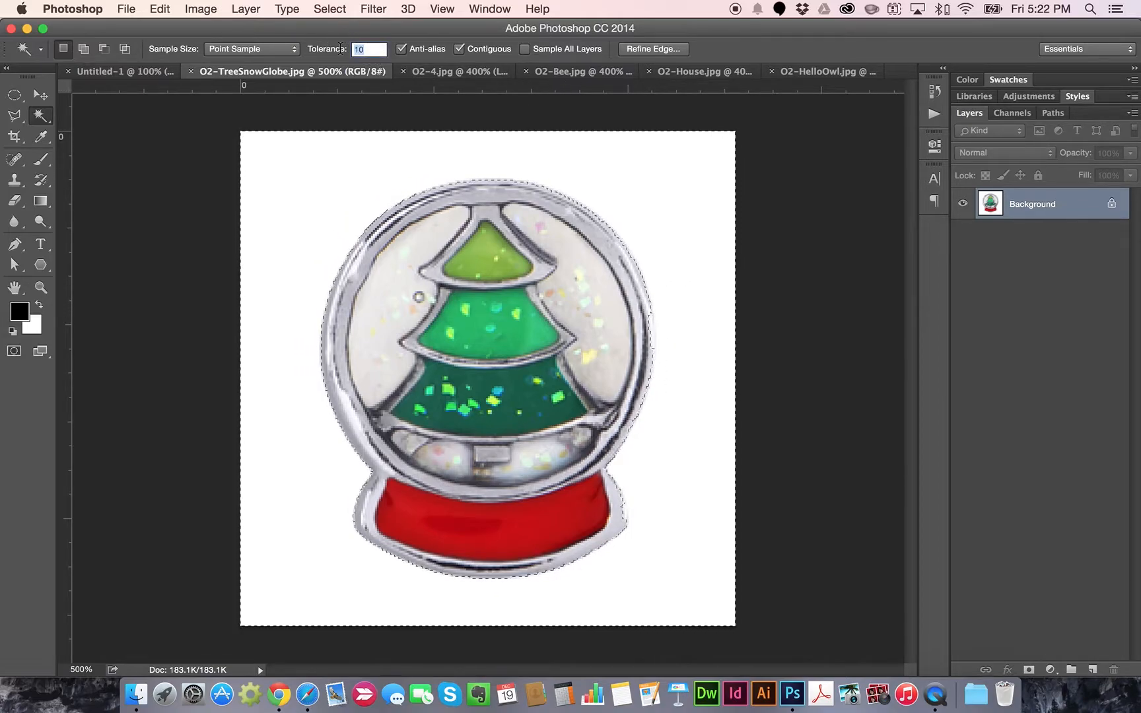
type("5")
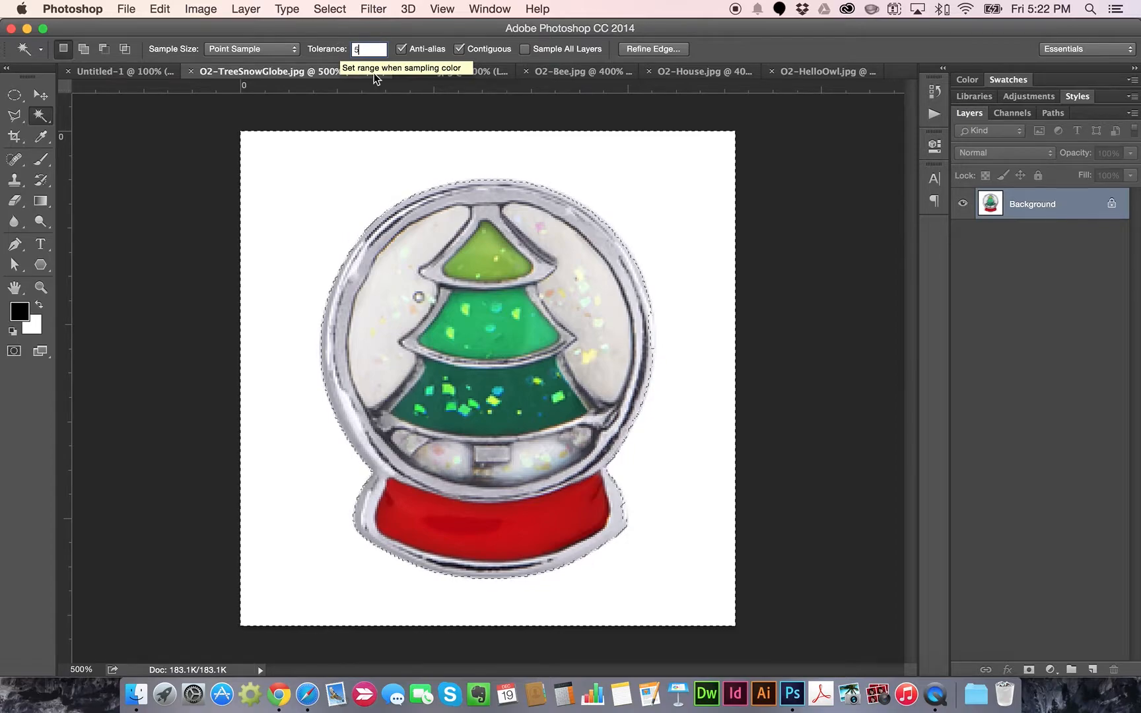
key("Return")
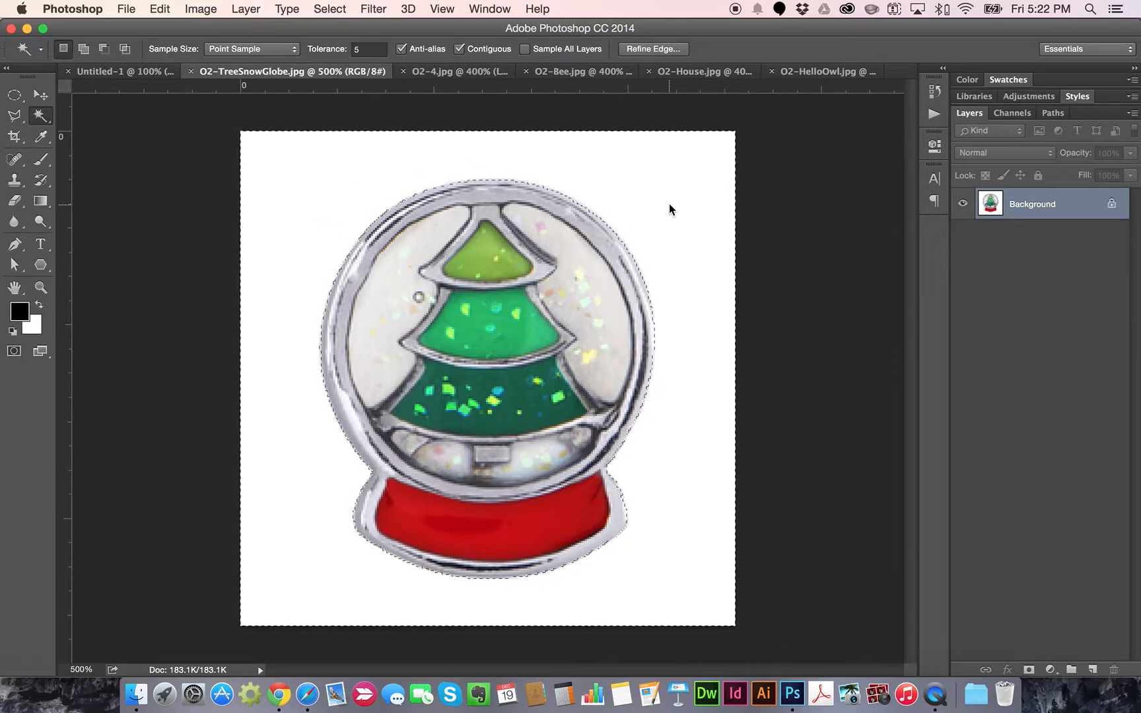
double_click(1031, 202)
key("Return")
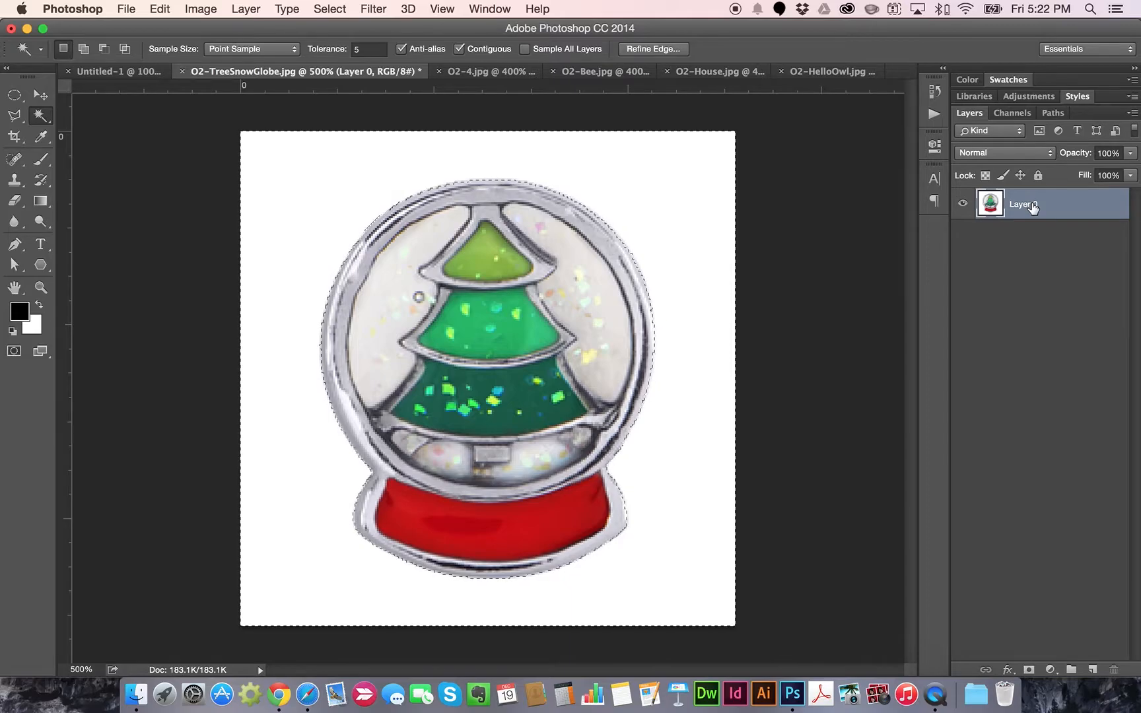
key("Delete")
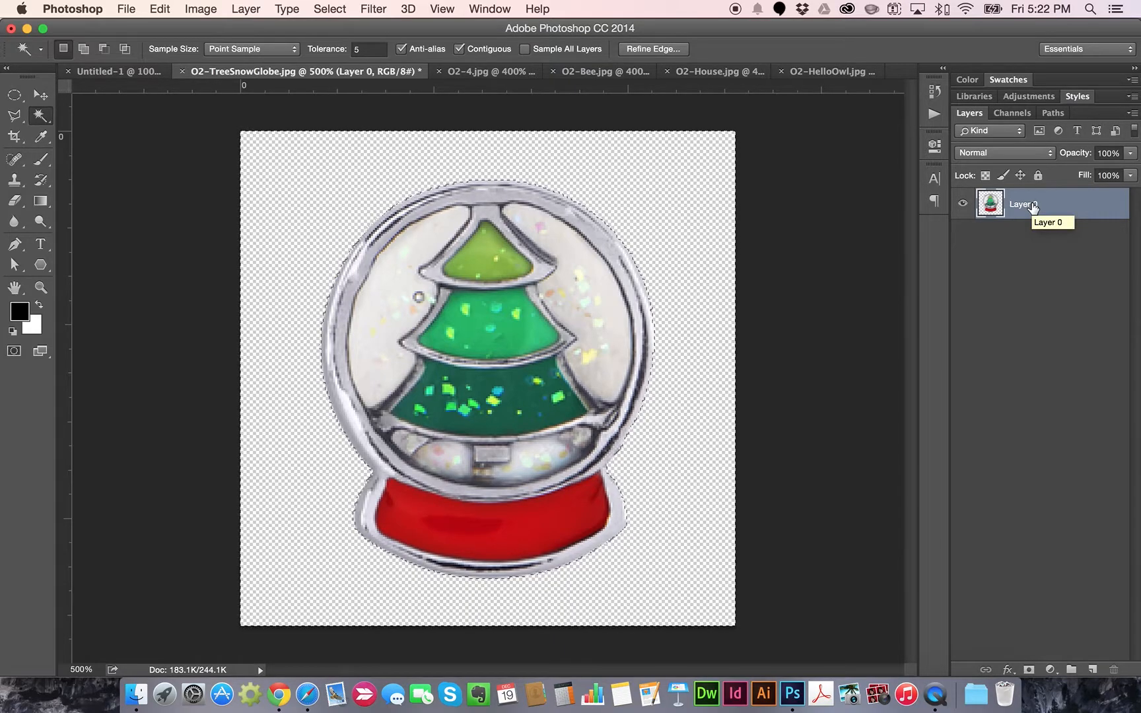
left_click(41, 95)
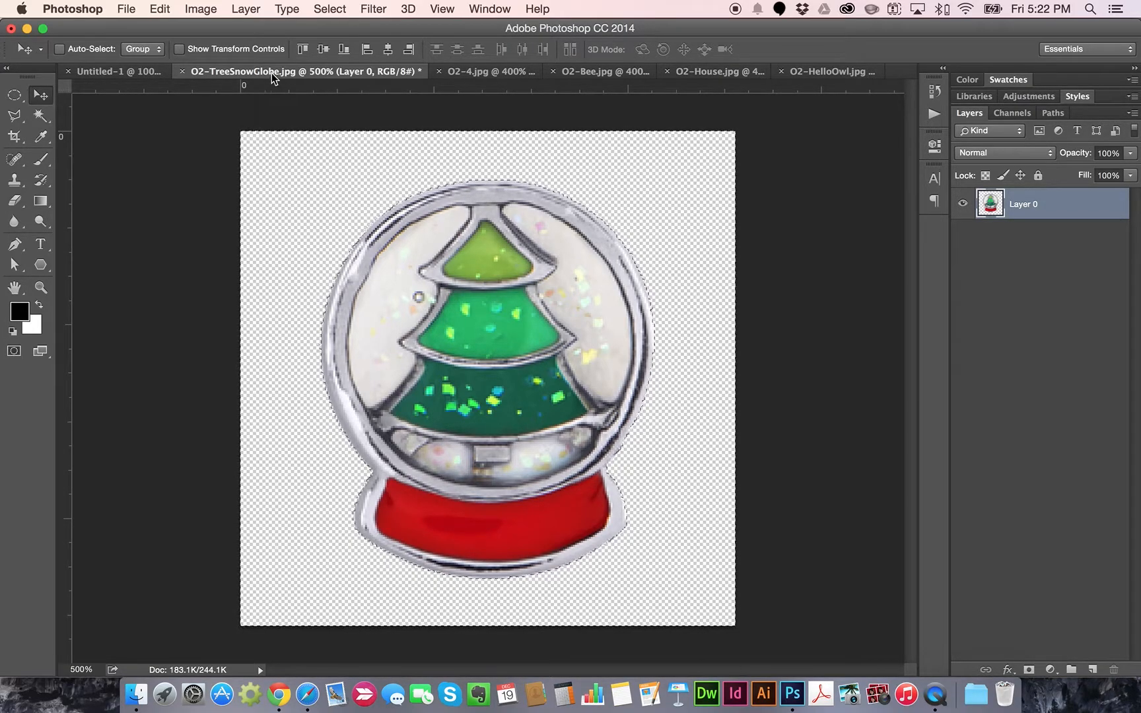
Float the snow globe window and drag its Layer 0 onto the rebus over the tree icon
left_click_drag(293, 75, 303, 183)
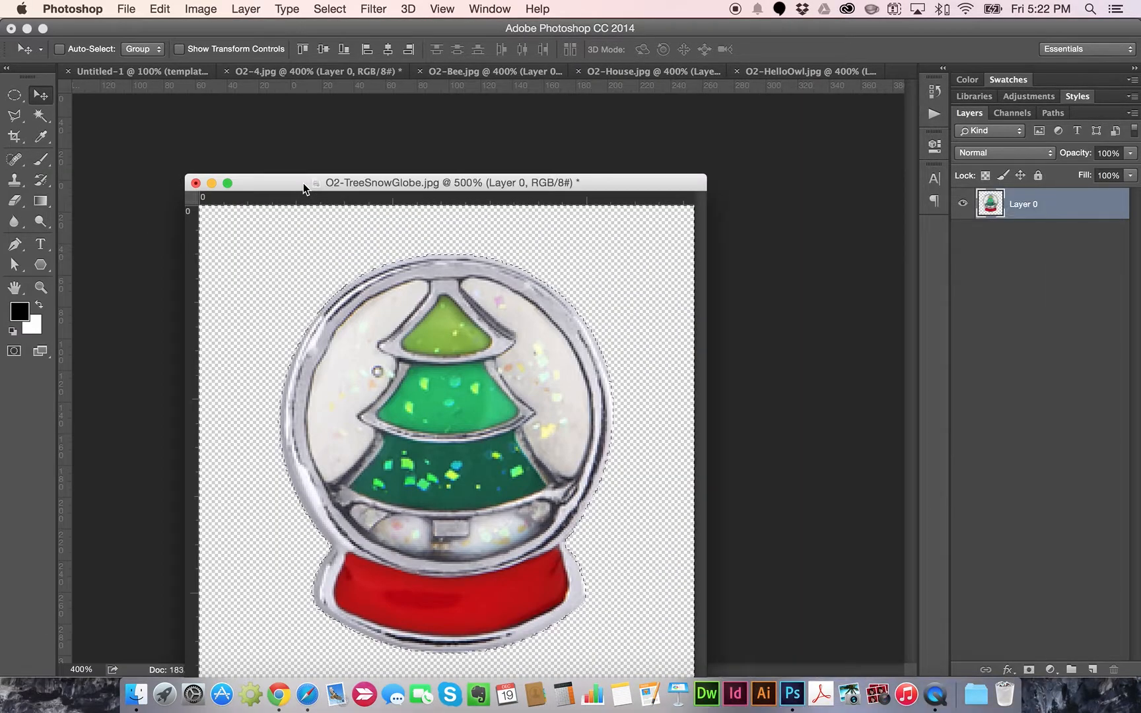
left_click_drag(385, 184, 769, 114)
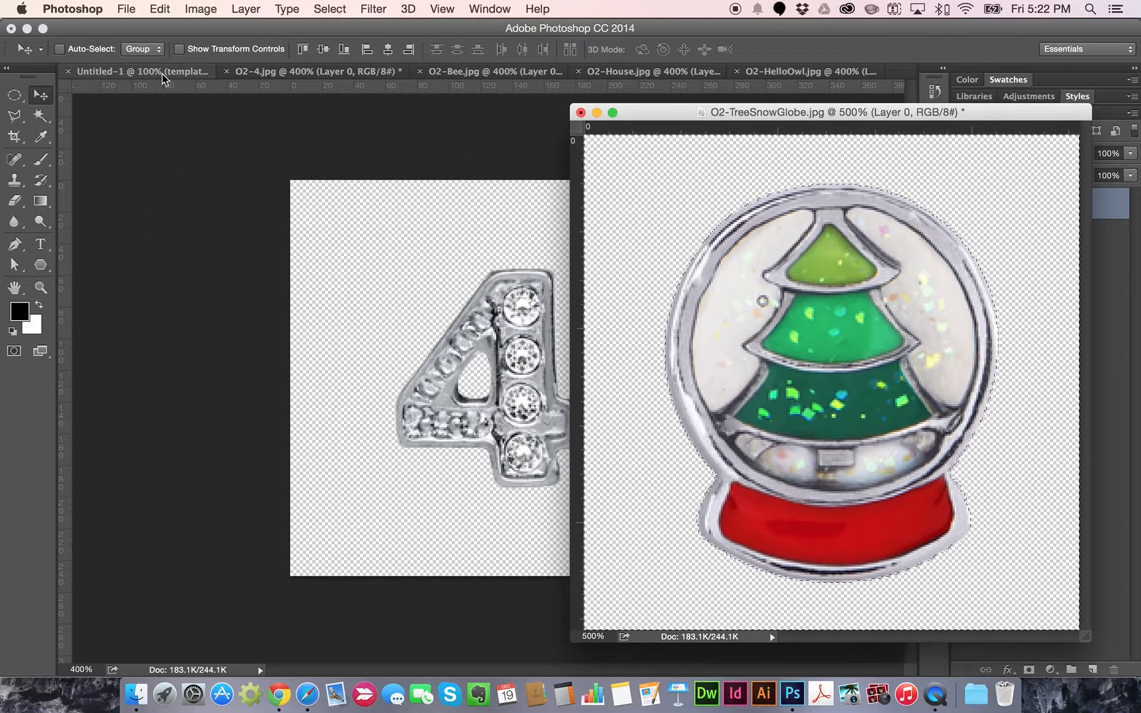
left_click_drag(683, 113, 897, 147)
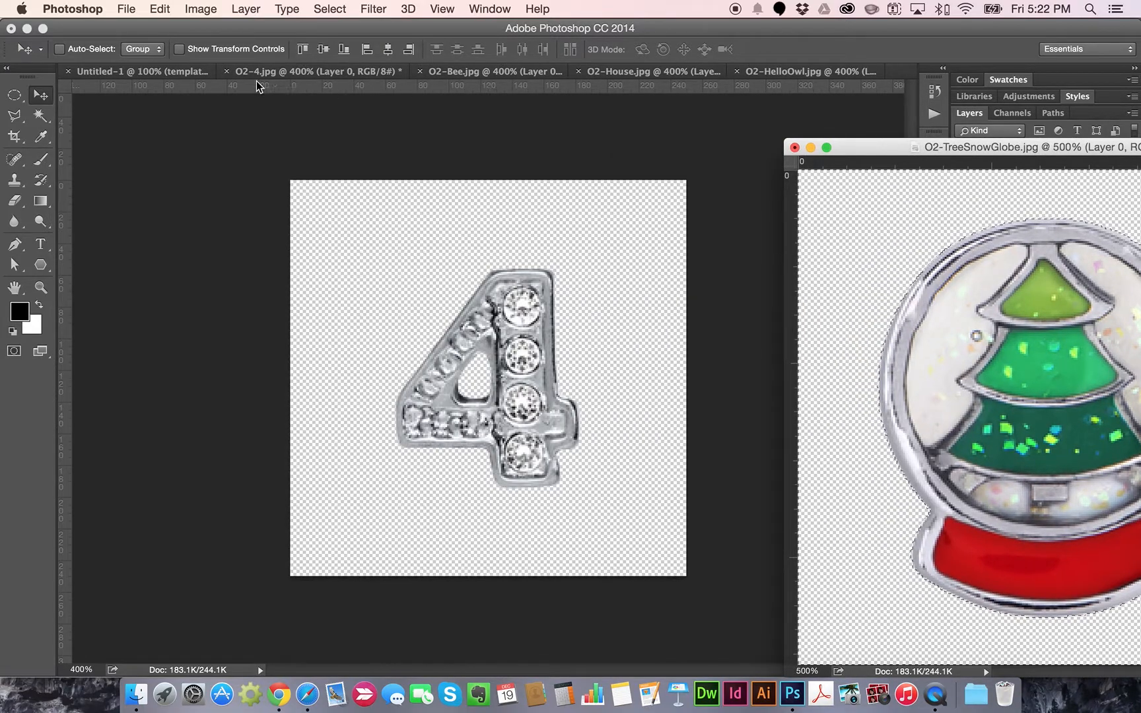
left_click(151, 77)
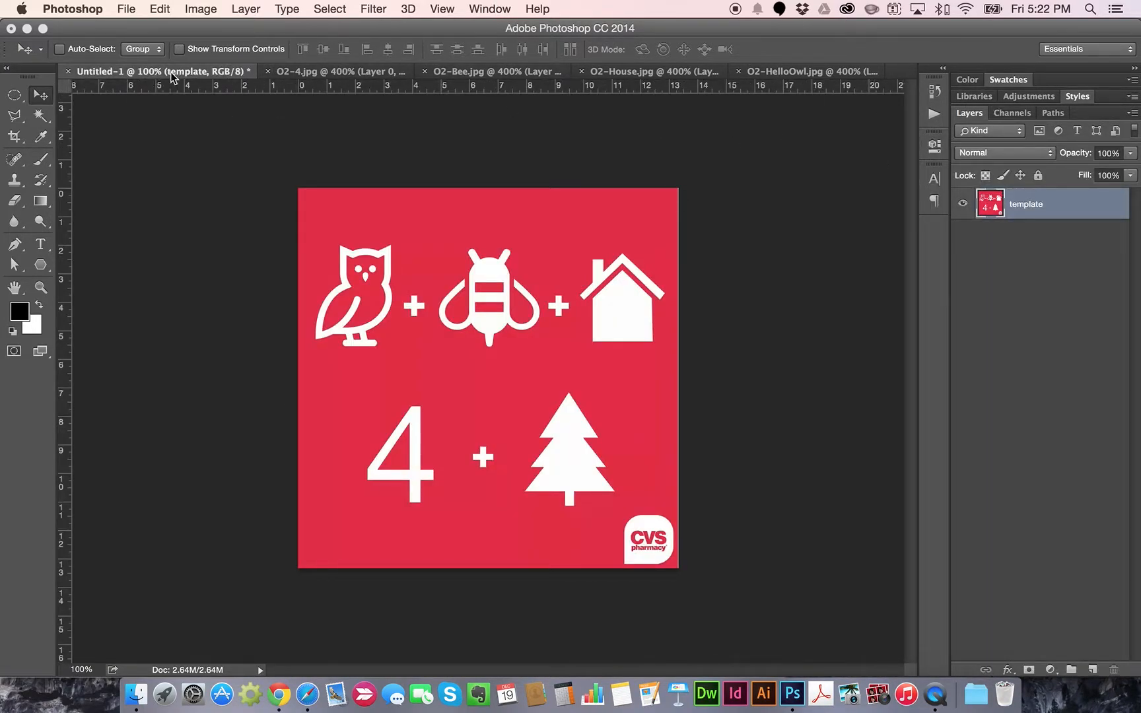
left_click(489, 9)
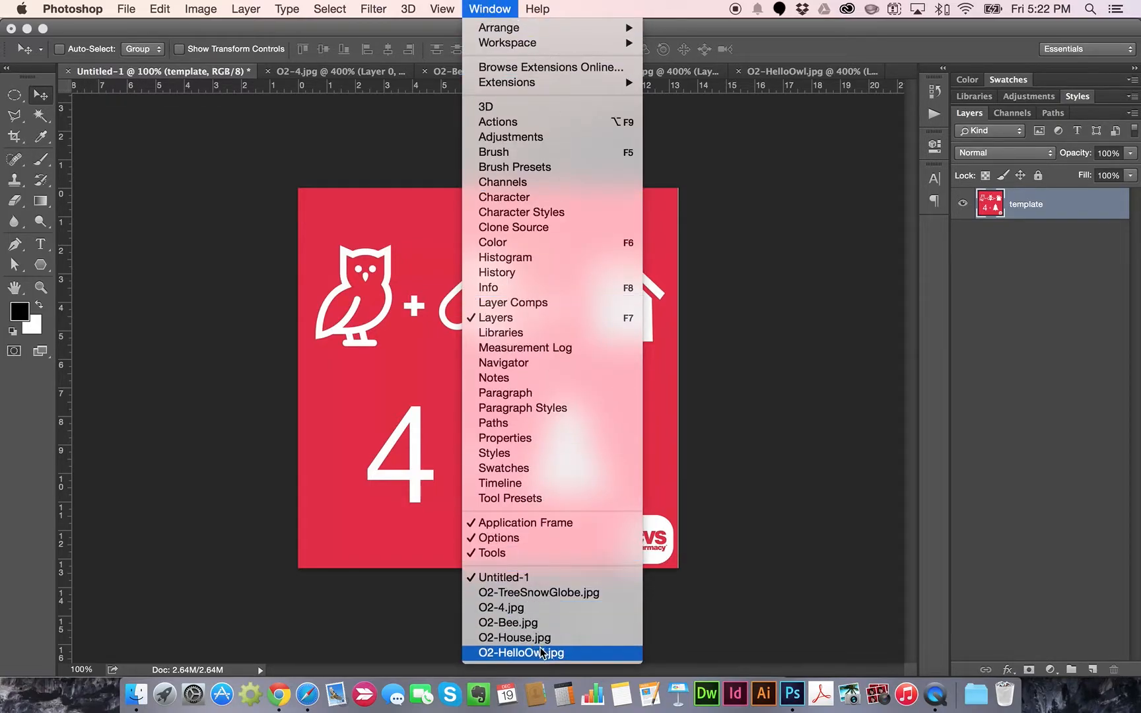
left_click(568, 593)
left_click_drag(908, 157, 495, 143)
left_click(1011, 209, "super")
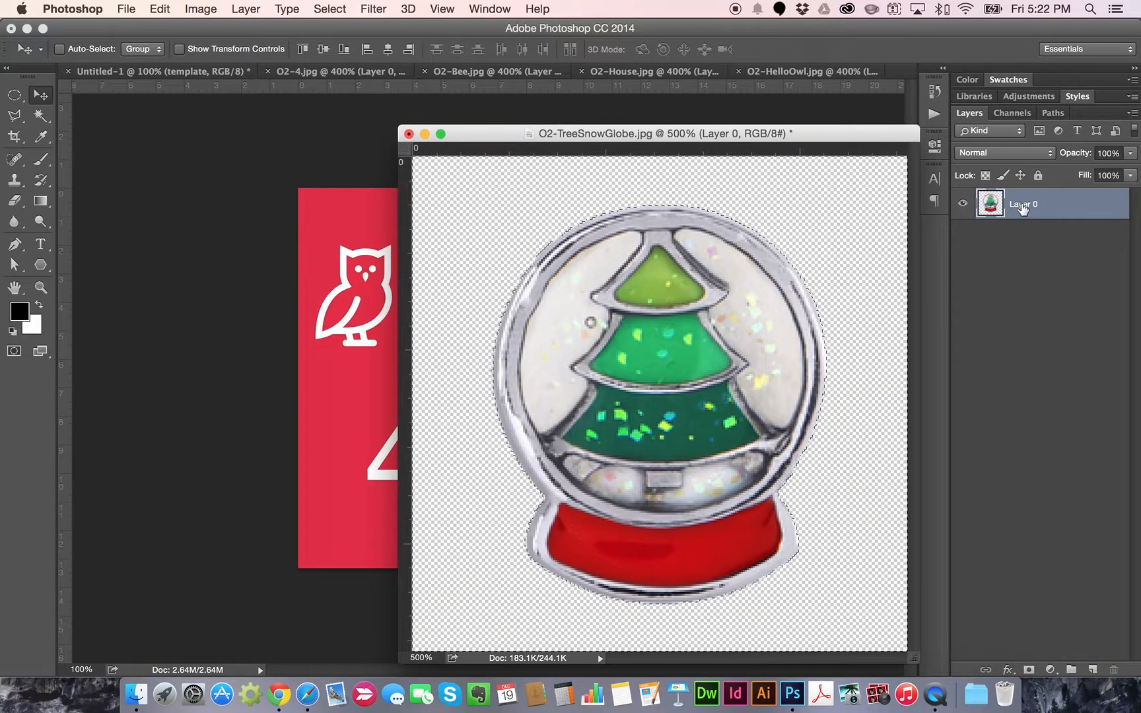
left_click_drag(1022, 208, 570, 443)
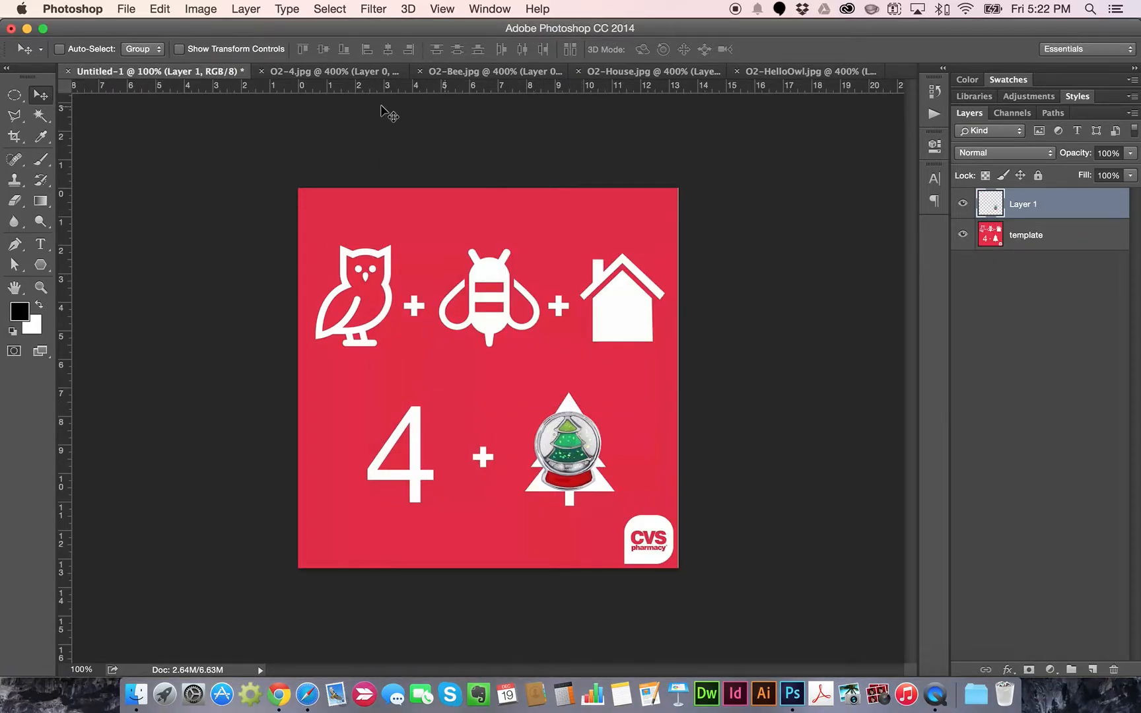
Select all of the O2-4.jpg silver 4 charm image and copy it
left_click(344, 75)
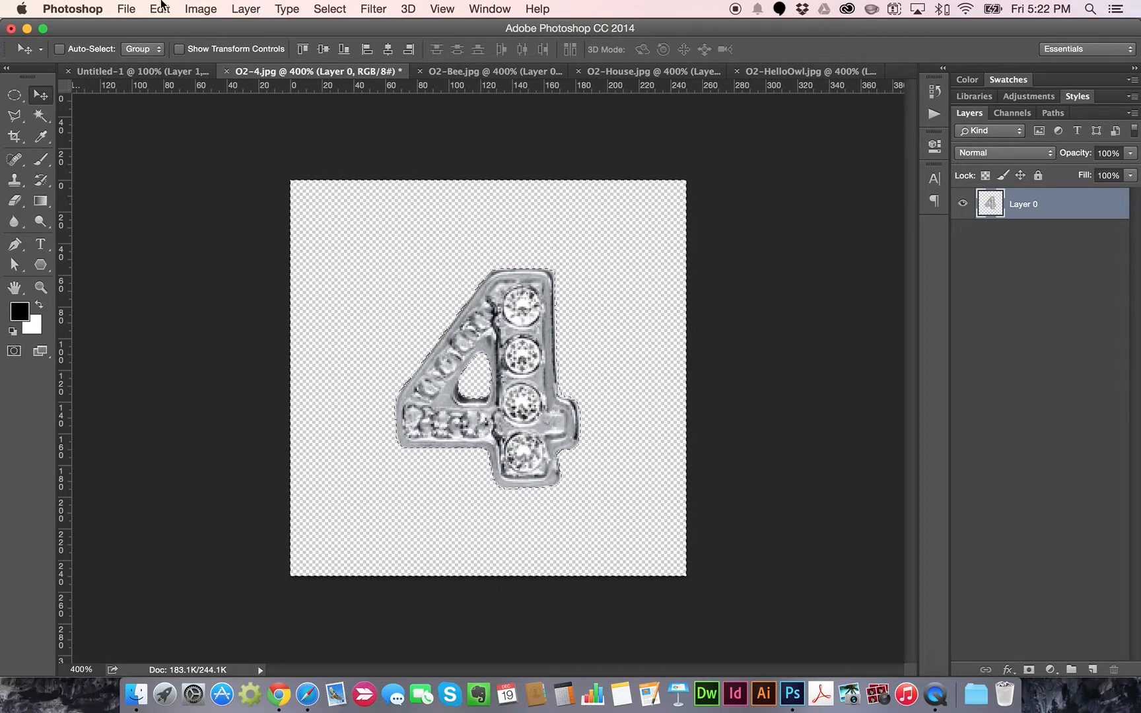
left_click(330, 10)
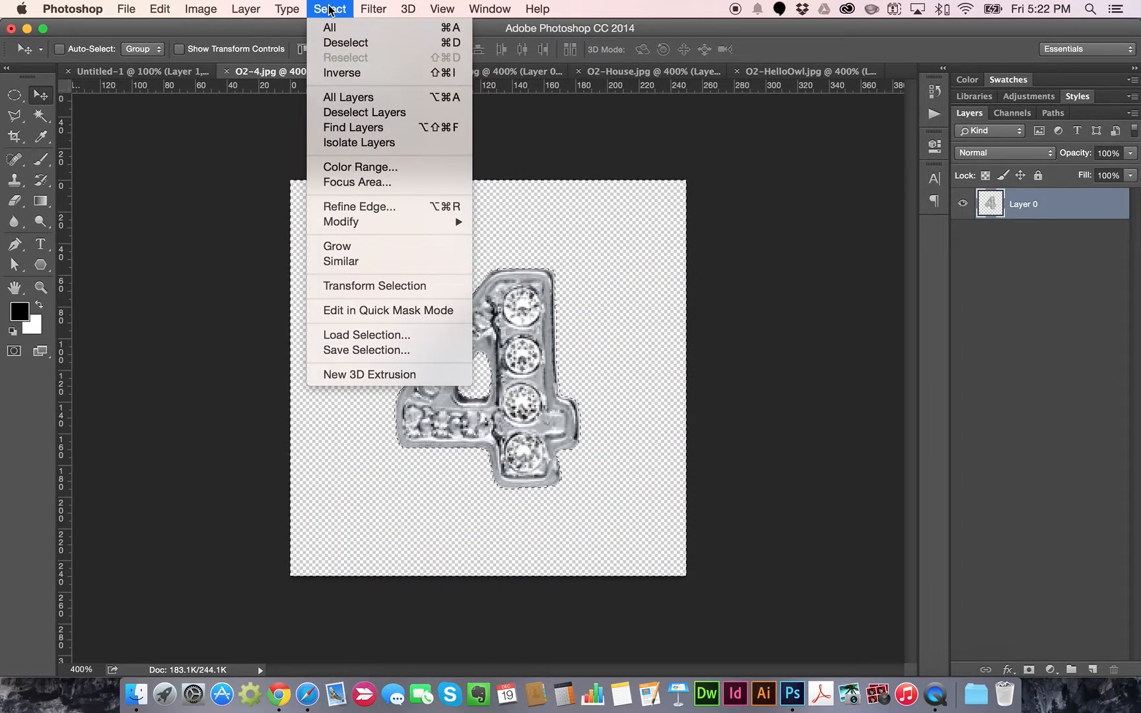
left_click(343, 27)
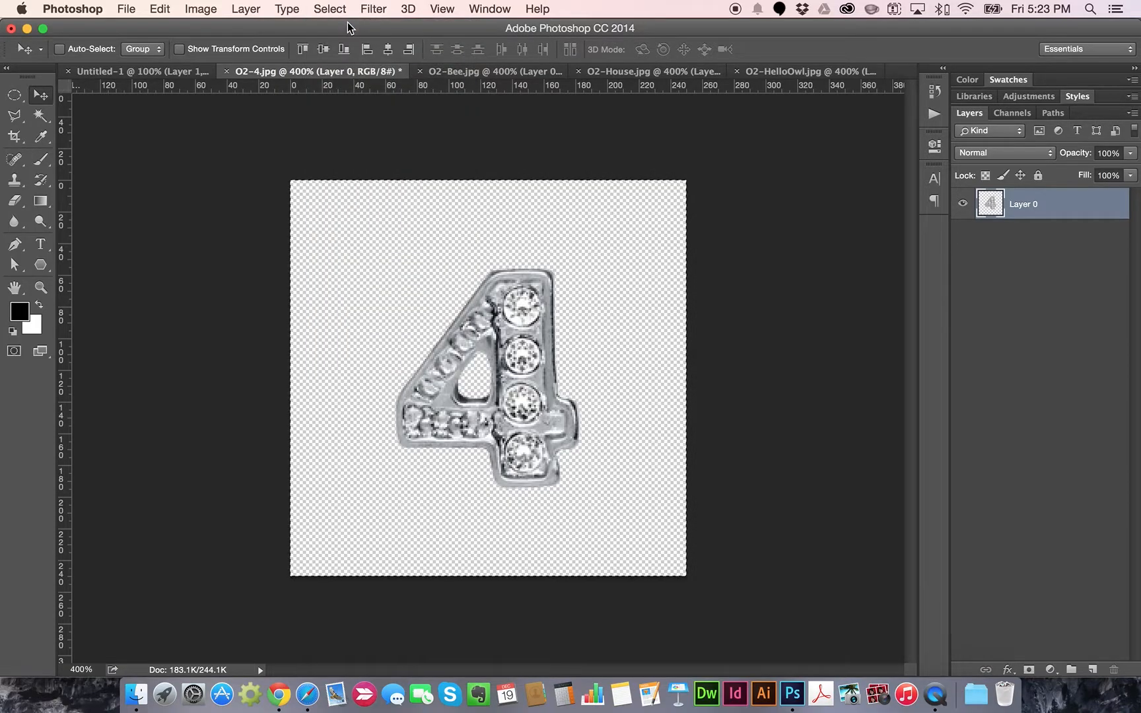
left_click(167, 14)
left_click(192, 124)
Paste the 4 charm into Untitled-1 and position it over the large white 4
left_click(146, 72)
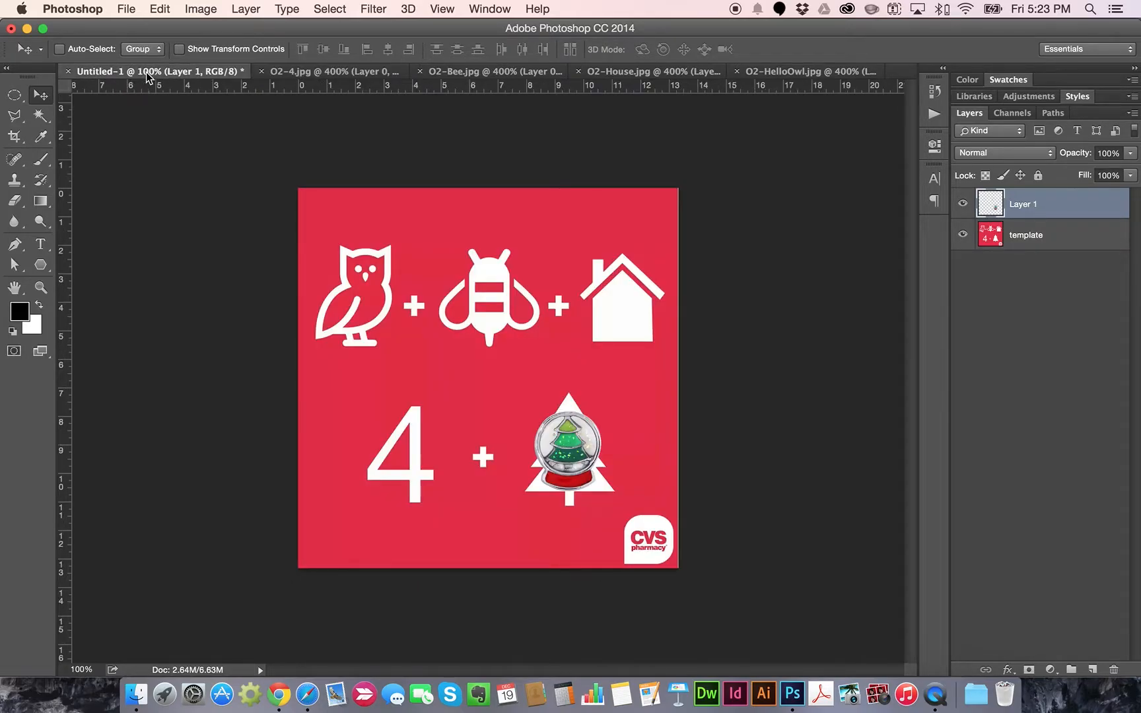
left_click(160, 9)
left_click(174, 152)
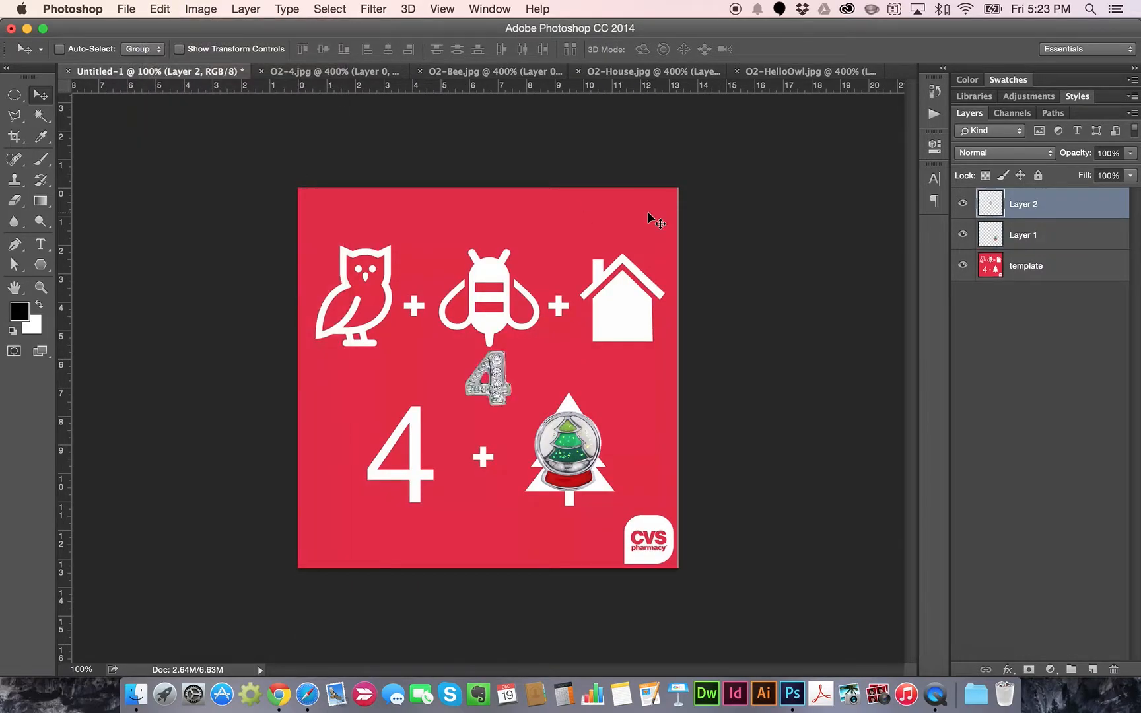
left_click_drag(489, 378, 404, 457)
key("Up")
key("Up")
key("Up")
key("Up")
key("Up")
key("Up")
key("Up")
key("Up")
key("Up")
key("Up")
key("Up")
key("Up")
key("Up")
key("Up")
key("Up")
key("Up")
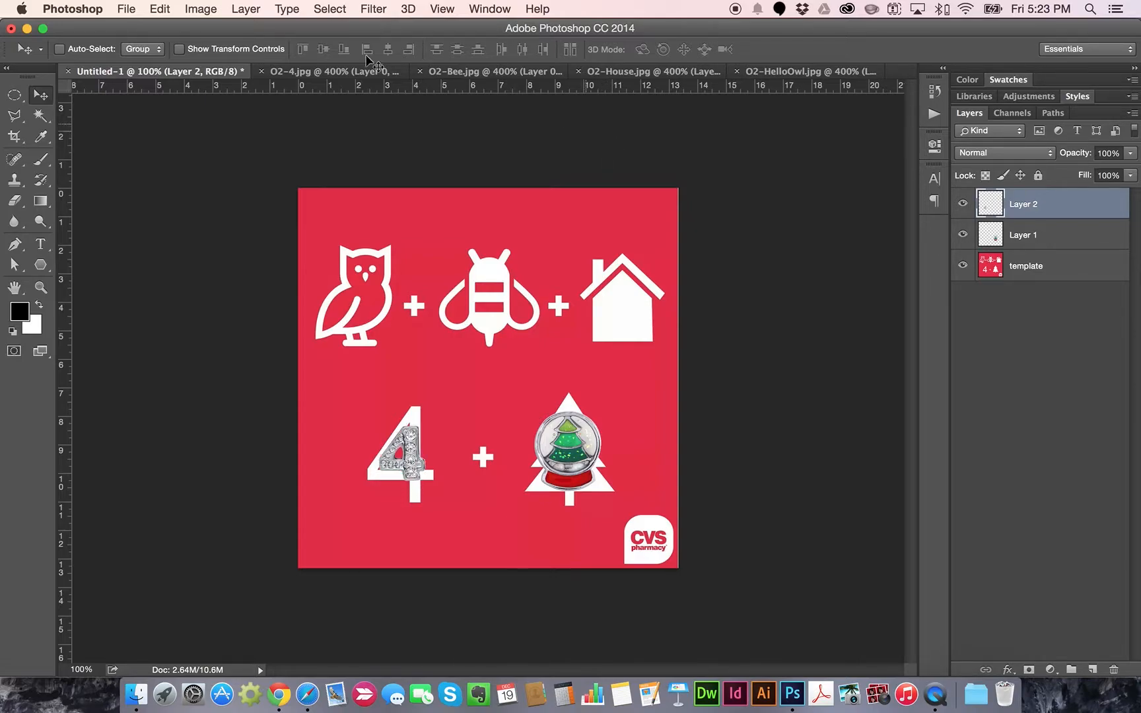
Copy the gold bee charm and paste it into the rebus over the white bee icon
left_click(494, 71)
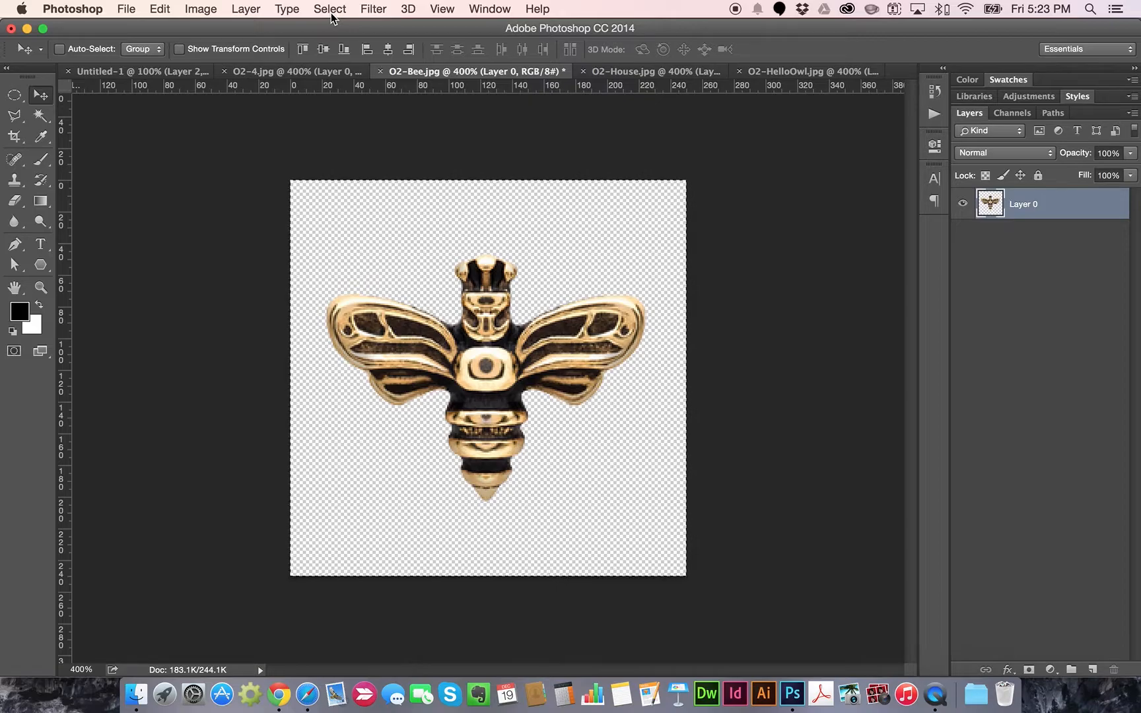
key("super+c")
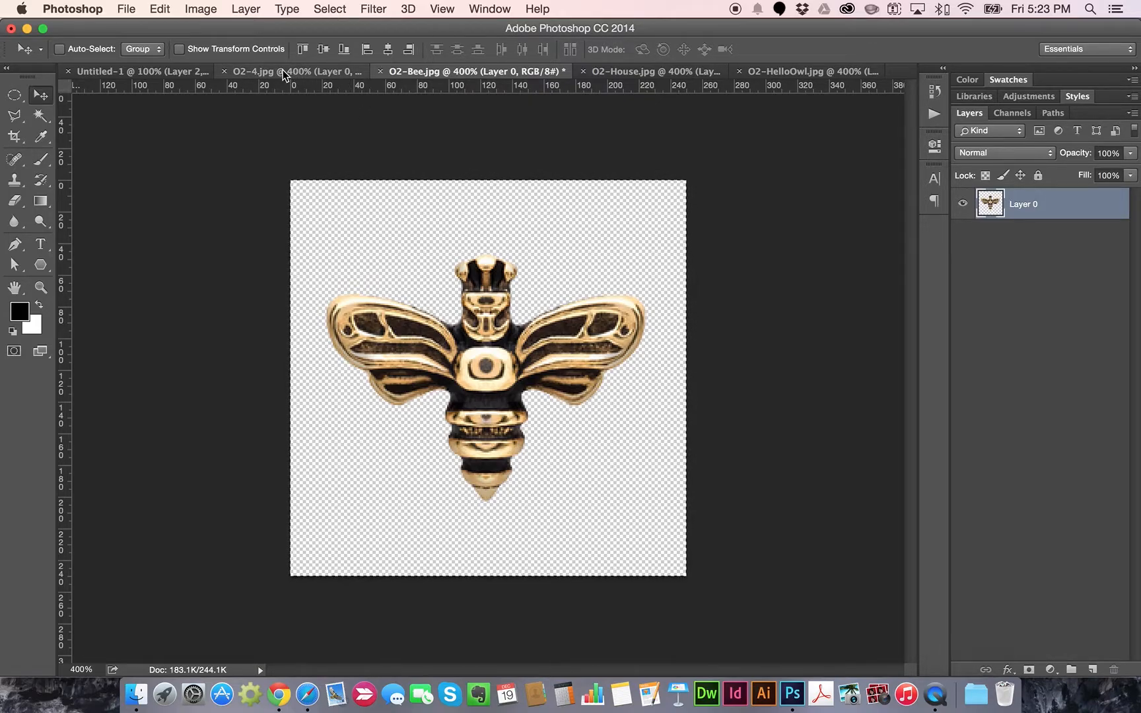
left_click(163, 72)
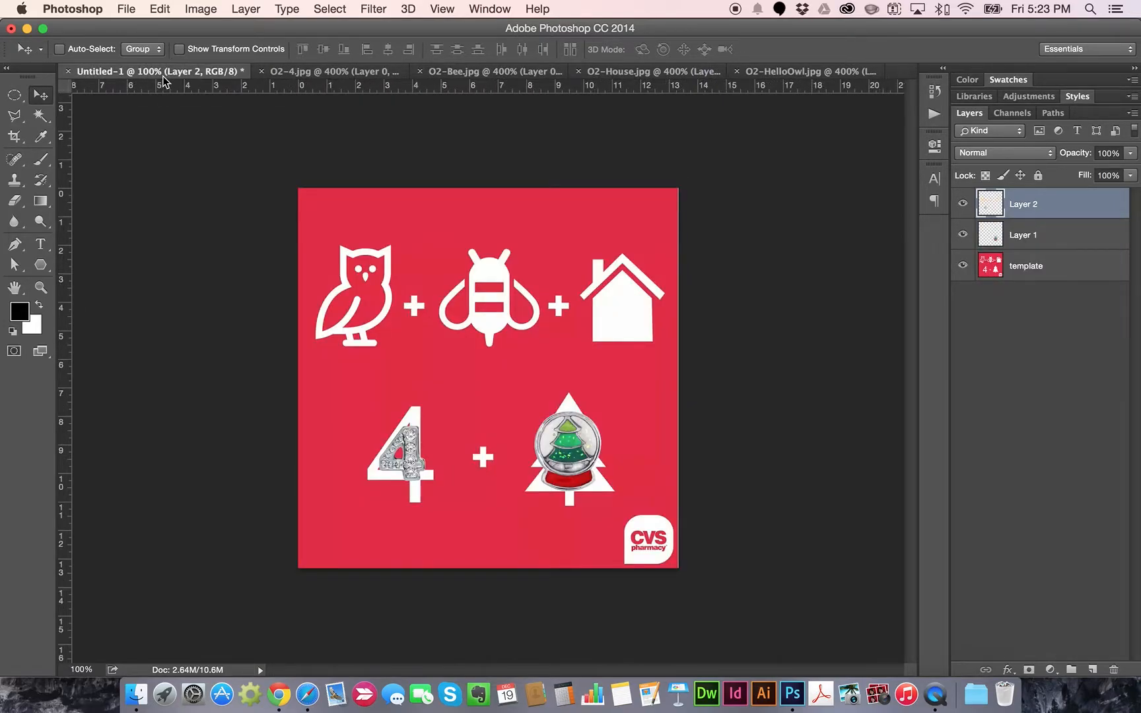
key("super+v")
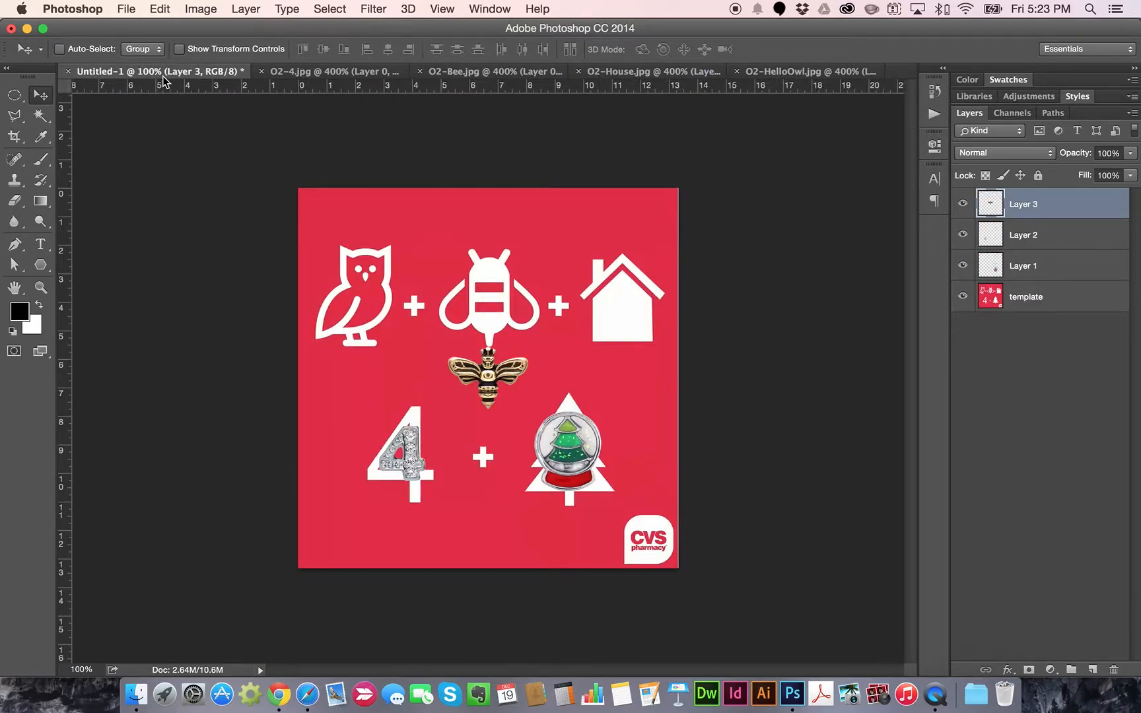
left_click_drag(486, 366, 486, 299)
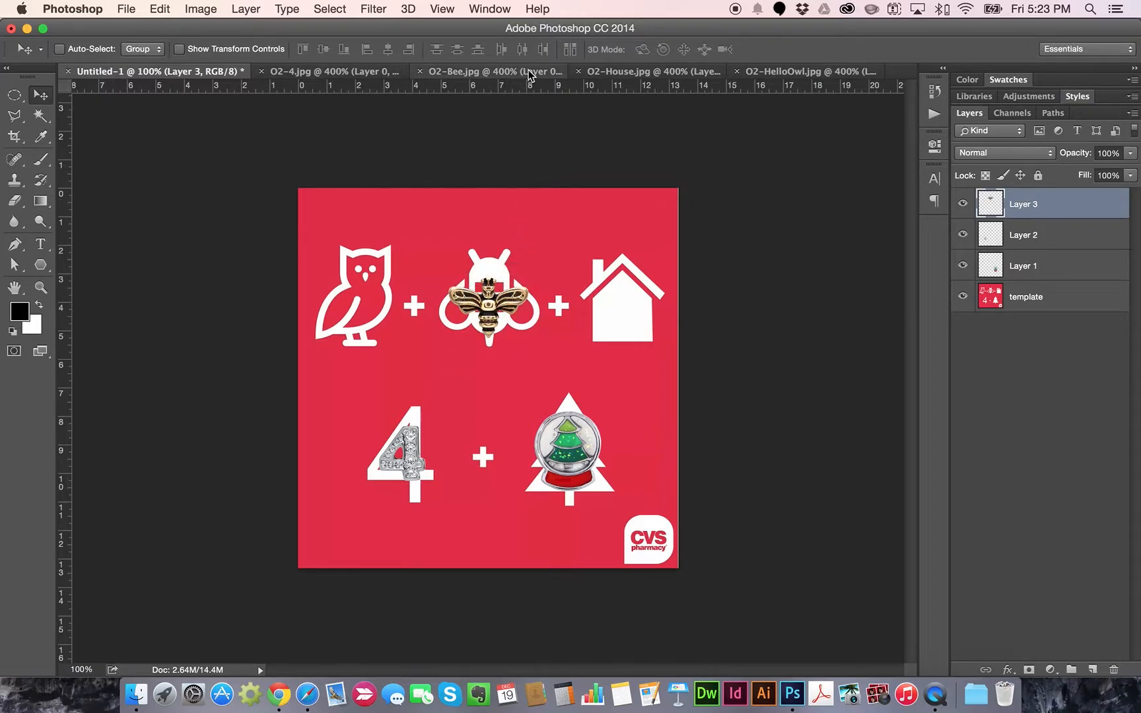
Copy the house charm, paste it into the rebus, and place it over the white house icon
left_click(647, 73)
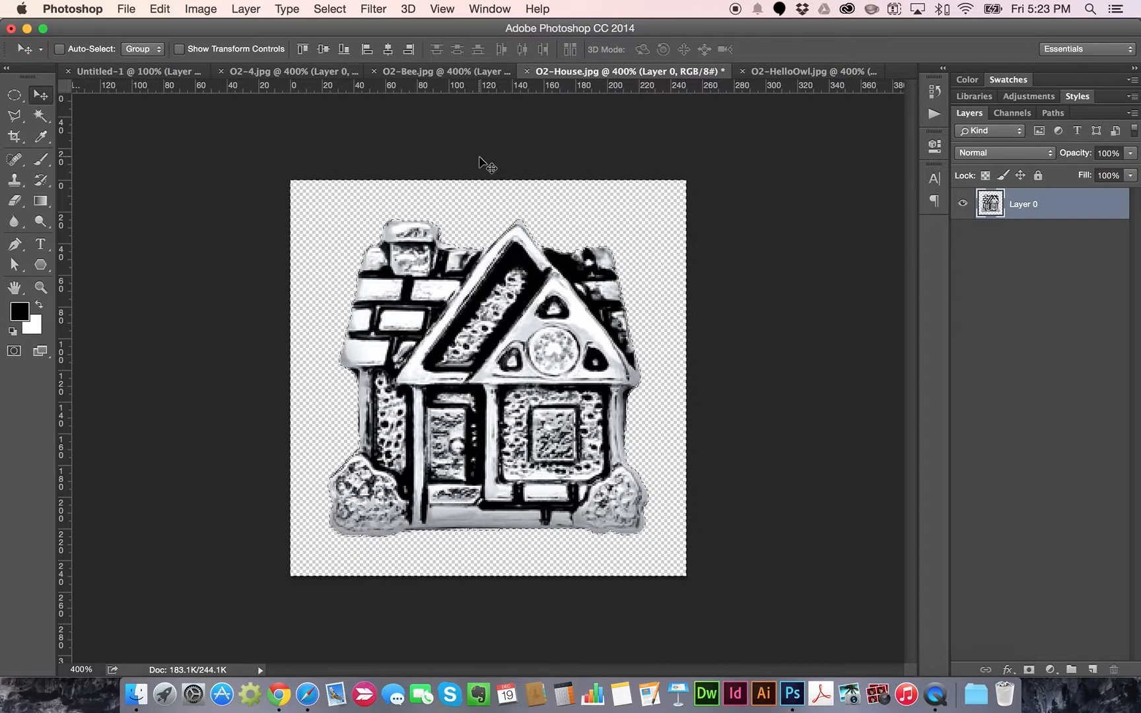
key("super+c")
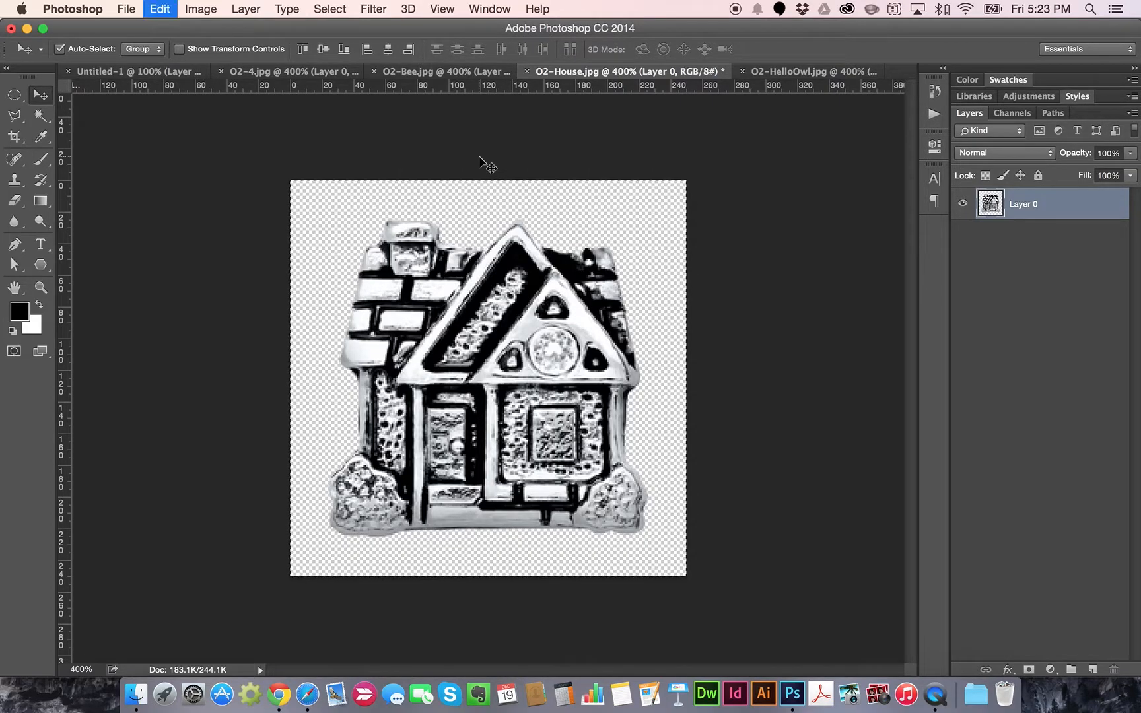
left_click(150, 72)
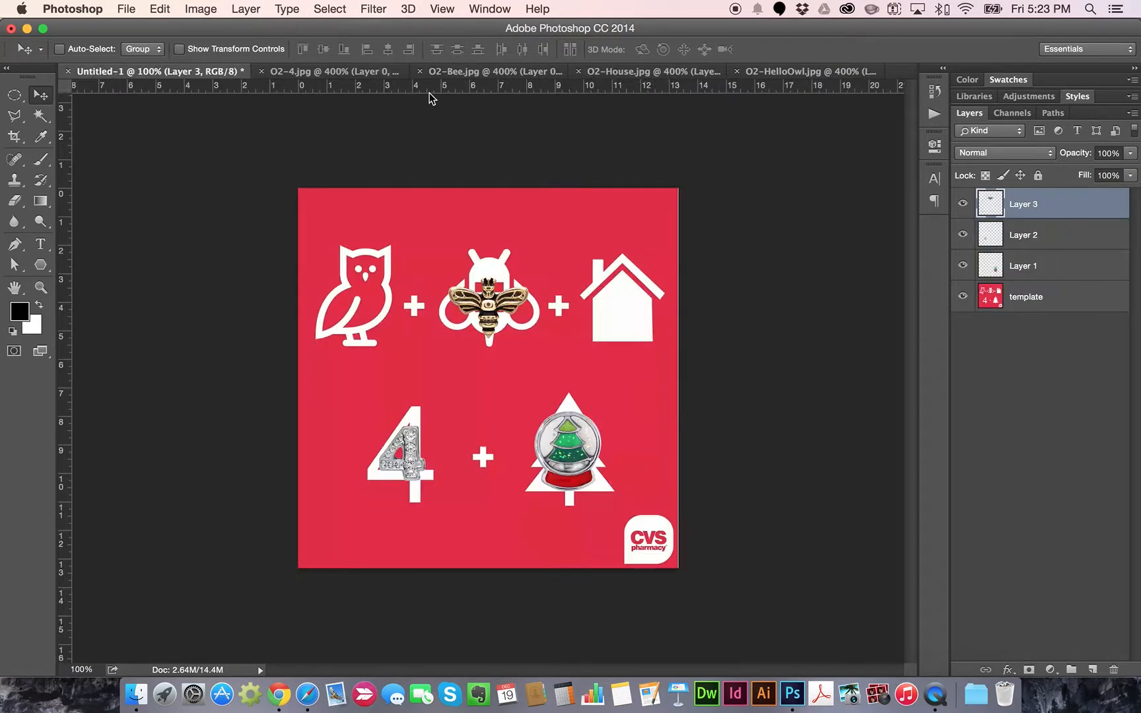
key("super+v")
left_click_drag(500, 392, 627, 314)
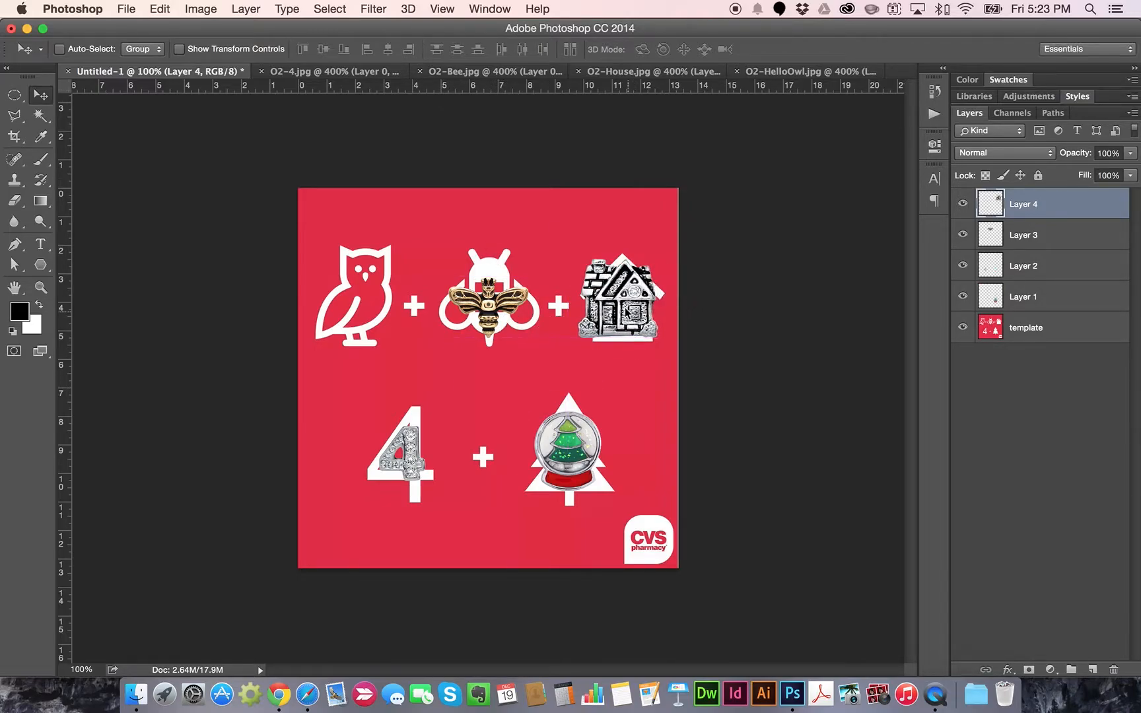
left_click(161, 9)
Select all of the O2-HelloOwl image and copy it
mouse_move(337, 9)
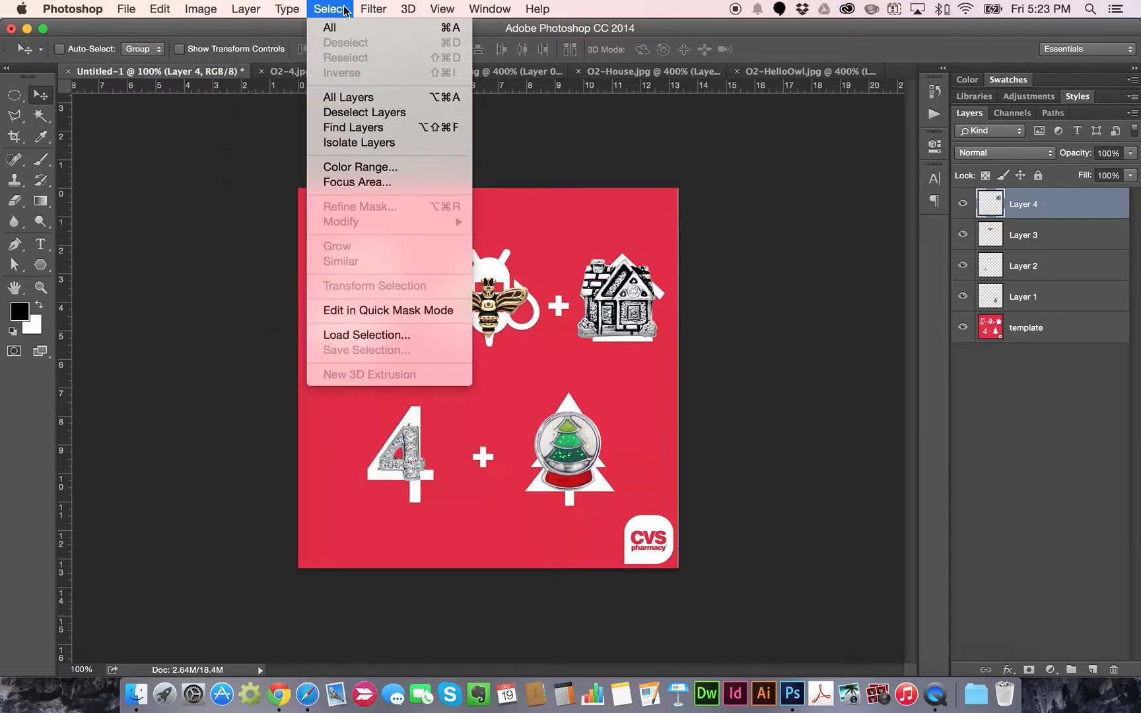
left_click(163, 9)
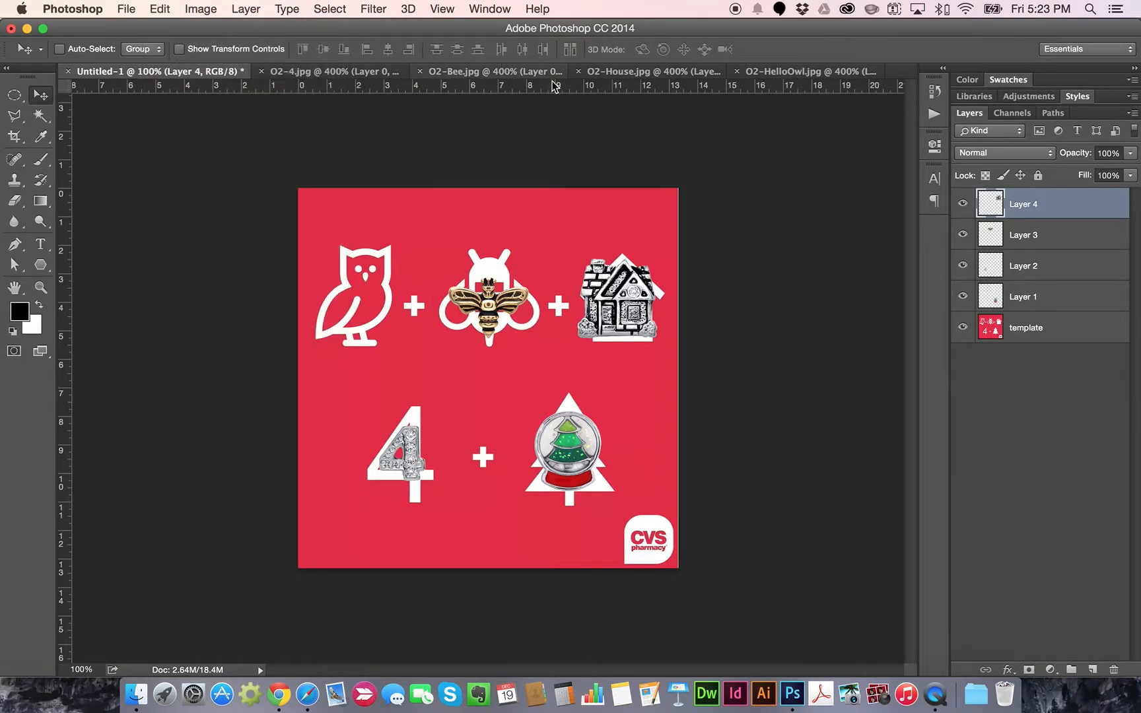
left_click(782, 76)
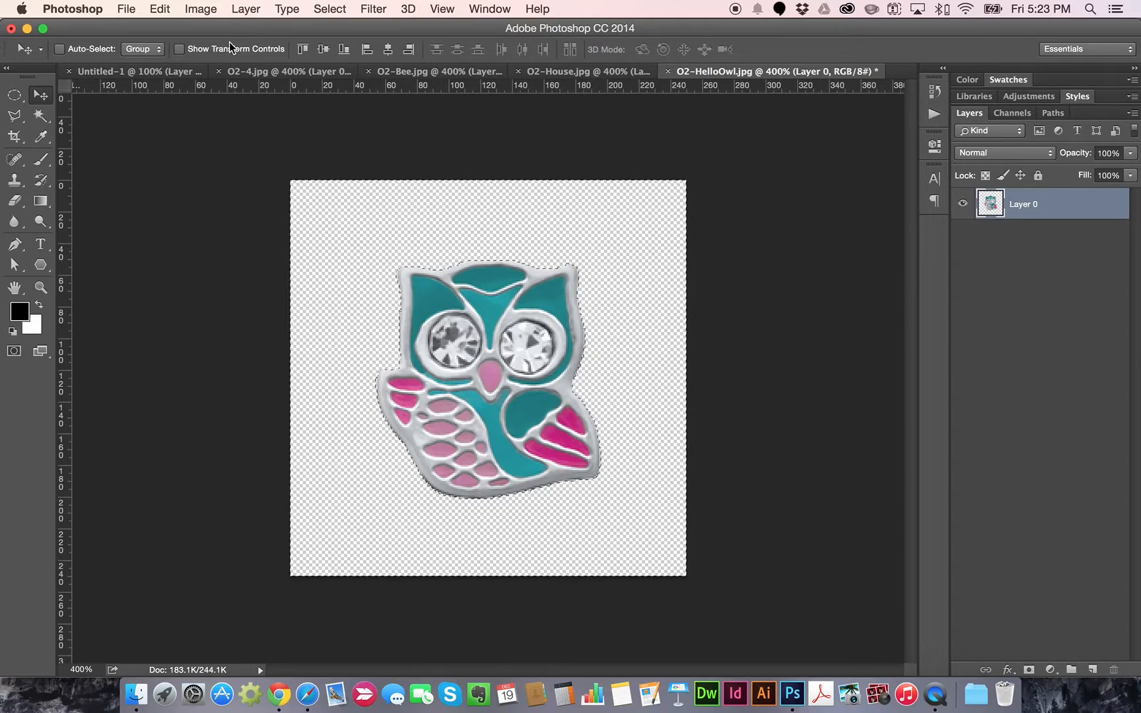
left_click(329, 9)
left_click(333, 26)
left_click(170, 9)
left_click(179, 123)
Paste the owl charm into the rebus over the white owl icon and hide the red template
left_click(142, 71)
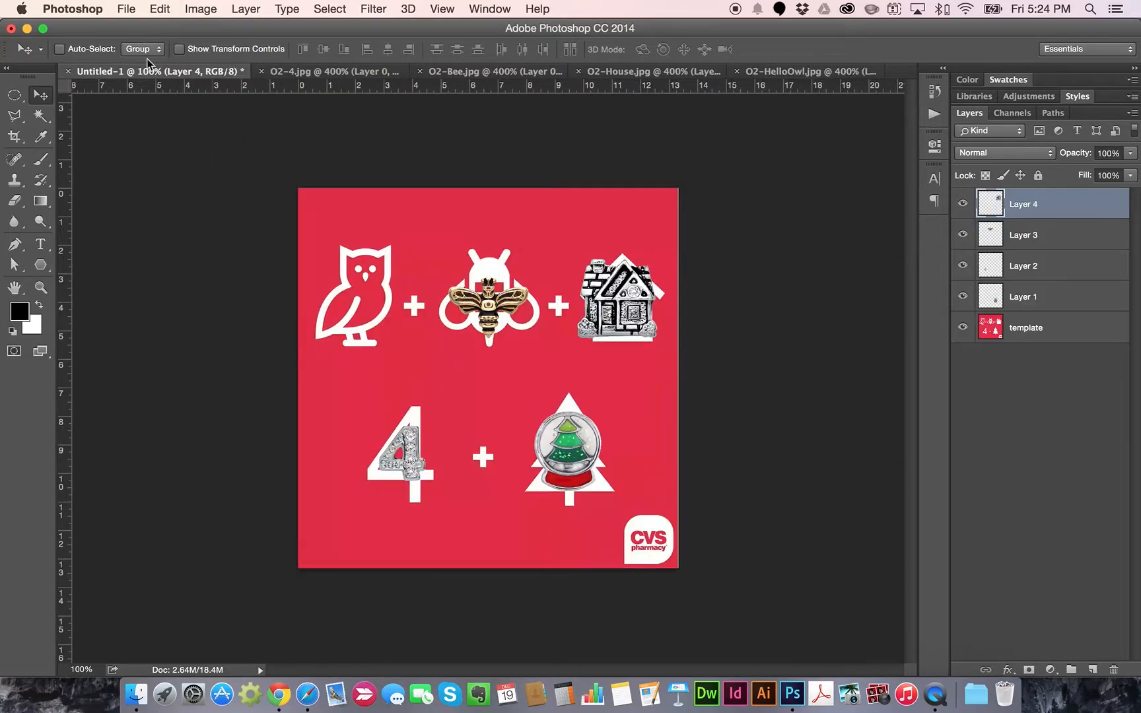
left_click(159, 8)
left_click(191, 146)
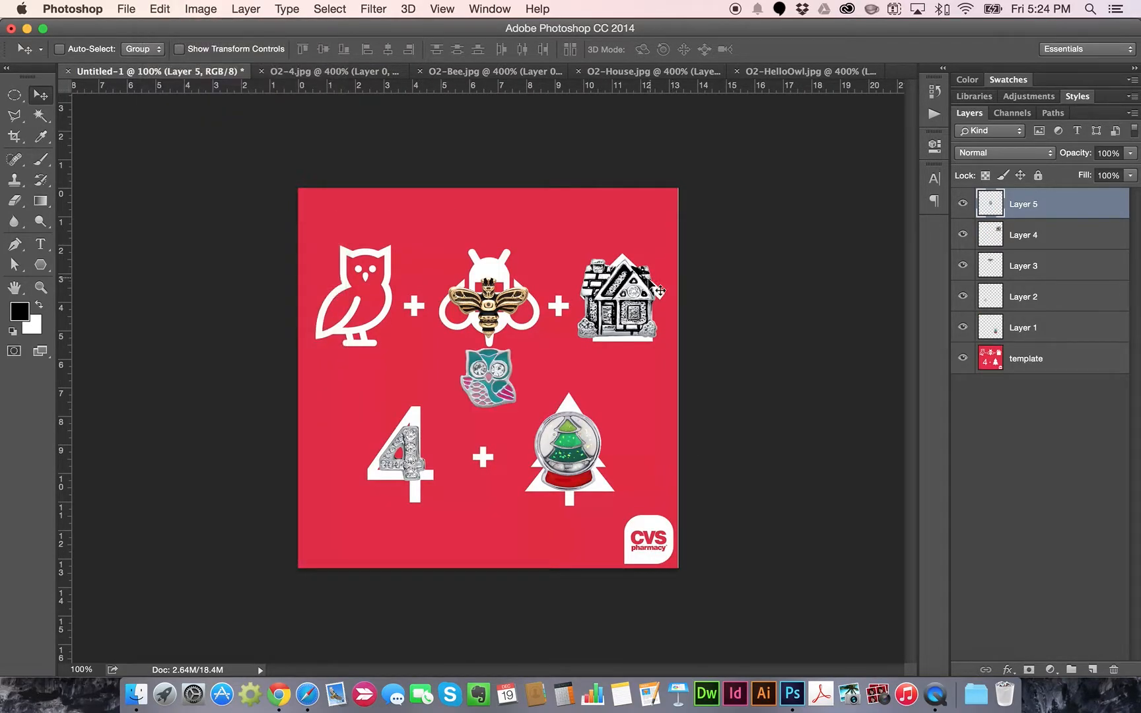
left_click_drag(490, 382, 368, 301)
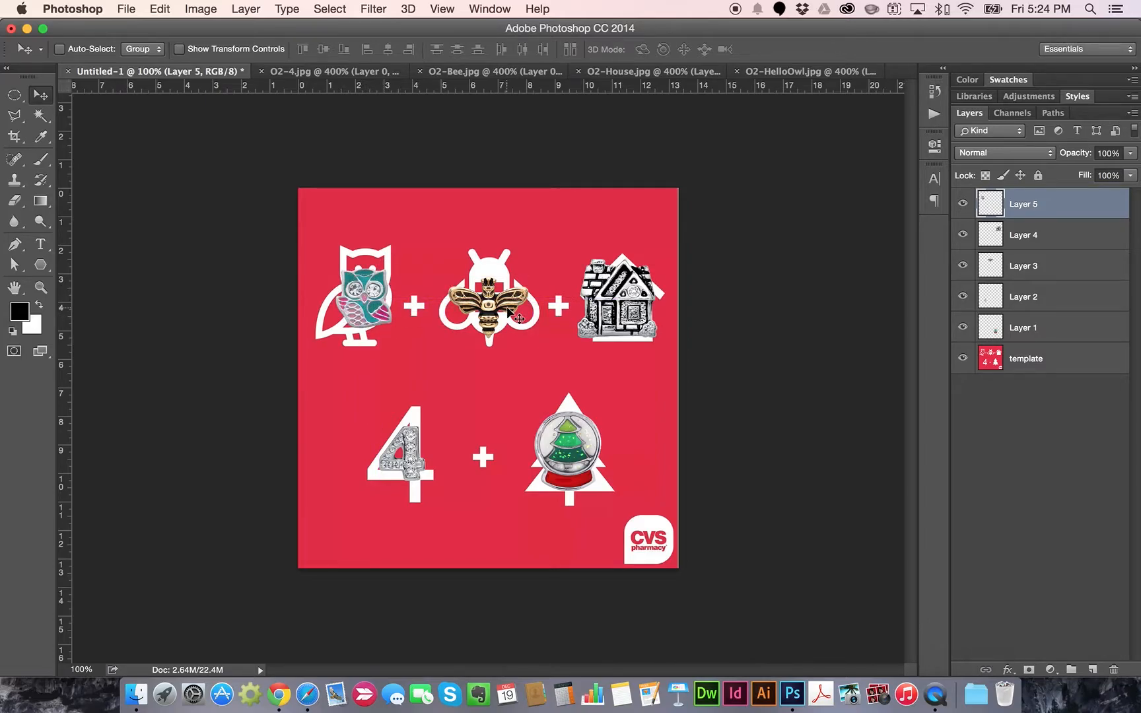
left_click(963, 359)
Select the red template layer and leave it hidden
left_click(963, 359)
left_click(1035, 359)
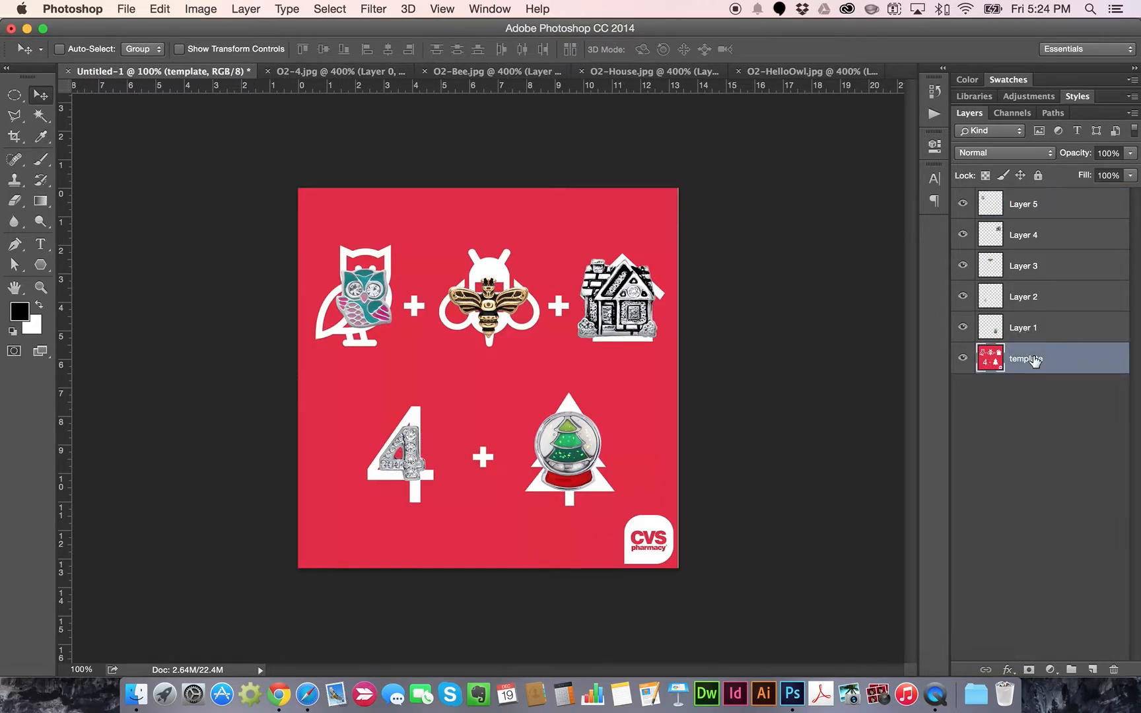
left_click(963, 359)
Add a new layer above the template and name it 'background color'
left_click(1092, 670)
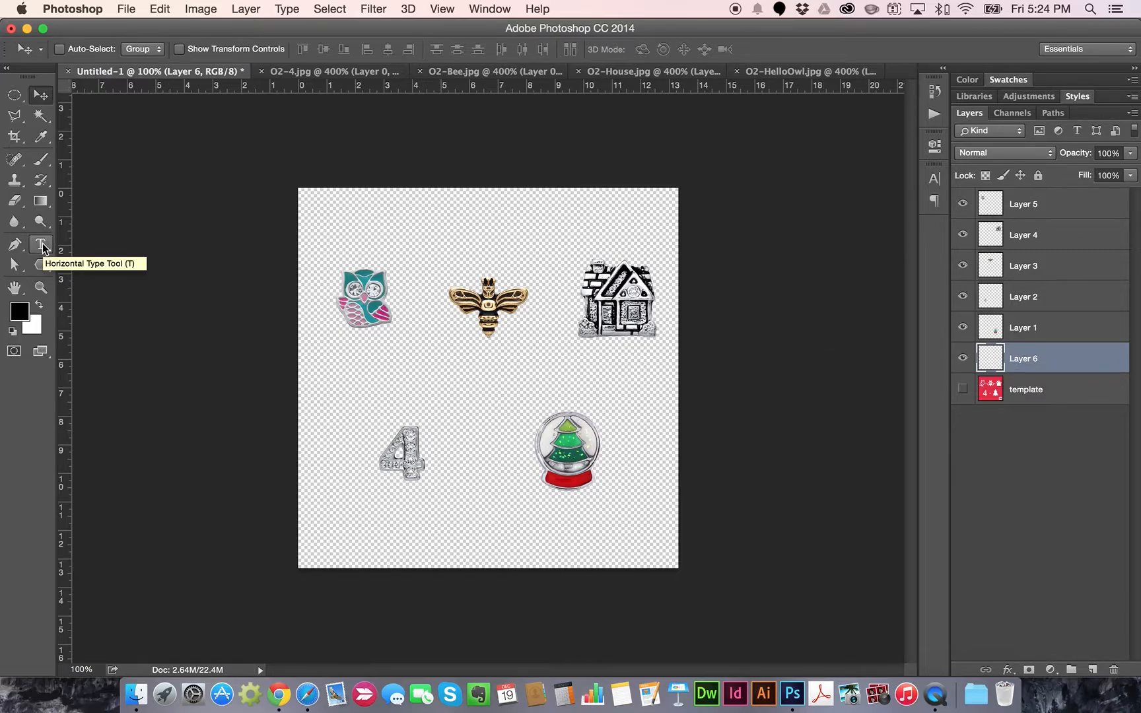
double_click(1026, 358)
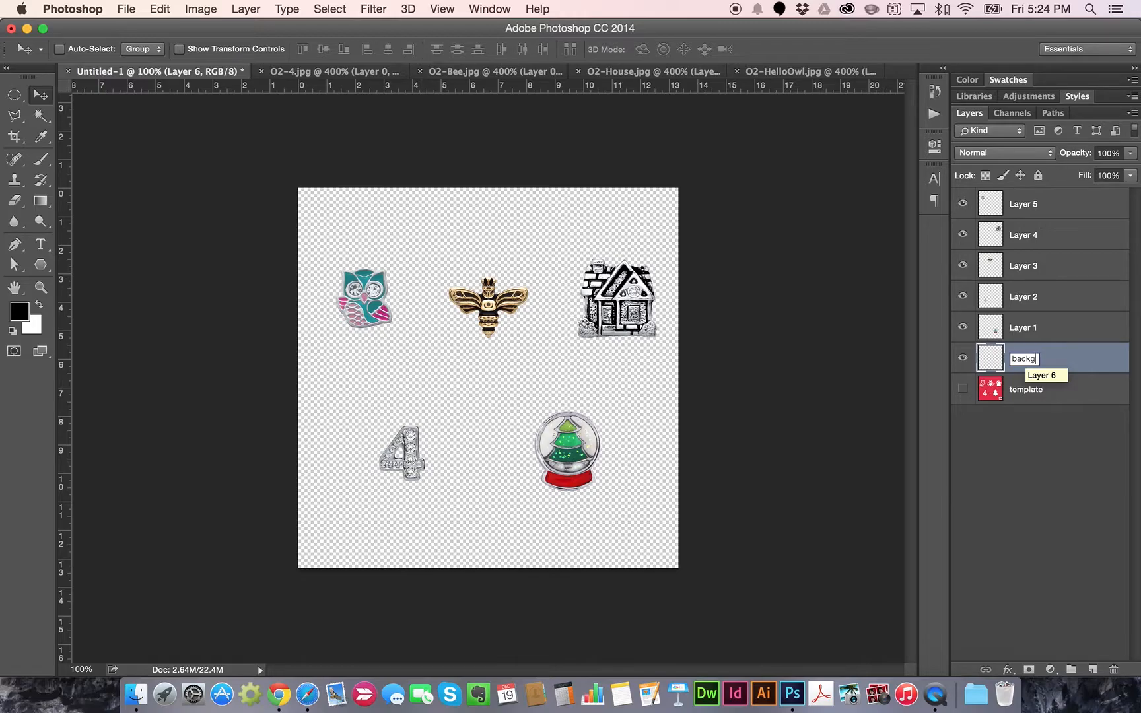
type("background color")
key("Return")
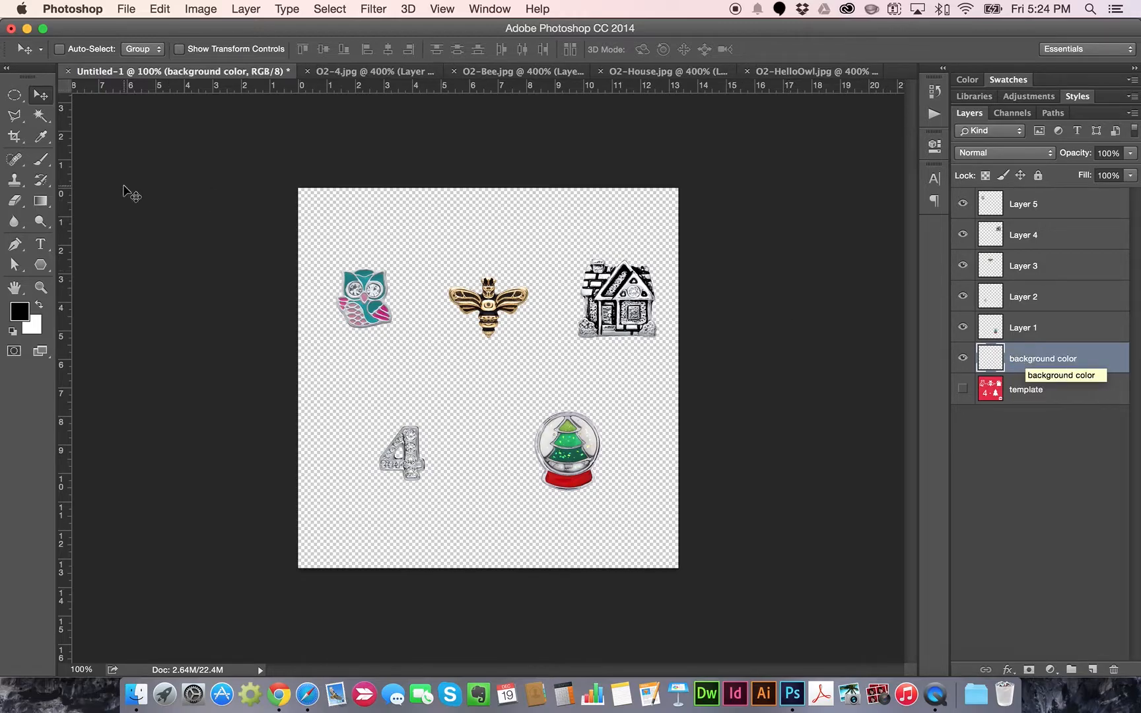
left_click(126, 8)
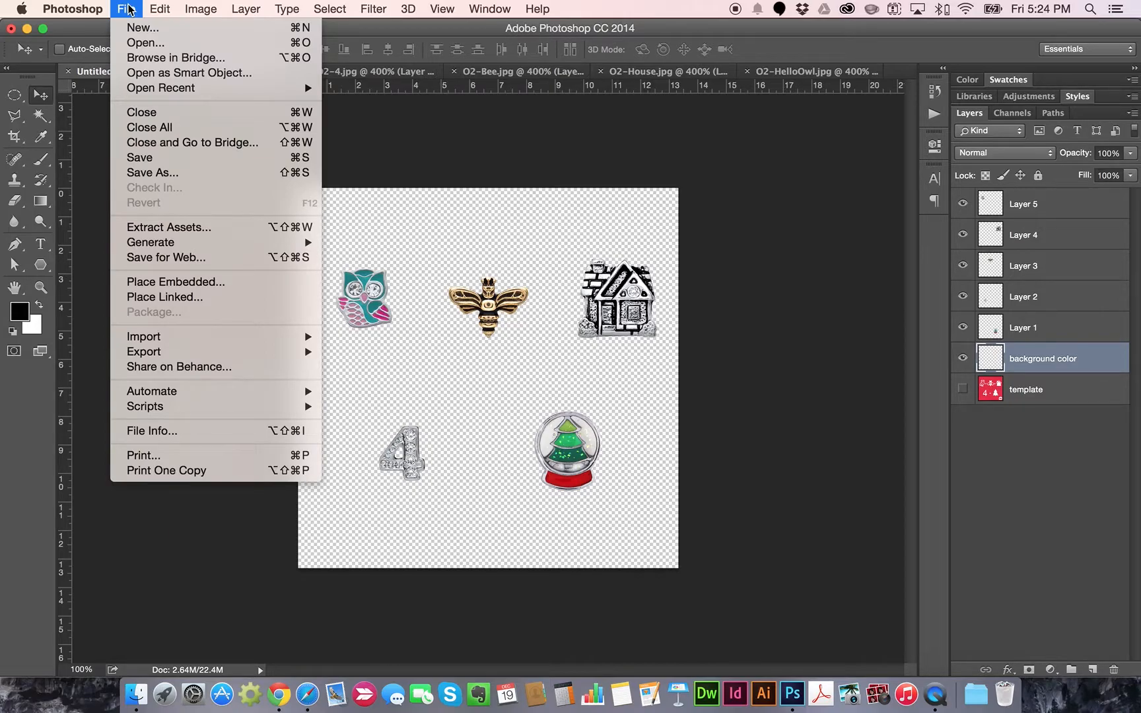
left_click(130, 9)
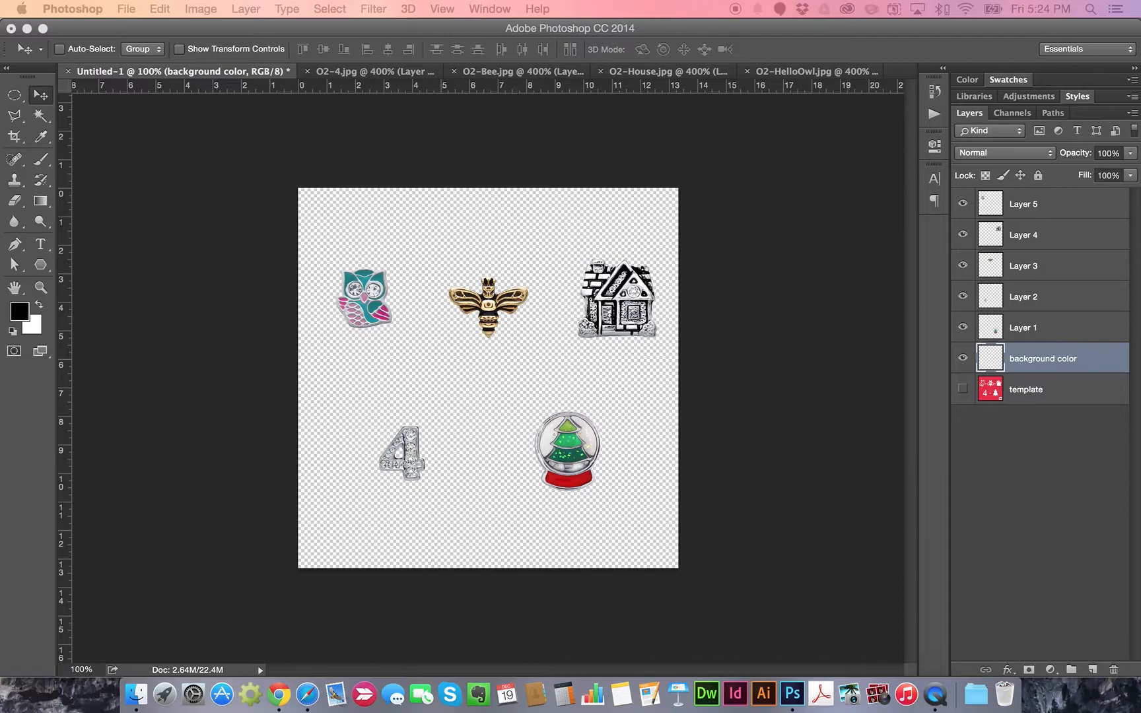
Load getmylockets.com/artwork in a new Chrome tab
left_click(279, 694)
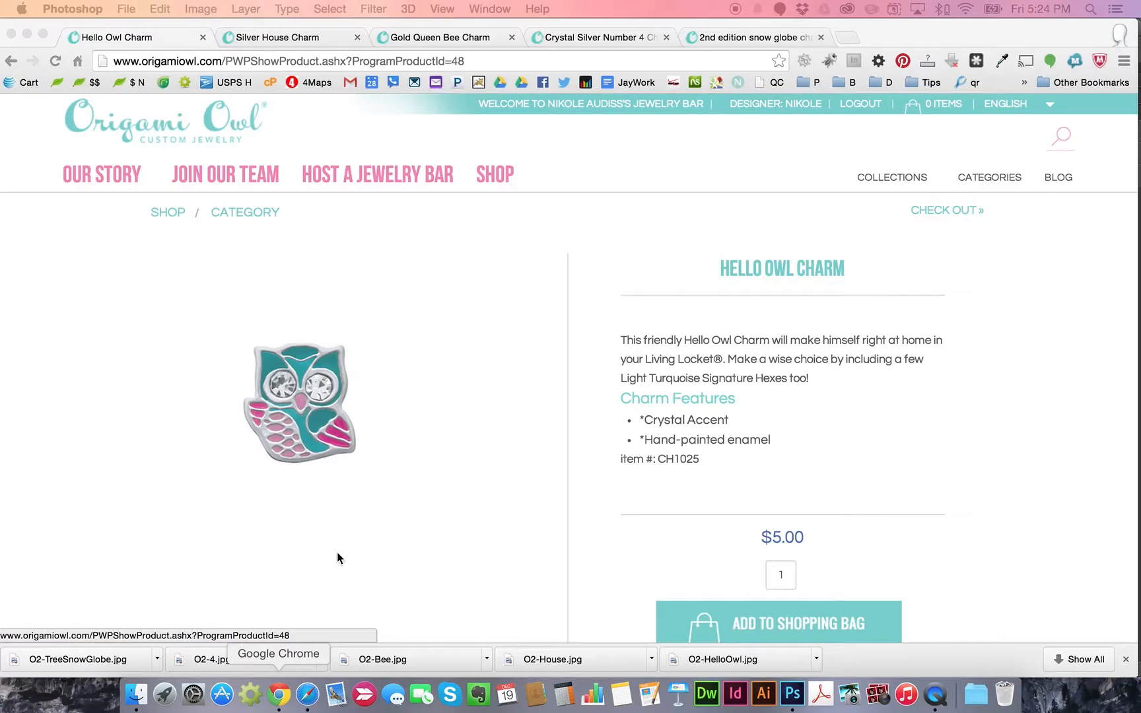
left_click(849, 39)
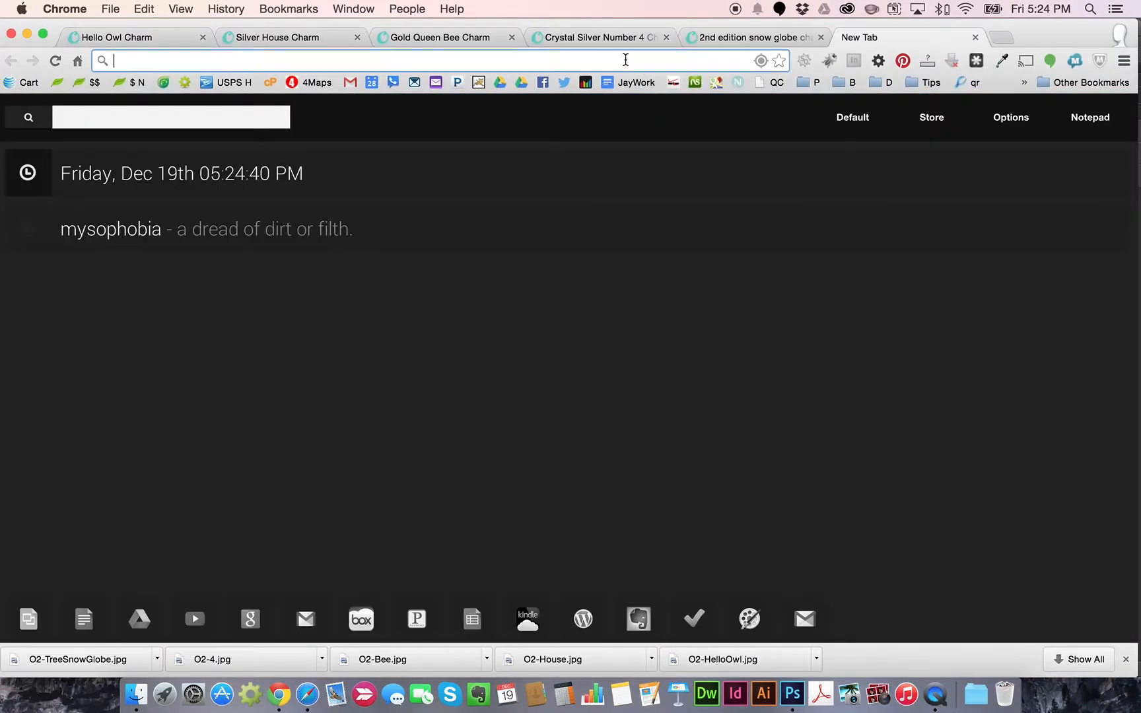
type("getmylockets.com/artwork")
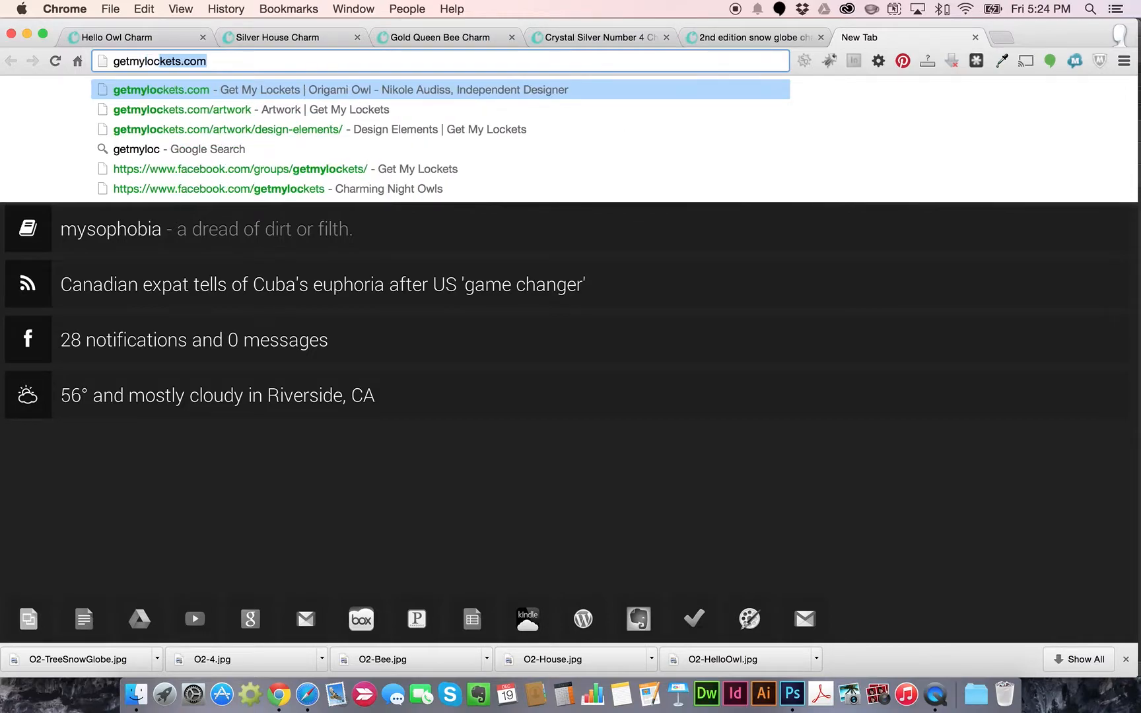
key("Right")
type("/art")
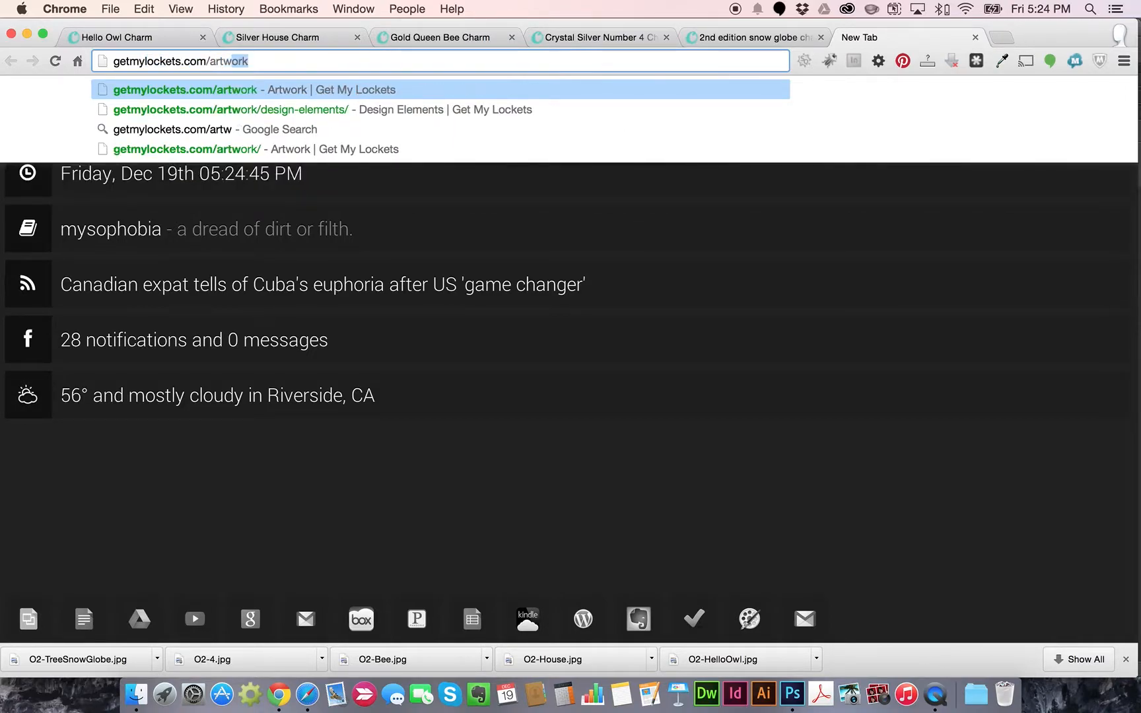
key("Return")
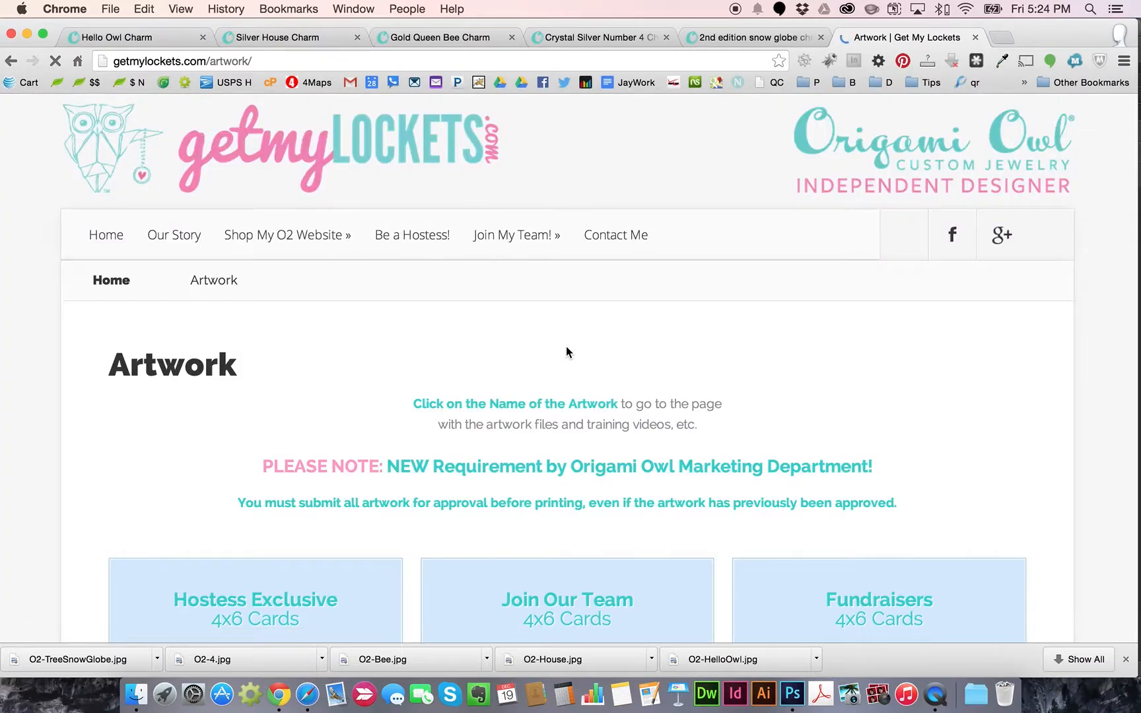
Copy the colour swatch image from the Design Elements page and return to Photoshop
left_click(1127, 660)
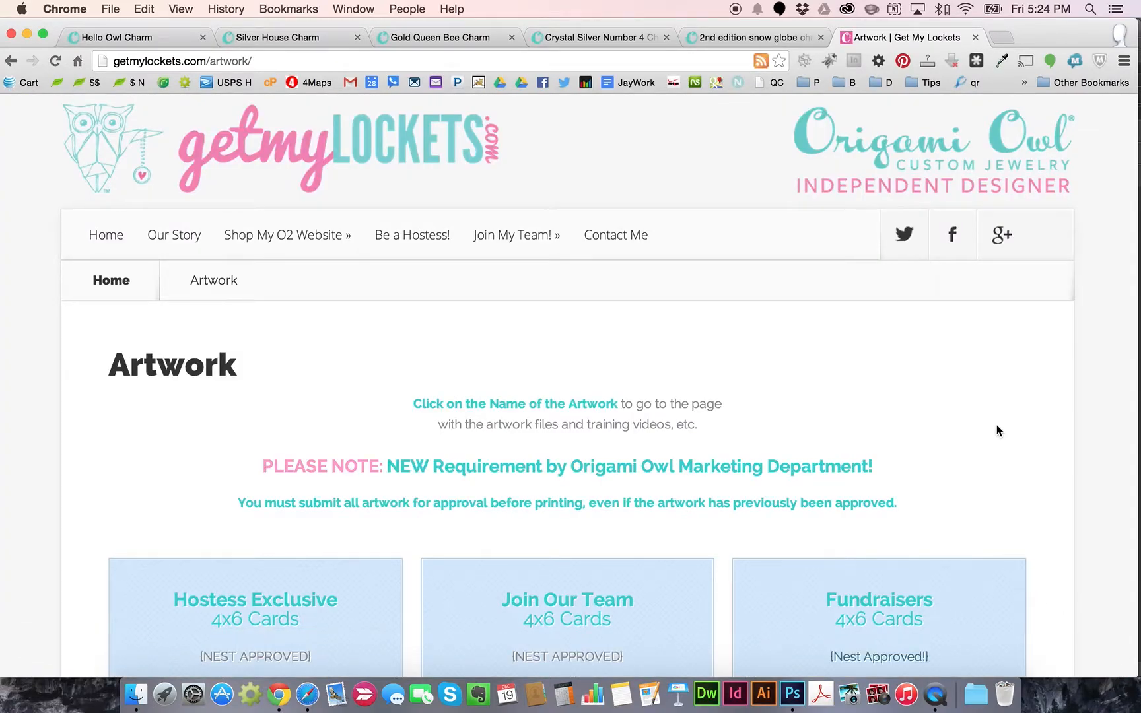
scroll(998, 429, "down", 15)
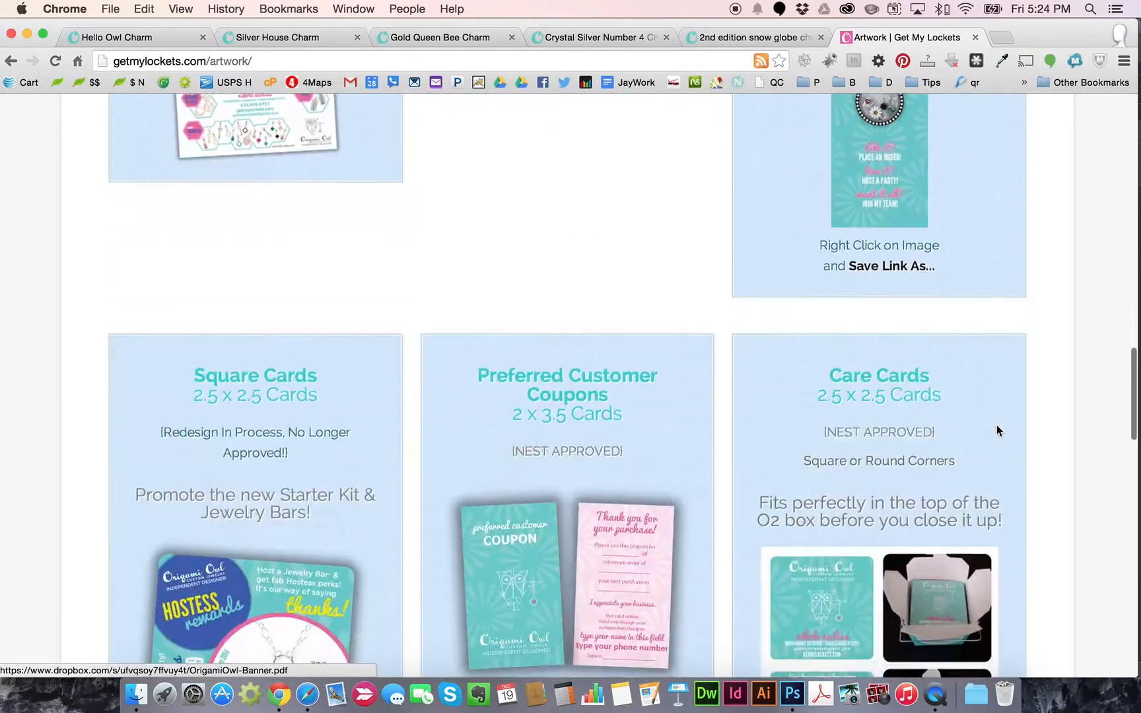
scroll(997, 430, "down", 15)
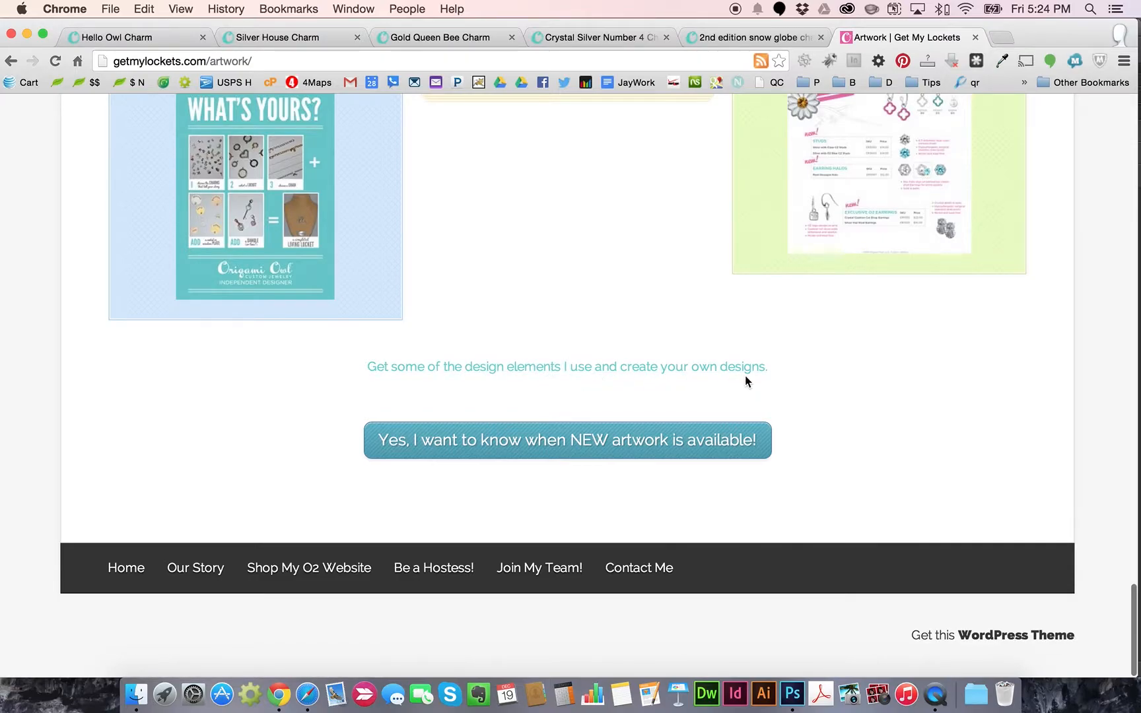
left_click(567, 368)
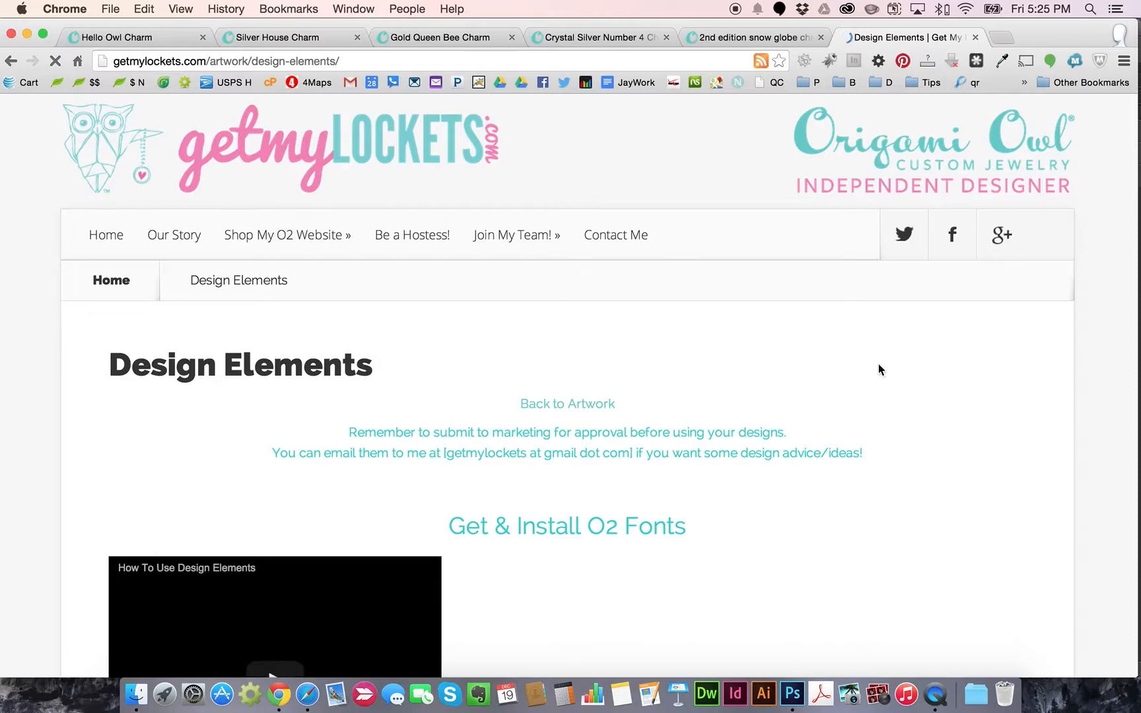
scroll(925, 362, "down", 5)
scroll(926, 359, "down", 5)
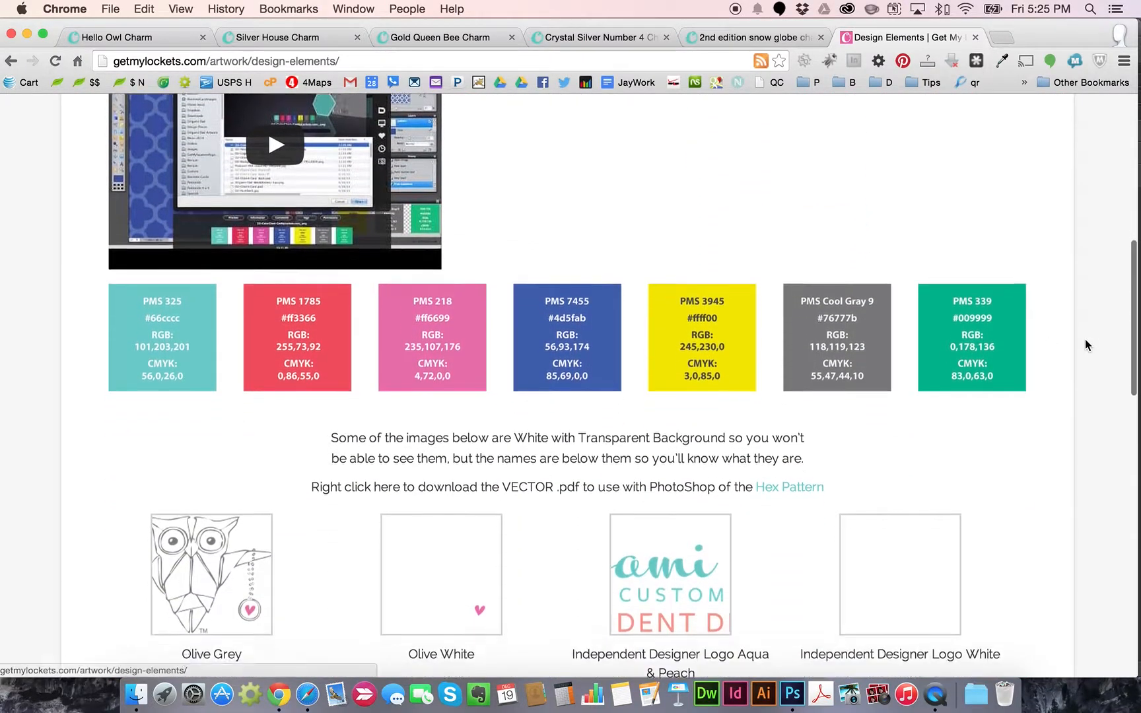
right_click(603, 299)
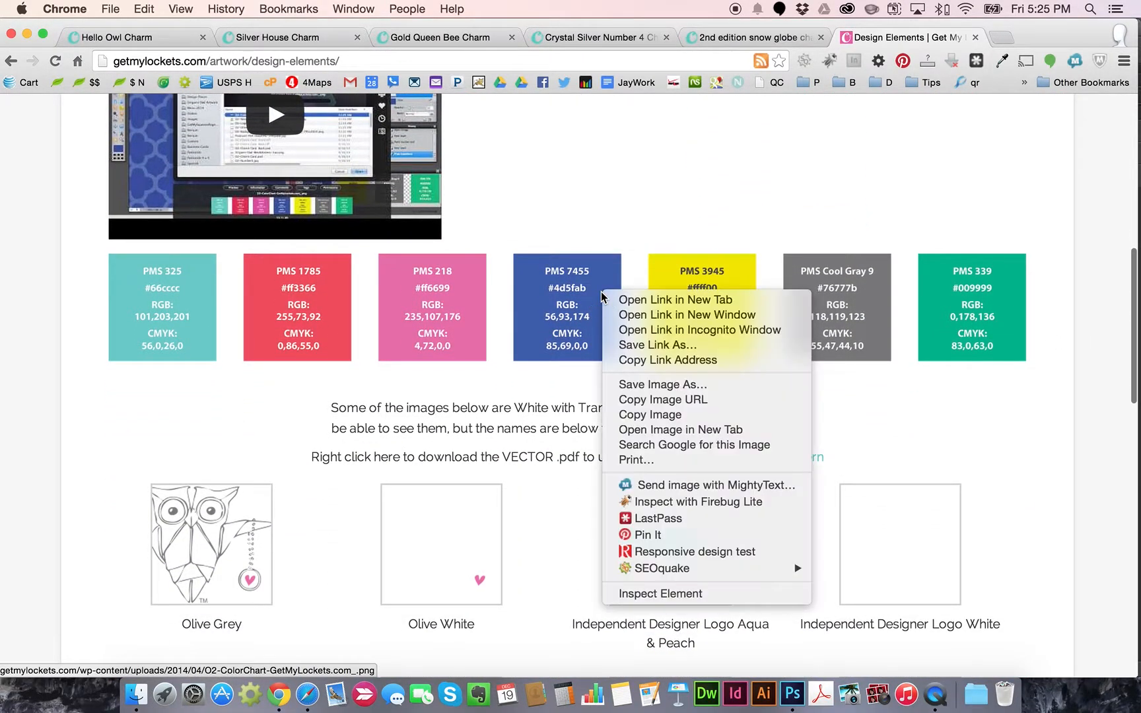
left_click(666, 415)
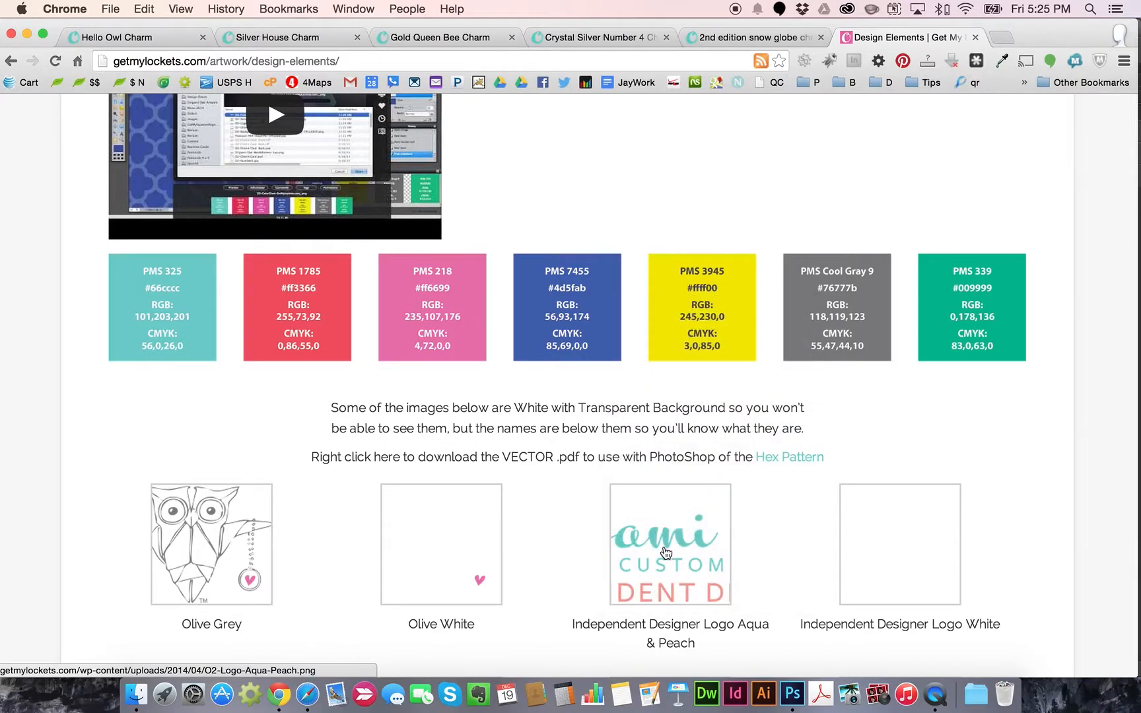
left_click(792, 693)
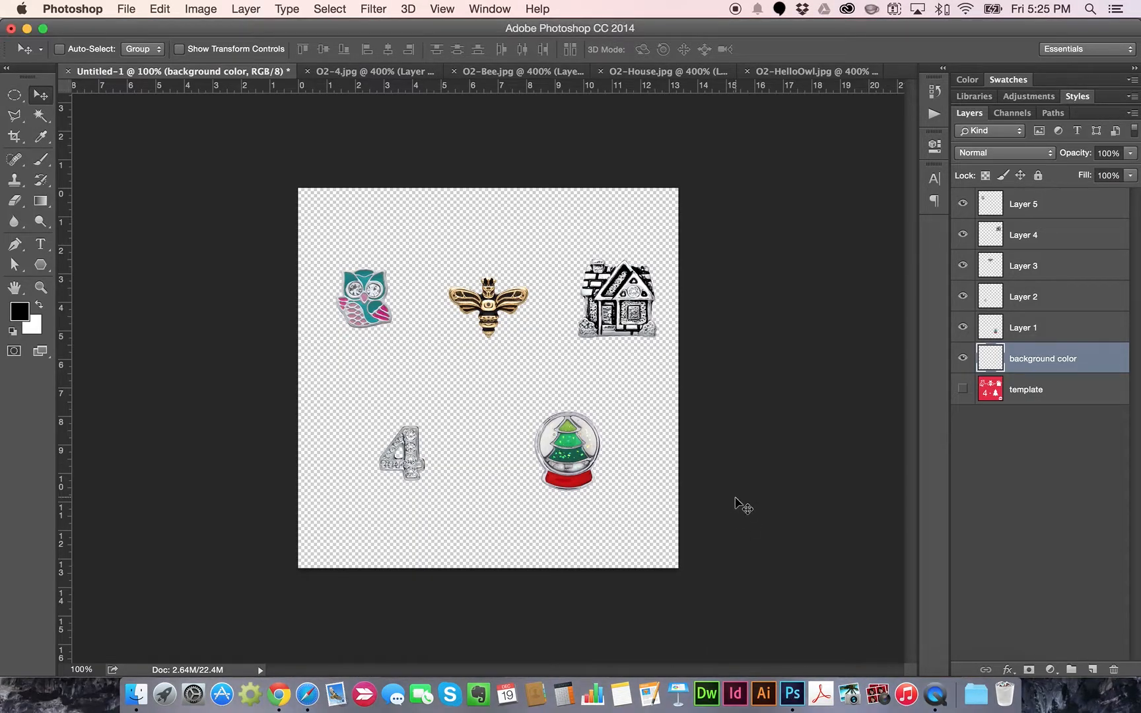
Paste the colour swatch strip and drag it toward the top left of the canvas
key("super+v")
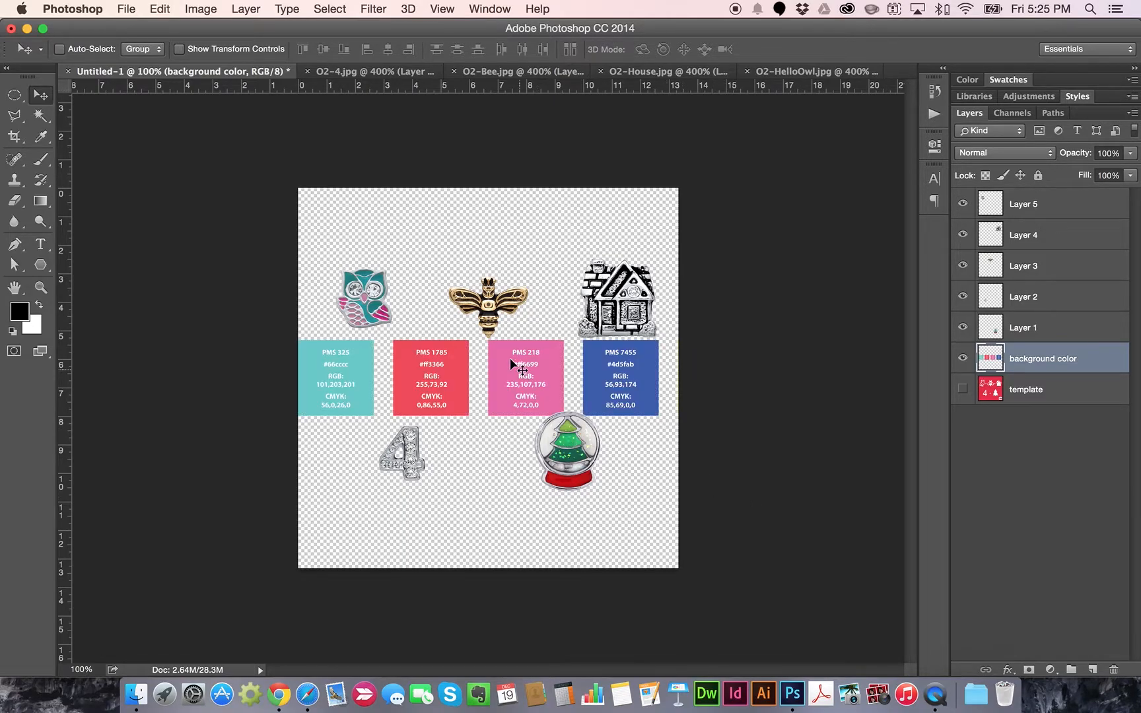
left_click_drag(474, 374, 474, 226)
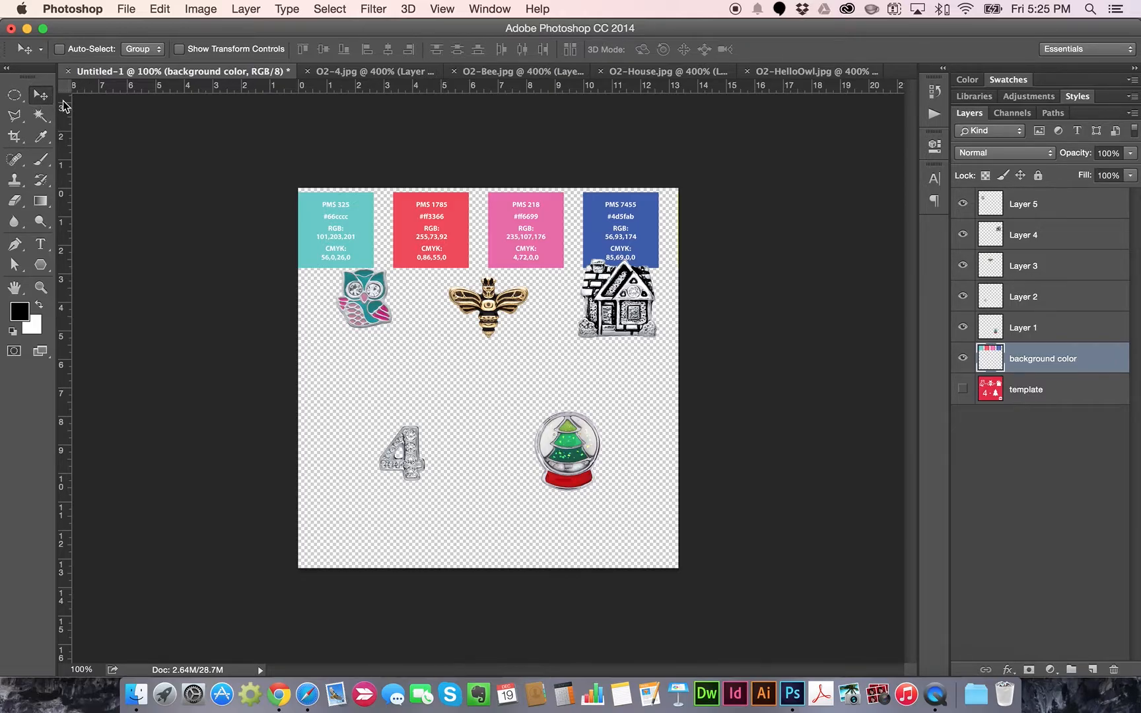
left_click_drag(344, 214, 224, 212)
left_click_drag(531, 200, 560, 201)
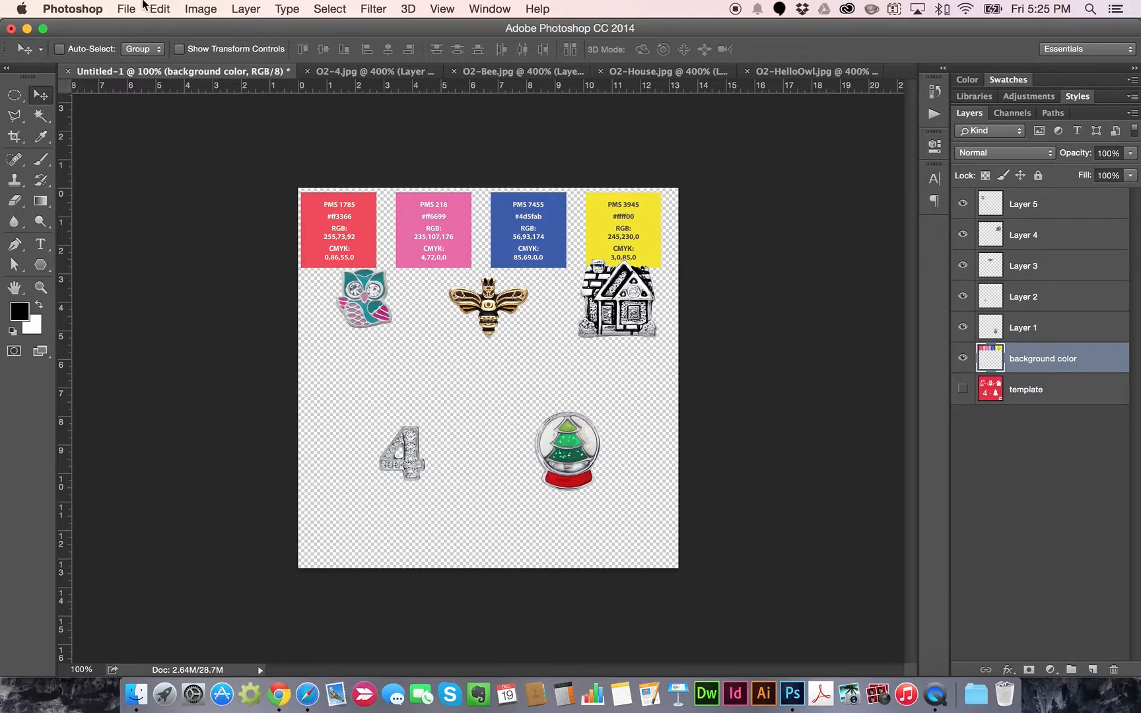
Free Transform the swatch strip down to about half size and nudge it into place
left_click(147, 8)
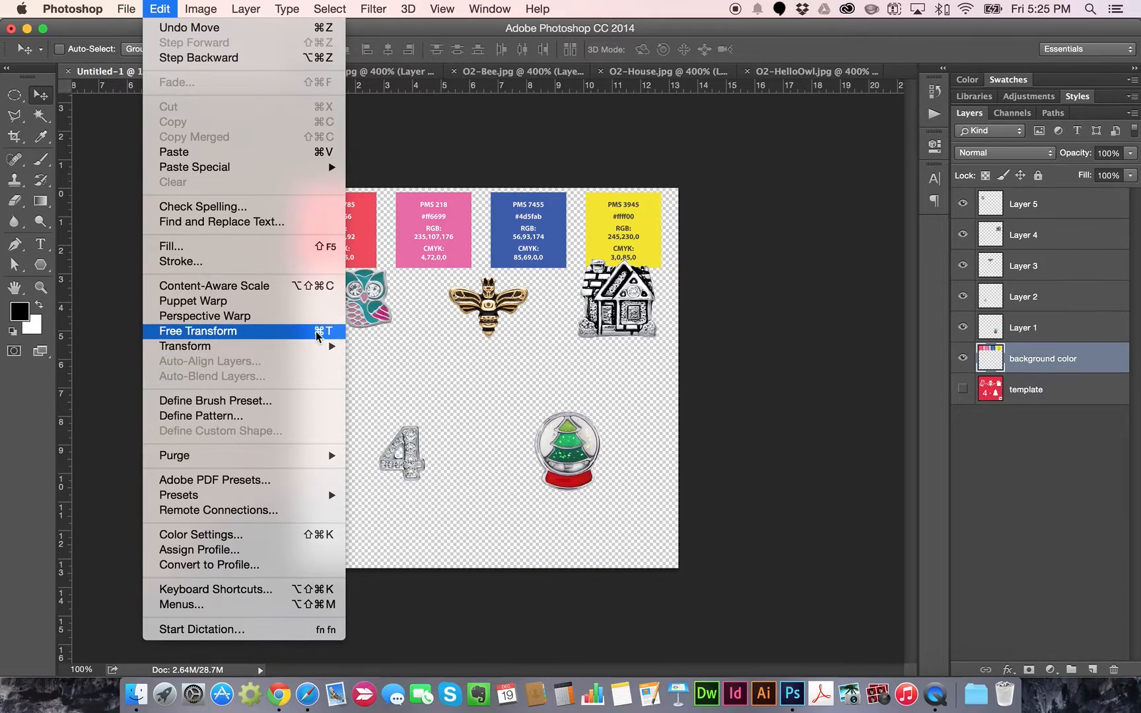
left_click(198, 331)
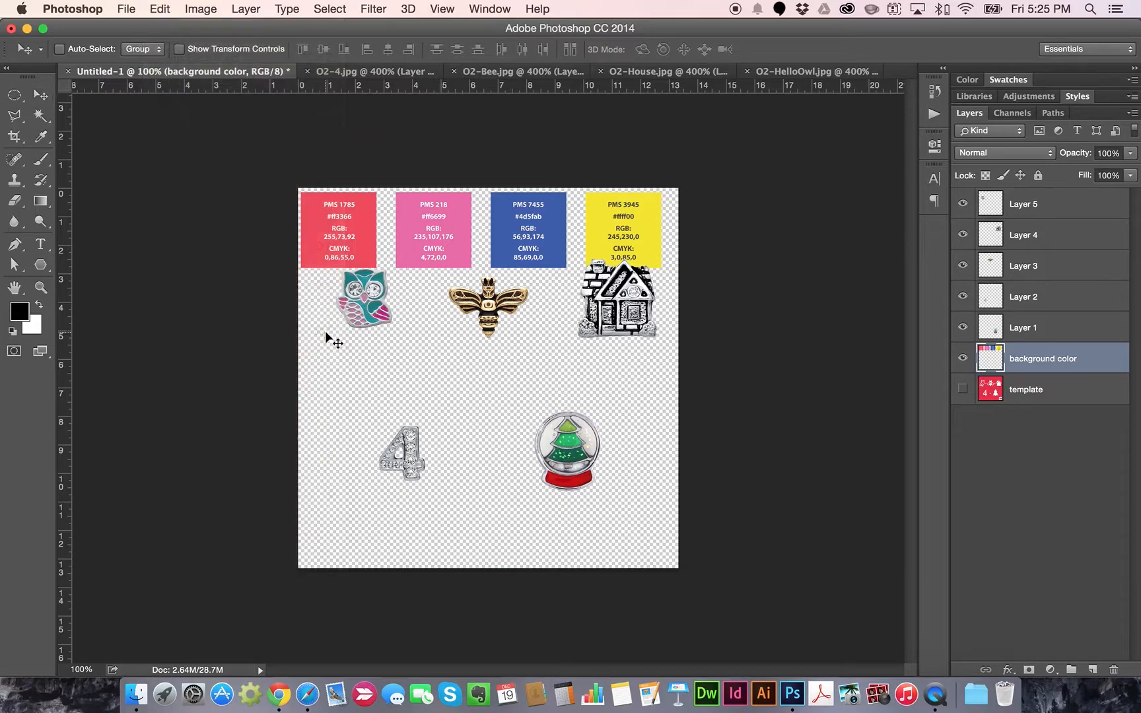
left_click_drag(851, 193, 664, 210)
left_click_drag(204, 271, 317, 268)
key("Return")
key("Up")
key("Up")
key("Up")
key("Up")
key("Up")
key("Up")
key("Up")
key("Up")
key("Up")
key("Up")
key("Up")
key("Up")
key("Up")
key("Up")
key("Up")
key("Up")
key("Up")
key("Up")
key("Up")
key("Up")
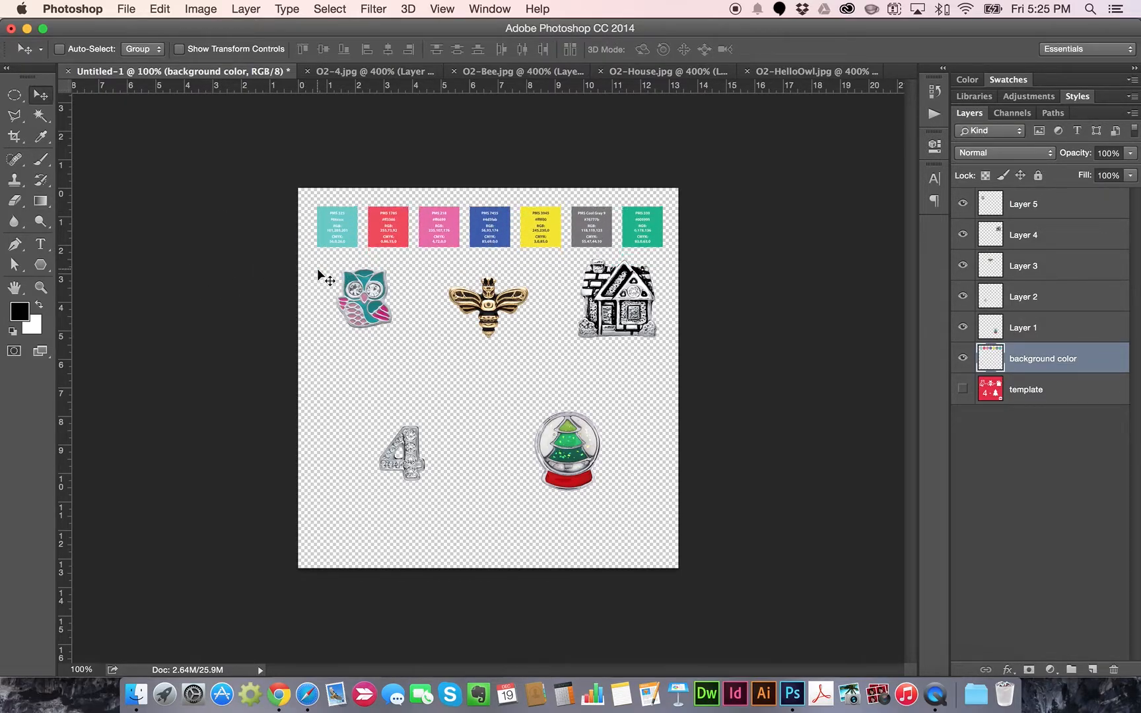
key("Left")
key("Left")
key("Down")
key("Down")
key("Down")
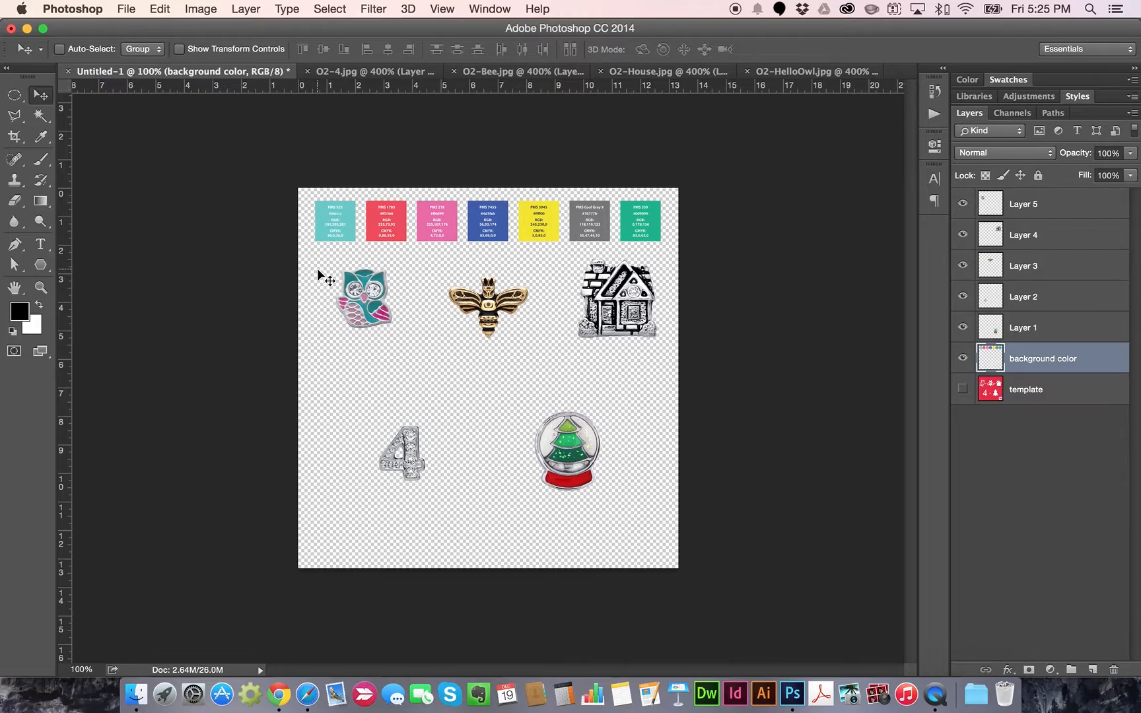
Rescale the swatch strip to about 121% and commit the transform
key("super+t")
left_click_drag(316, 241, 327, 273)
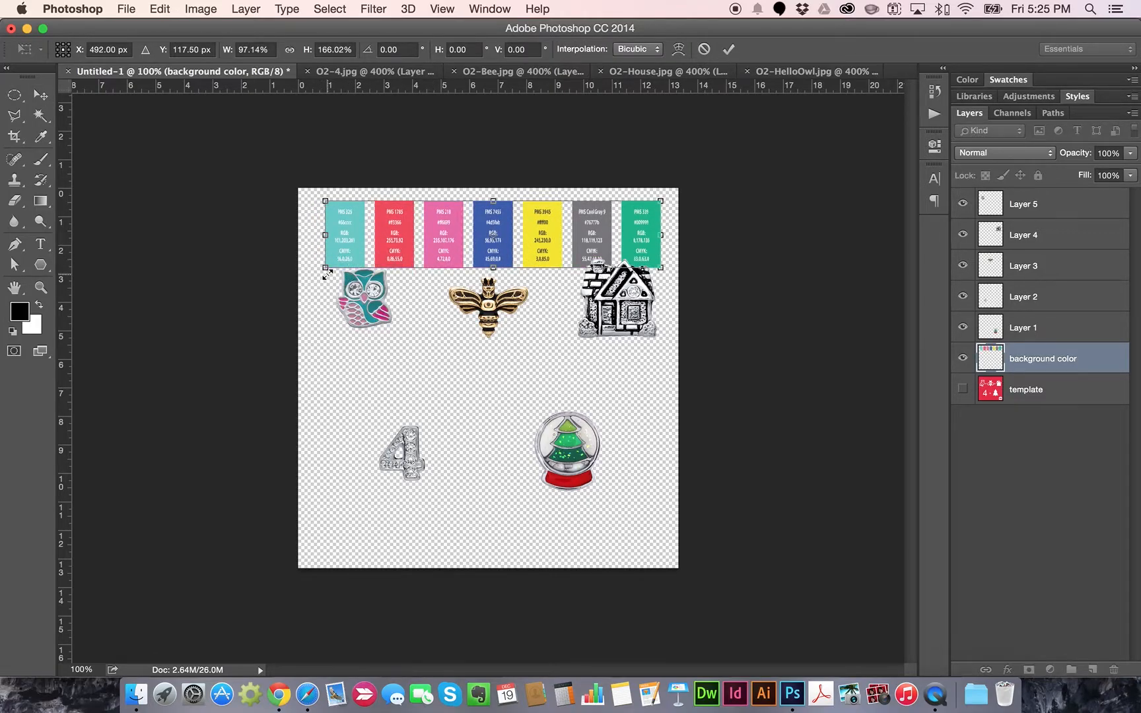
key("super+z")
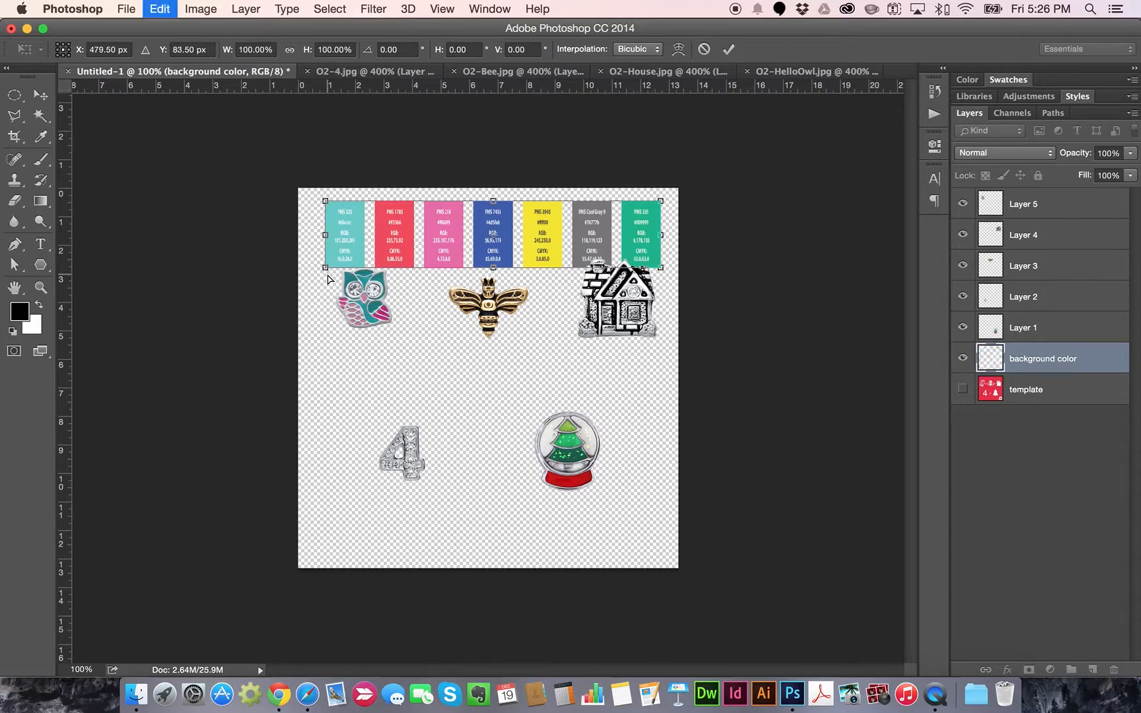
mouse_move(316, 243)
left_mouse_down()
mouse_move(446, 225)
mouse_move(249, 266)
mouse_move(326, 246)
mouse_move(313, 242)
left_mouse_up()
key("Return")
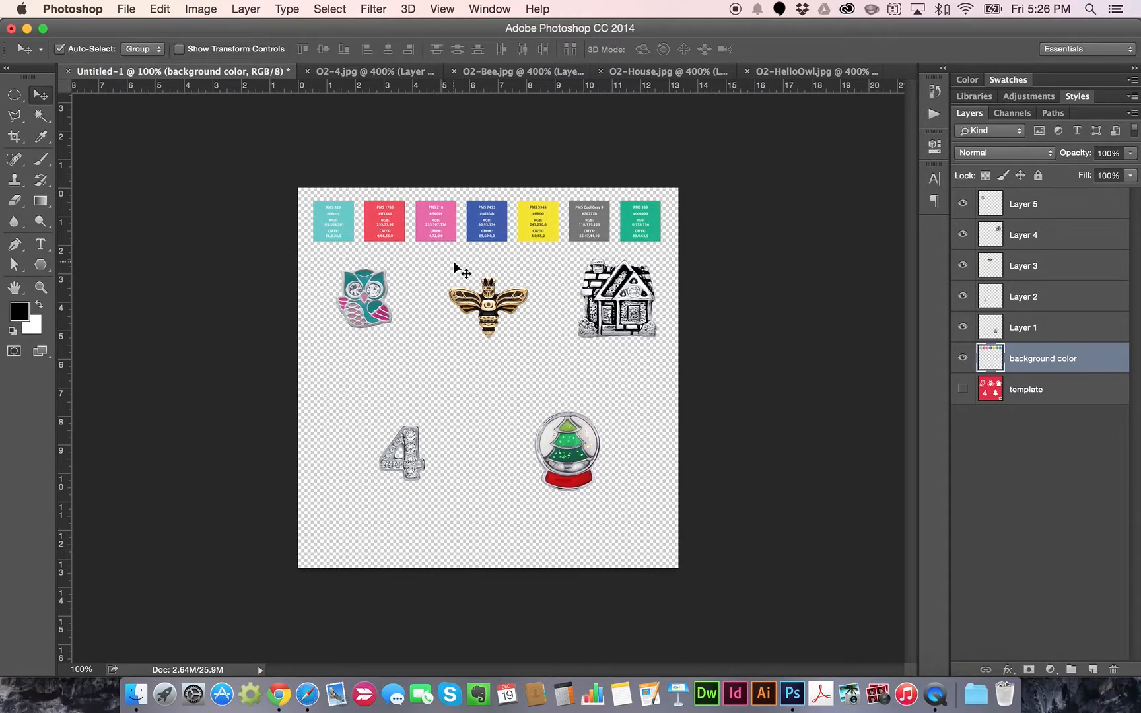
key("super+equal")
key("super+minus")
Select the whole canvas and sample the rightmost swatch's teal green as the foreground colour
left_click(330, 9)
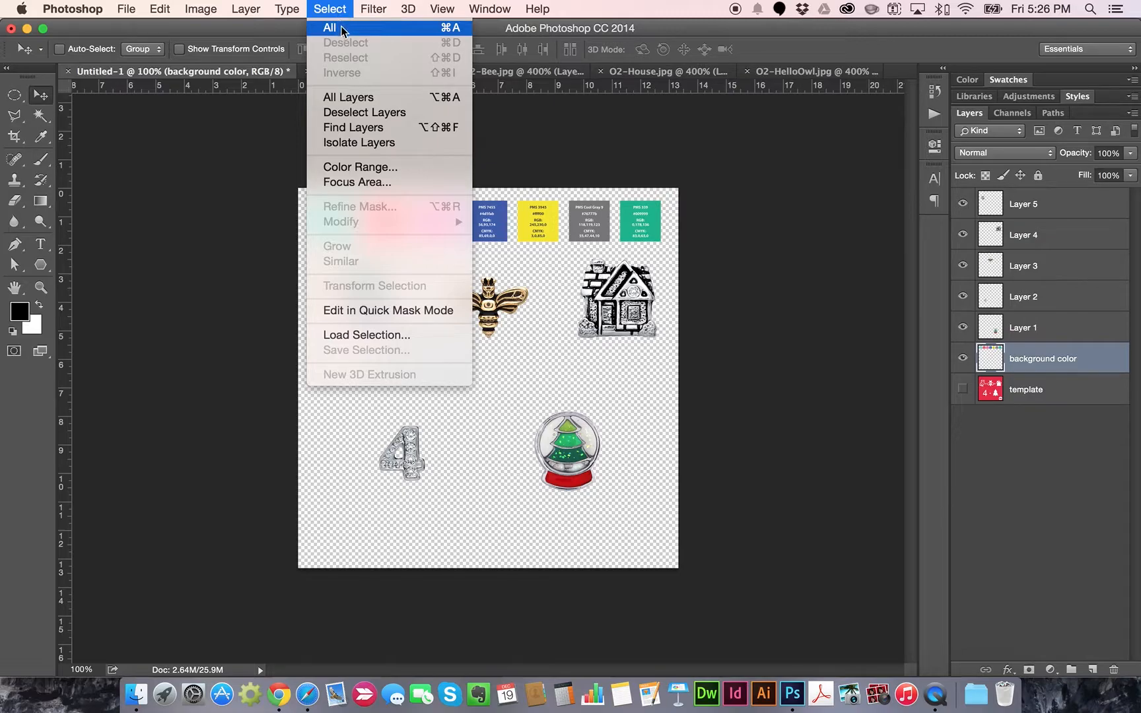
left_click(342, 27)
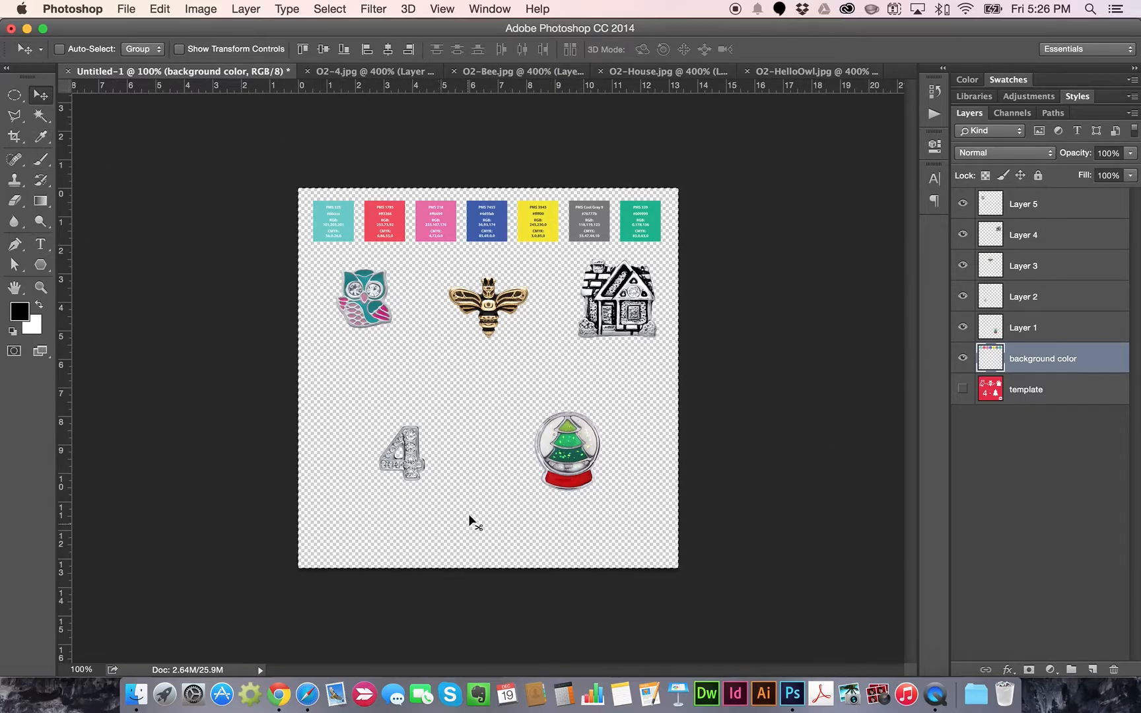
left_click(41, 138)
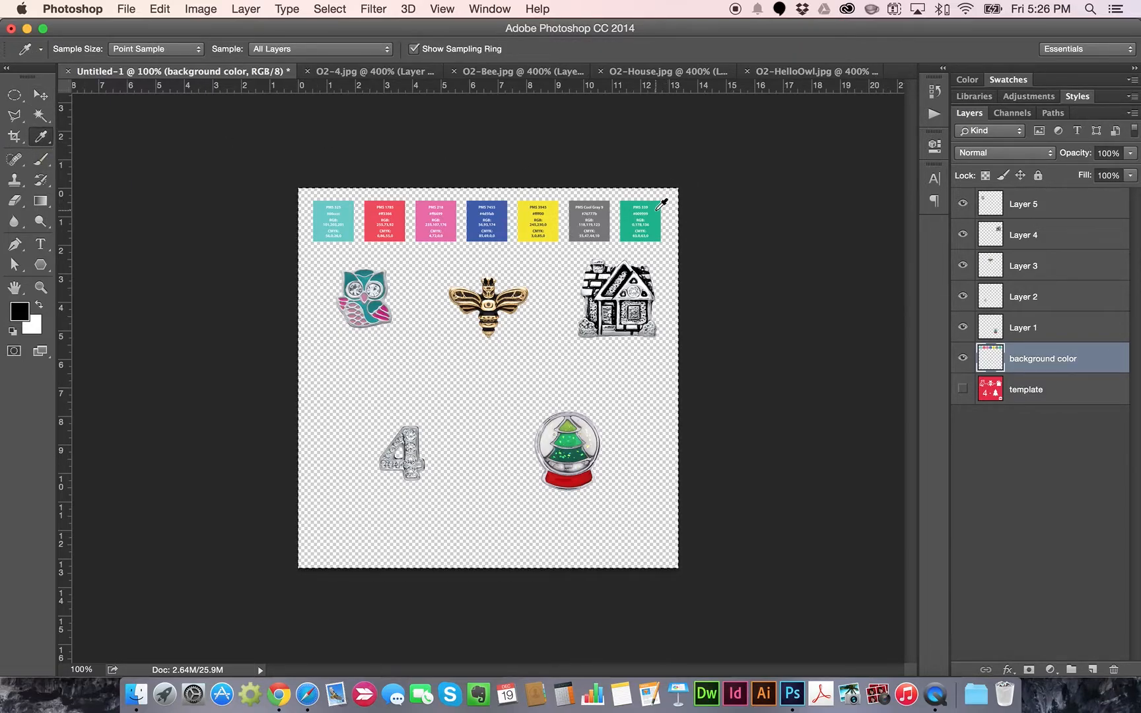
left_click(659, 210)
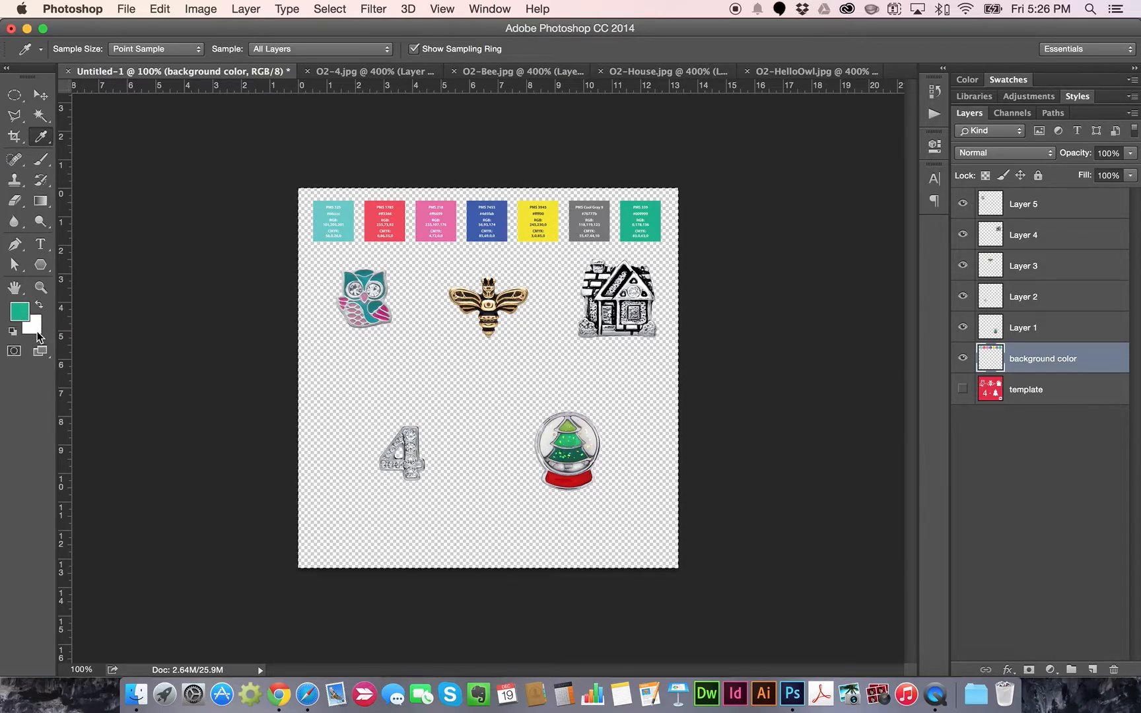
Fill the background color layer with the teal foreground colour
left_click(161, 8)
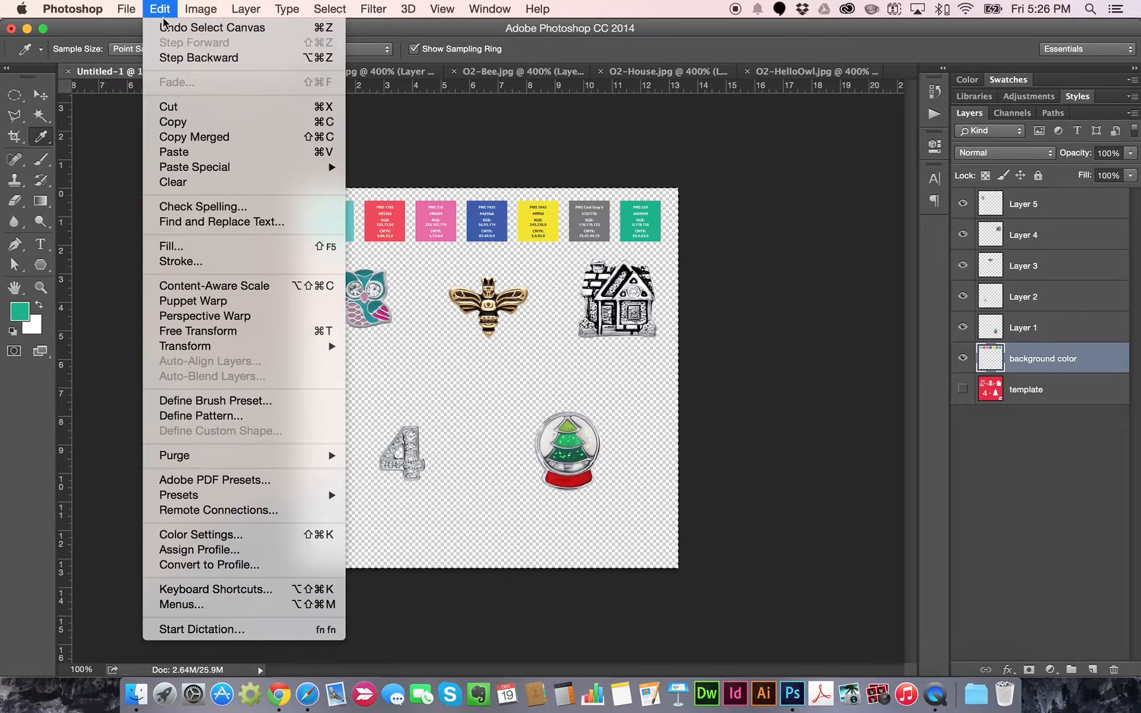
left_click(208, 250)
left_click(612, 192)
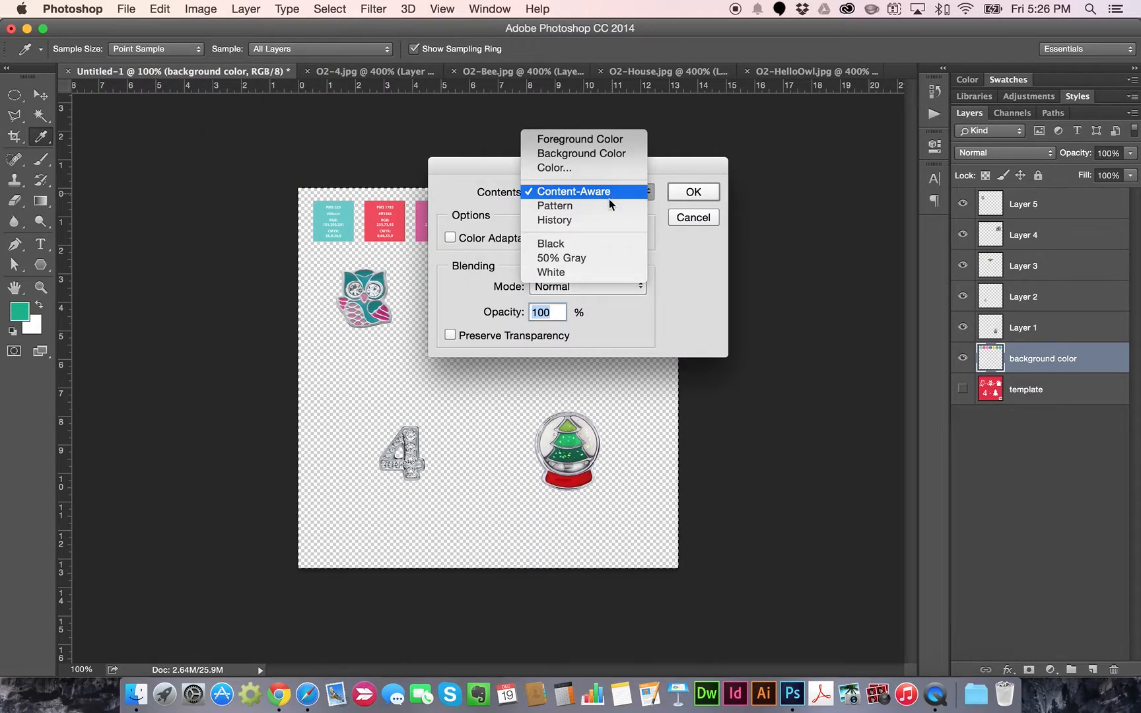
left_click(579, 140)
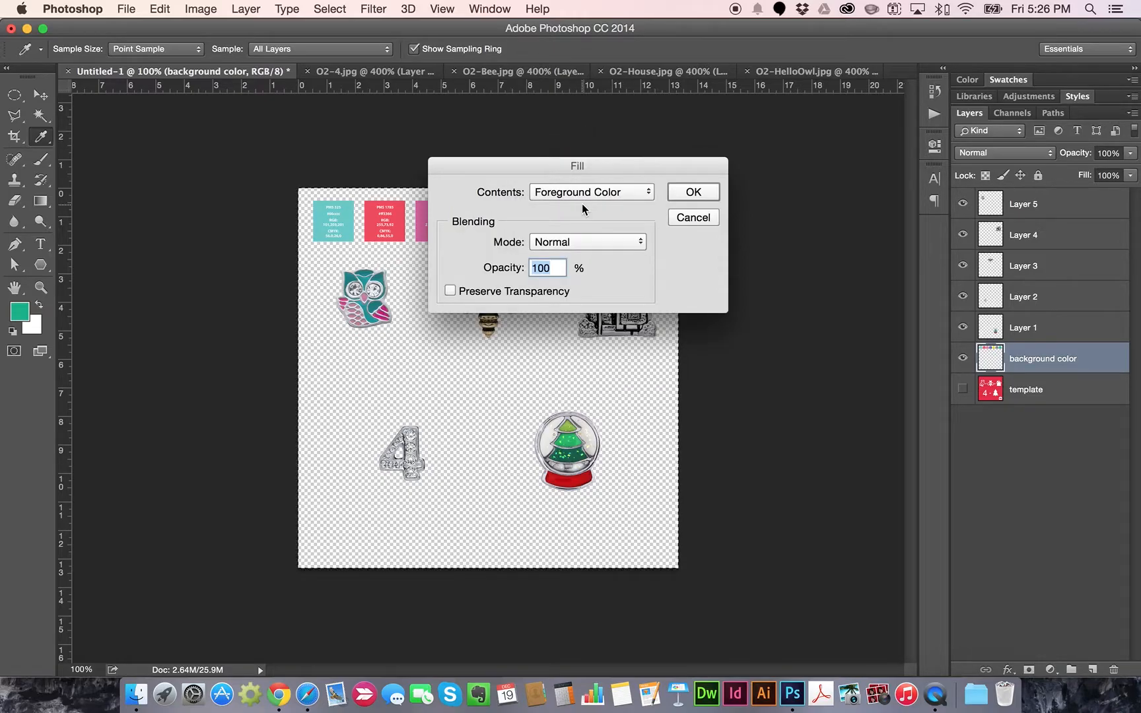
left_click(682, 192)
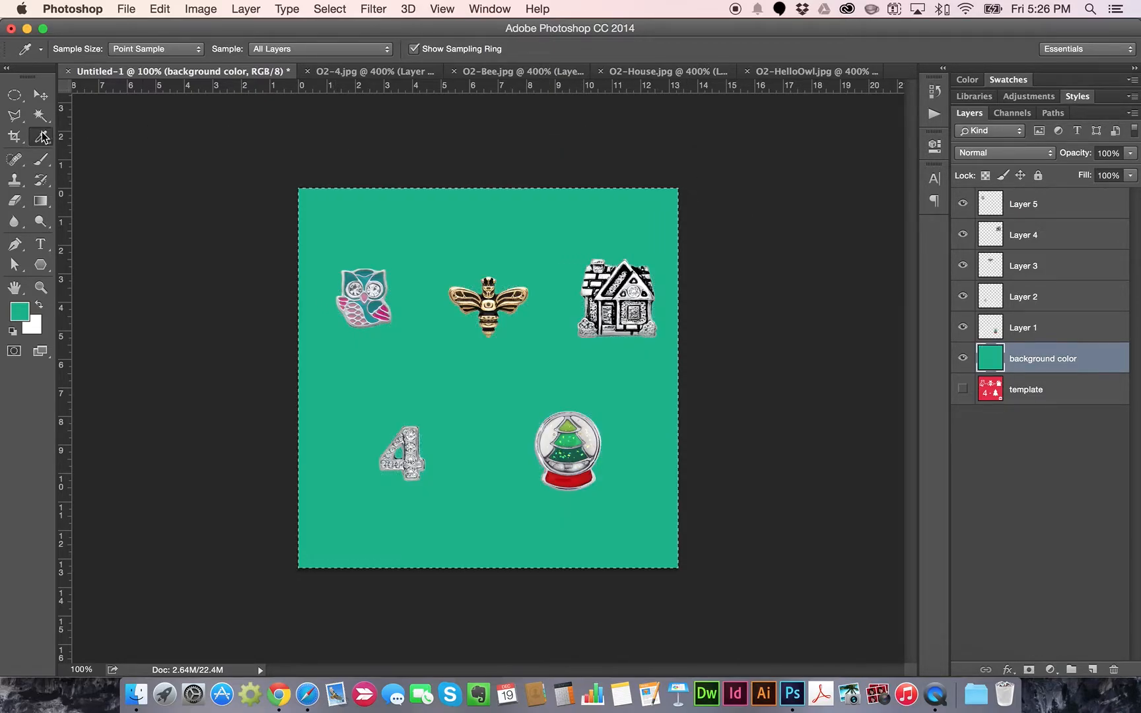
left_click(40, 95)
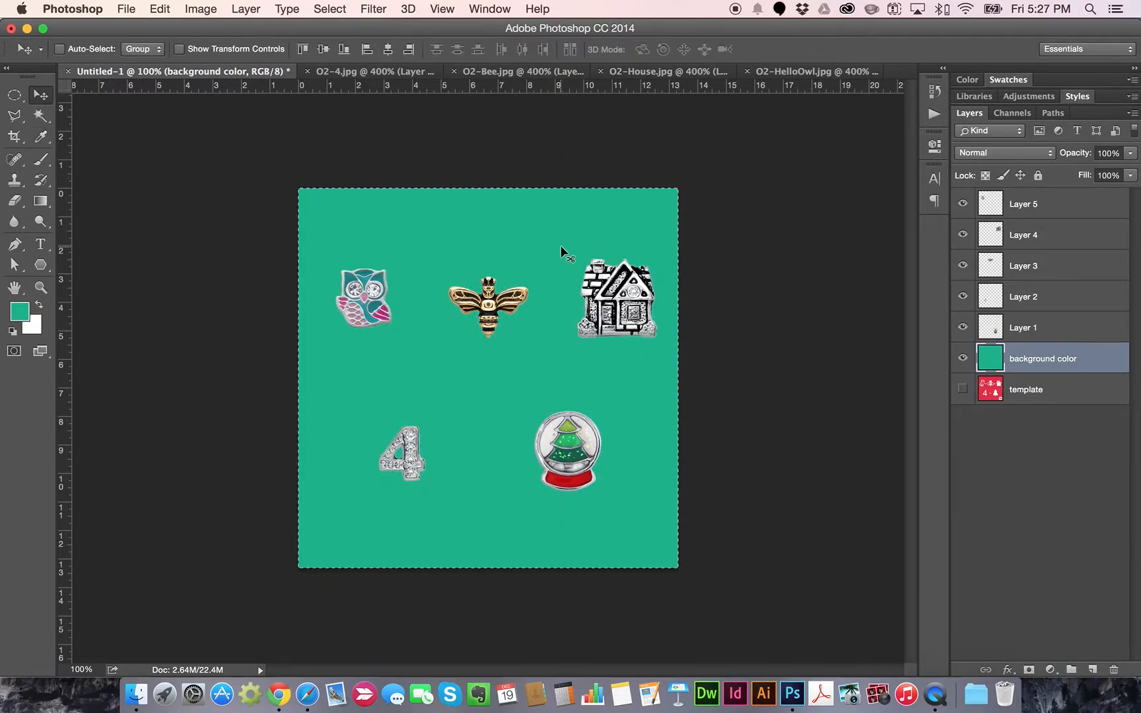
Copy the Chevron Pattern image from the design elements page in Chrome
left_click(279, 695)
scroll(730, 365, "down", 10)
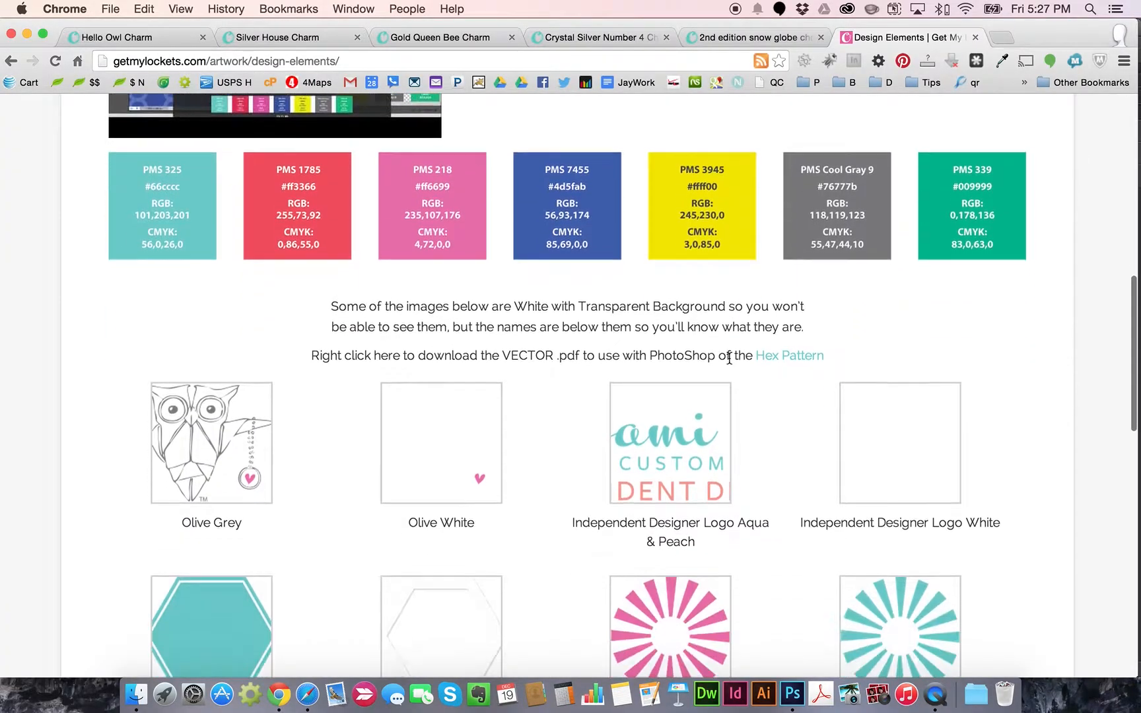
scroll(834, 342, "down", 8)
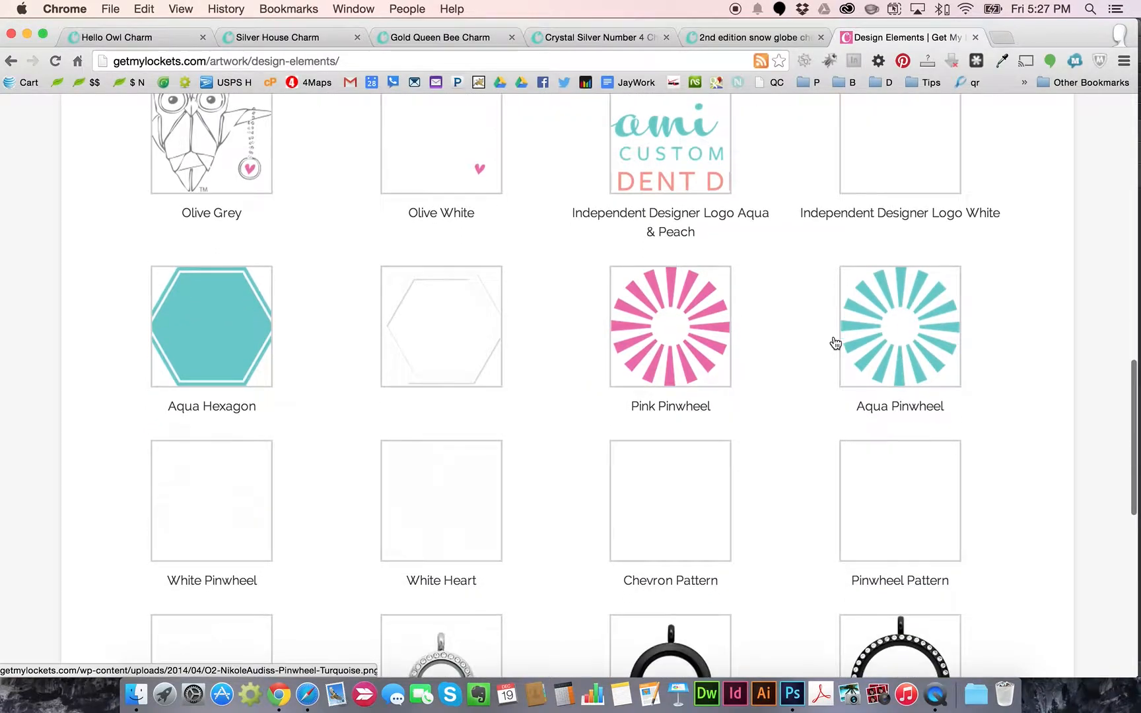
scroll(834, 343, "down", 2)
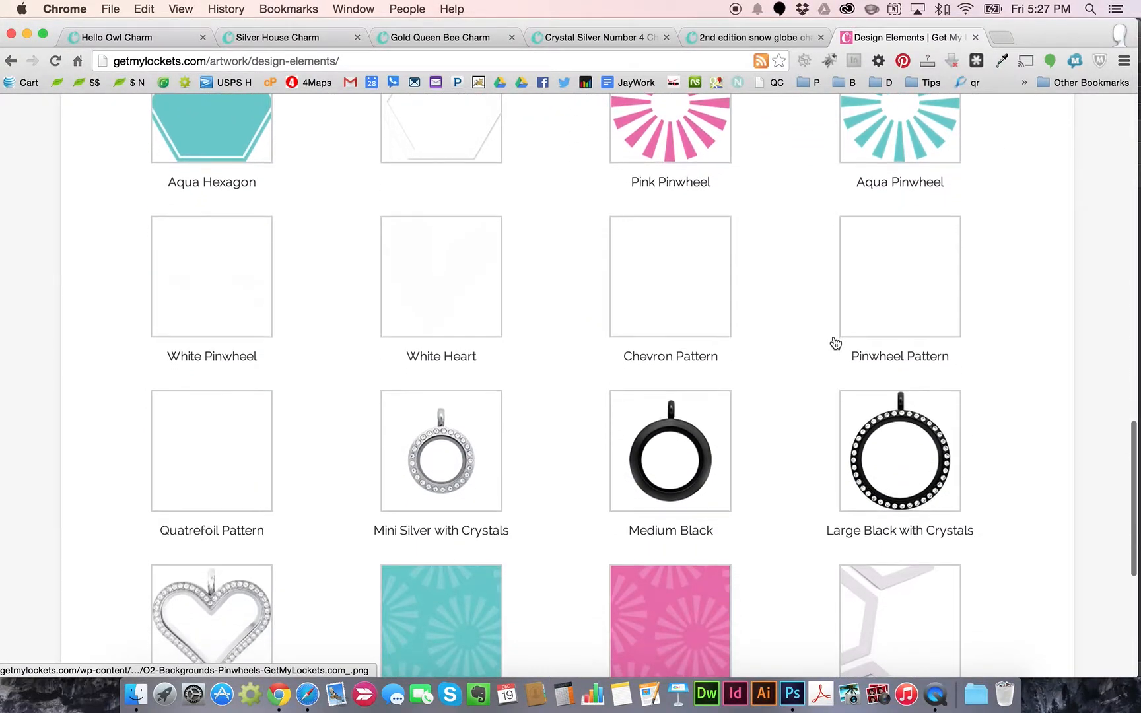
scroll(834, 343, "up", 1)
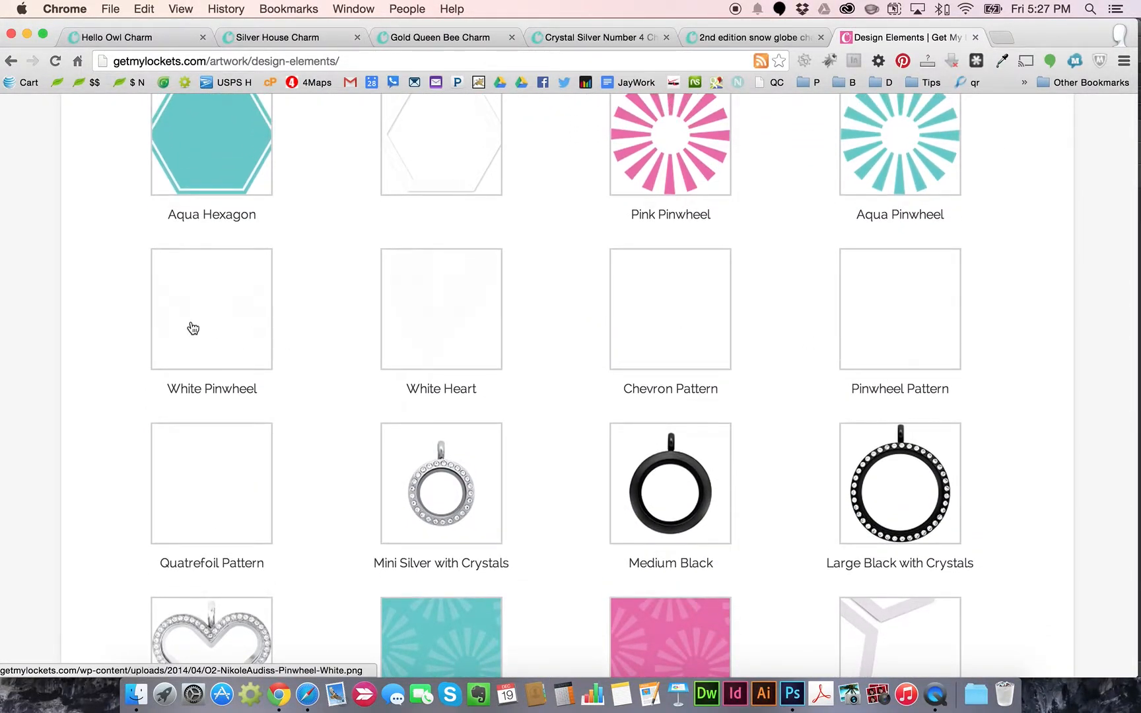
left_click(658, 313)
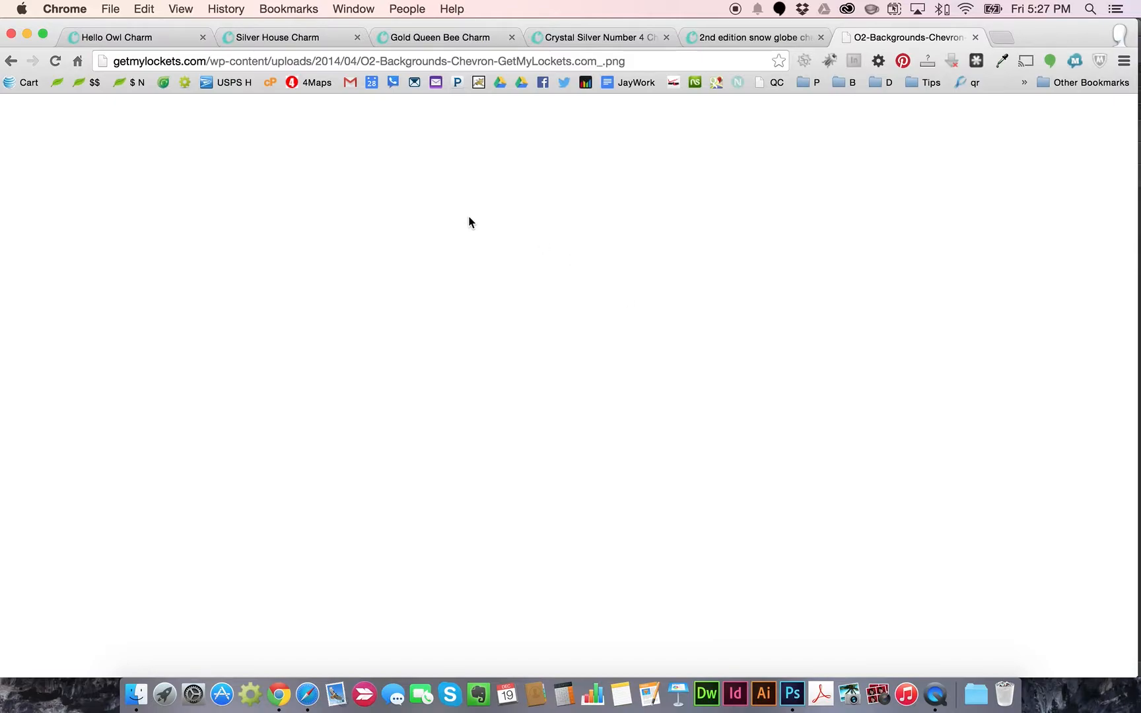
right_click(177, 161)
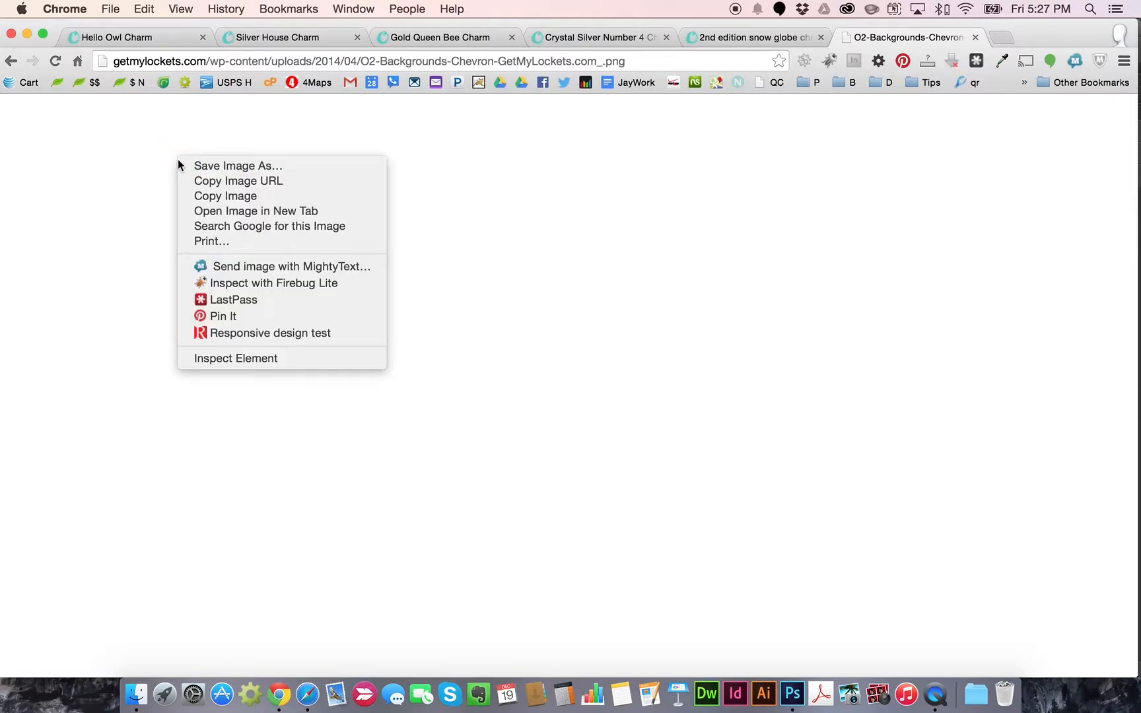
left_click(228, 197)
Paste the chevron pattern into the Photoshop rebus document as Layer 6
left_click(792, 694)
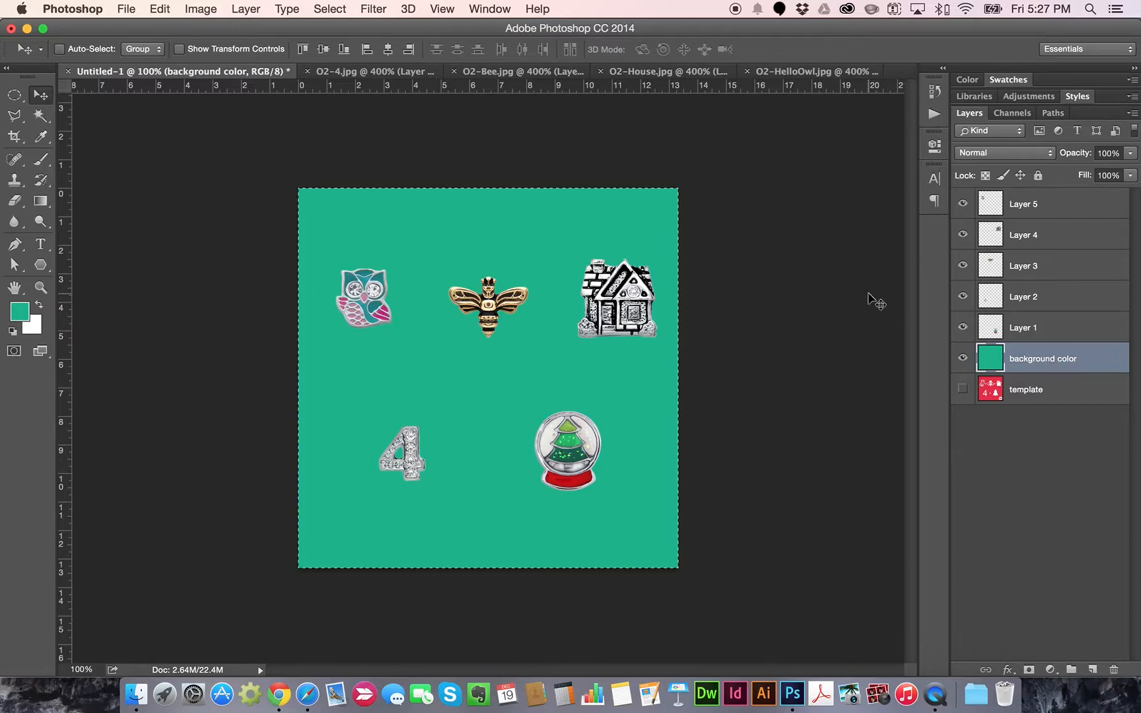
left_click(160, 8)
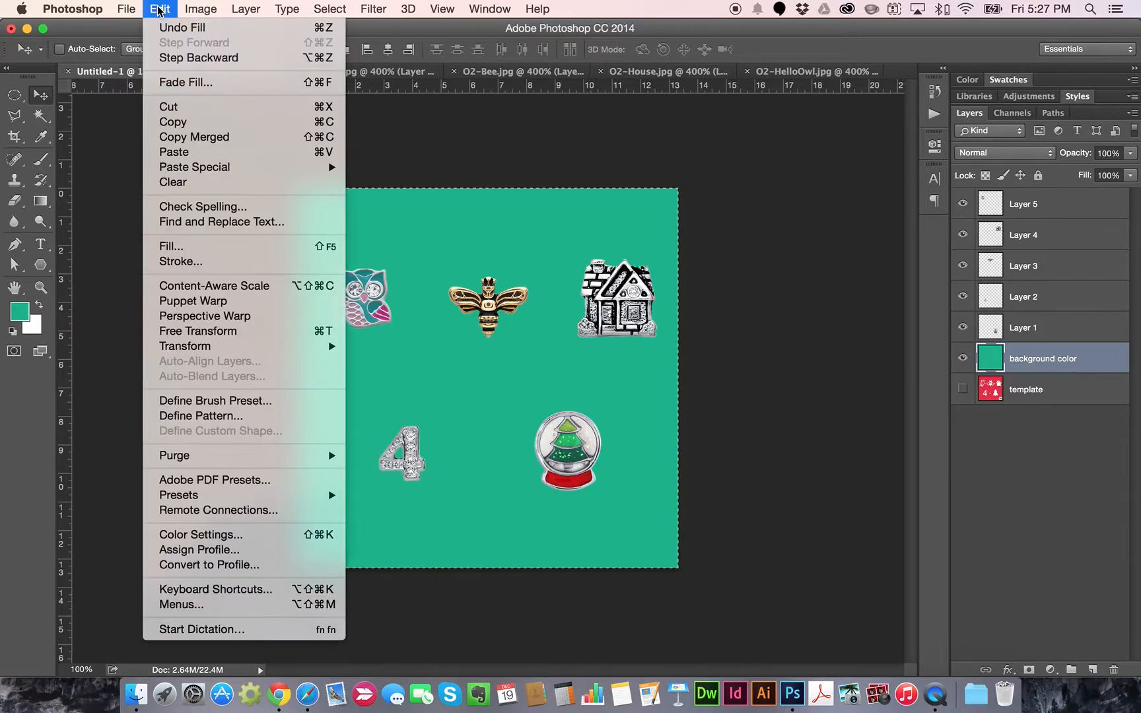
left_click(174, 152)
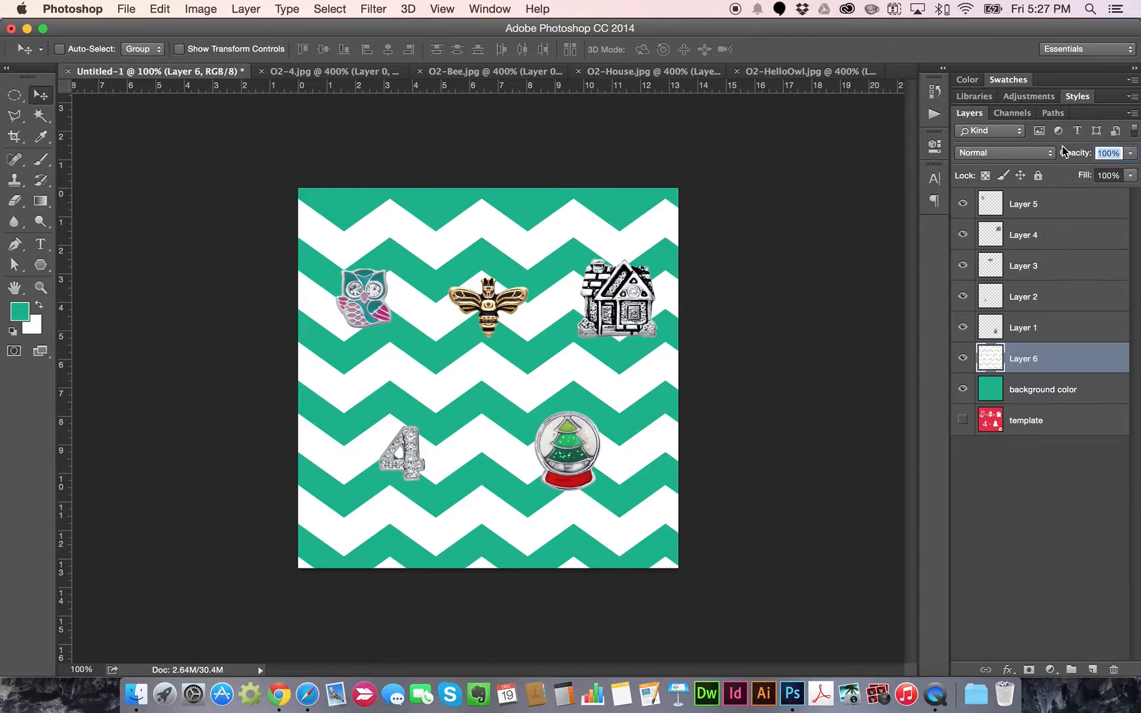
Set the chevron Layer 6 opacity to 10% so it shows faintly over the teal
left_click(1108, 153)
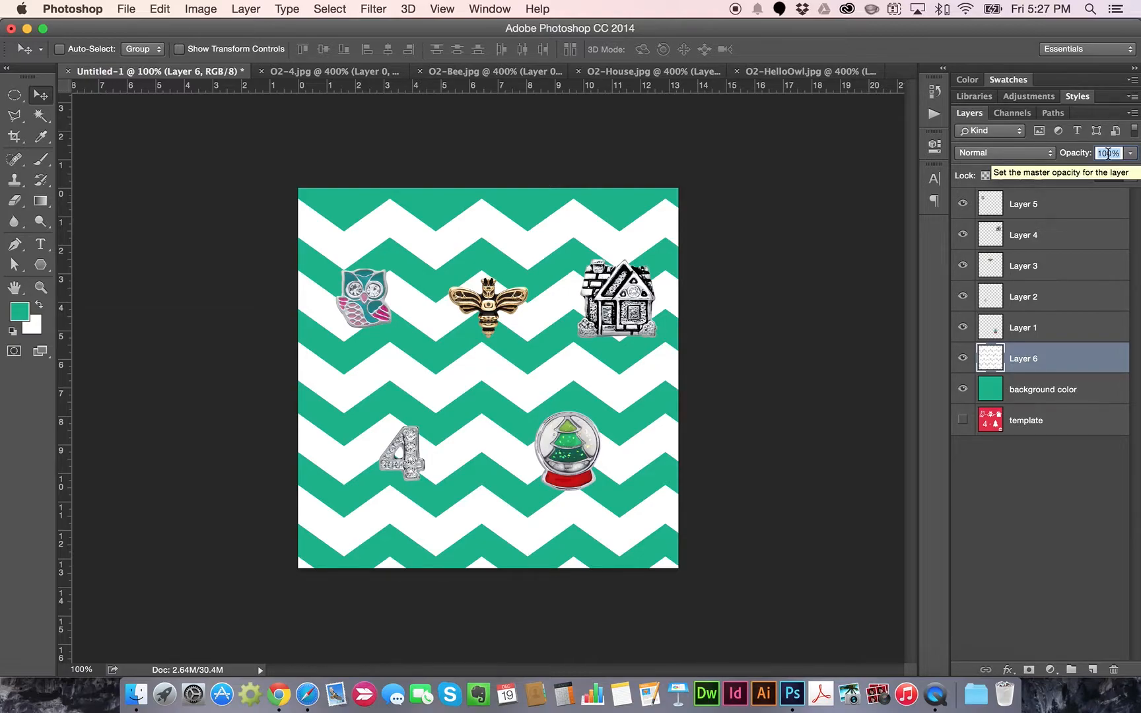
type("20")
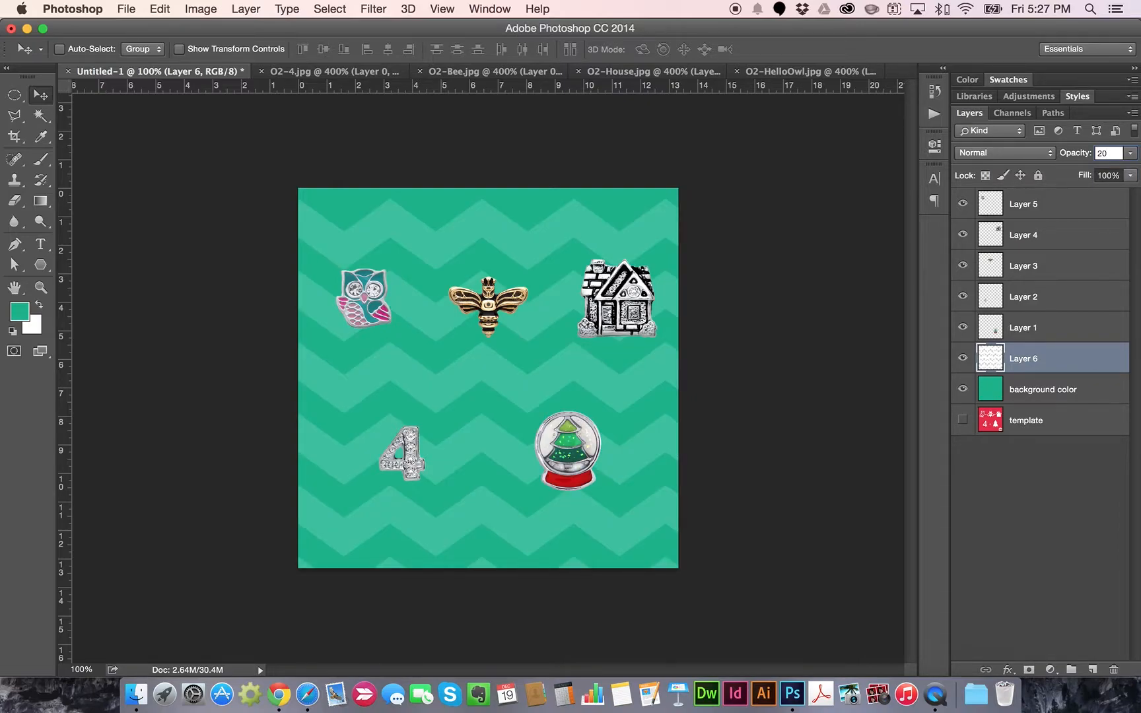
key("Return")
type("10")
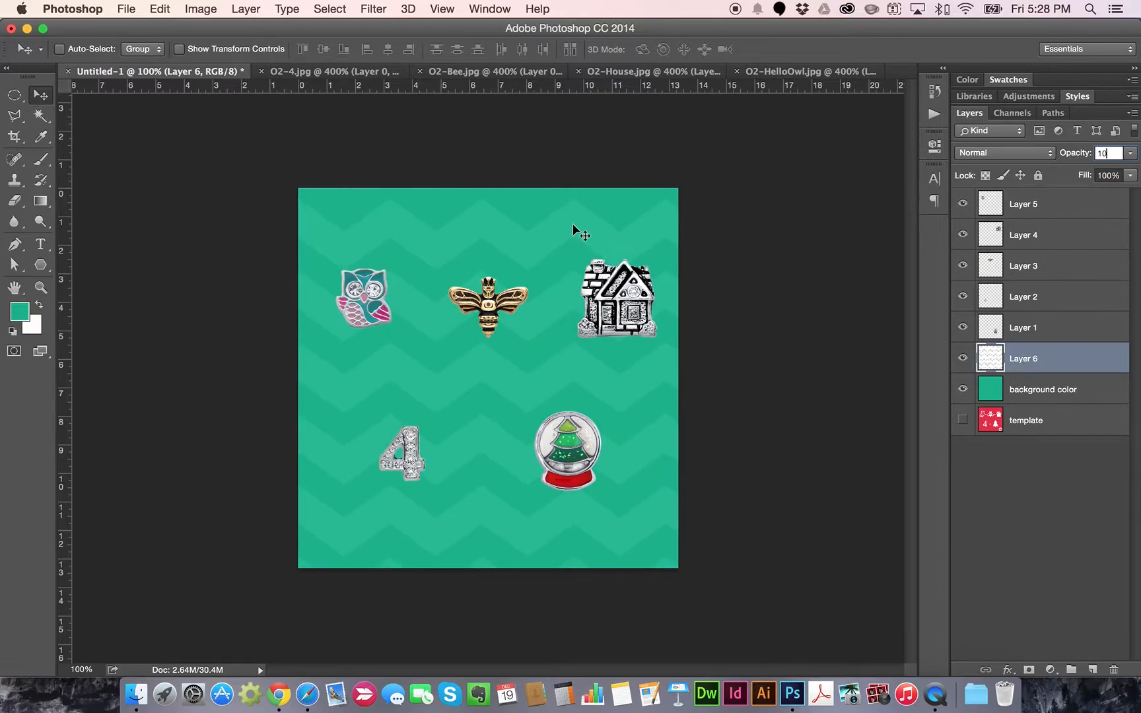
key("Up")
key("Up")
key("Up")
key("Up")
key("shift+Up")
key("shift+Up")
key("shift+Up")
key("shift+Down")
key("shift+Down")
key("shift+Down")
key("shift+Down")
key("shift+Up")
type("10")
key("Return")
left_click(1042, 386)
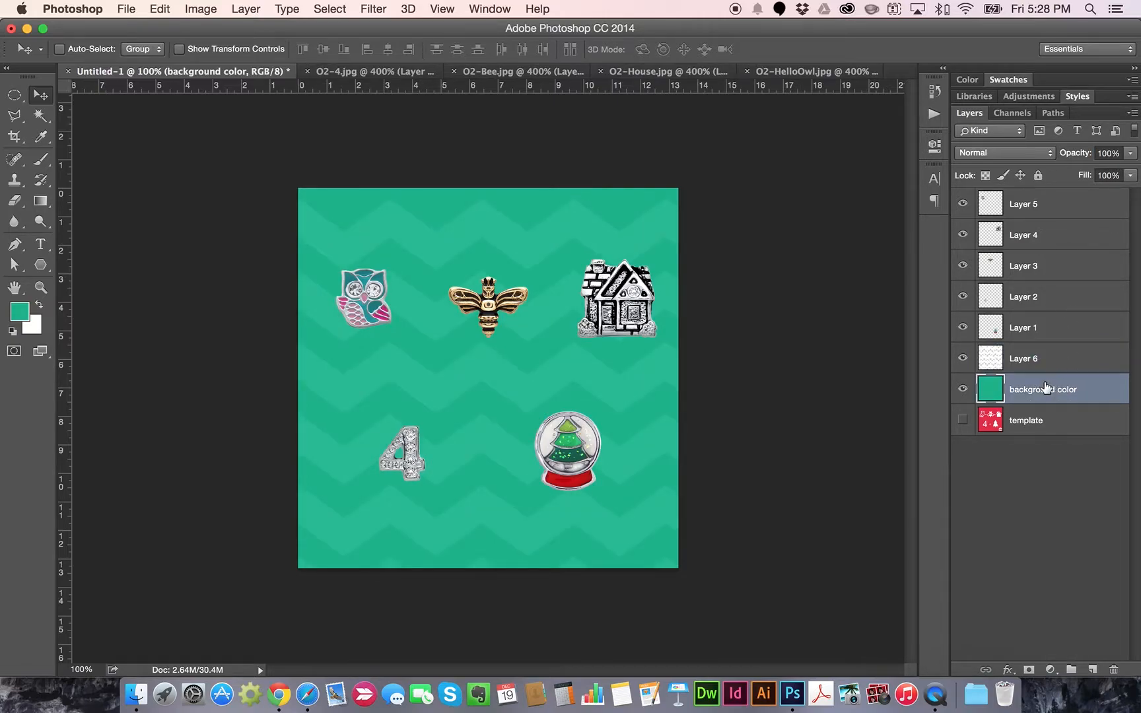
left_click(1020, 357)
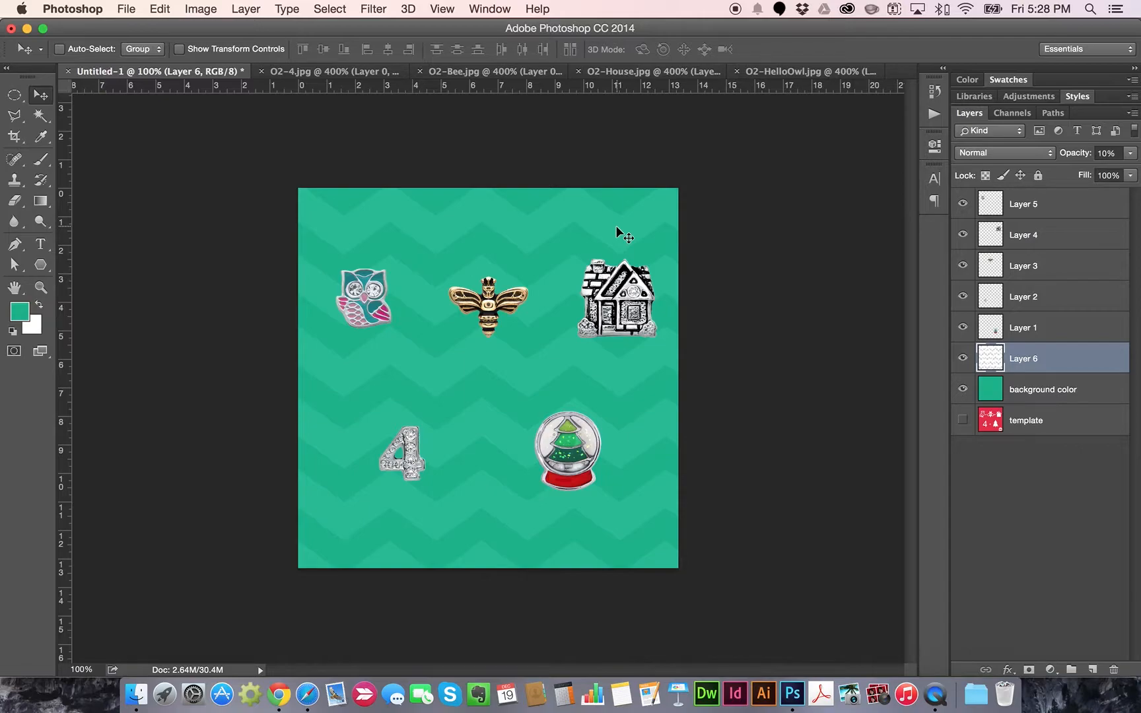
Add a white '+' text layer between the owl and bee charms and nudge it into place
left_click(40, 247)
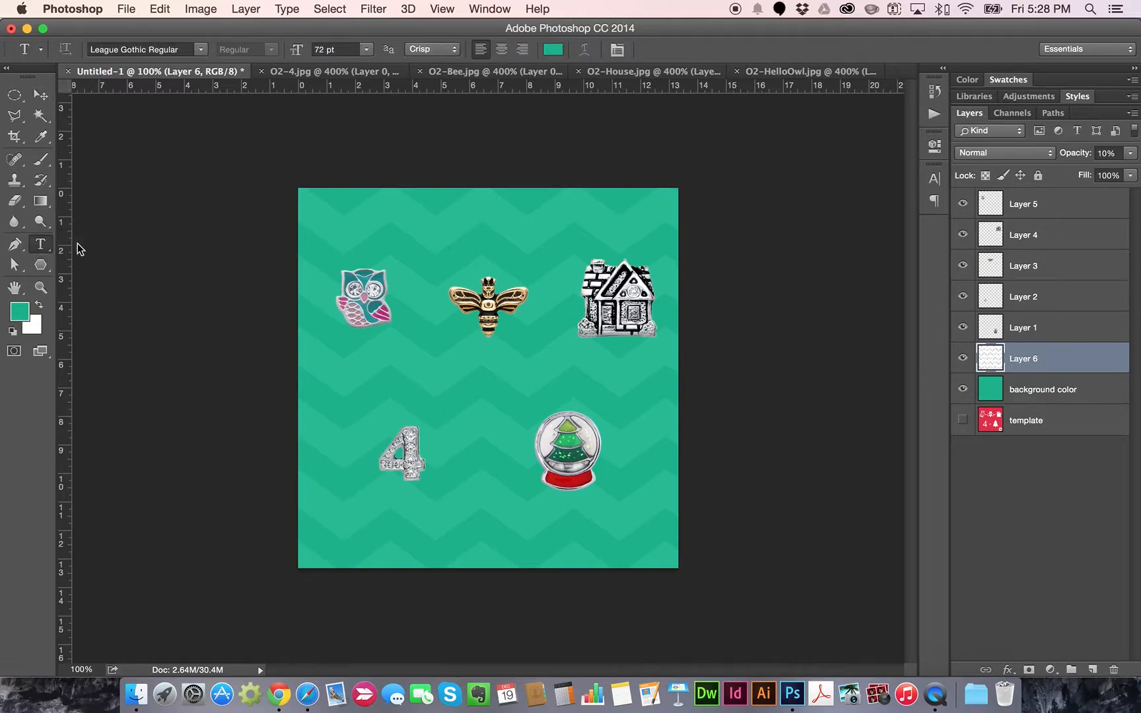
left_click(421, 302)
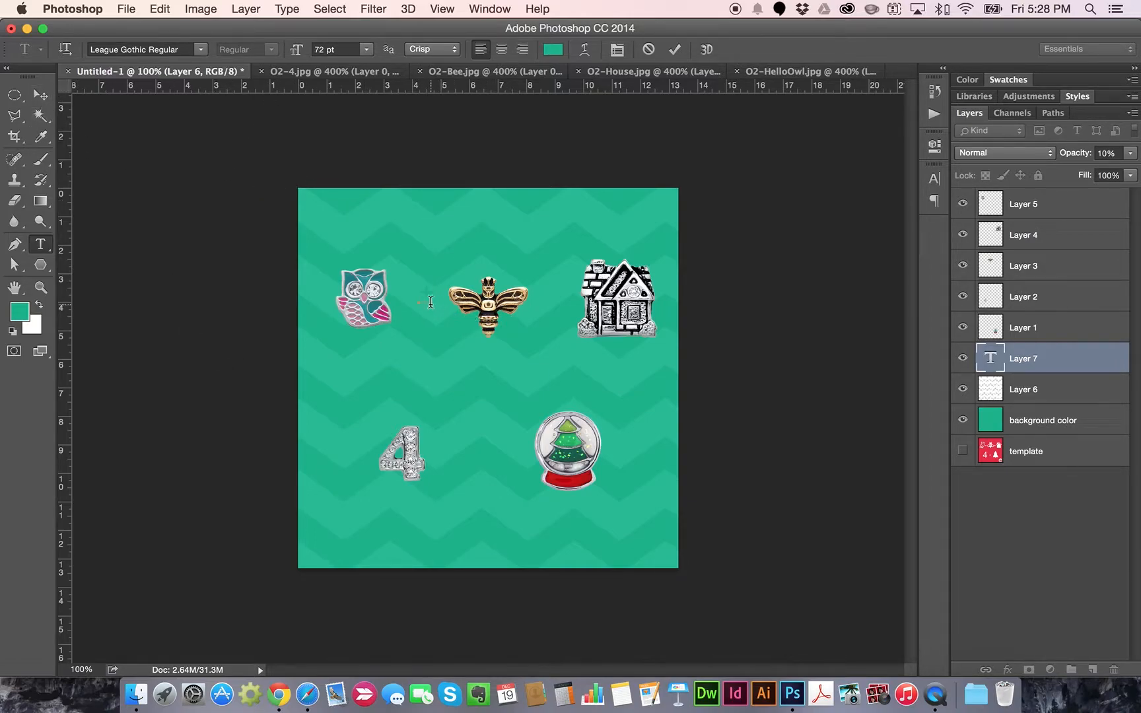
double_click(426, 291)
left_click(548, 52)
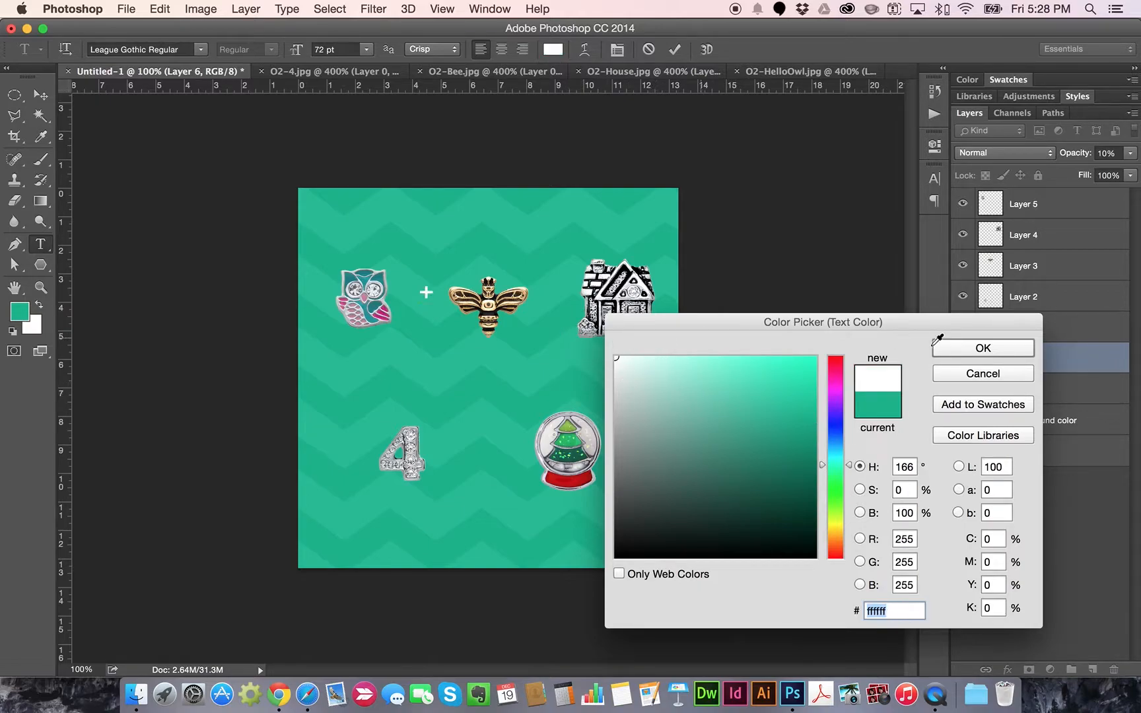
left_click(970, 350)
left_click(41, 94)
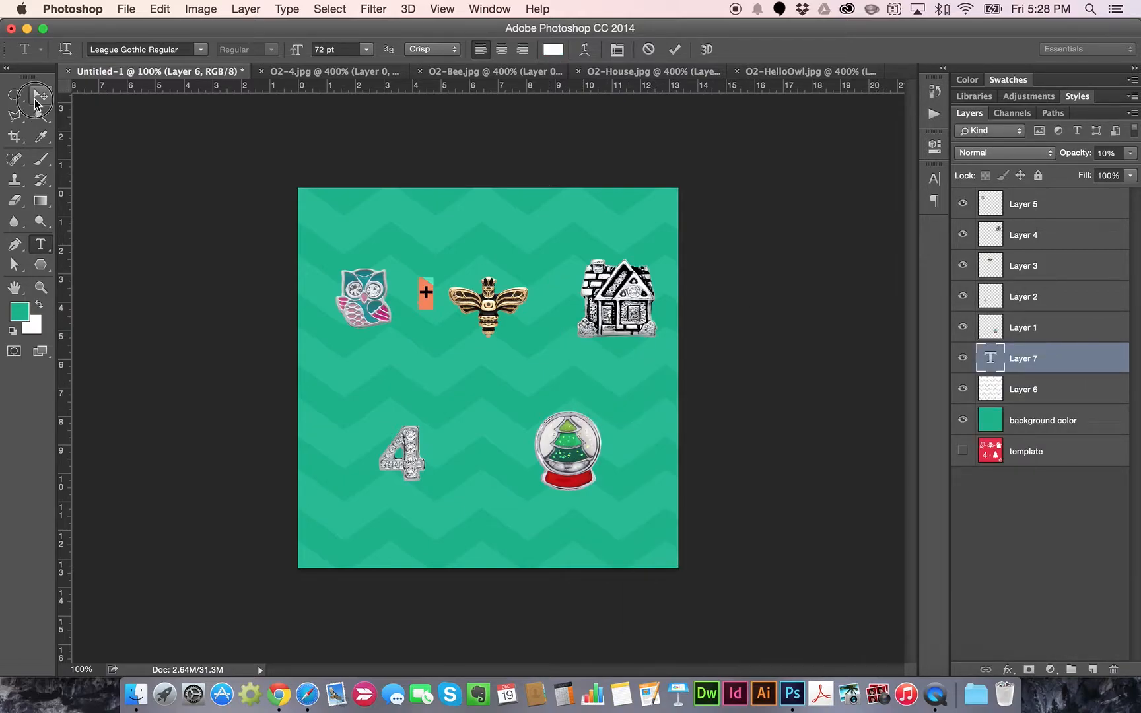
left_click_drag(428, 294, 423, 300)
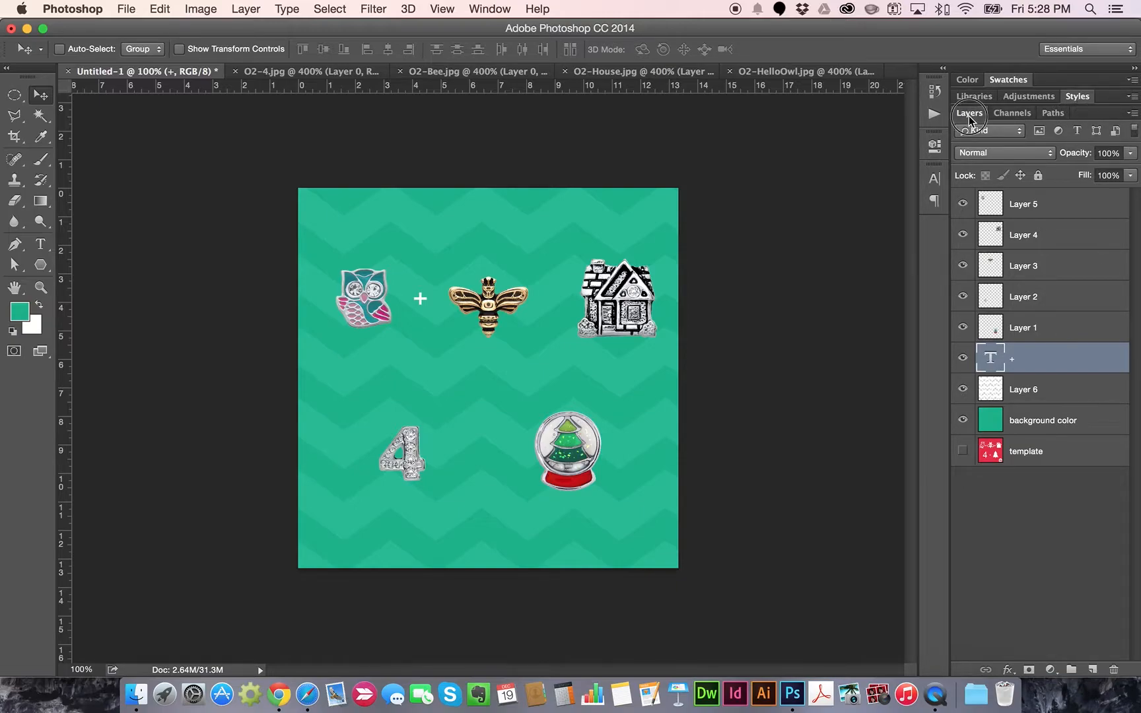
Duplicate the plus sign layer and move the copy between the bee and house
left_click(1132, 114)
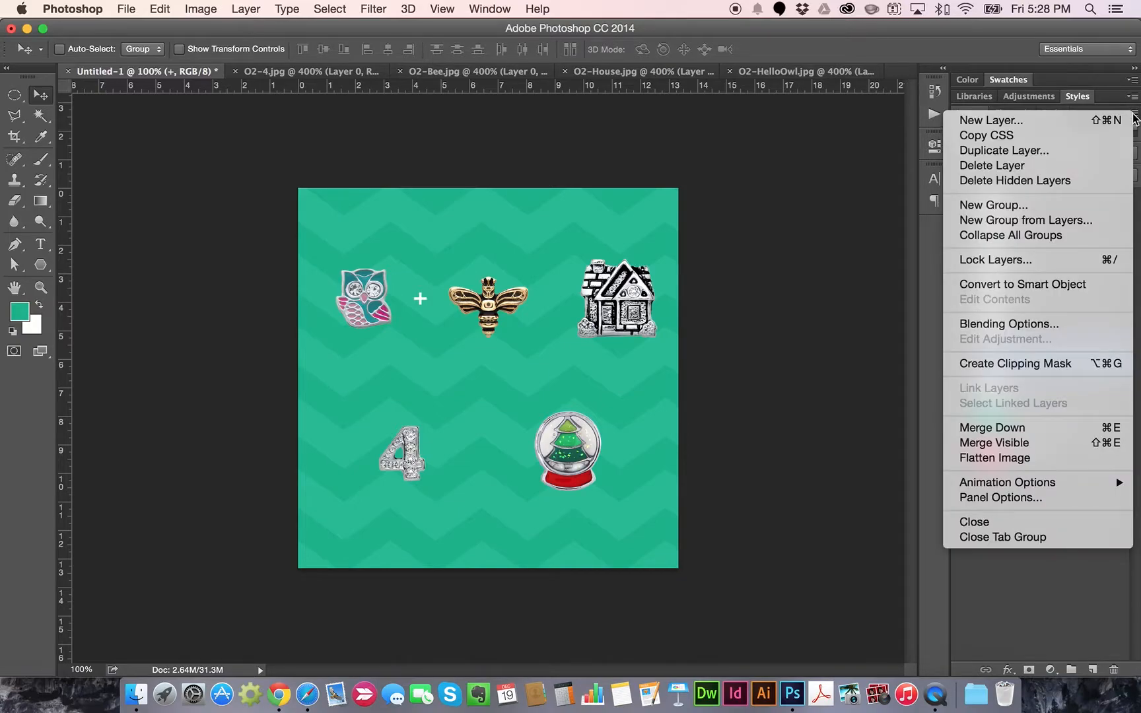
left_click(1019, 152)
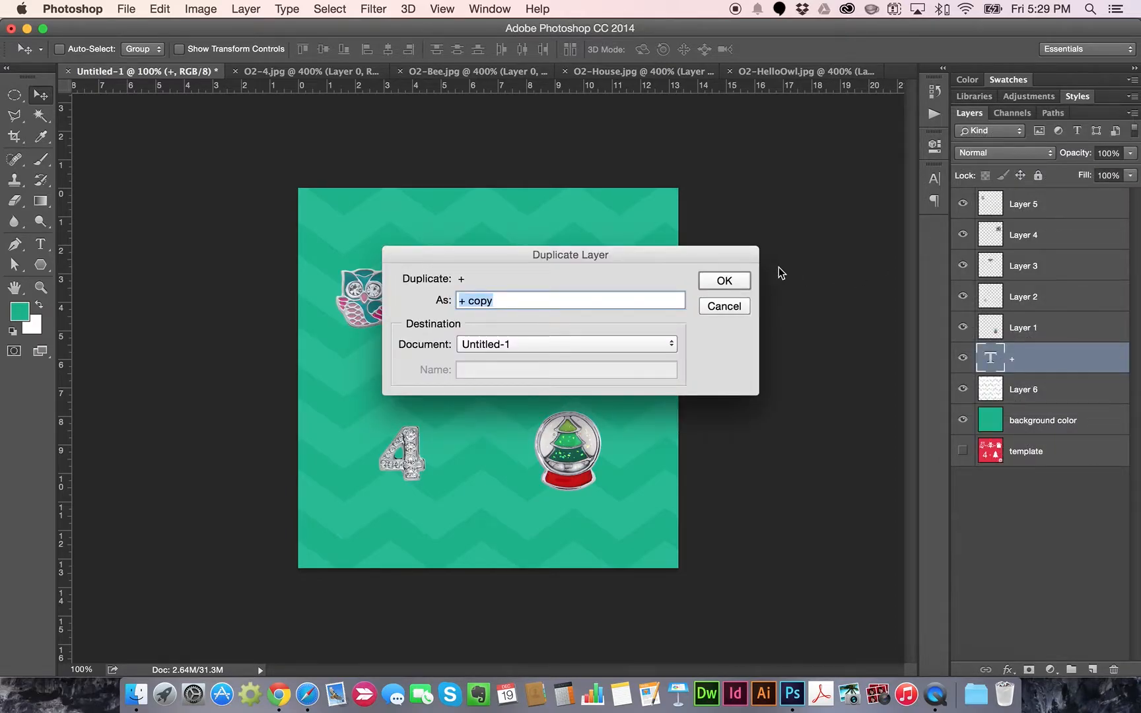
left_click(739, 281)
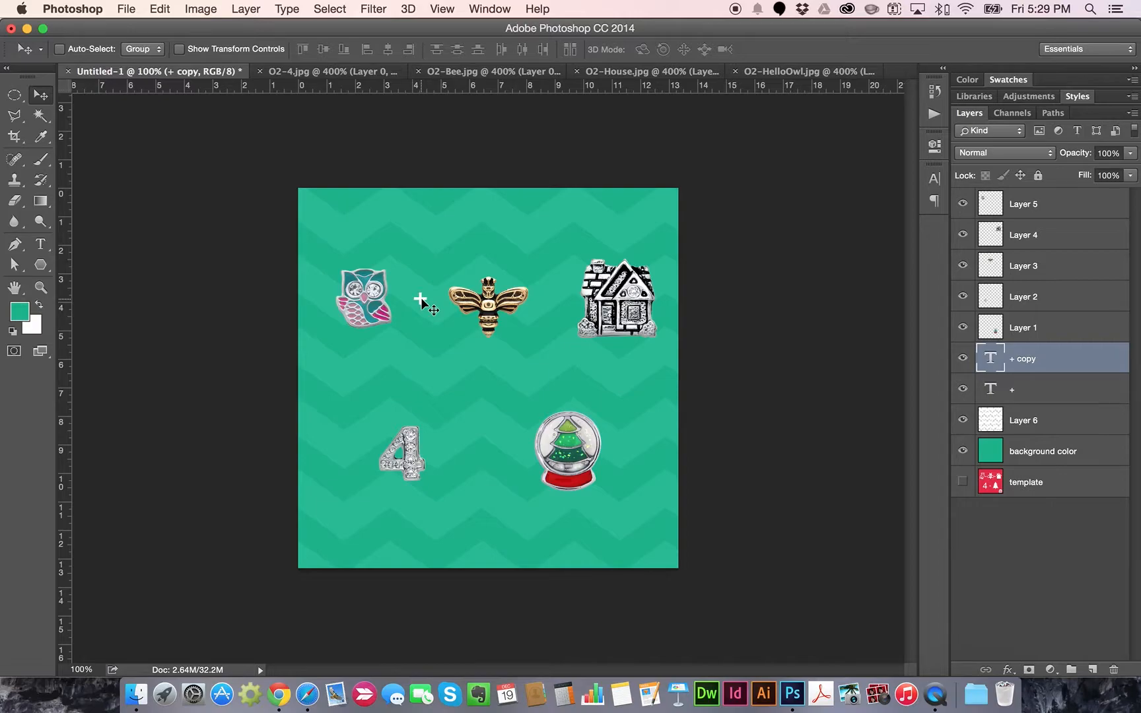
left_click_drag(423, 305, 554, 307)
Compare against the red template, then restore the teal background and chevron layers
left_click(964, 452)
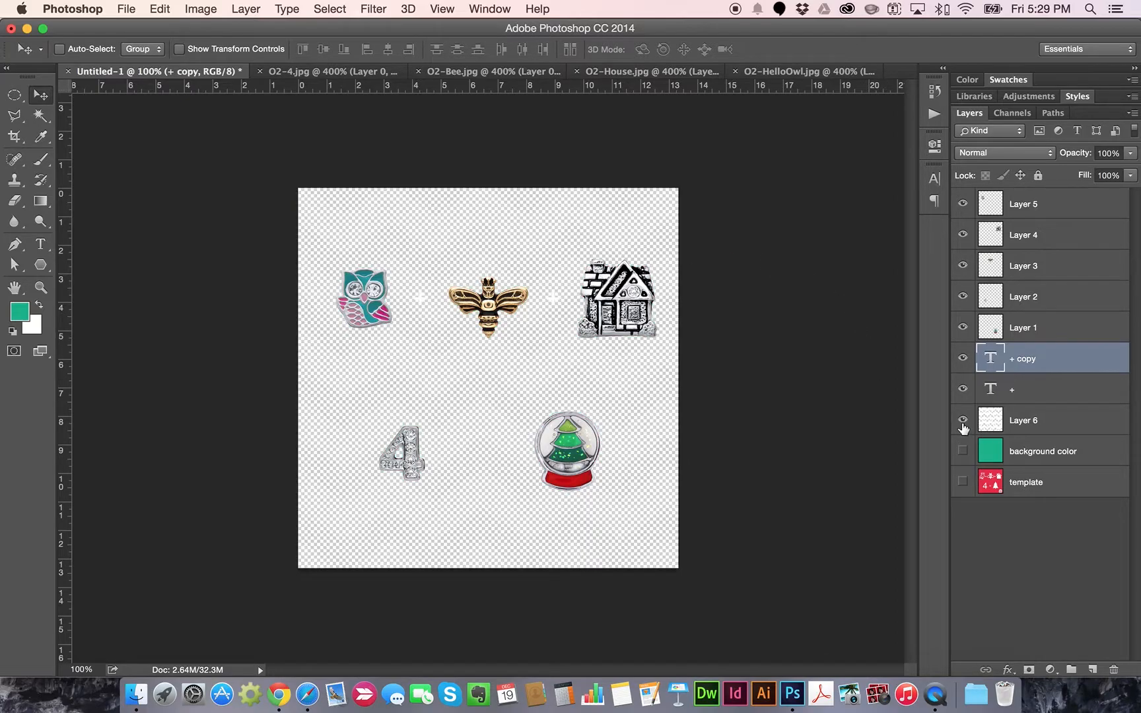
left_click(963, 482)
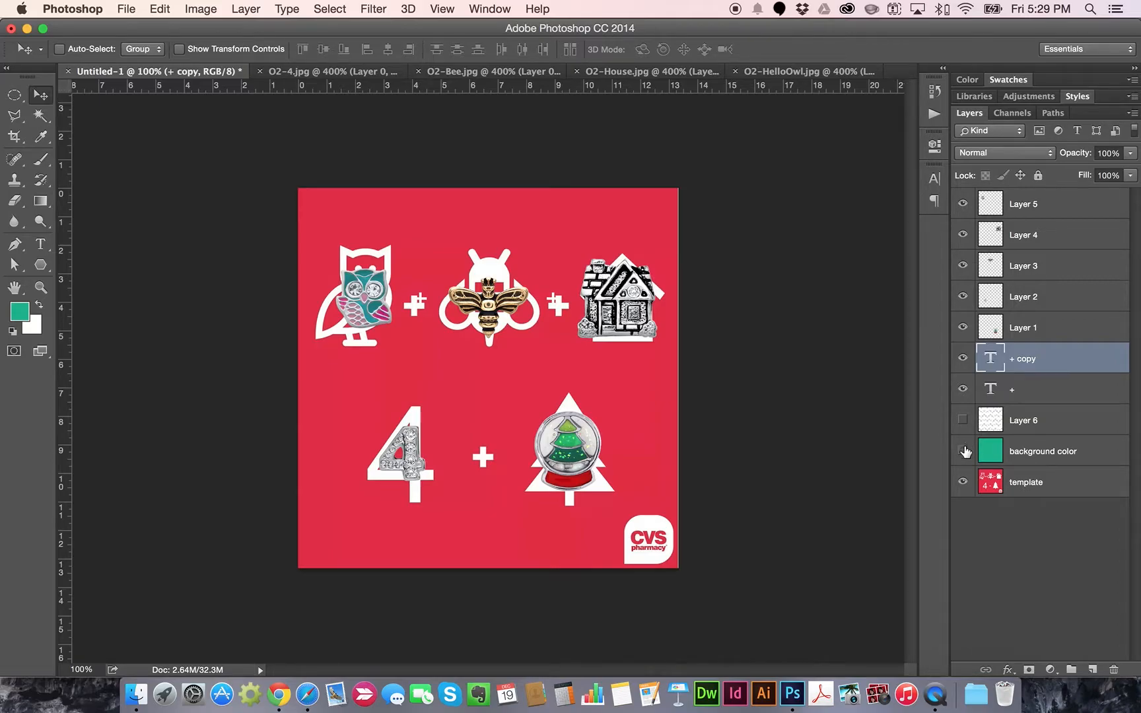
left_click(964, 482)
left_click(963, 451)
left_click(963, 420)
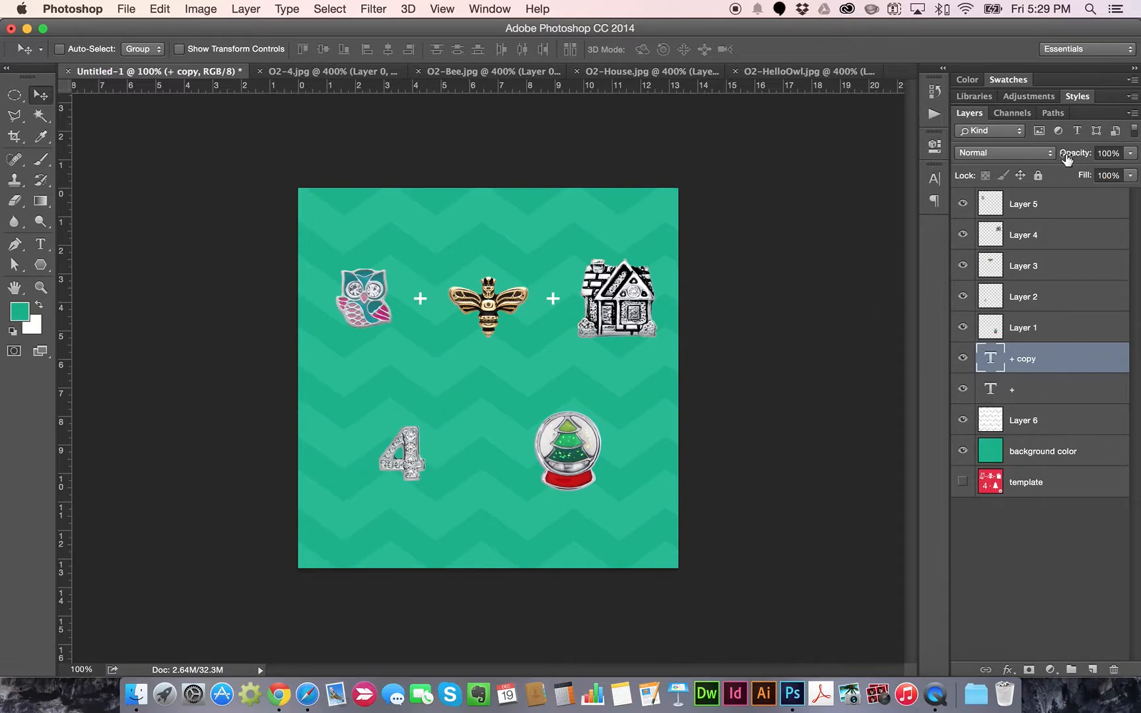
Duplicate the plus again, place it between the 4 and snow globe, and select all plus layers
left_click(1133, 113)
left_click(1041, 153)
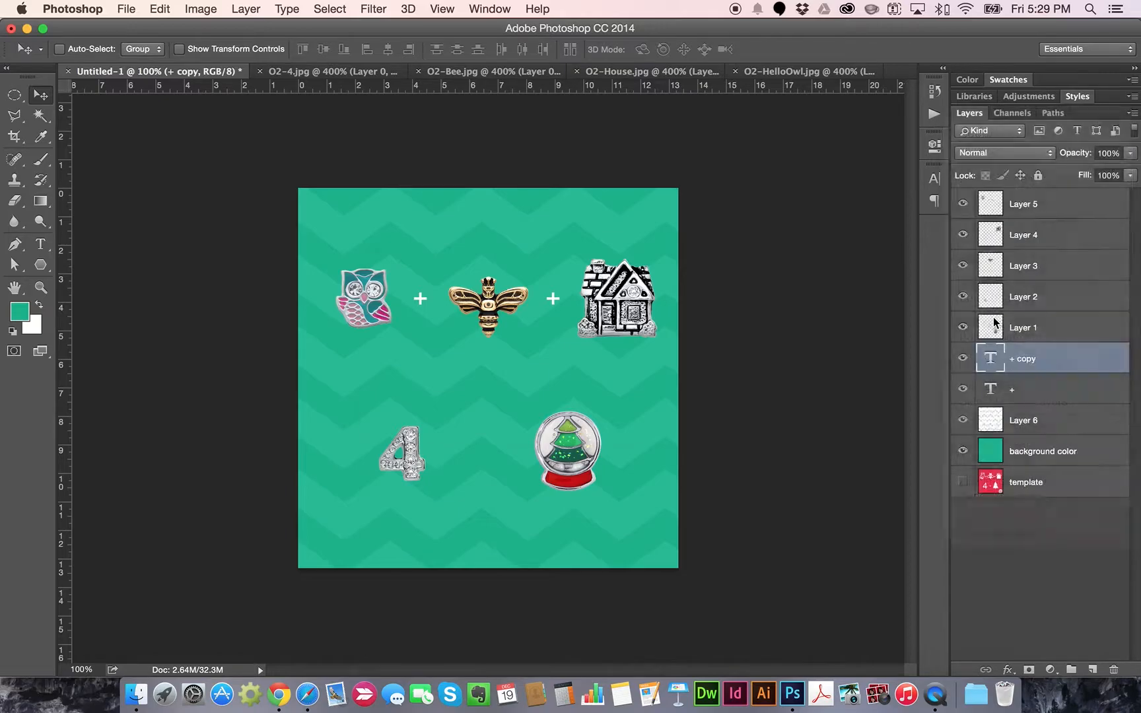
left_click(724, 284)
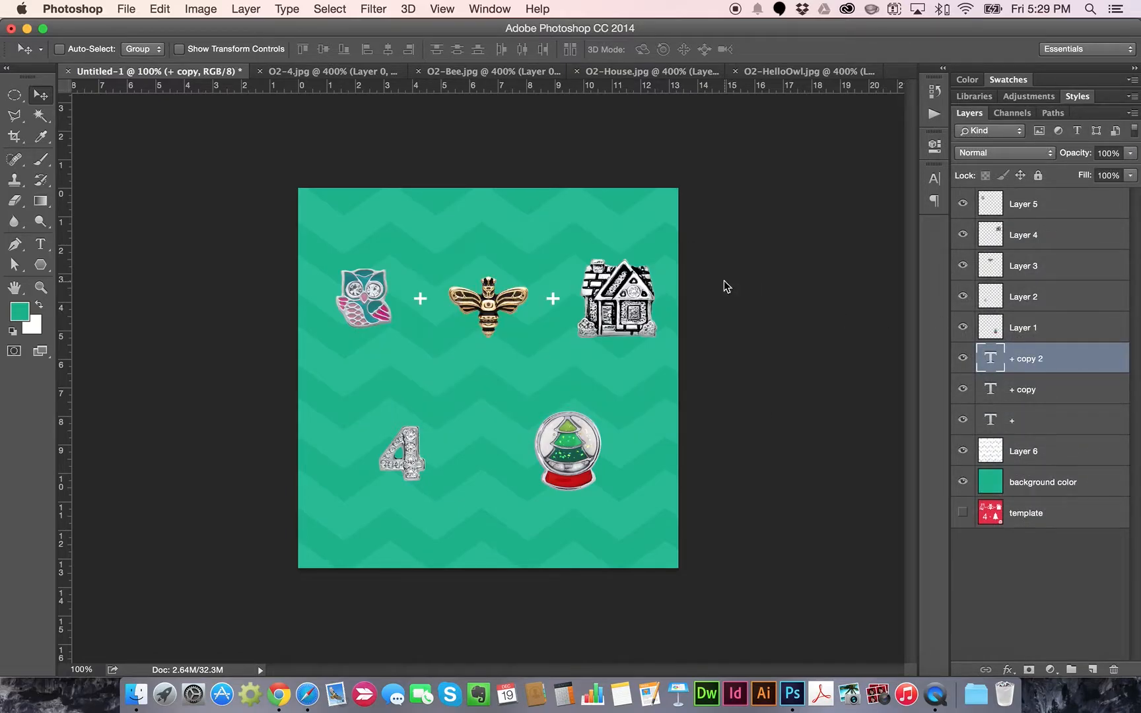
left_click_drag(551, 302, 471, 457)
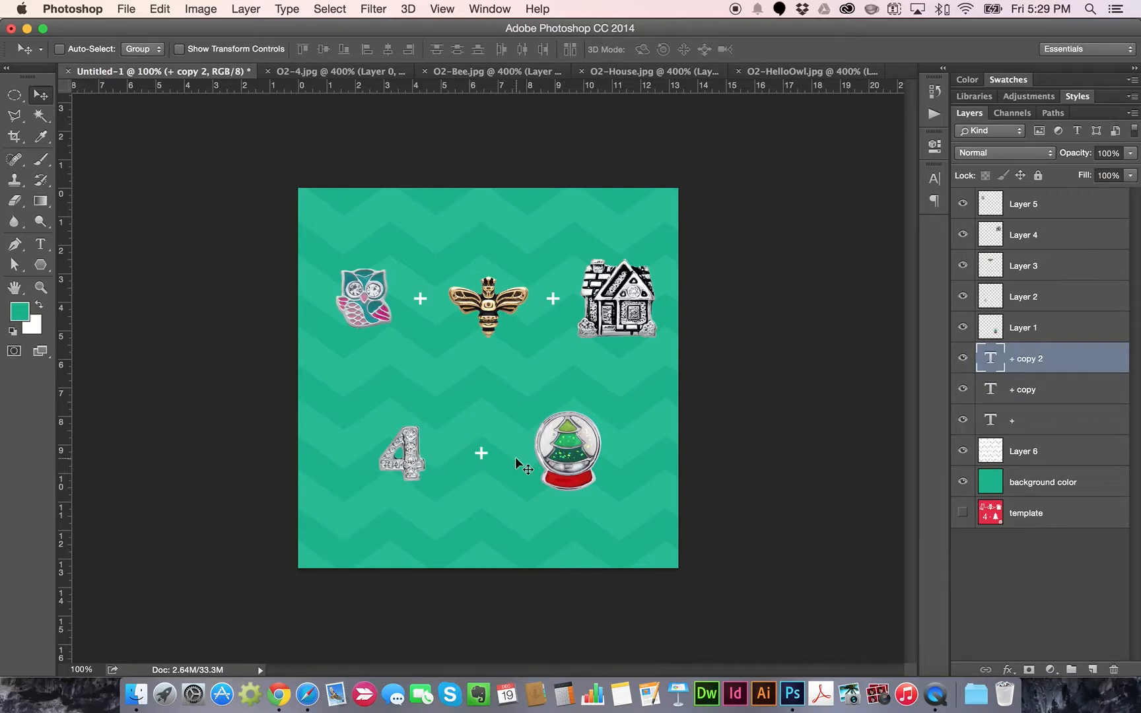
left_click(1033, 421, "shift")
Resize the plus between owl and bee to 100 pt and nudge it left
left_click(1066, 360)
left_click(41, 245)
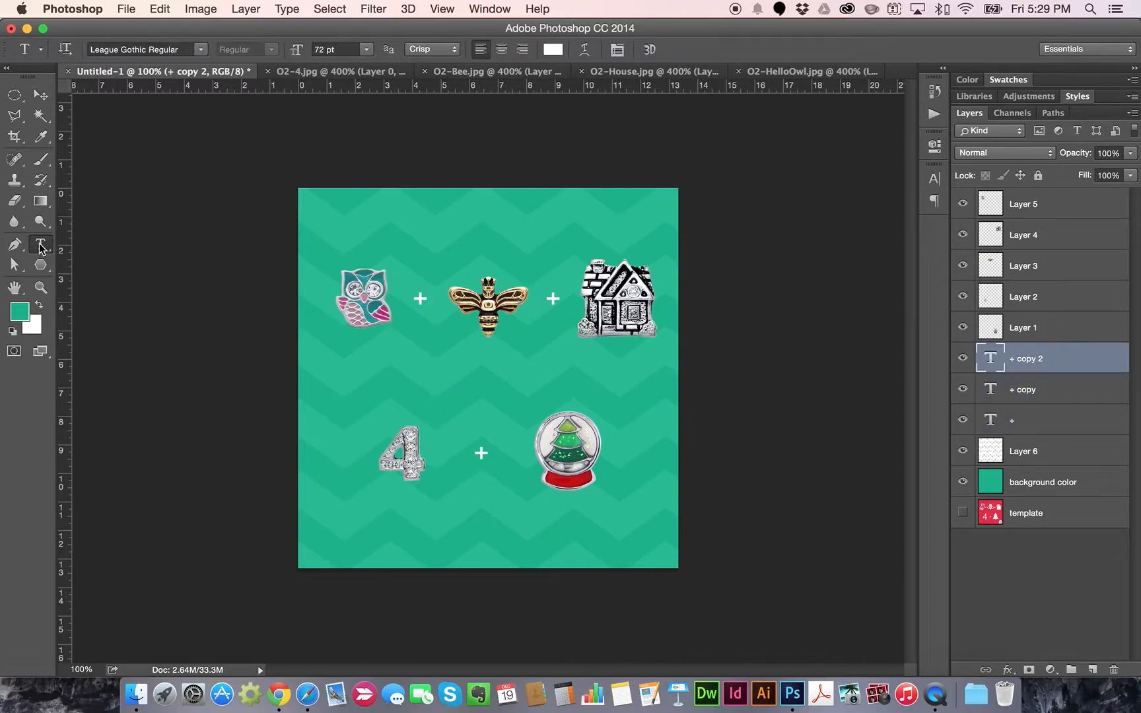
double_click(420, 299)
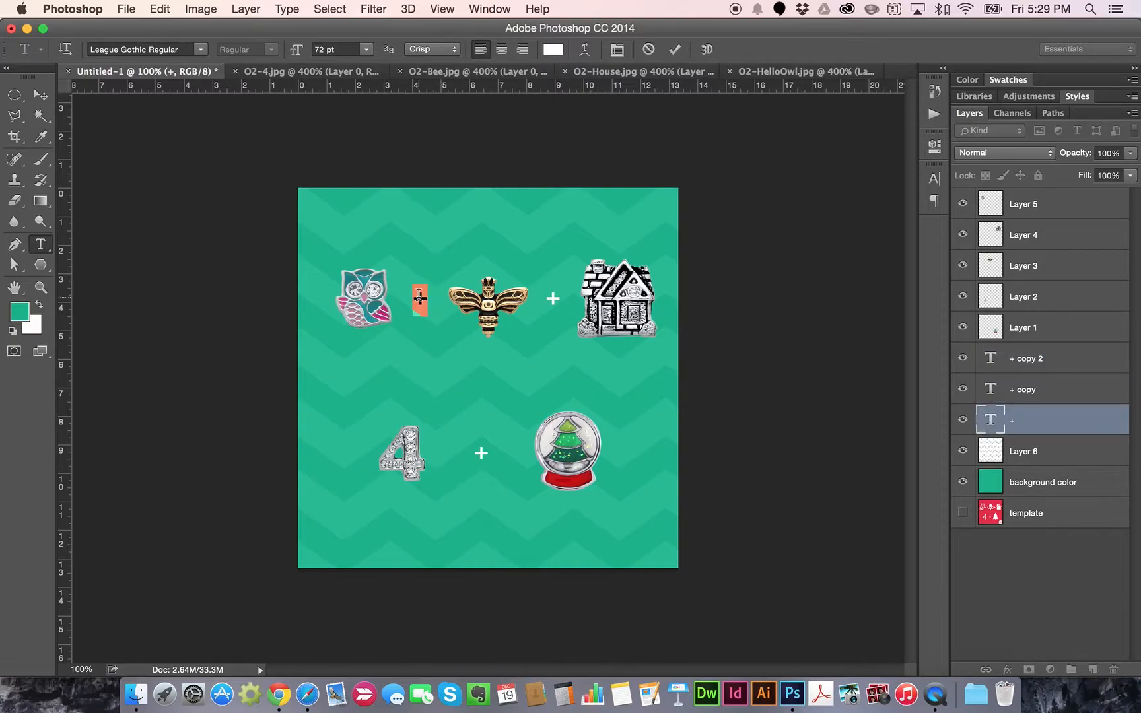
left_click(352, 49)
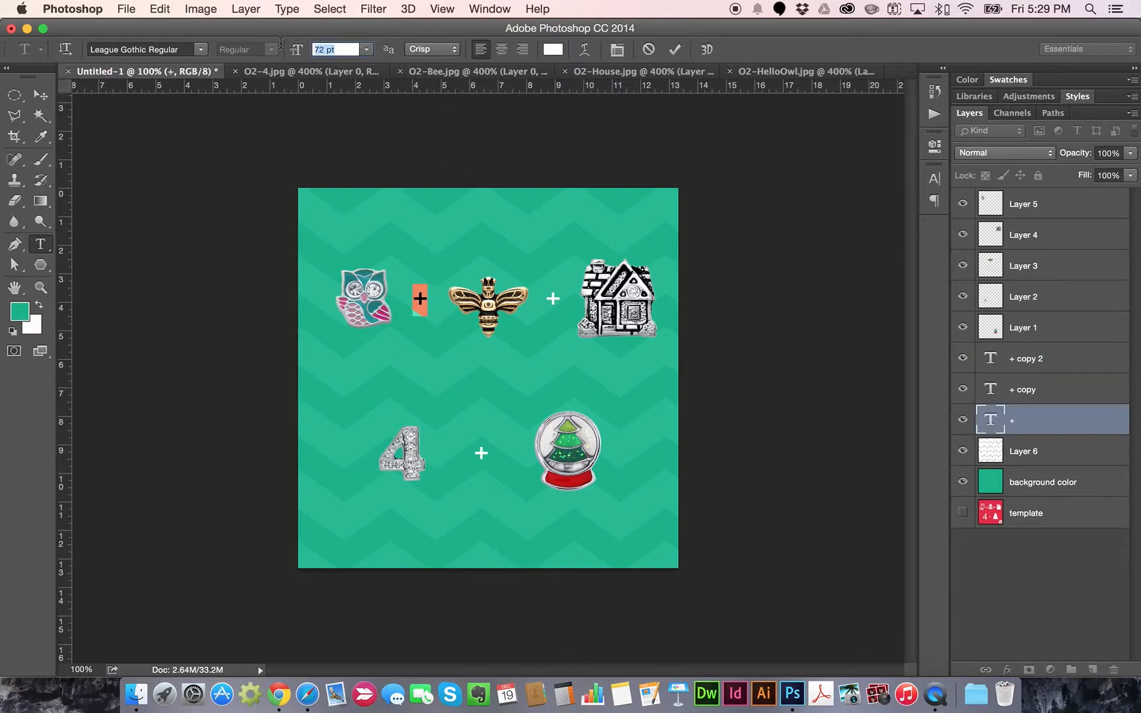
type("100")
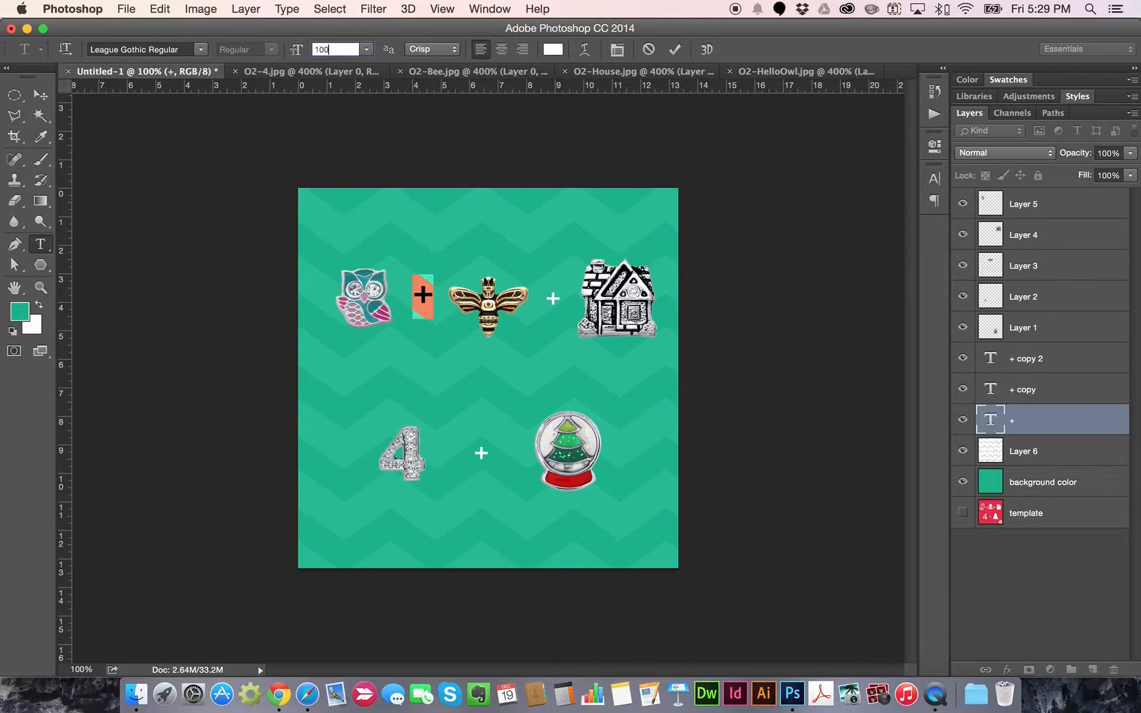
left_click(41, 95)
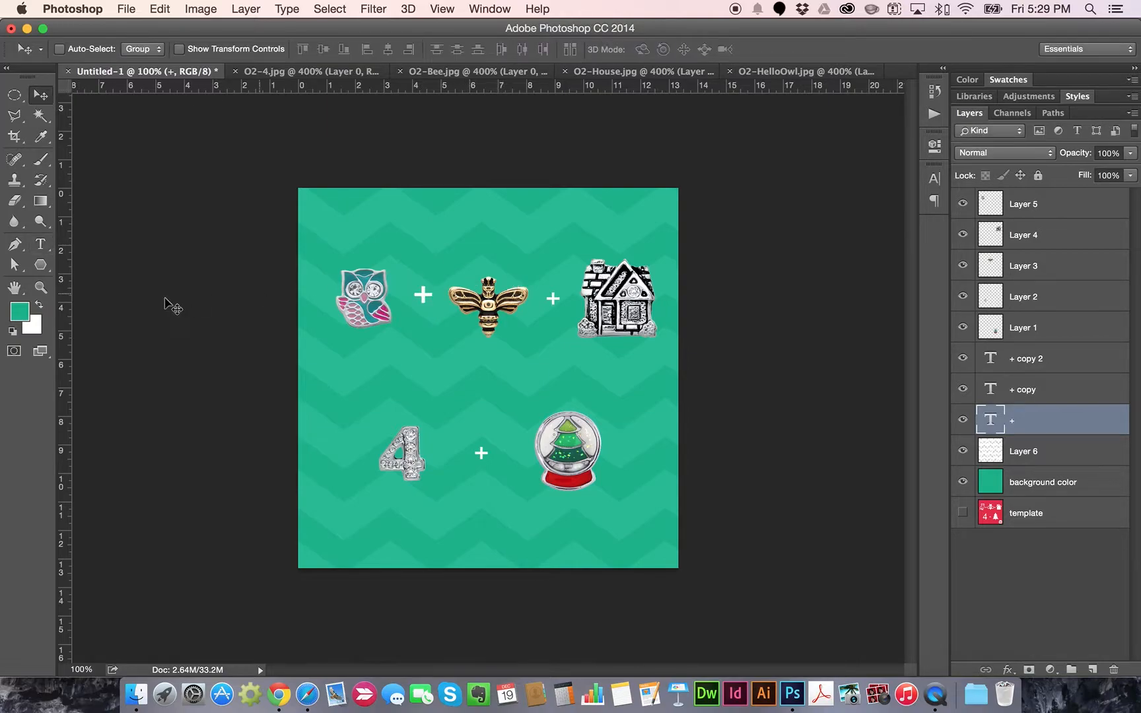
key("Left")
key("Left")
key("Left")
Resize the plus signs between bee and house and between 4 and snow globe to 100 pt
left_click(37, 245)
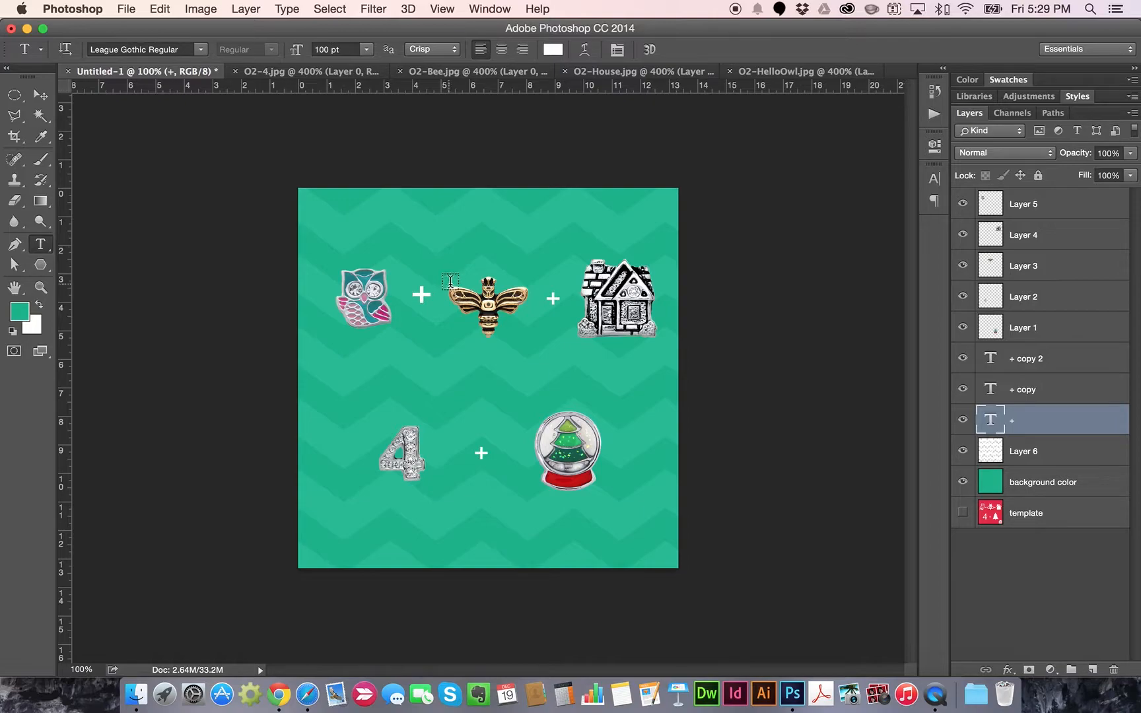
double_click(553, 298)
left_click(346, 53)
type("100")
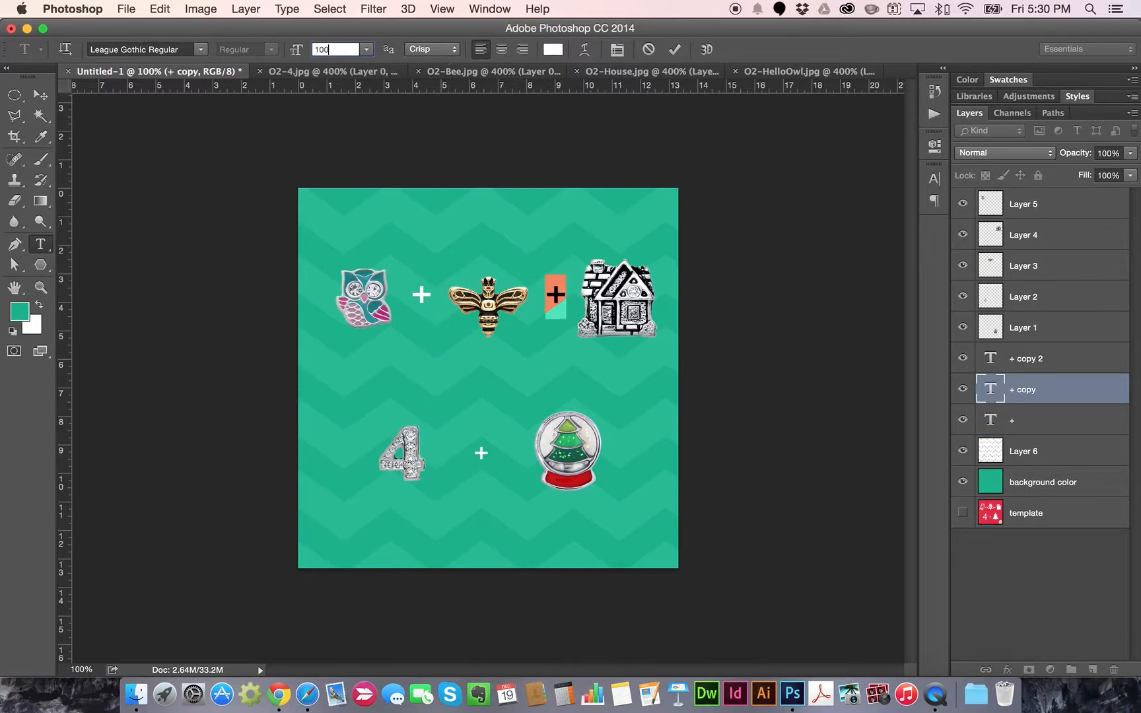
left_click(40, 95)
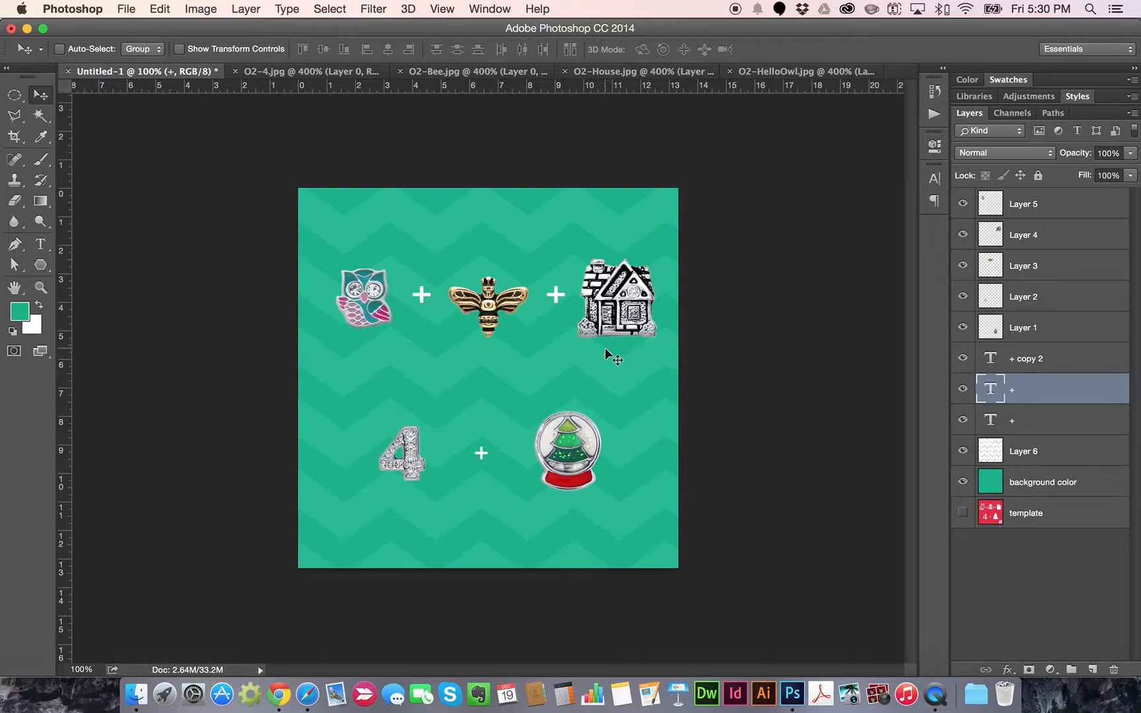
left_click(1012, 351)
left_click(46, 245)
double_click(482, 454)
left_click(350, 48)
type("100")
left_click(40, 94)
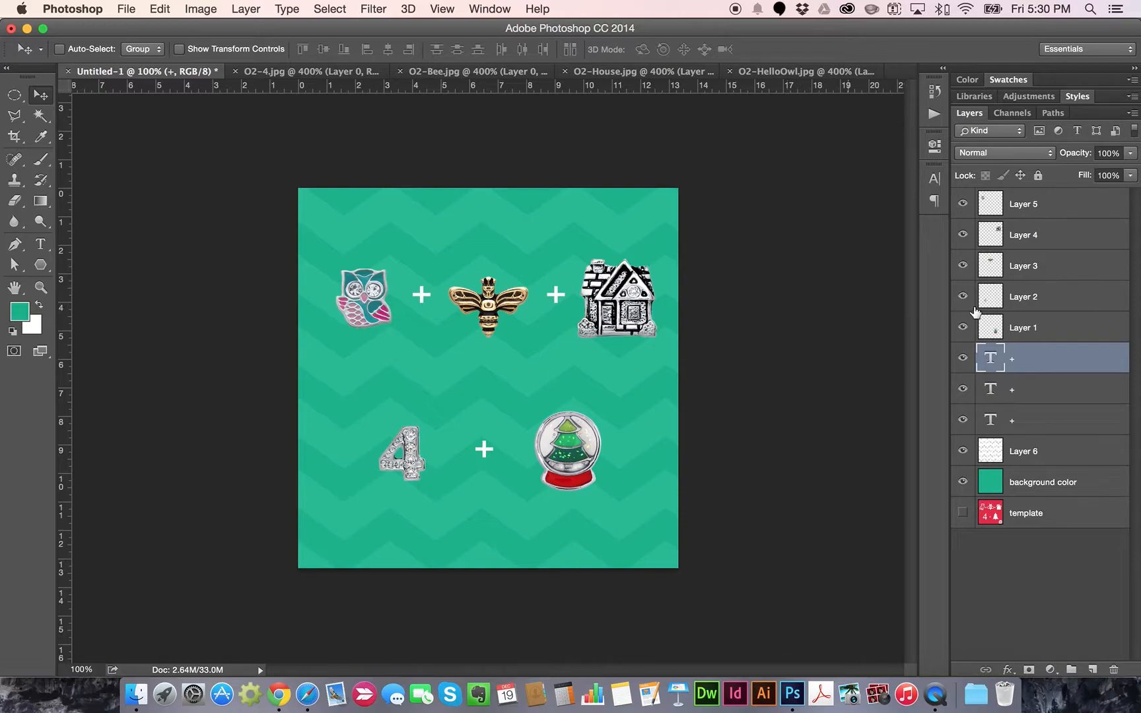
Rename the owl charm layer to 'owl' and Layer 4 to 'house'
left_click(1028, 241)
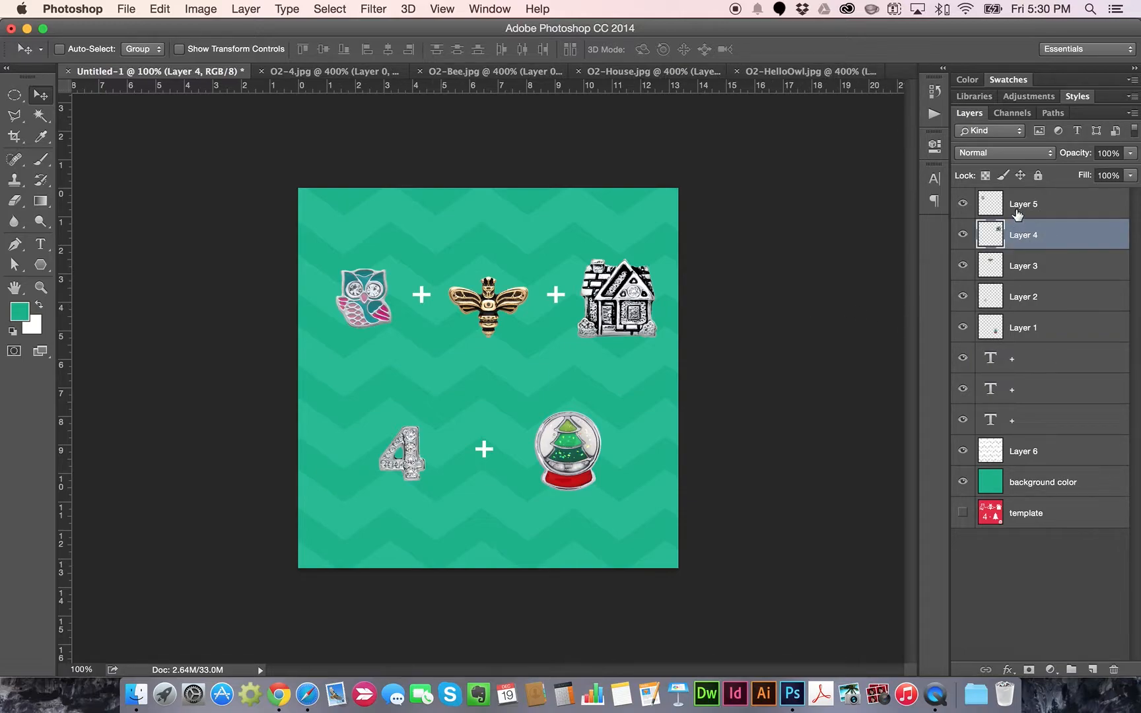
left_click(1023, 207)
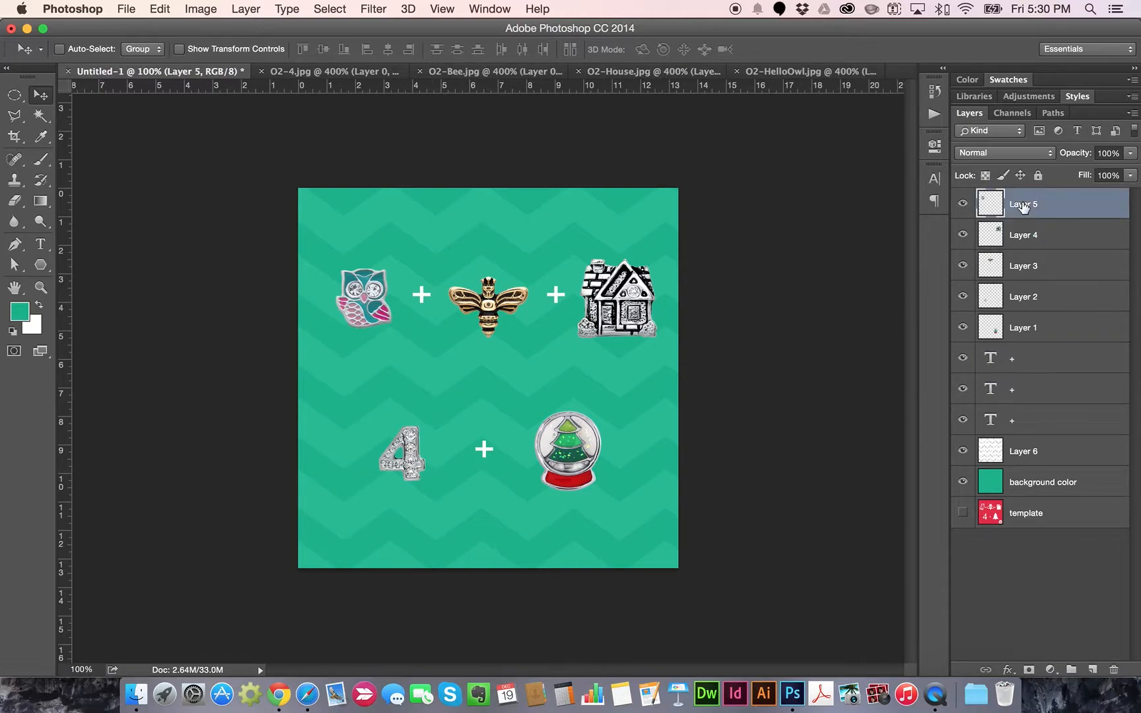
left_click(1023, 421, "shift")
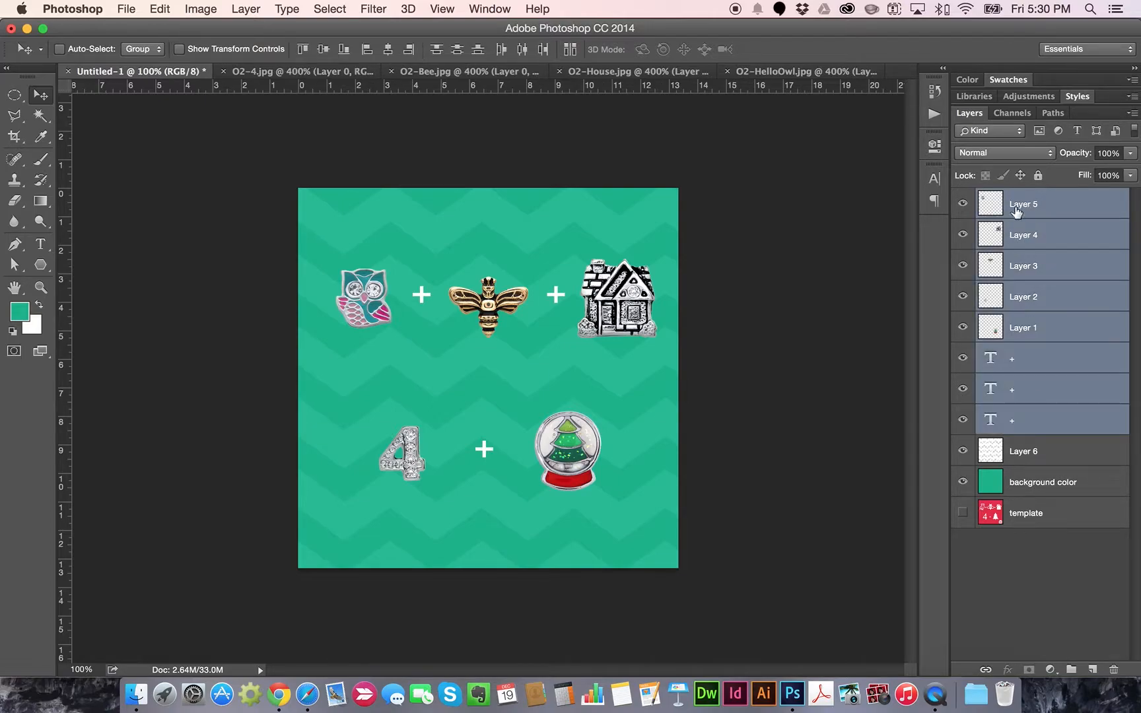
left_click(1055, 211)
double_click(1022, 206)
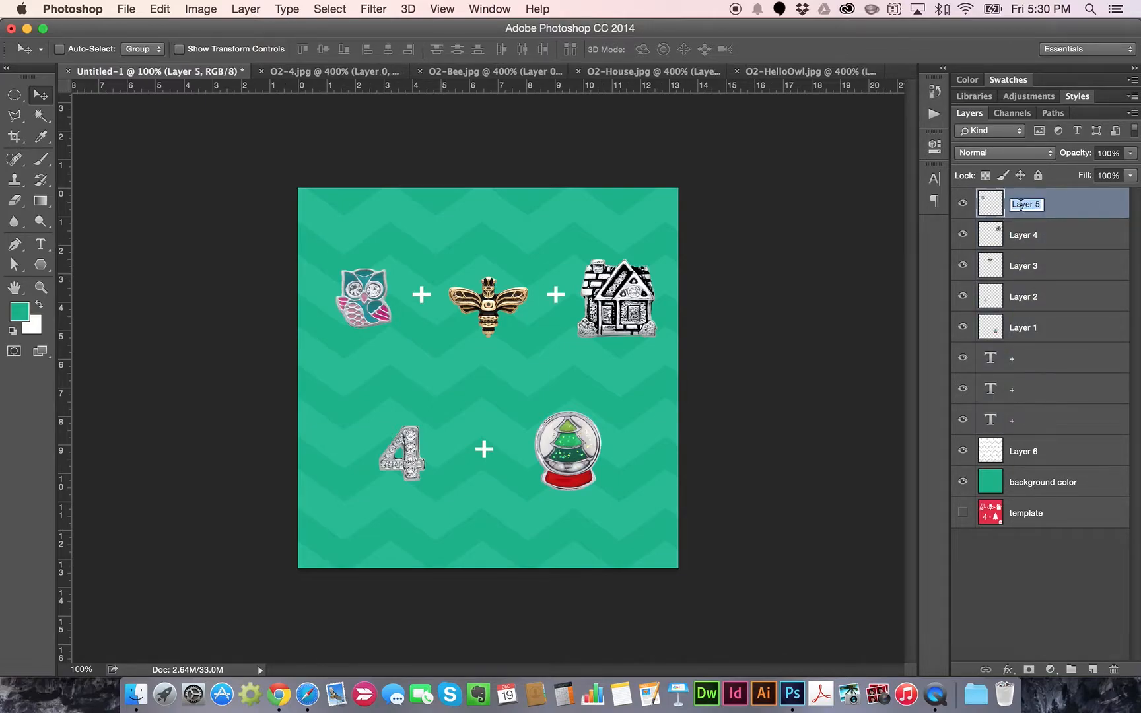
type("owl")
key("Return")
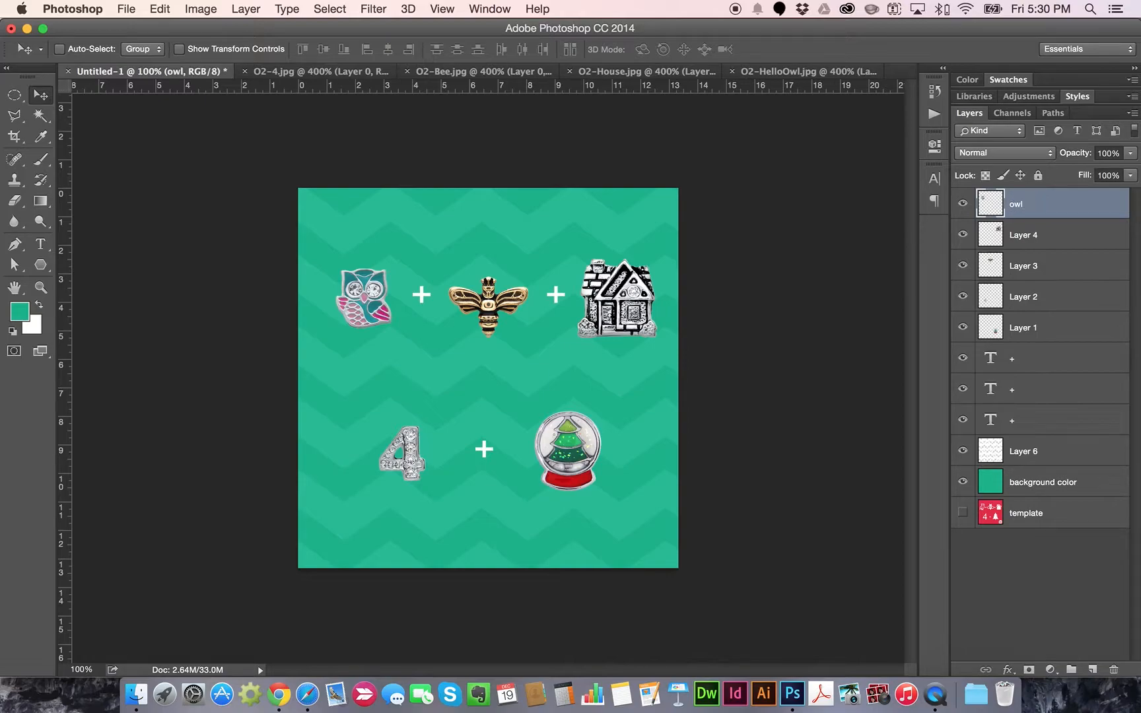
double_click(1024, 235)
type("house")
key("Return")
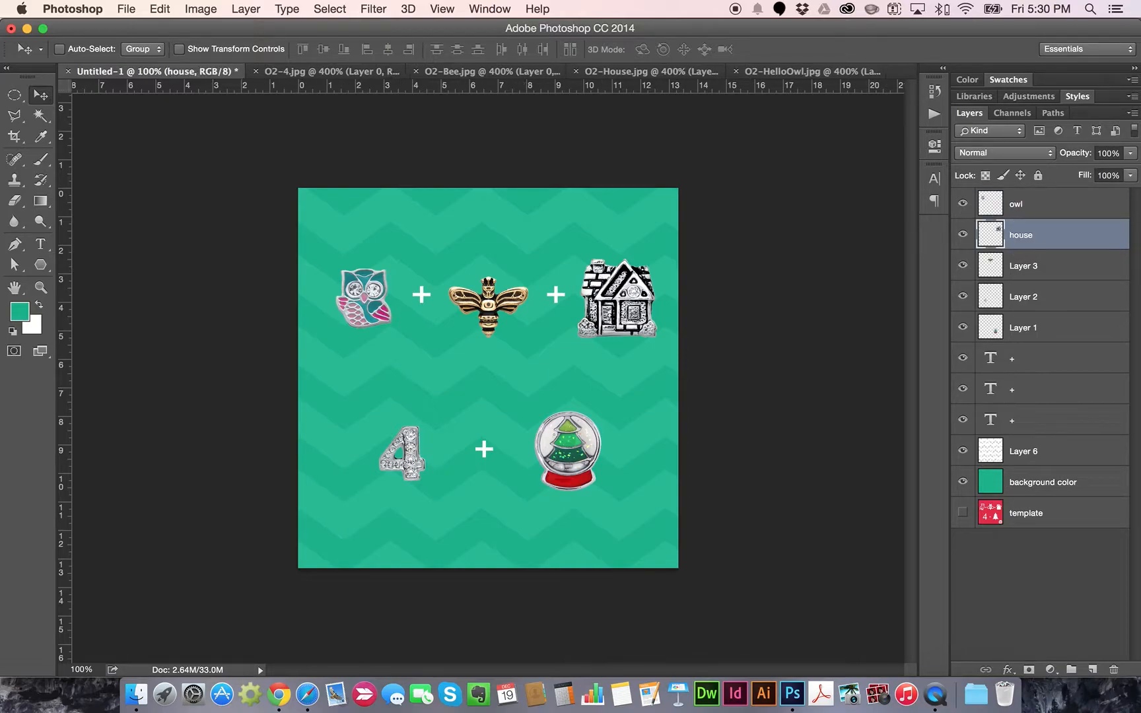
Rename the remaining charm layers 'bee', '4' and 'tree', then select owl through the plus layers
double_click(1024, 265)
type("bee")
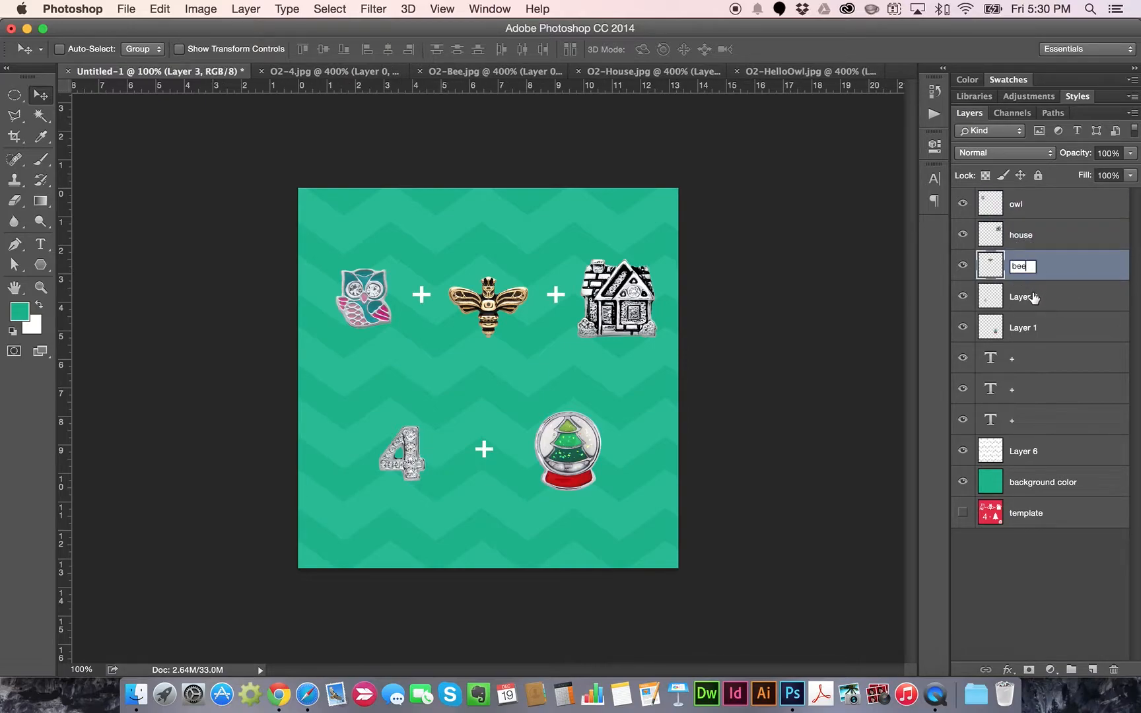
key("Tab")
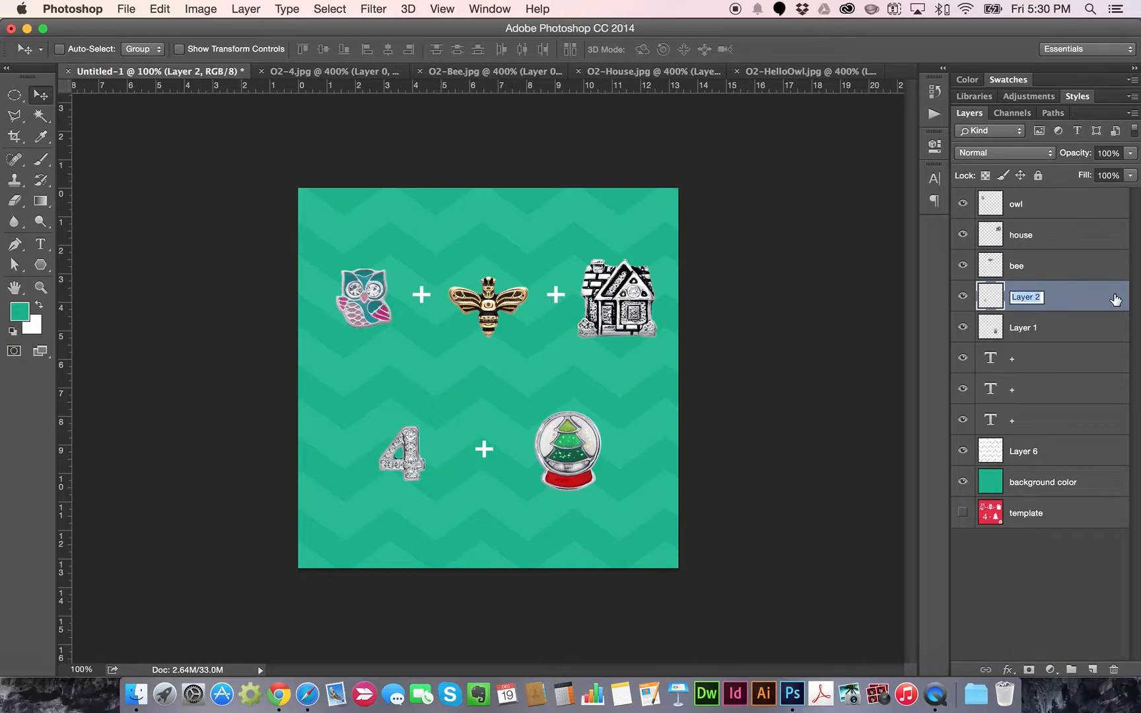
type("4")
key("Return")
double_click(1023, 329)
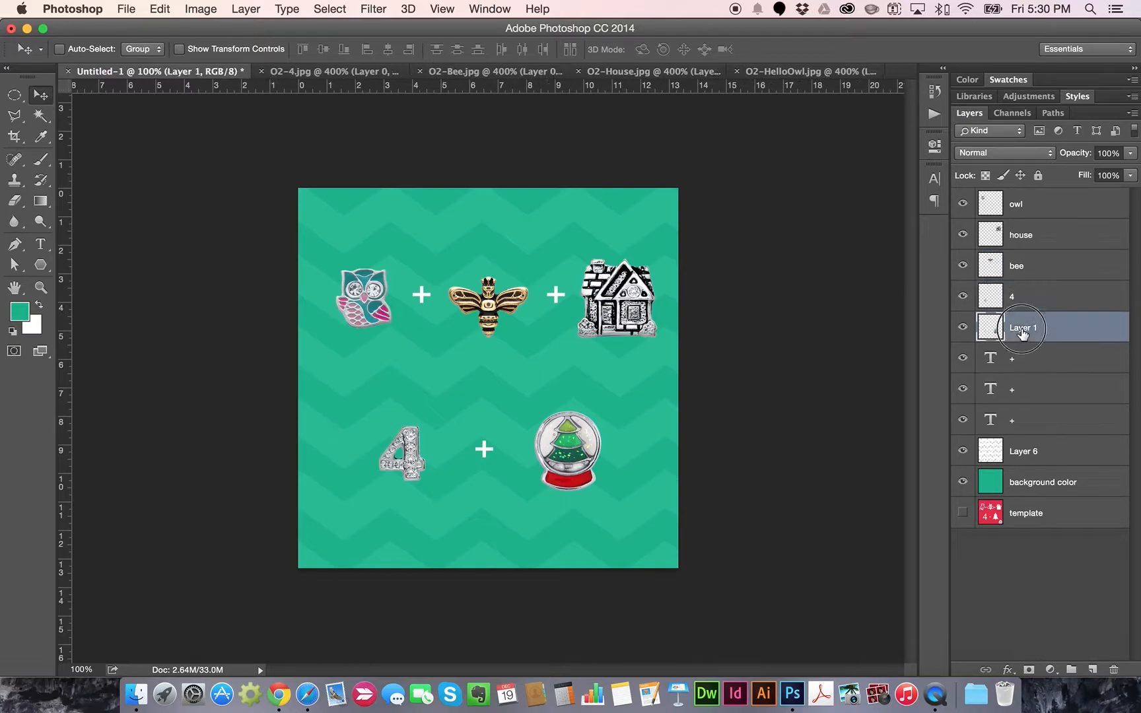
type("tree")
key("Return")
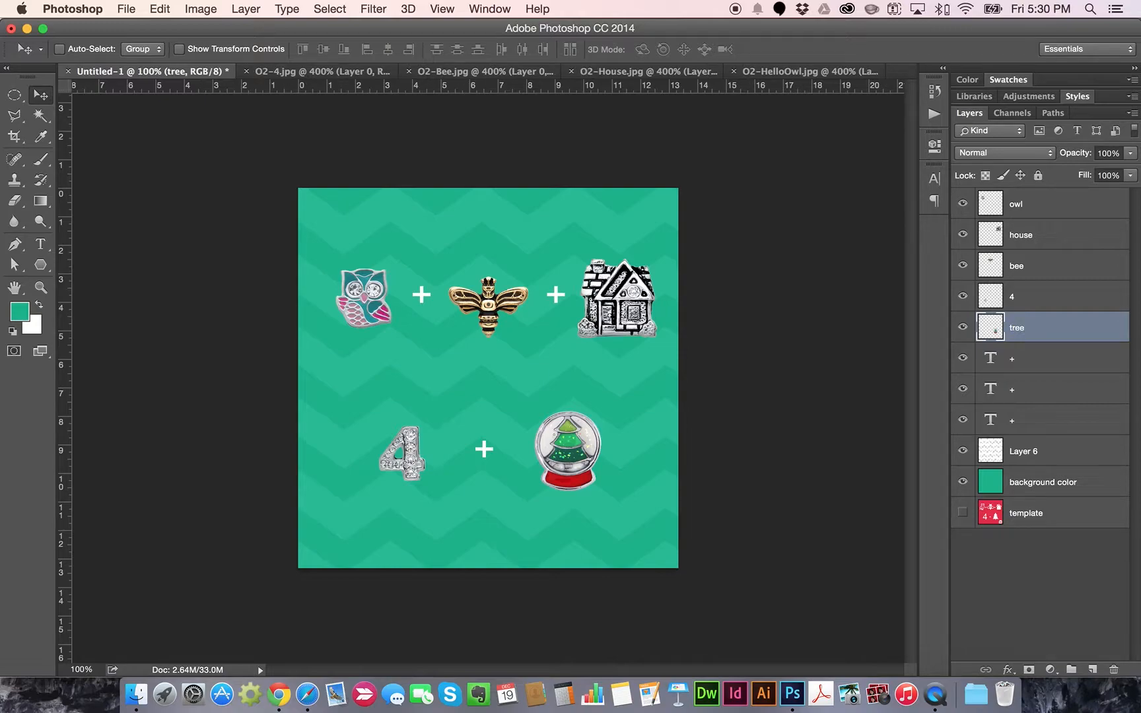
left_click(1026, 210)
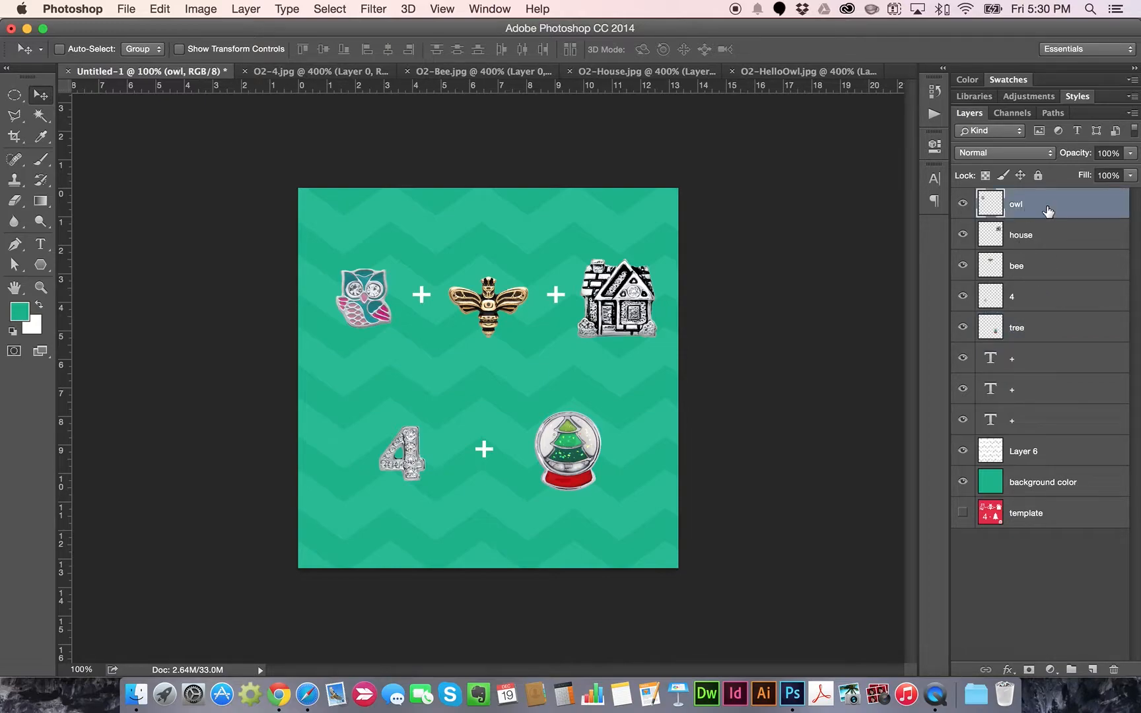
left_click(1037, 429, "shift")
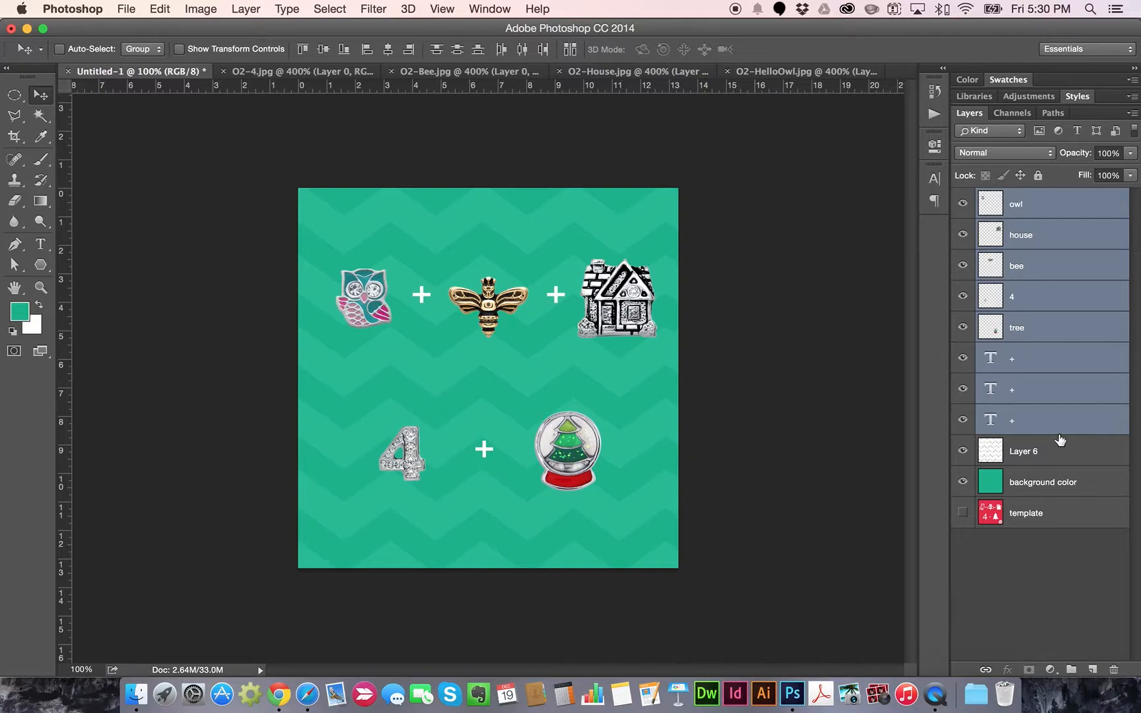
Nudge the artwork left, then move the second-row tree, 4 and plus layers up
key("Left")
key("Left")
key("Left")
key("Left")
key("Left")
key("Left")
key("Left")
key("Left")
key("Left")
key("Down")
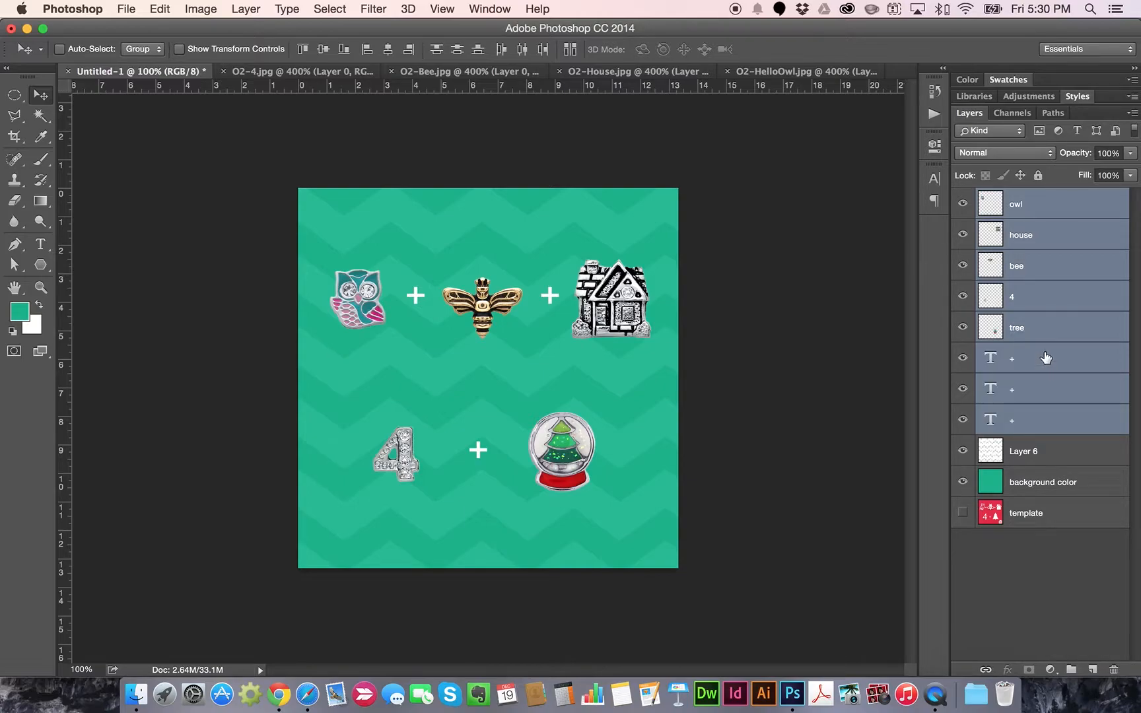
left_click(1042, 331)
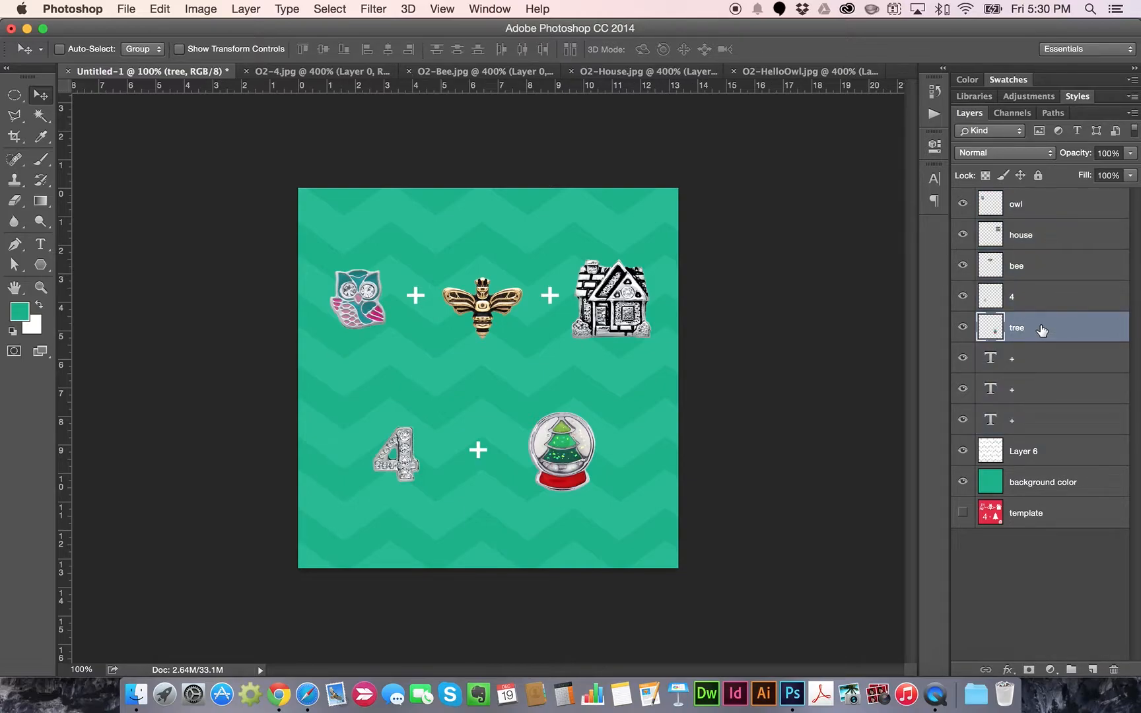
left_click(1040, 298, "shift")
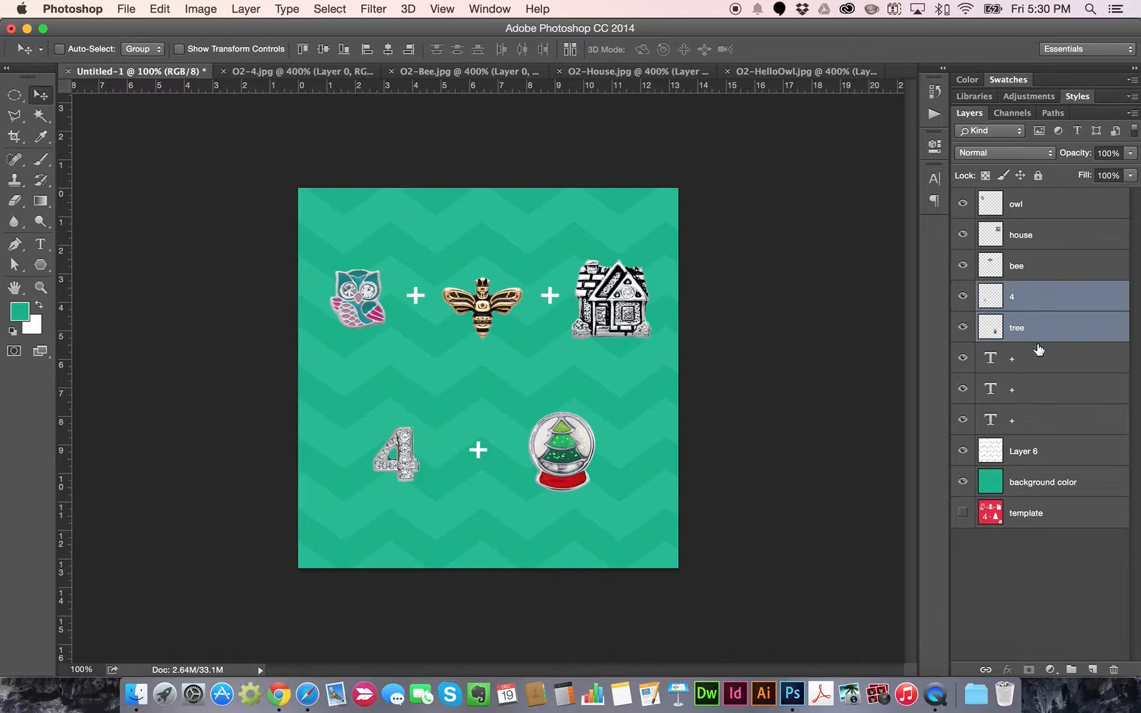
left_click(1040, 360)
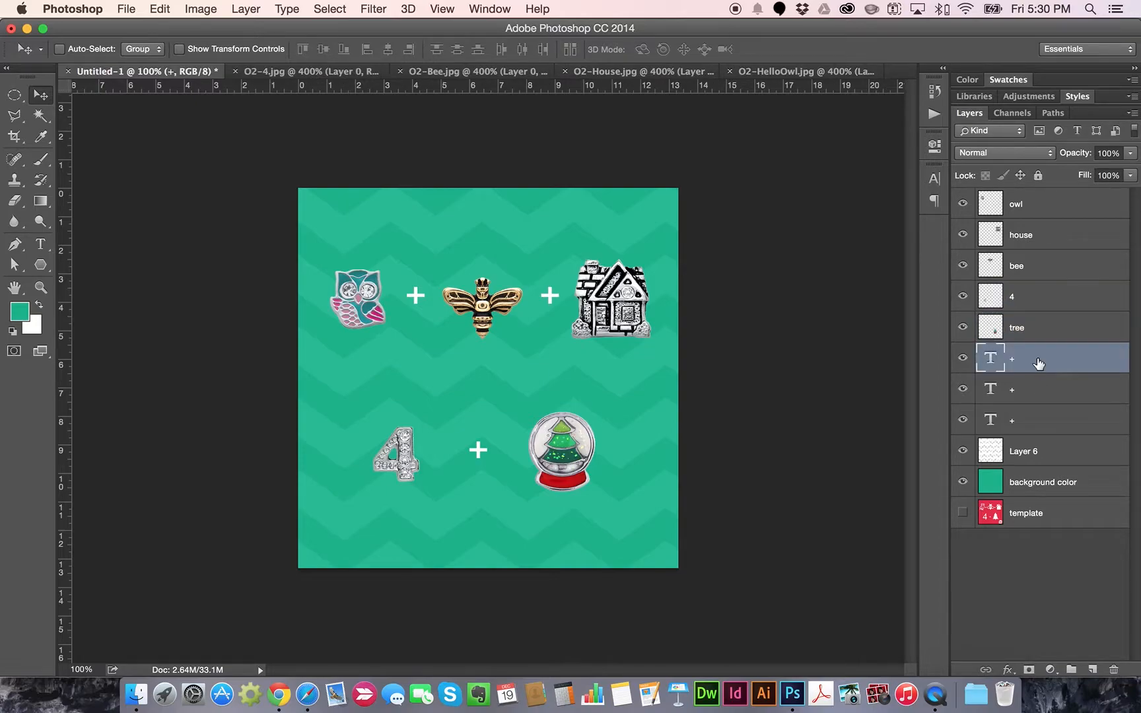
left_click(1031, 304, "shift")
key("shift+Up")
key("shift+Up")
key("shift+Up")
key("shift+Up")
key("shift+Up")
key("shift+Up")
key("shift+Up")
key("shift+Up")
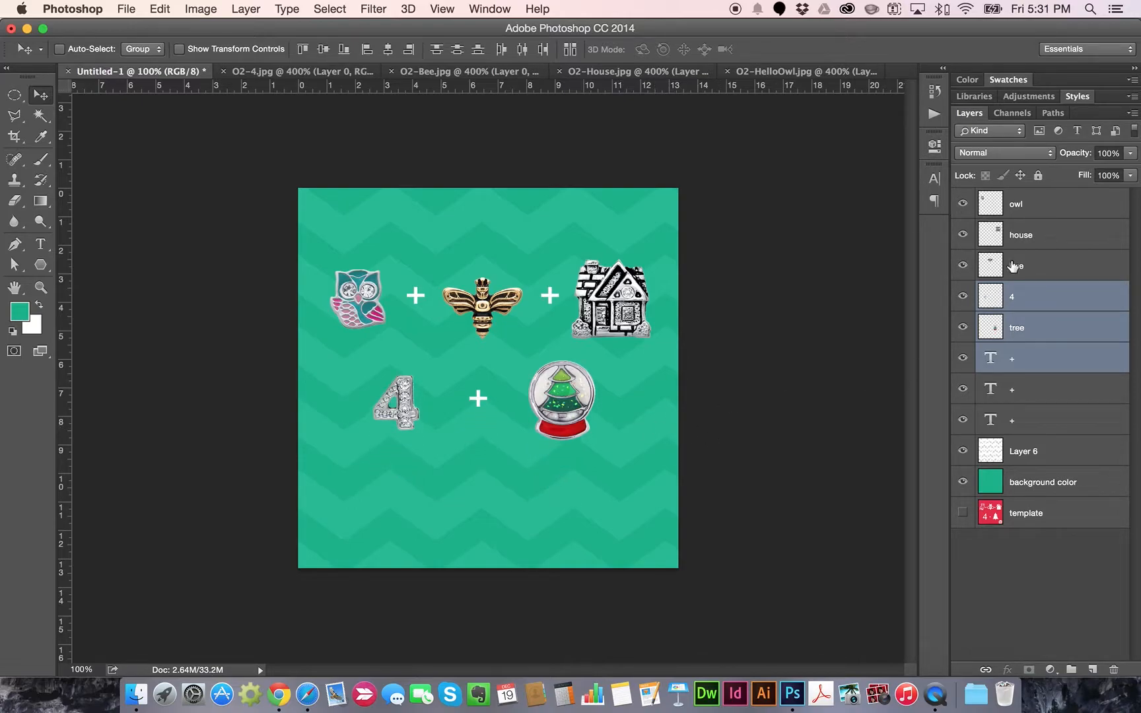
Select all charm and plus layers and shift them higher on the canvas
left_click(1031, 206)
left_click(1031, 421, "shift")
key("shift+Up")
key("shift+Up")
key("shift+Up")
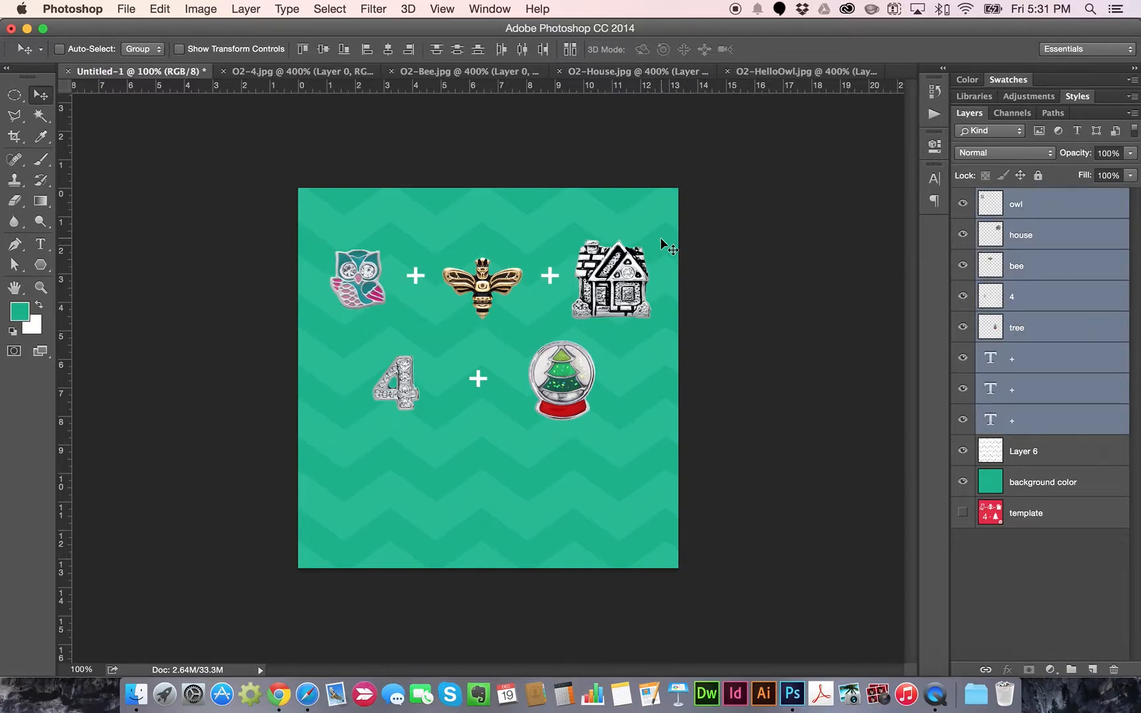
key("shift+Up")
key("shift+Up")
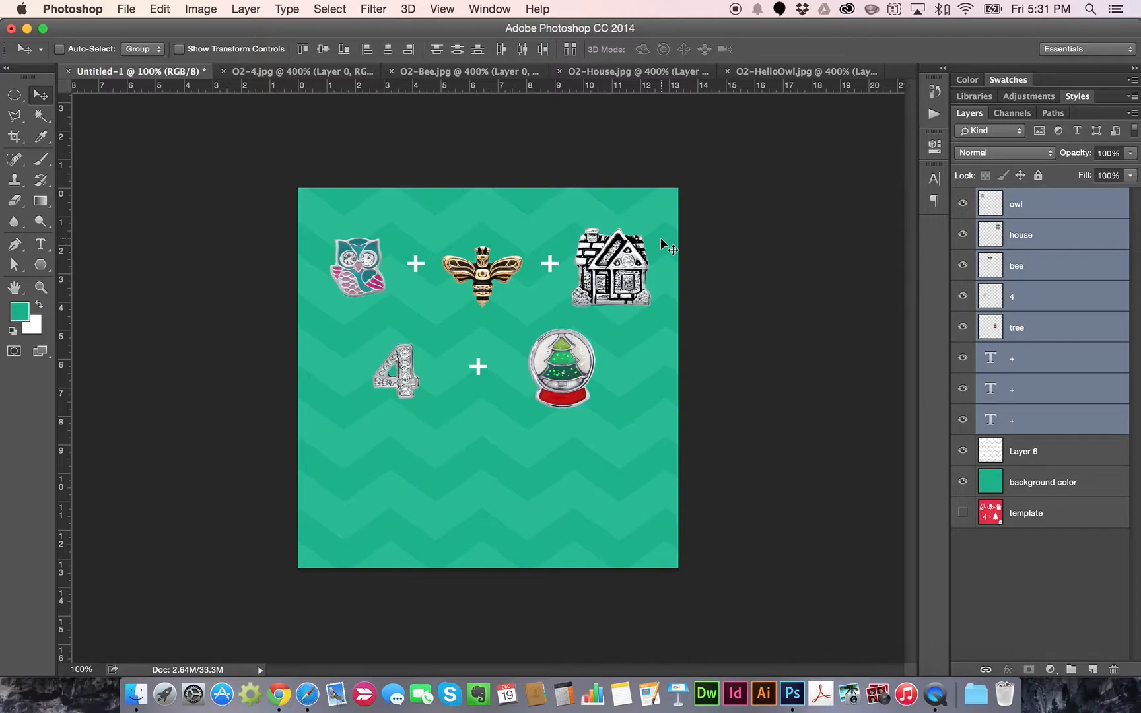
key("Up")
key("Up")
key("Up")
key("Up")
key("Up")
key("Up")
key("Down")
key("Down")
key("Down")
key("Down")
key("Down")
key("Down")
key("Down")
key("Down")
key("Down")
key("Down")
key("Down")
key("Down")
key("Down")
key("Down")
key("Down")
key("Down")
key("Down")
key("Down")
key("Down")
key("Down")
key("Down")
key("Down")
key("Down")
key("Down")
key("Down")
key("Down")
key("Down")
key("Down")
key("Down")
key("Down")
key("Down")
key("Down")
key("Up")
key("Up")
key("Up")
key("Up")
key("Up")
key("Up")
key("Up")
key("Up")
key("Up")
key("Up")
key("Up")
key("Up")
key("Up")
key("Up")
key("Up")
key("Up")
key("Up")
key("Up")
key("Up")
key("Up")
key("Up")
key("Up")
key("Up")
key("Up")
key("Up")
key("Up")
key("Up")
key("Up")
key("Up")
key("Up")
key("Up")
key("Up")
key("Up")
key("Up")
key("Up")
key("Up")
key("Up")
key("Up")
key("Up")
key("Up")
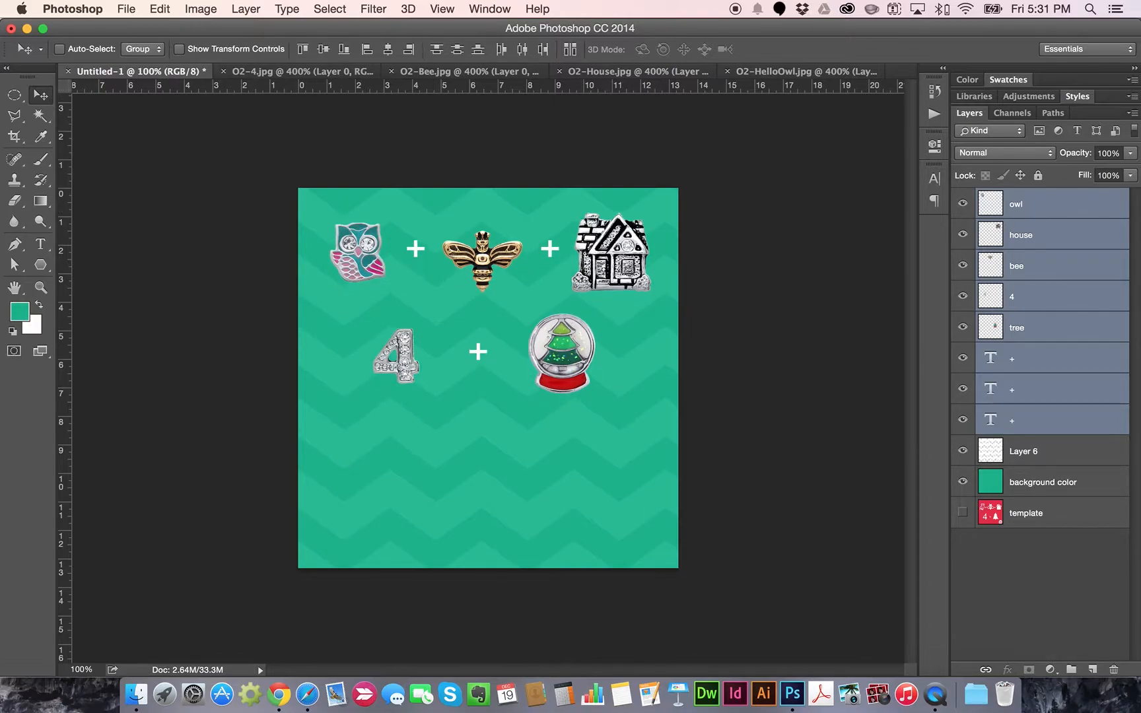
Copy the white Independent Designer logo (O2-Logo-White.png) in Chrome and return to Photoshop
left_click(279, 694)
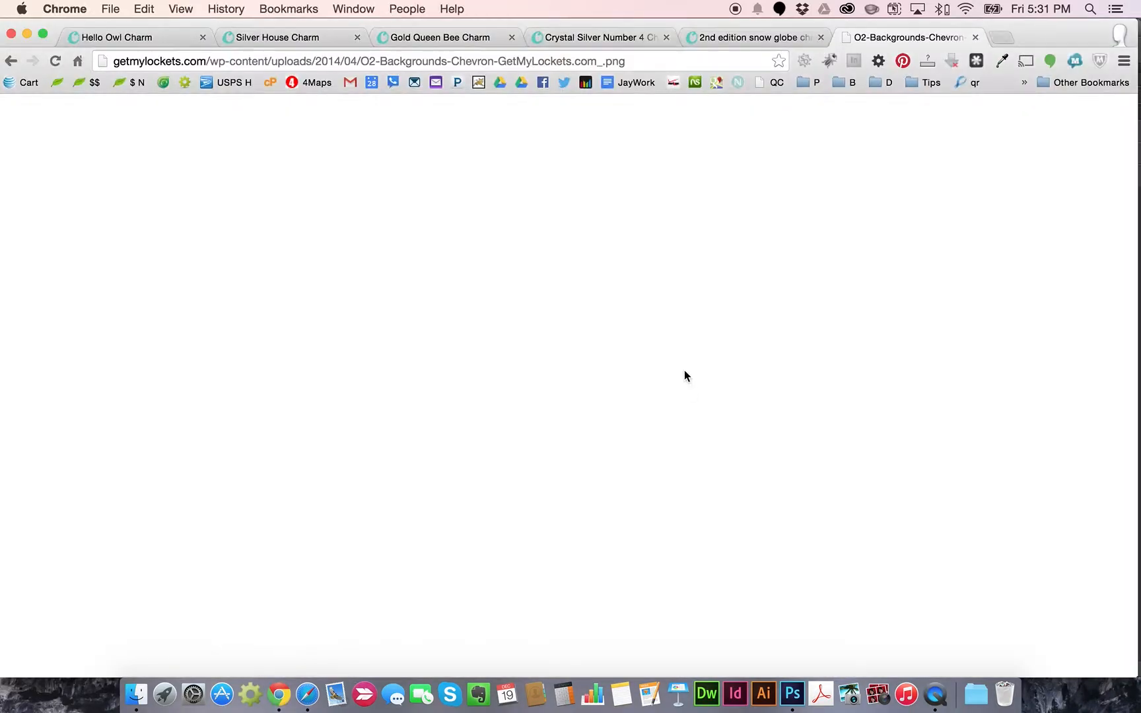
left_click(11, 61)
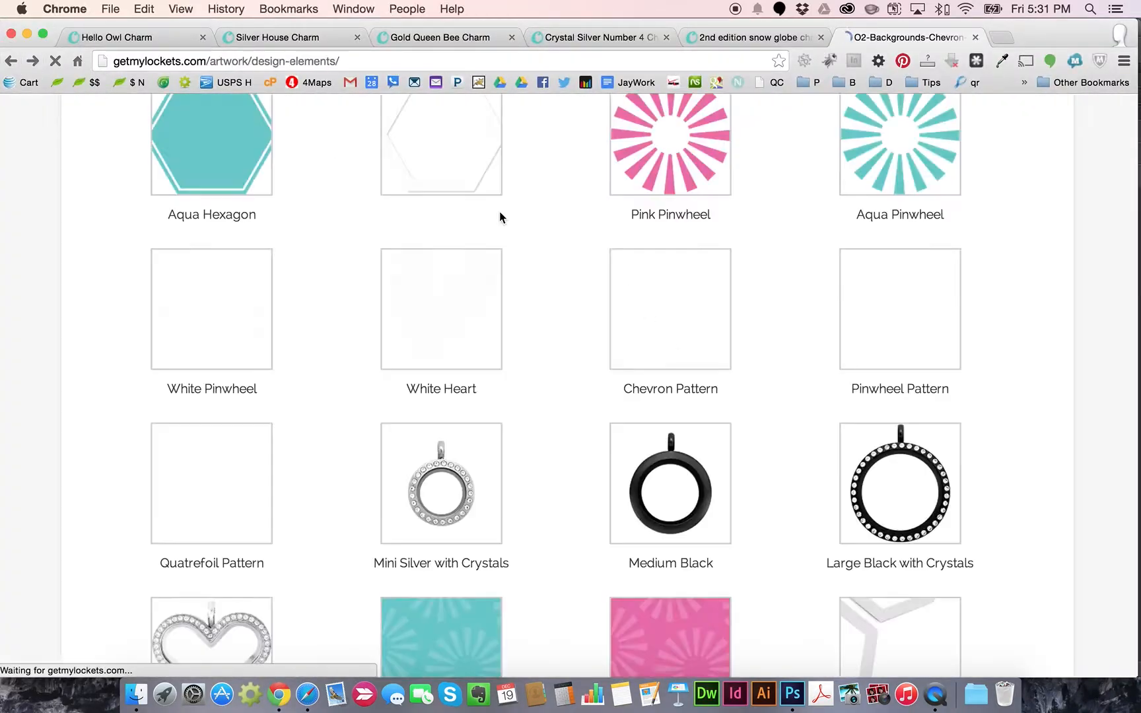
scroll(726, 291, "up", 5)
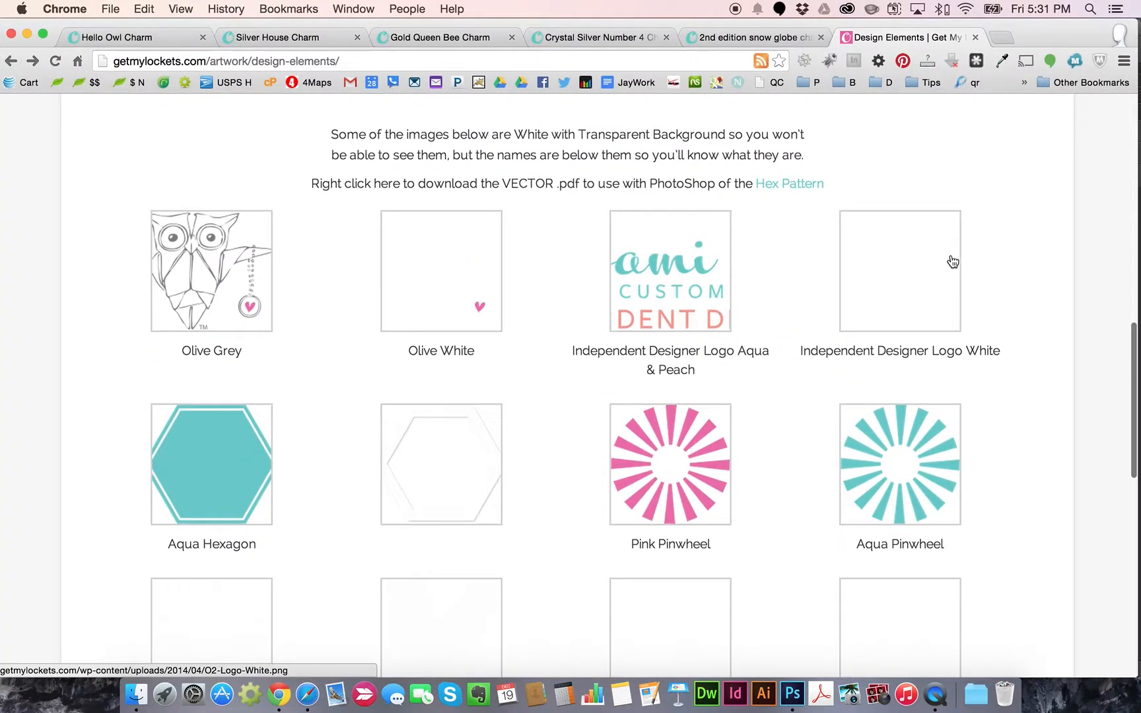
scroll(1047, 285, "down", 9)
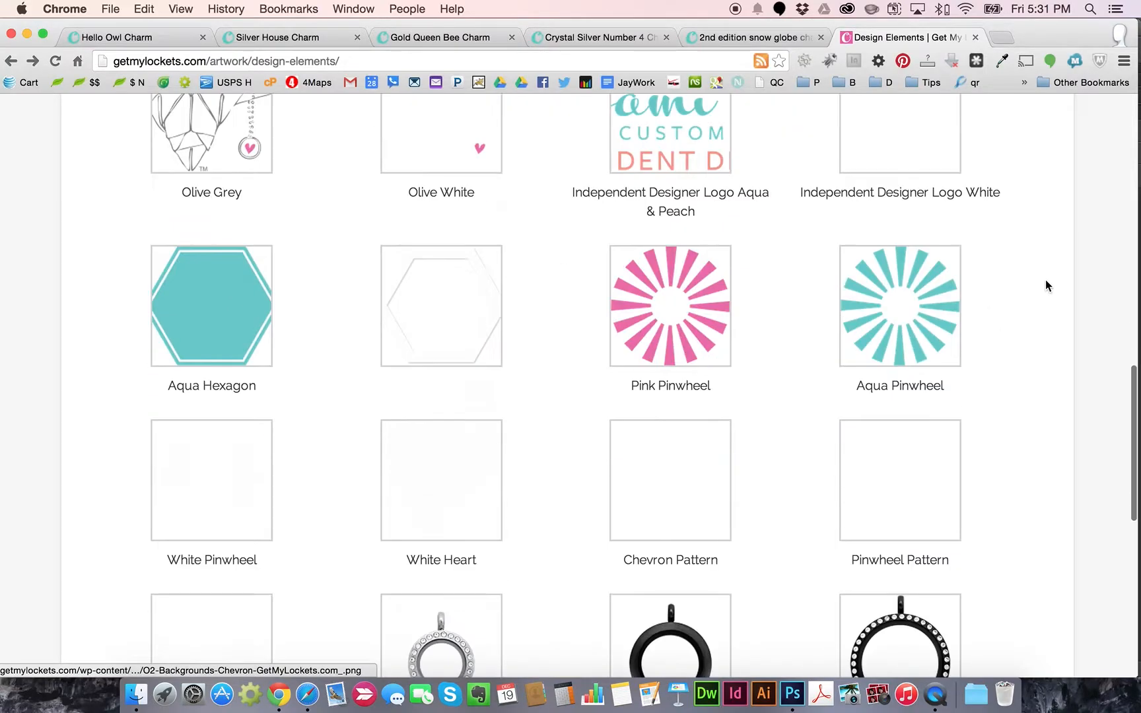
scroll(1046, 285, "down", 3)
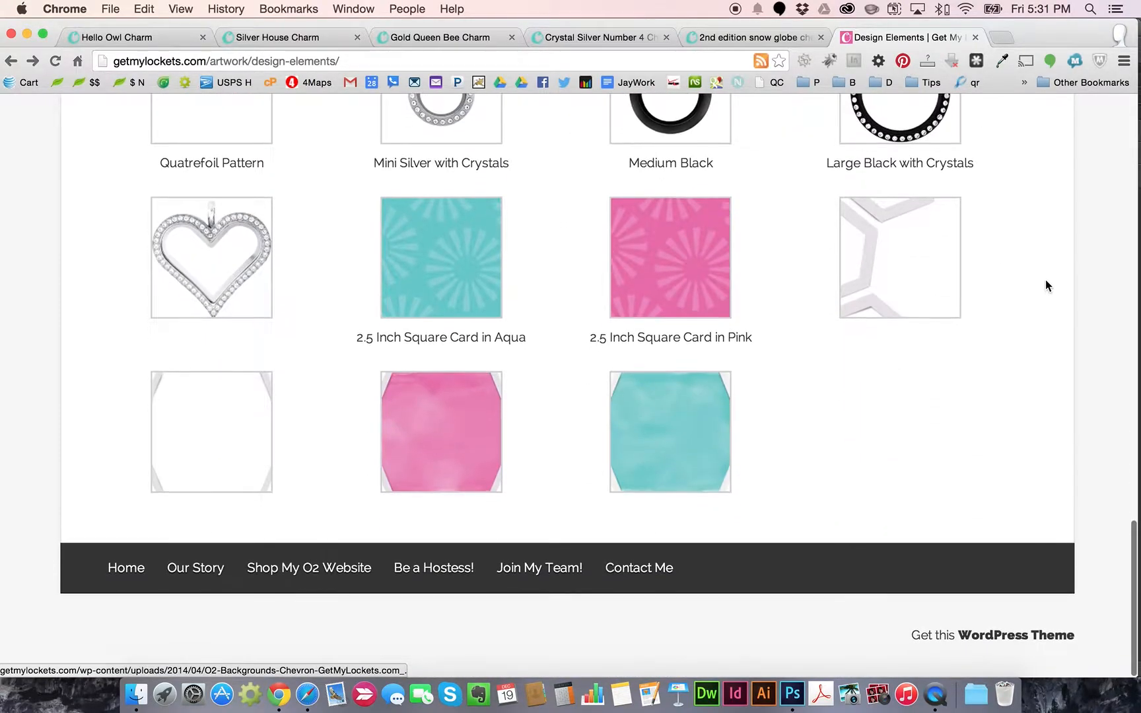
scroll(1046, 285, "up", 6)
scroll(1046, 285, "up", 6)
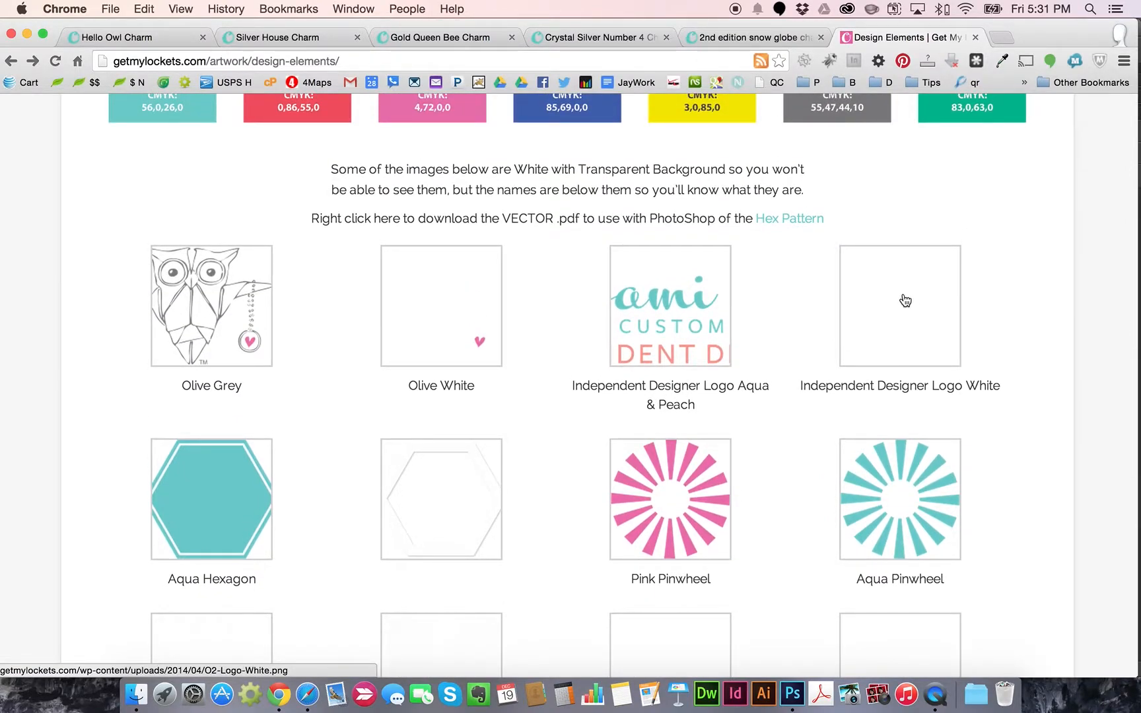
left_click(897, 300)
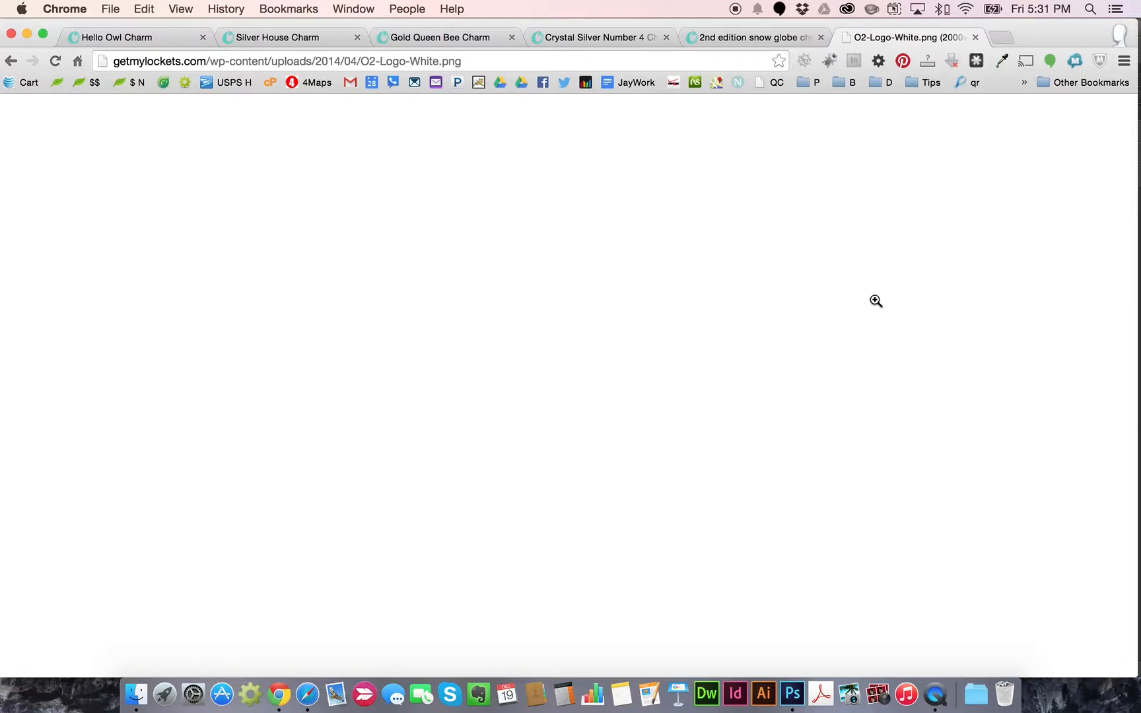
right_click(251, 204)
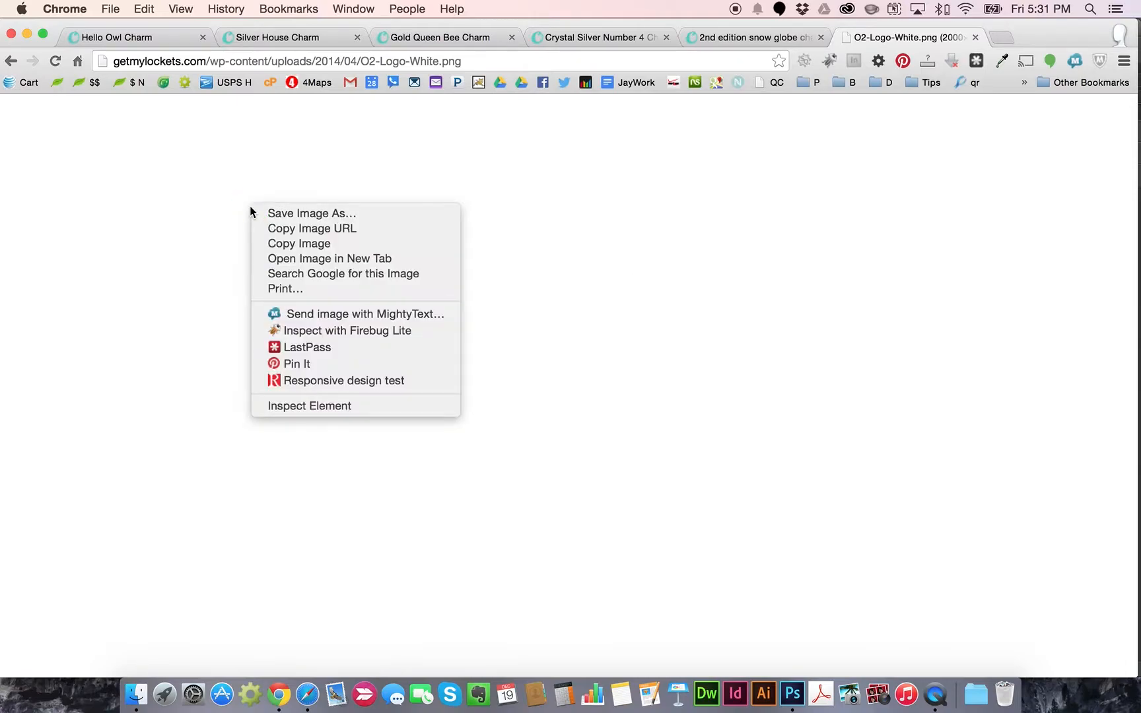
left_click(292, 243)
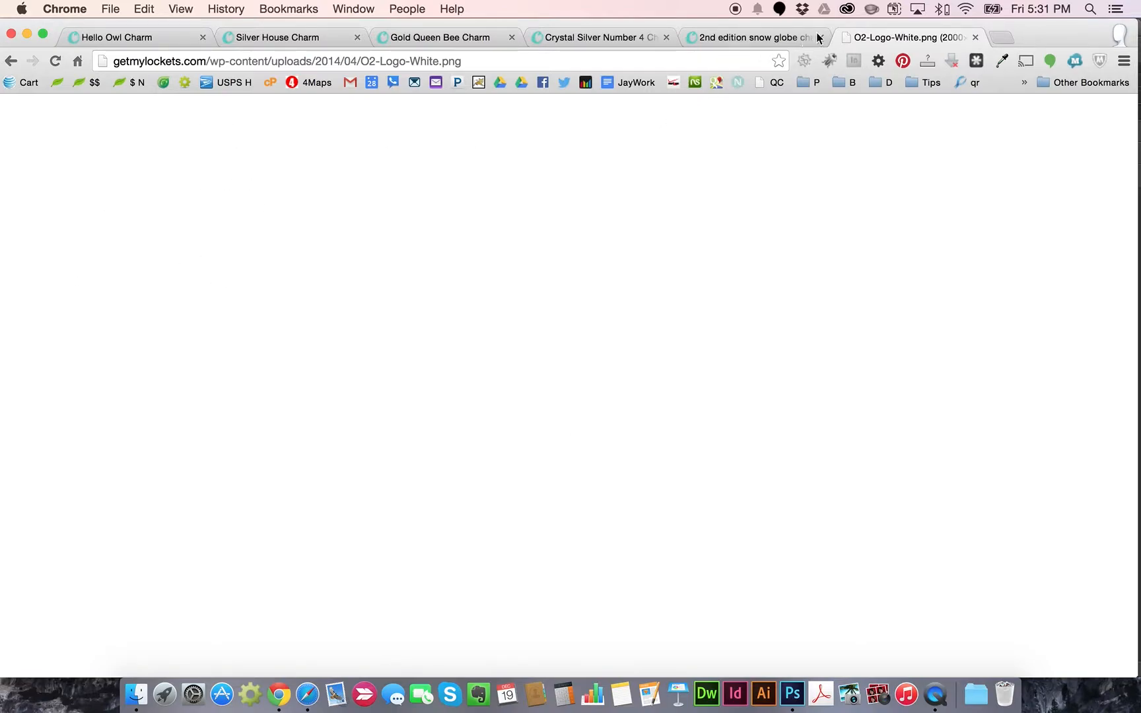
left_click(793, 694)
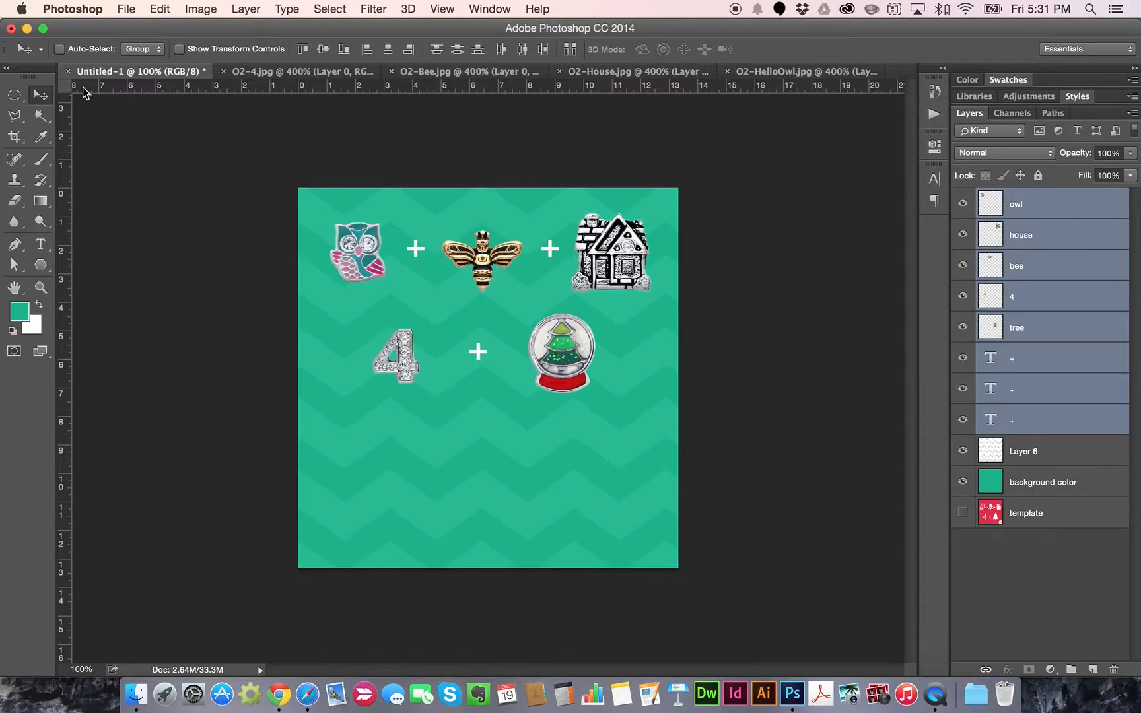
Paste the copied white logo as Layer 7 and drag it lower
left_click(159, 8)
left_click(173, 156)
left_click_drag(512, 377, 537, 317)
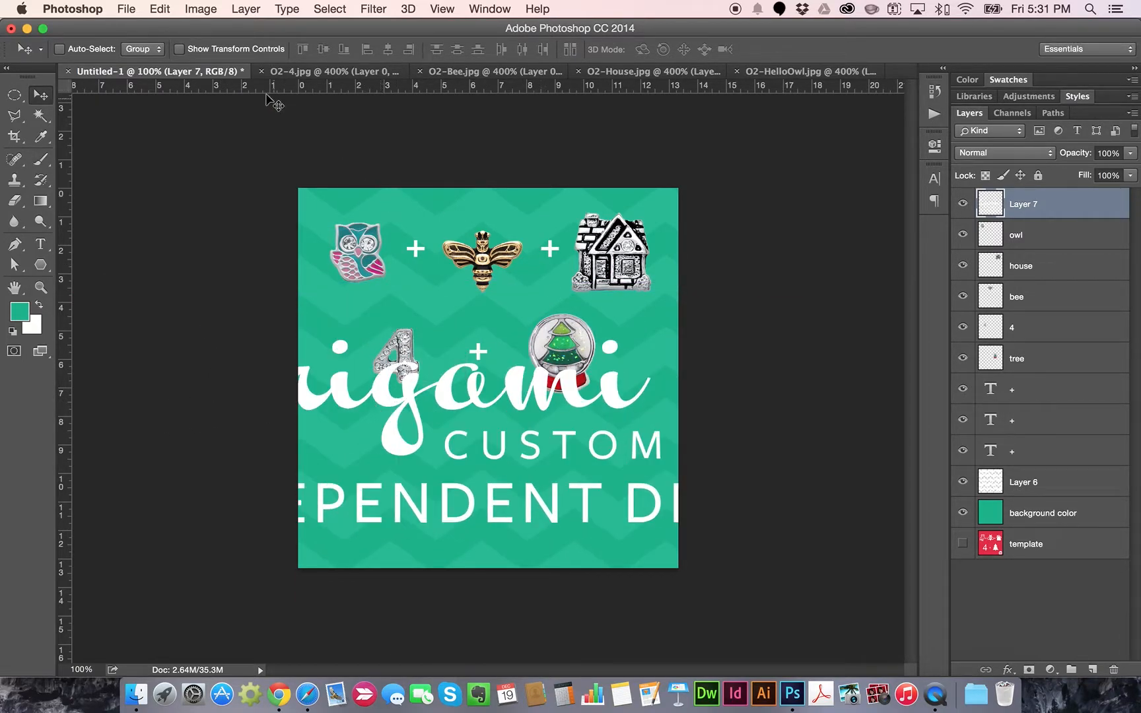
Scale the logo to about 30% and place it at the bottom centre beneath the charms
left_click(160, 7)
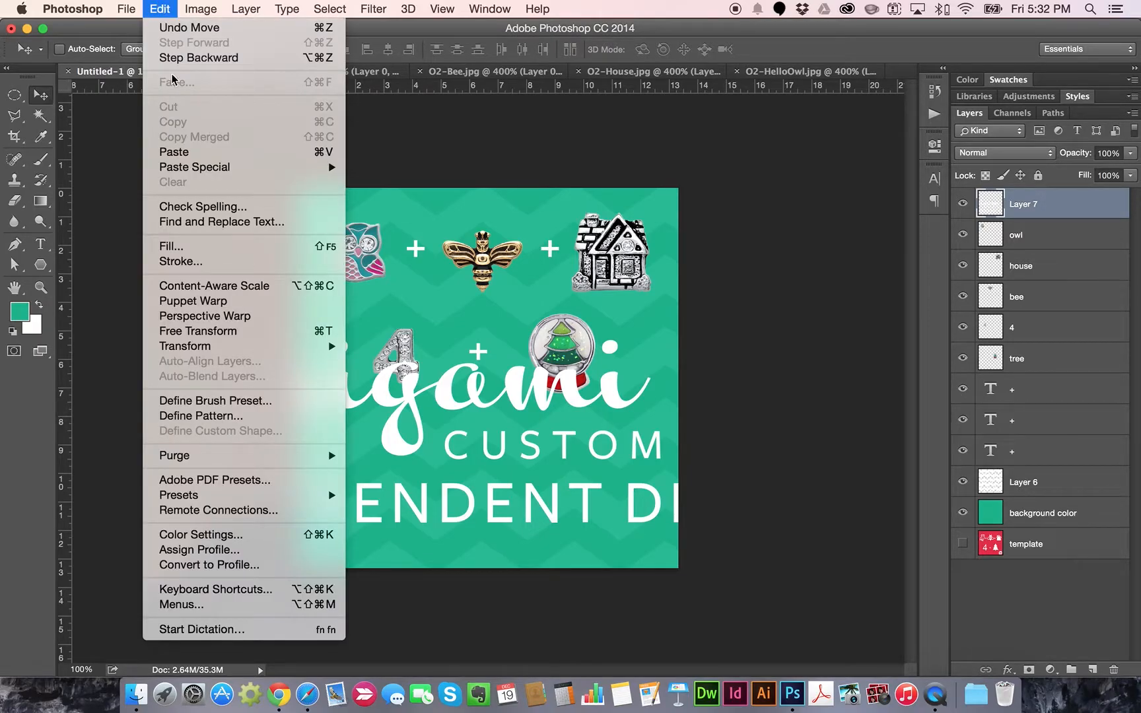
left_click(224, 332)
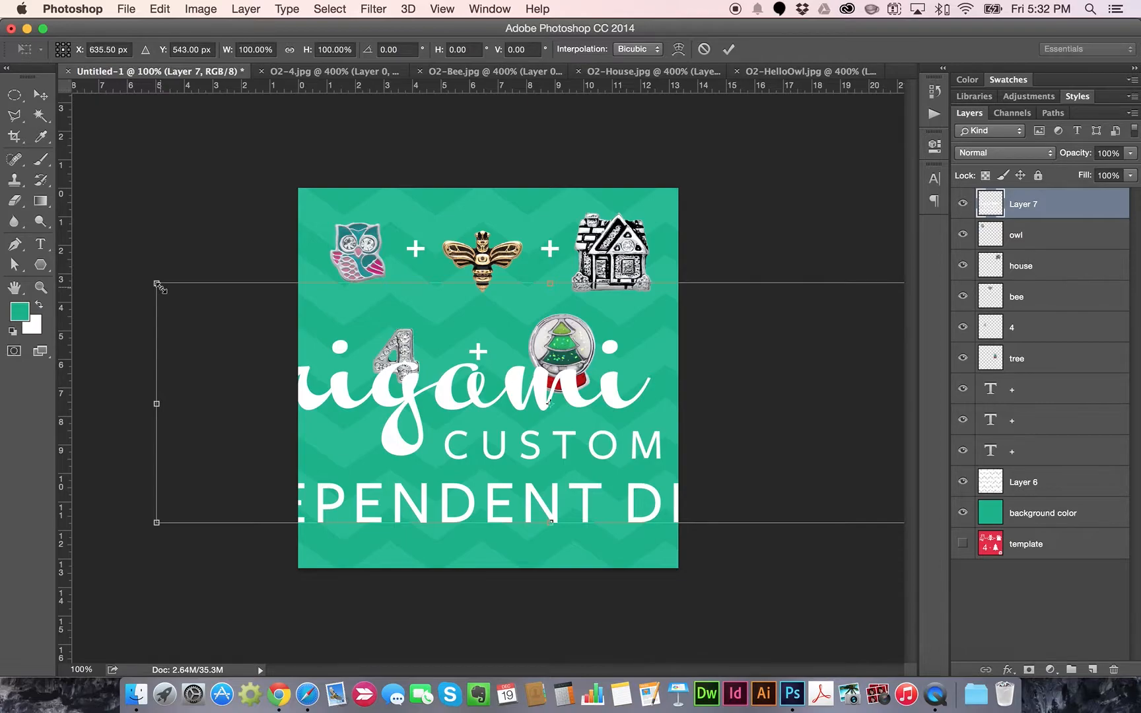
left_click_drag(157, 284, 705, 444)
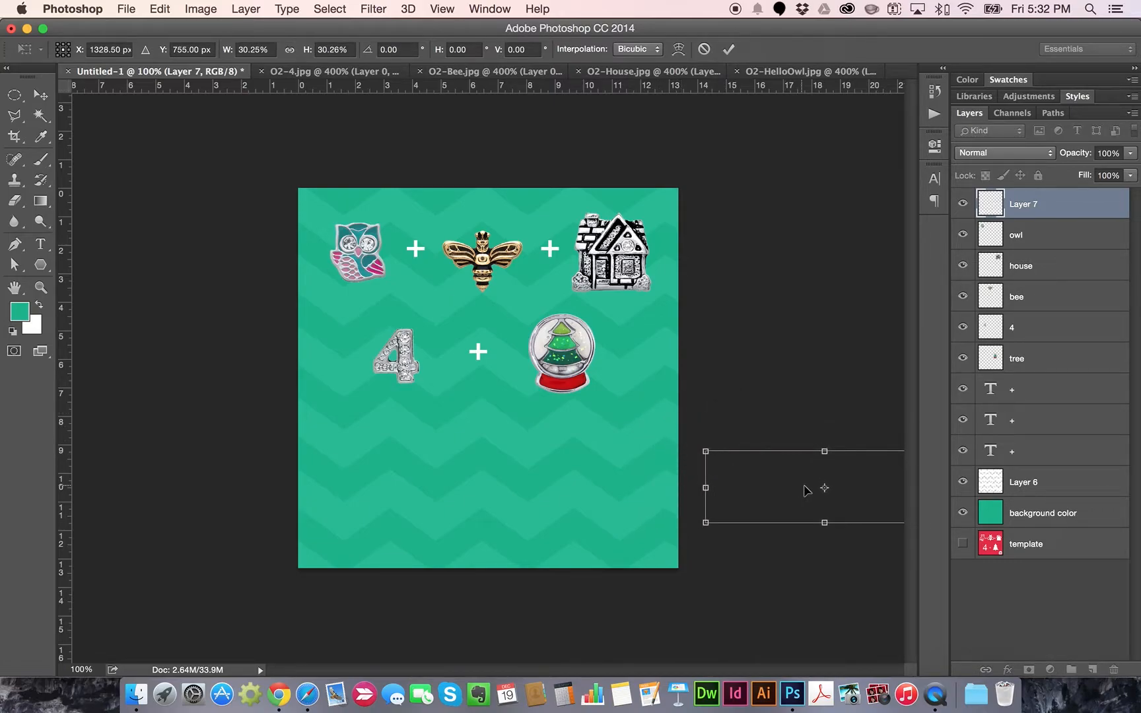
left_click_drag(790, 480, 426, 492)
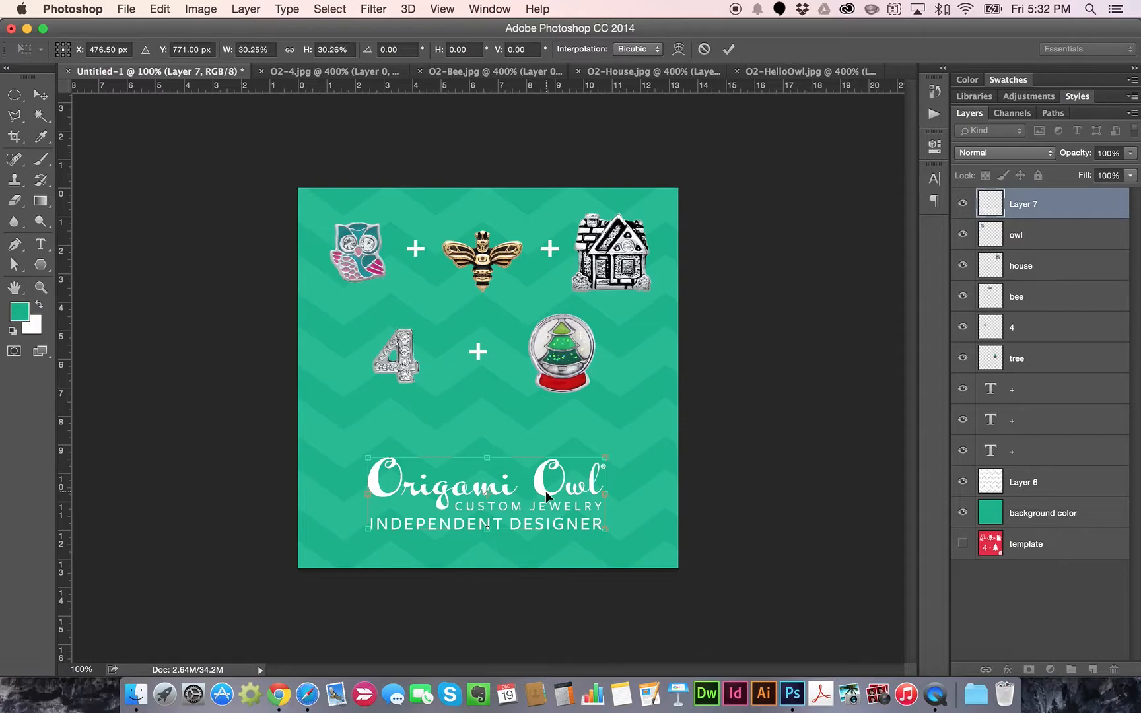
key("Return")
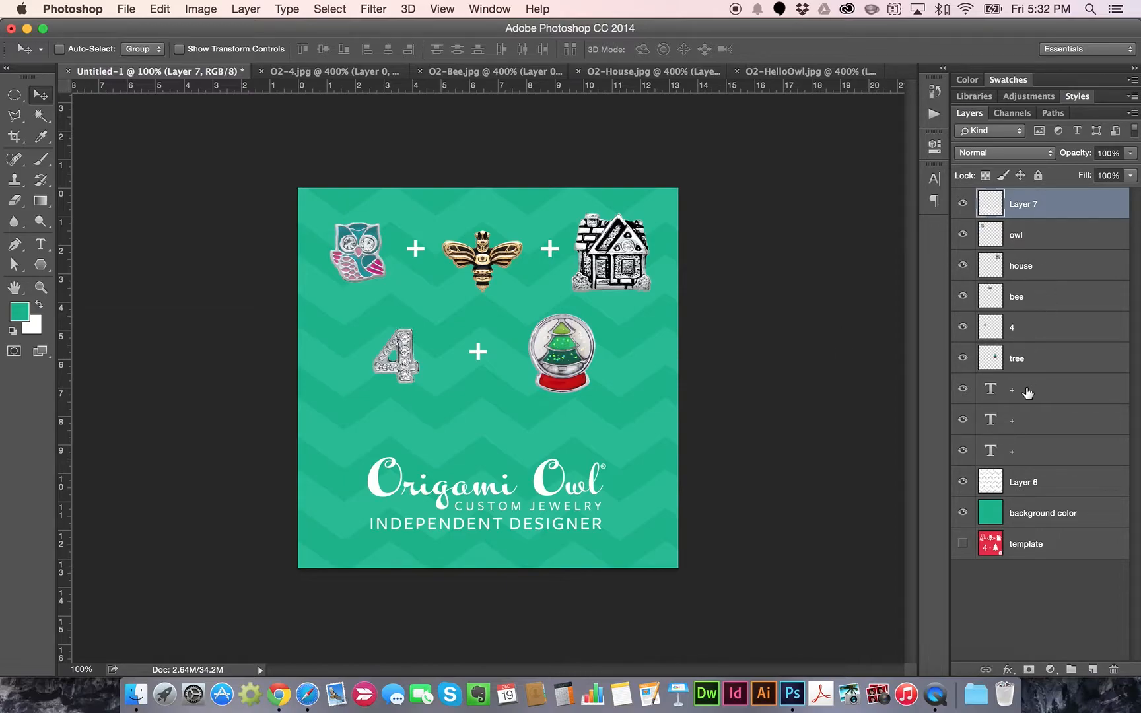
Nudge the selected plus-sign text layers a few pixels left between the charms
left_click(1030, 423)
left_click(1039, 460)
key("Left")
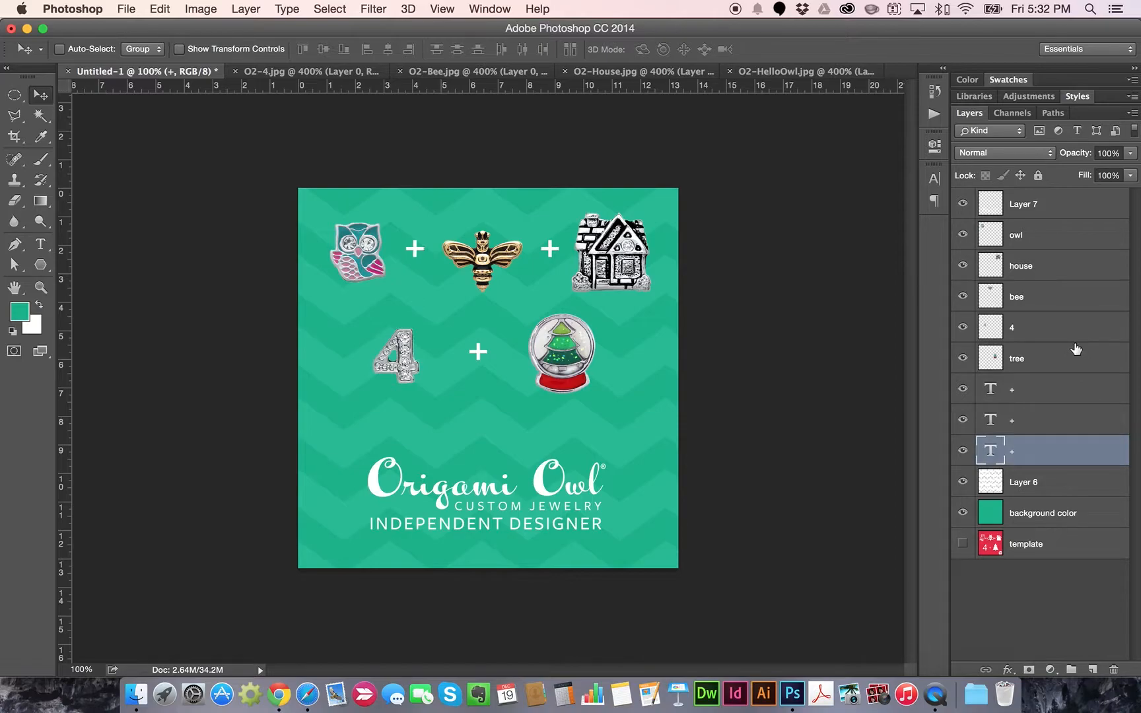
key("Left")
left_click(1041, 428)
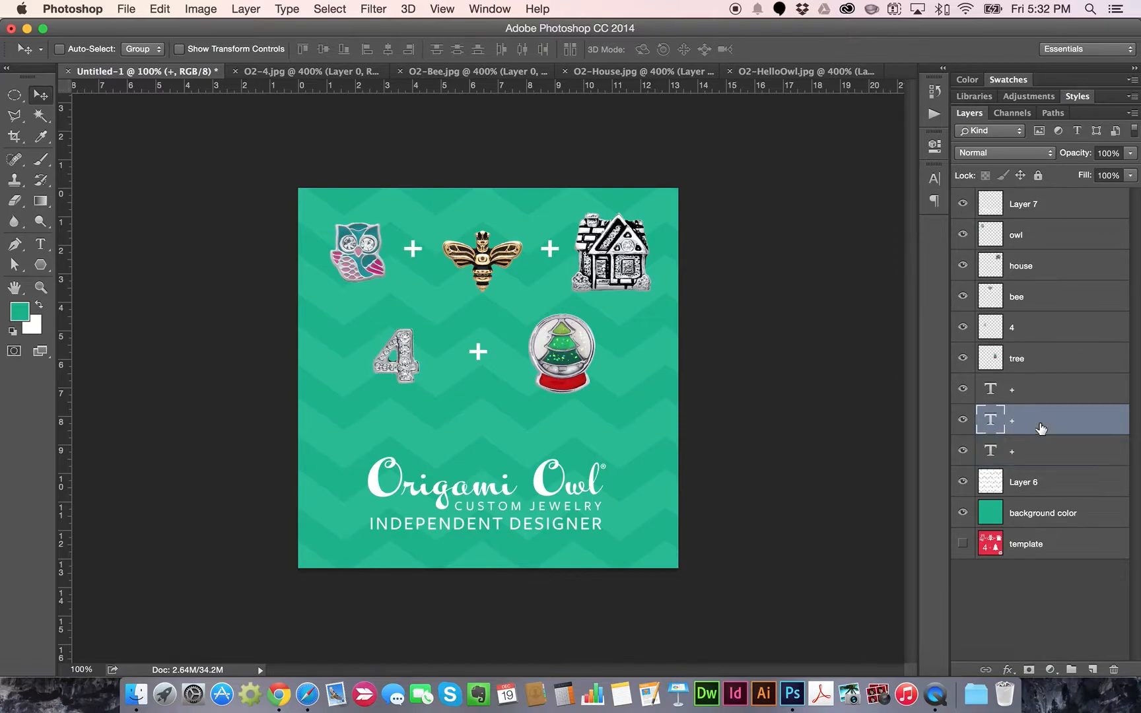
key("Left")
key("Left")
Open the File menu, dismiss it, and reopen it
left_click(128, 8)
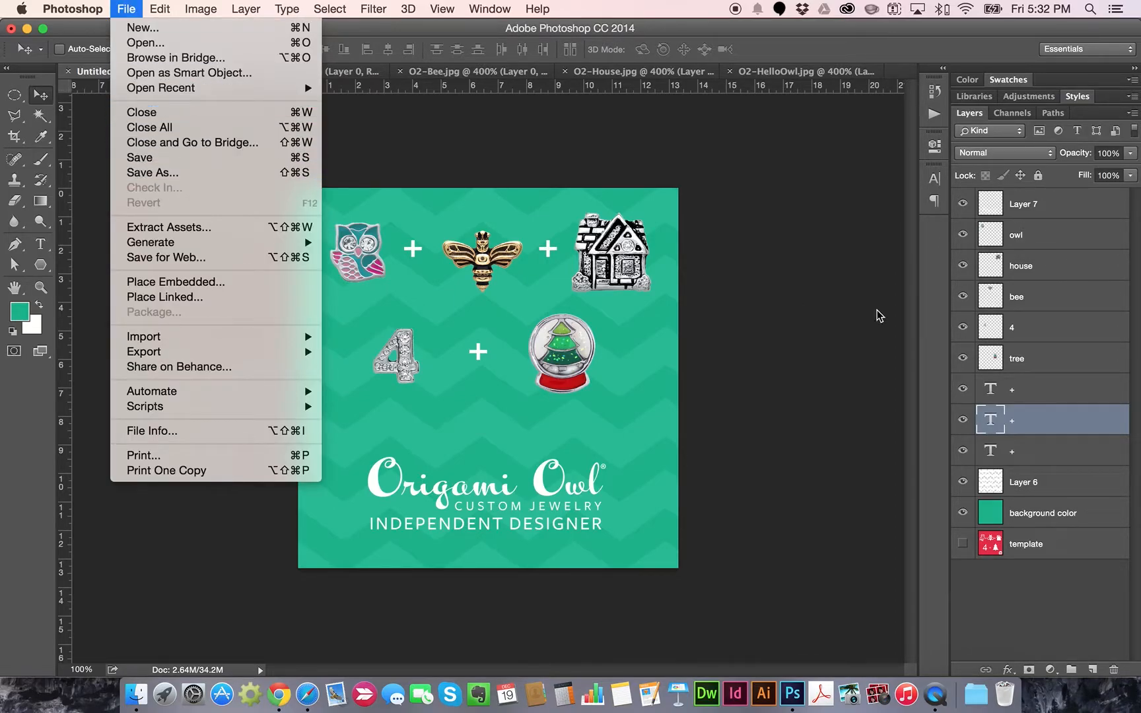
left_click(842, 229)
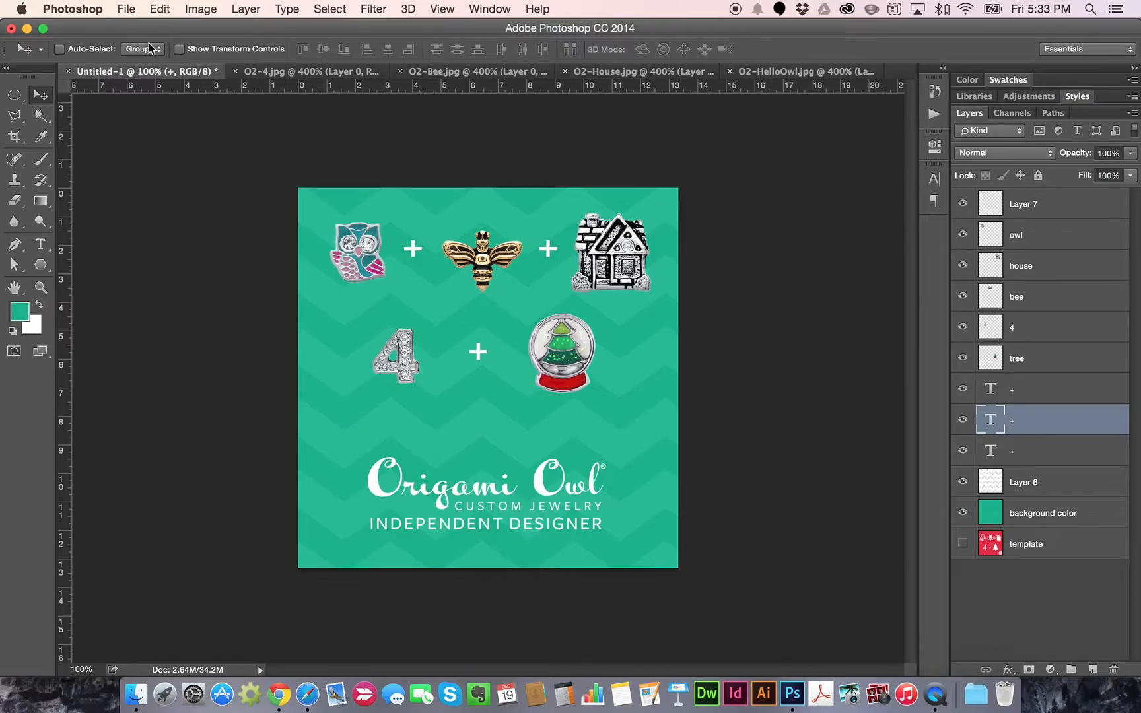
left_click(127, 9)
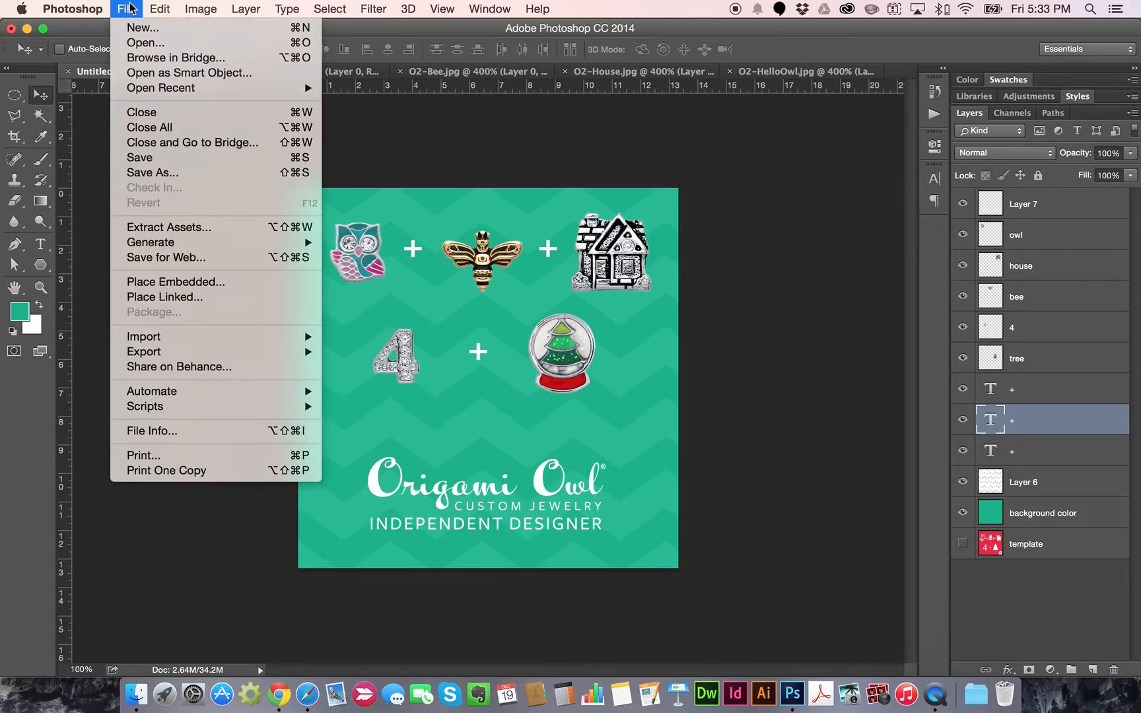
Save the design to the Desktop as OwlBeeHome4Christmas.psd with layers, confirming Maximize Compatibility
left_click(155, 173)
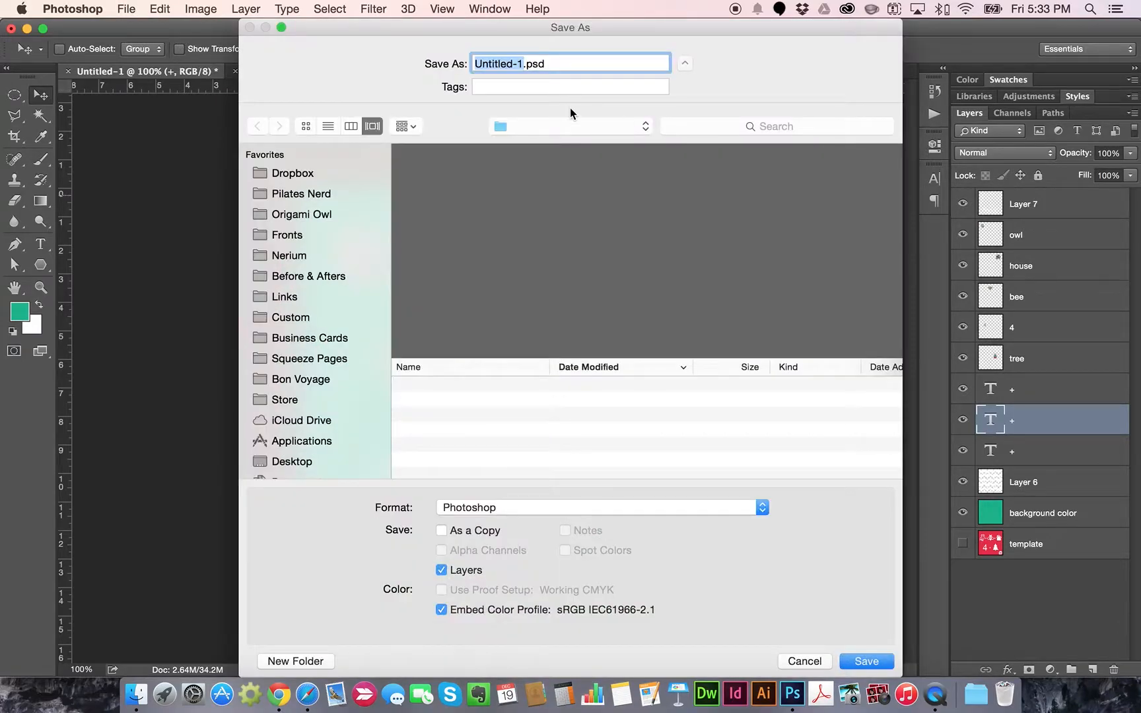
type("I'llBe")
type("eH")
key("BackSpace")
key("BackSpace")
key("BackSpace")
key("BackSpace")
key("BackSpace")
key("BackSpace")
key("BackSpace")
key("BackSpace")
type("OwlBeeHome")
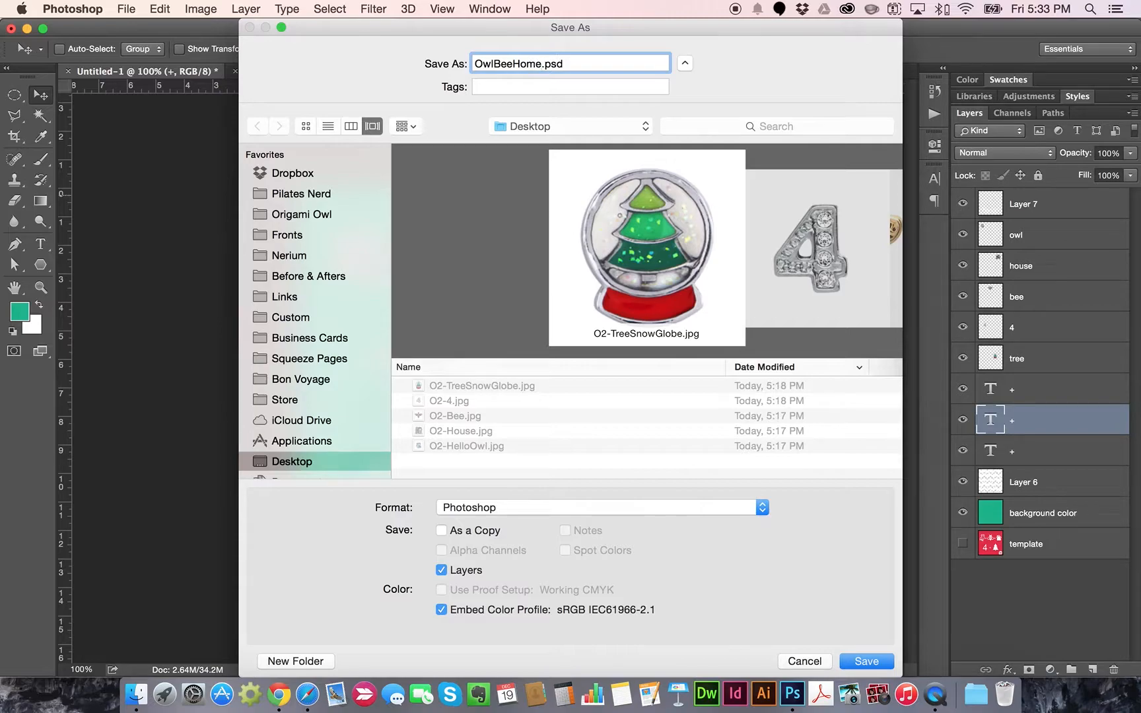
type("4Xmas")
key("BackSpace")
key("BackSpace")
key("BackSpace")
key("BackSpace")
type("Christmas")
left_click(442, 570)
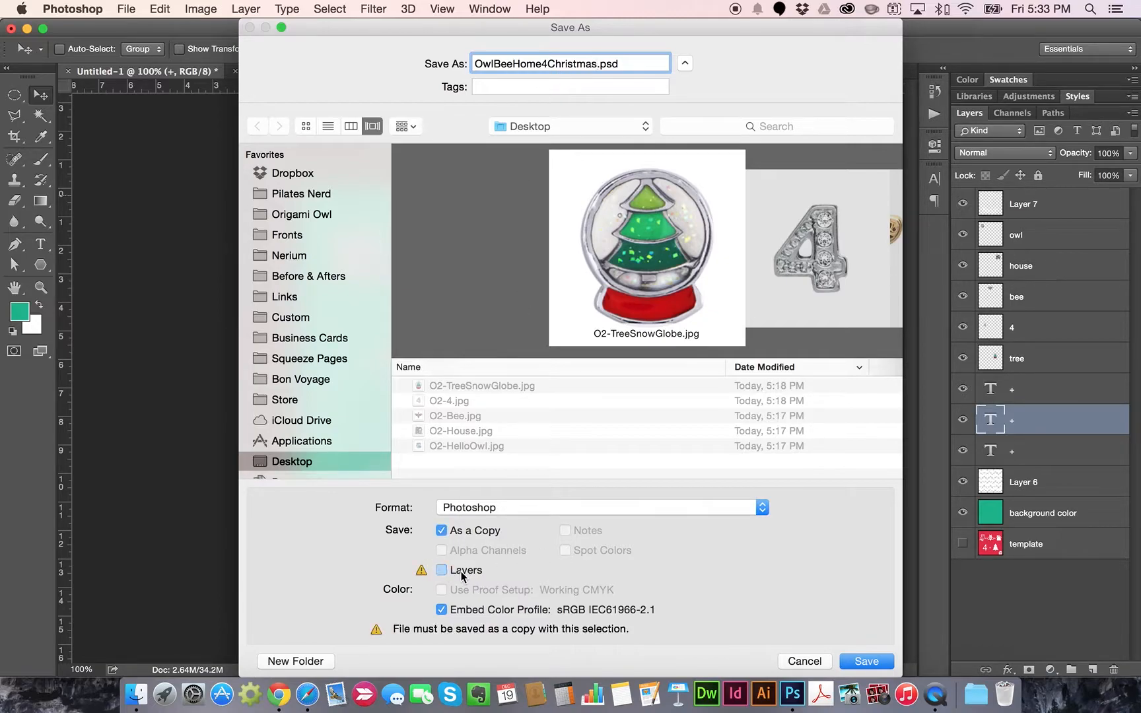
left_click(449, 572)
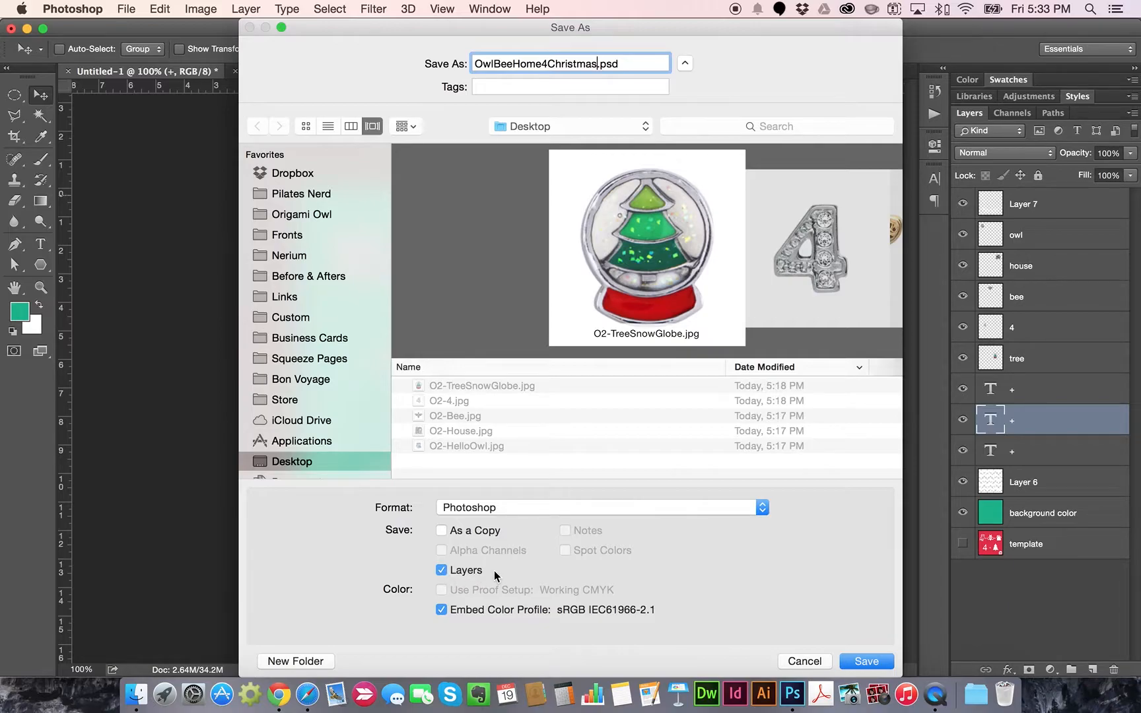
left_click(866, 662)
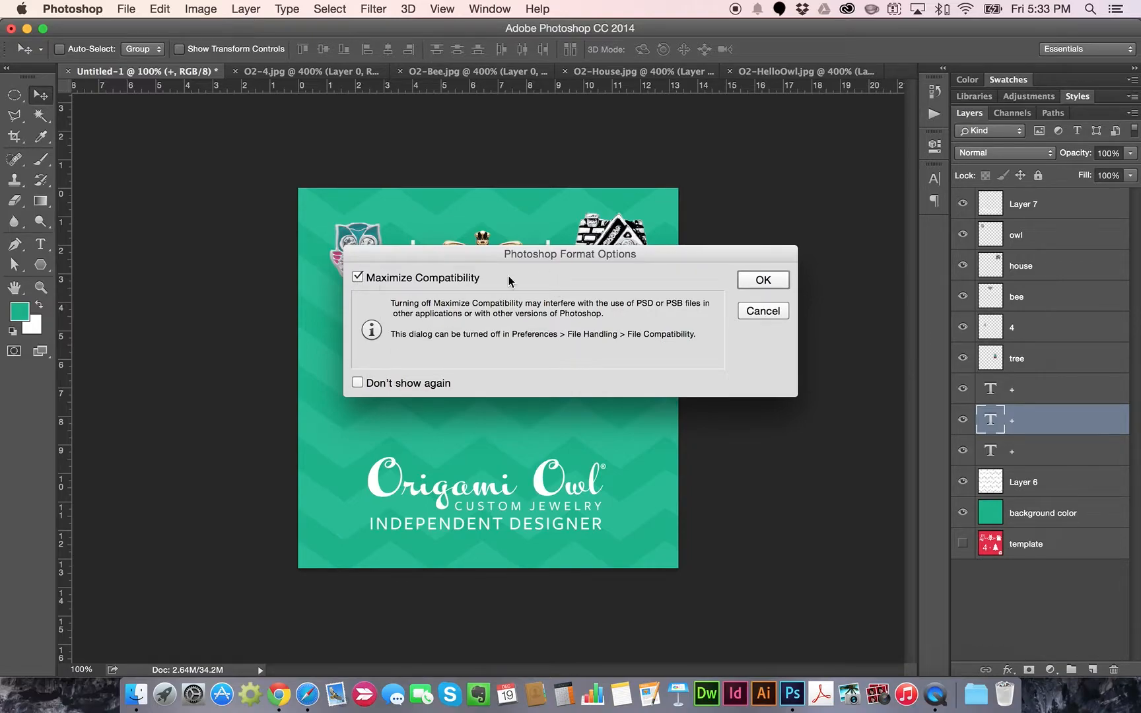
left_click(768, 281)
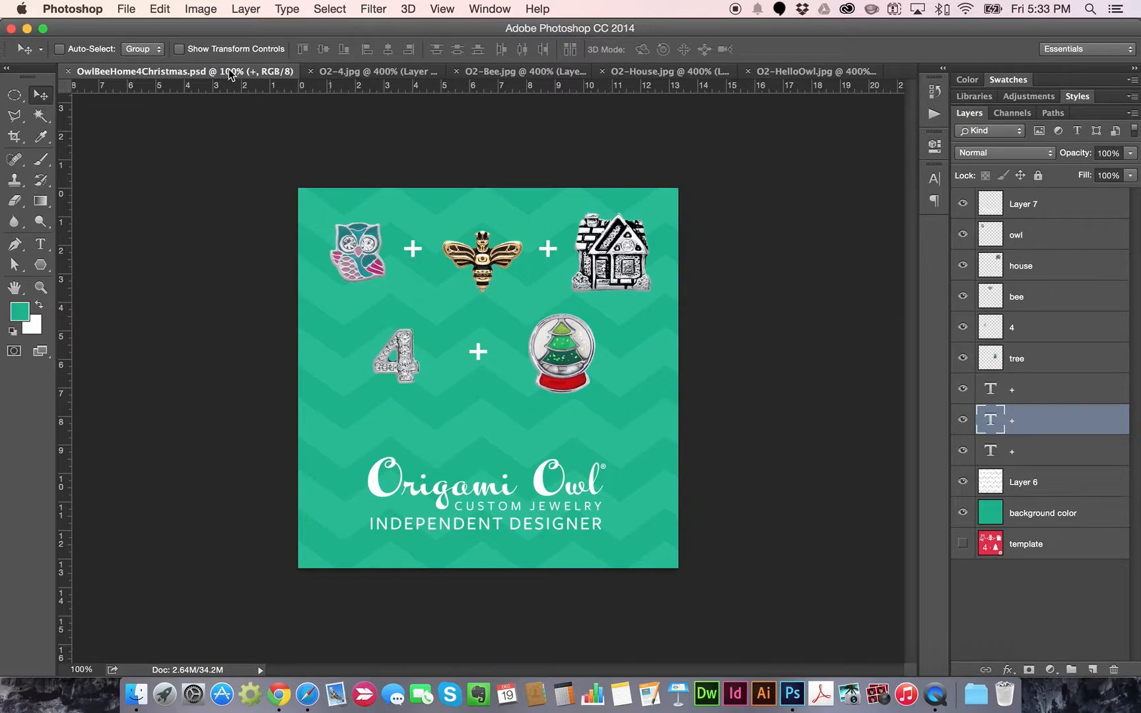
Open Save for Web and compare the GIF and JPEG output formats
left_click(127, 9)
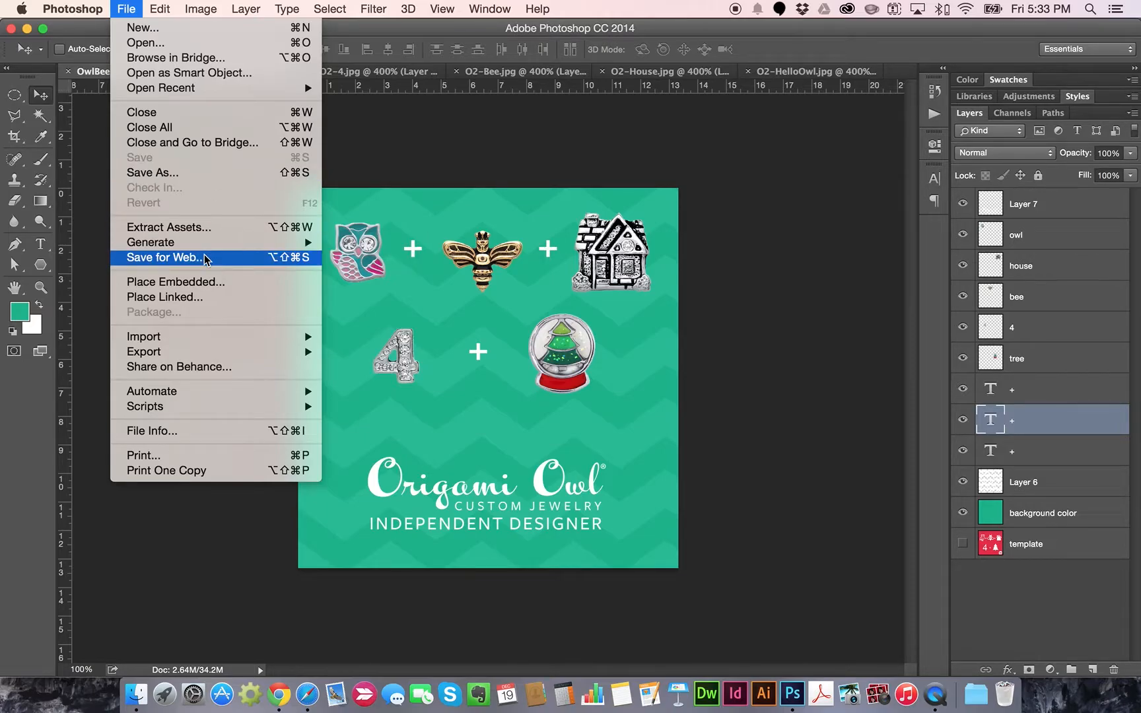
left_click(227, 259)
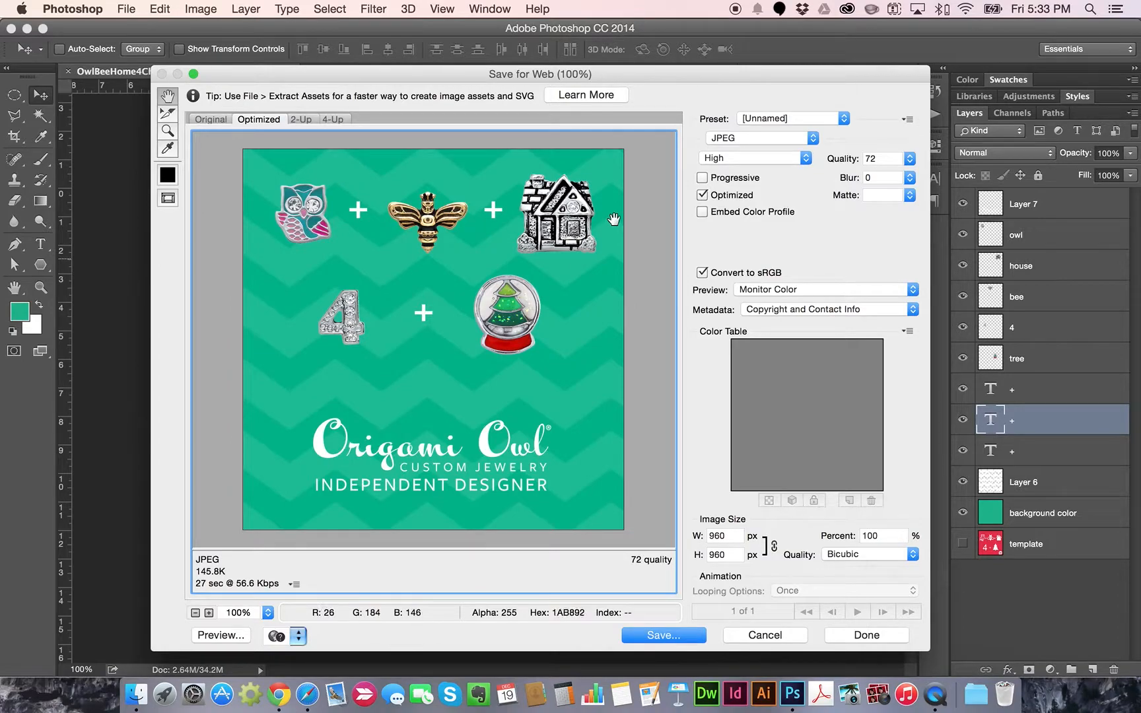
left_click(747, 137)
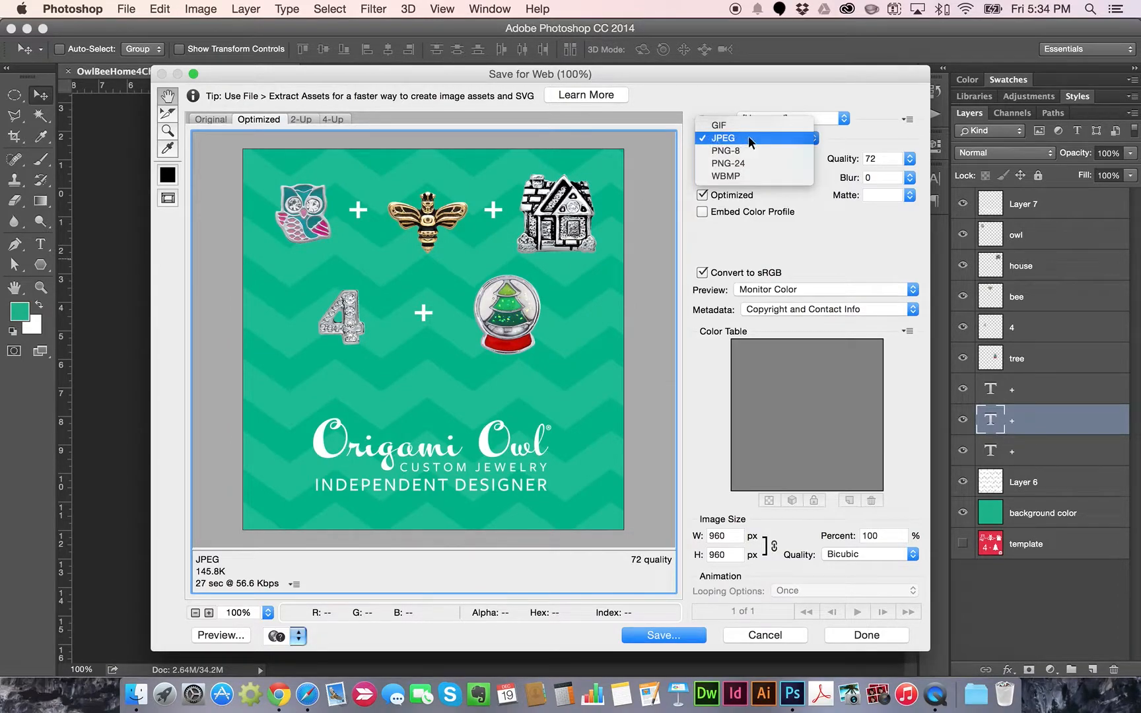
left_click(745, 125)
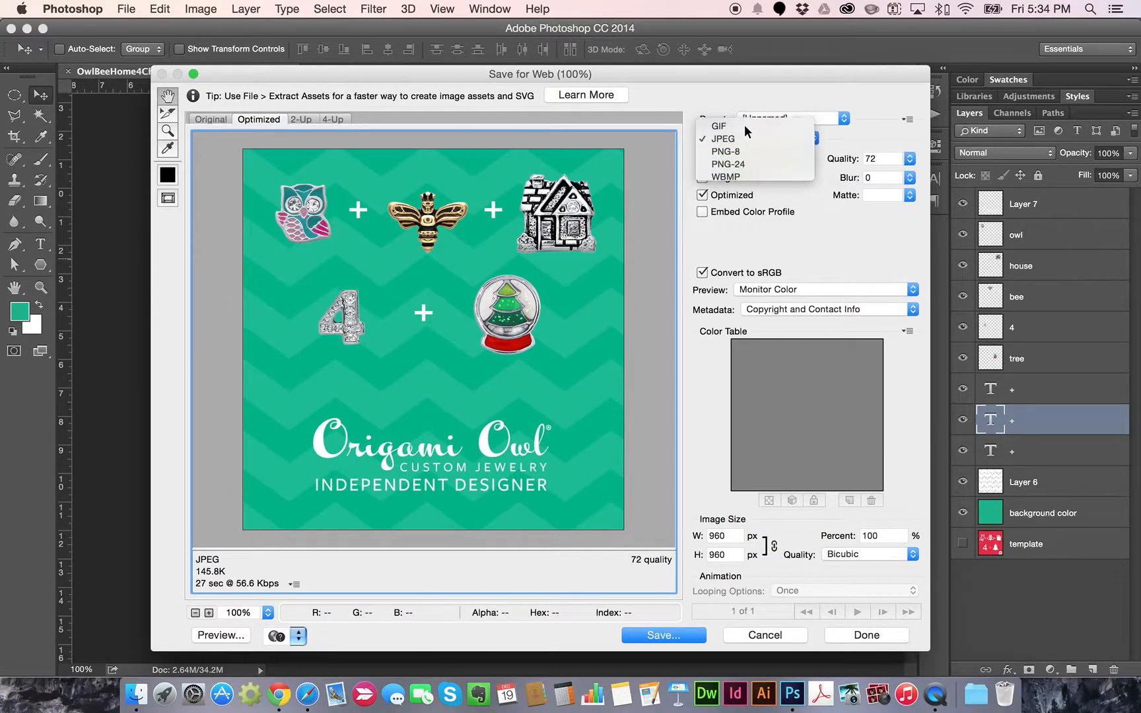
left_click(749, 137)
left_click(739, 149)
left_click(741, 139)
left_click(743, 126)
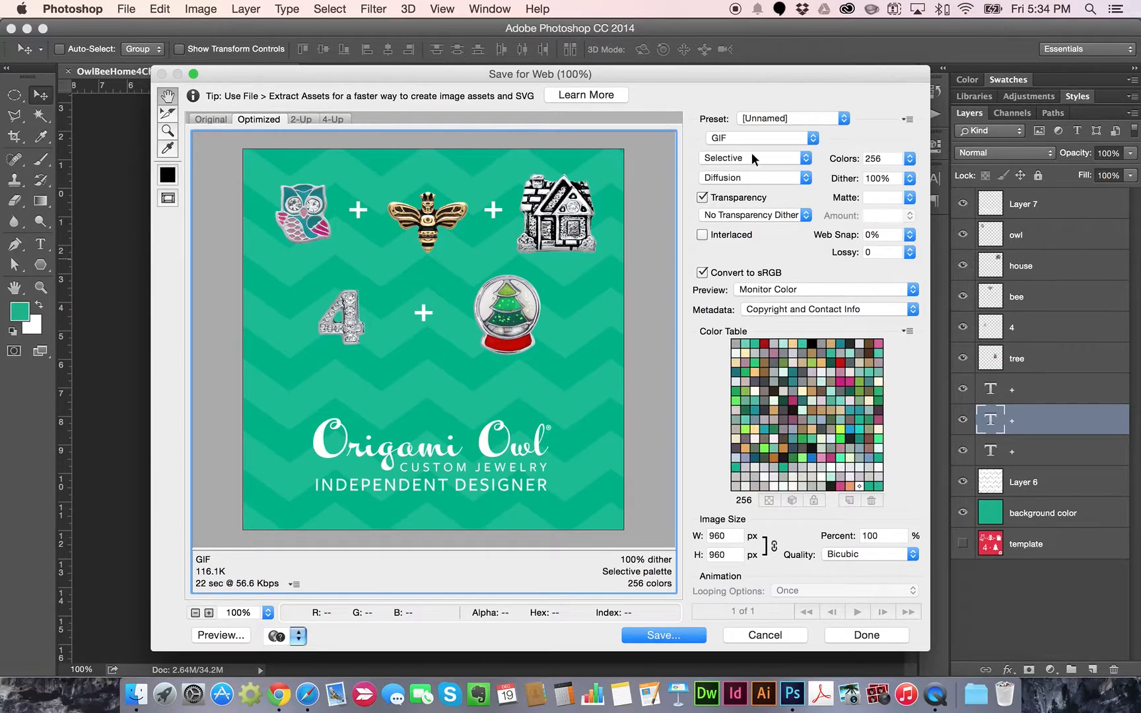
left_click(749, 133)
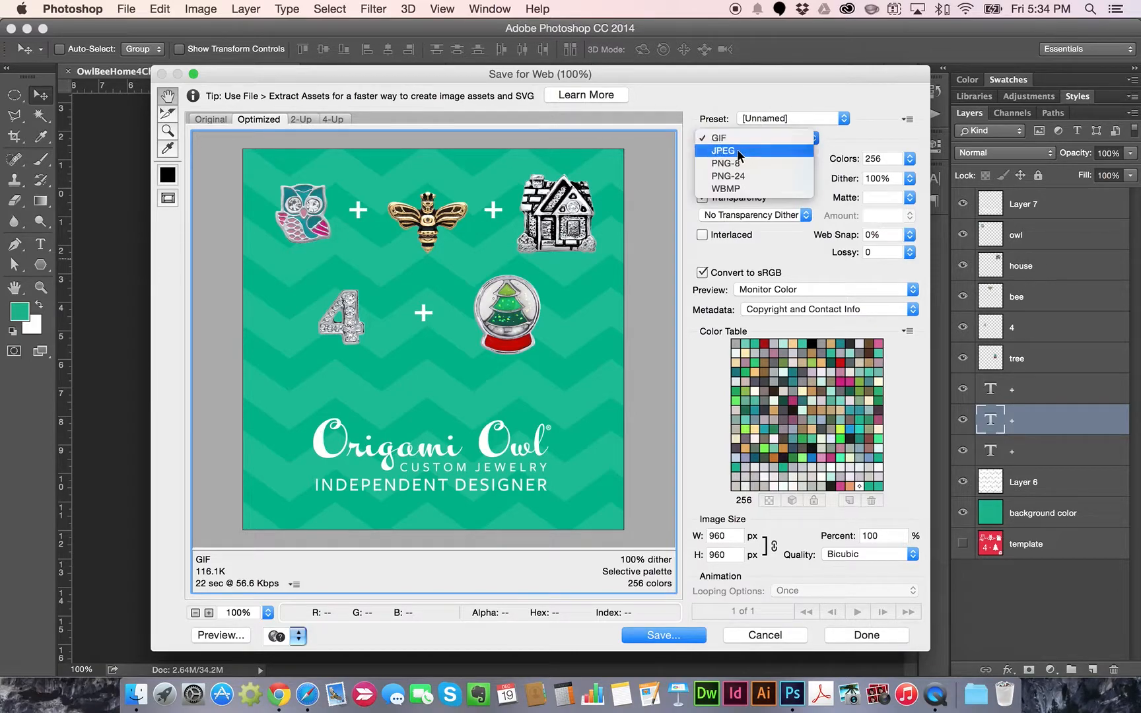
left_click(737, 150)
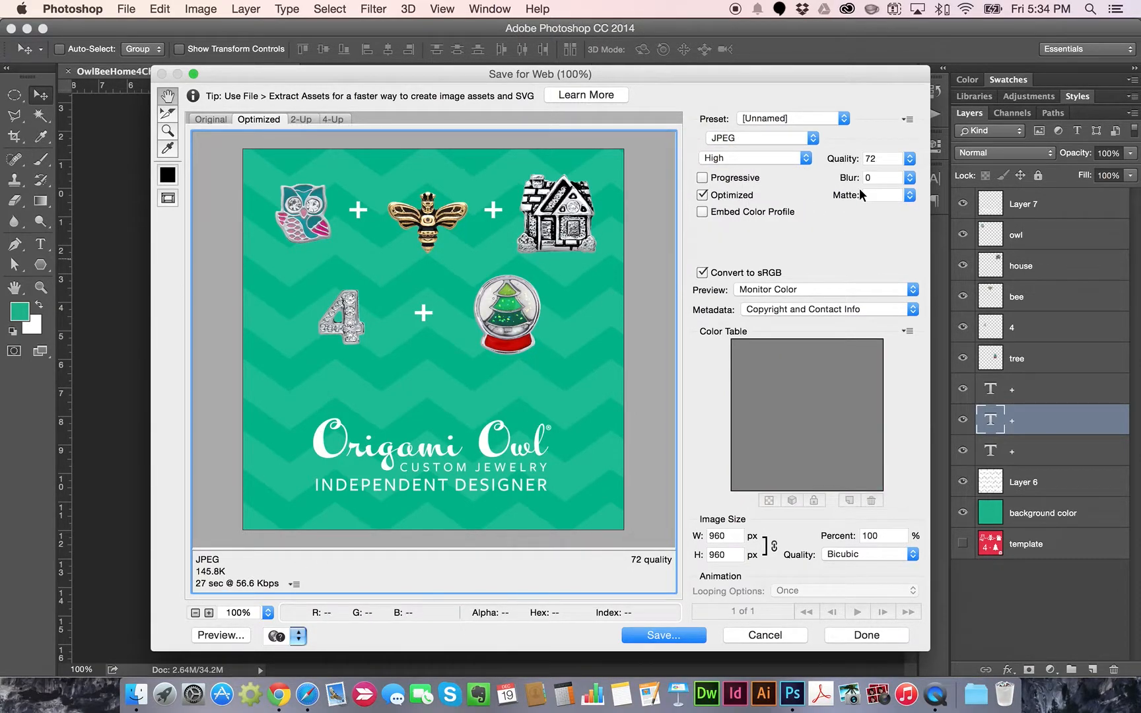
Try JPEG quality at 34 and then 60, then switch the format to PNG-24
left_click(910, 158)
left_click_drag(889, 177, 821, 181)
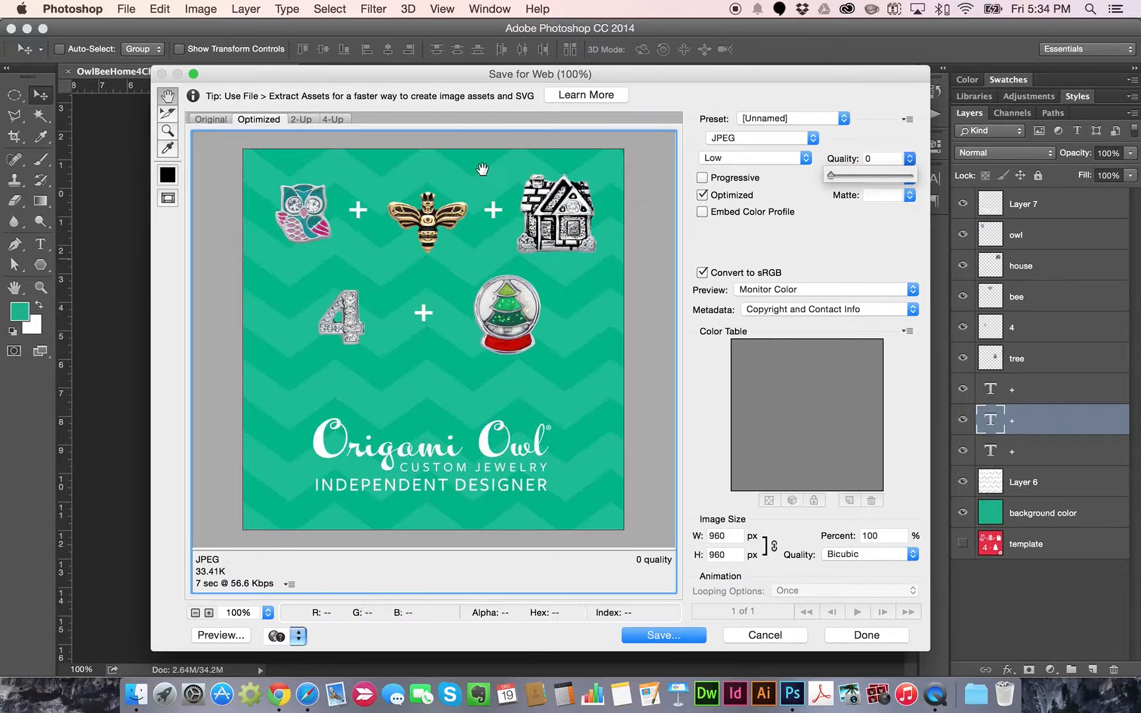
left_click_drag(830, 179, 858, 179)
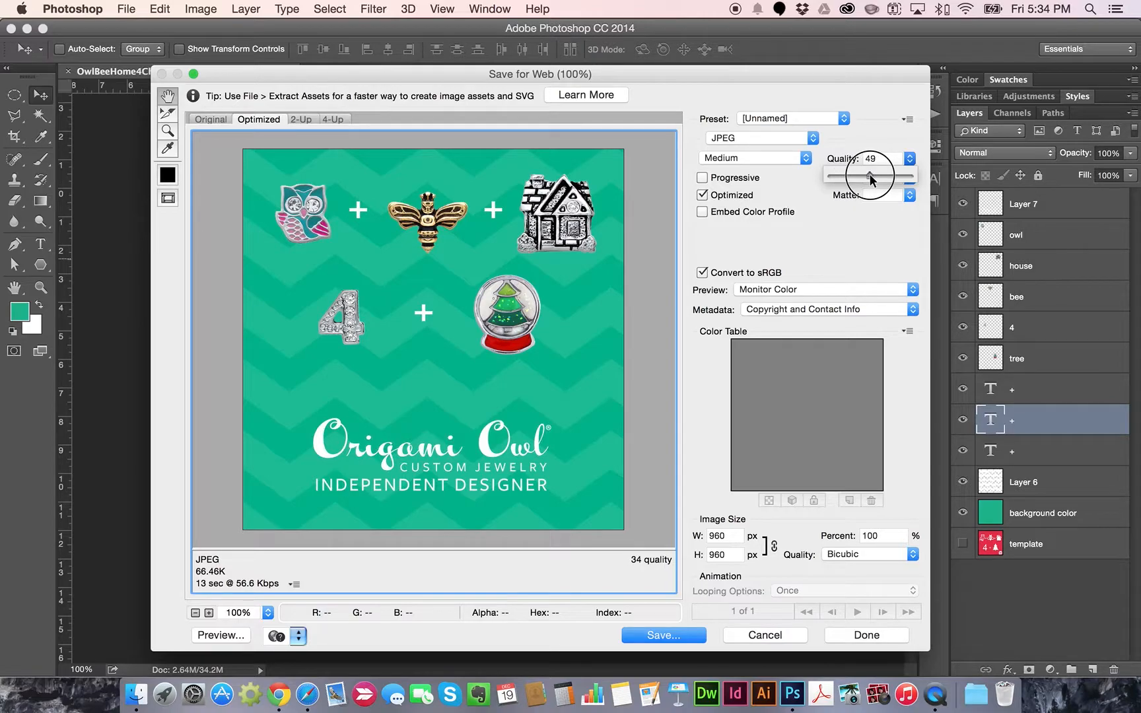
left_click_drag(878, 174, 879, 174)
left_click(748, 137)
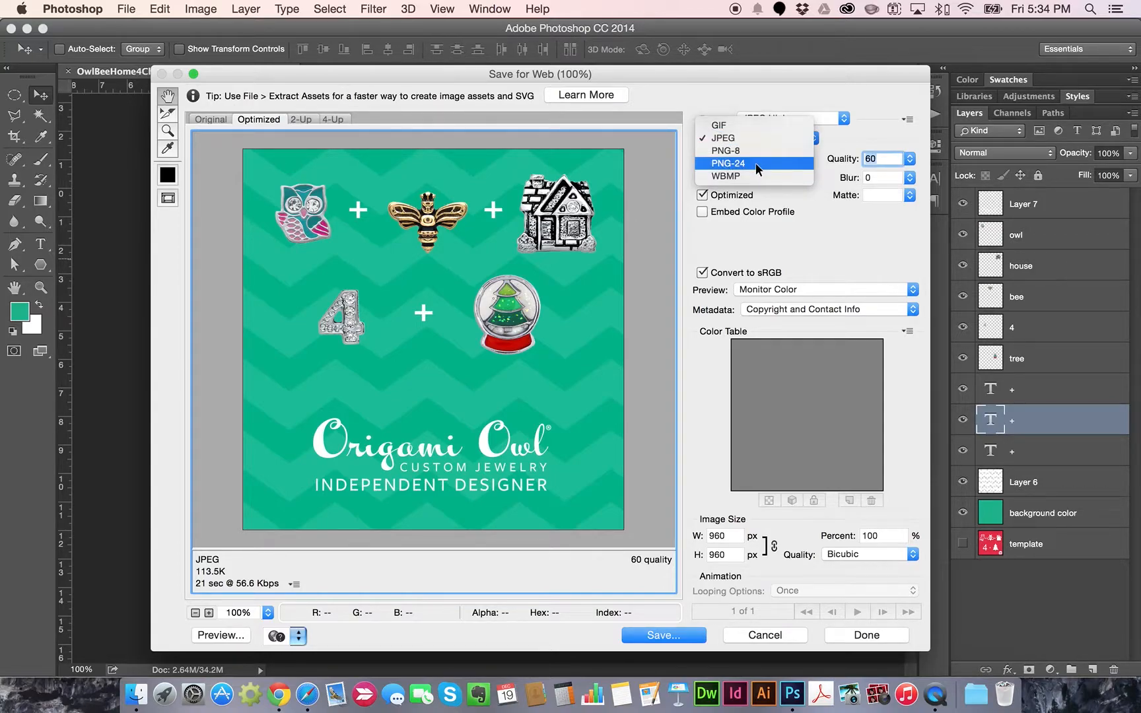
left_click(755, 163)
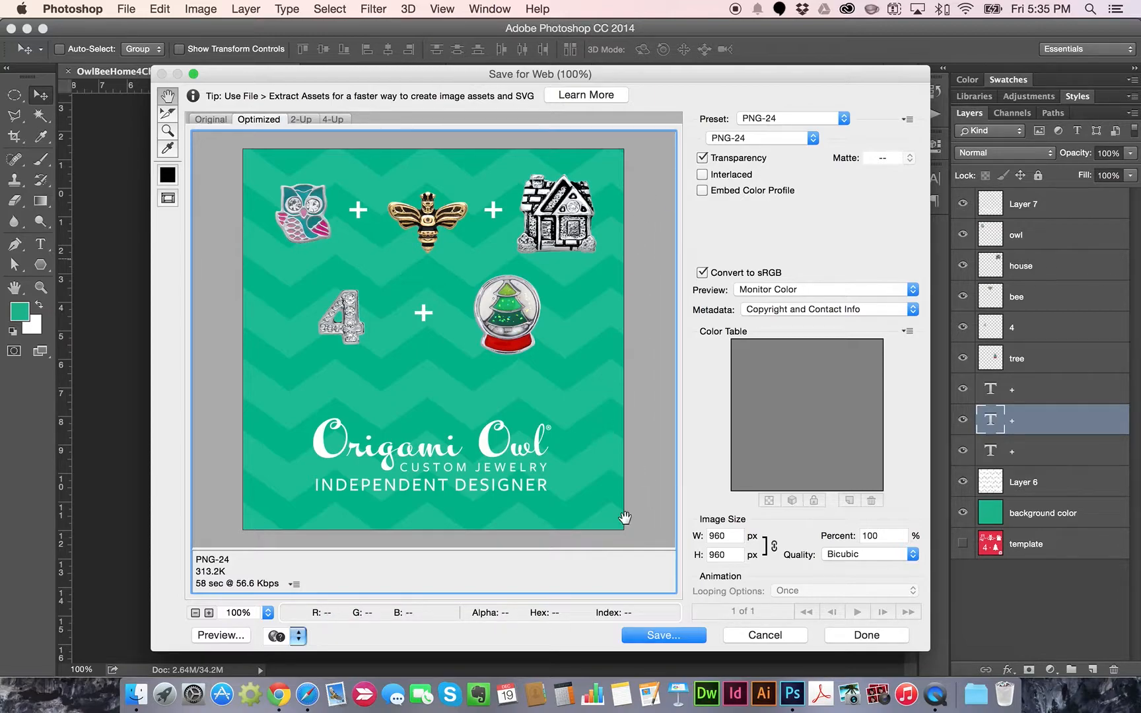
Turn off Transparency for the PNG-24 export of the charm graphic
left_click(715, 162)
Save the optimized image to the Desktop as OwlBeeHome4Christmas.png
left_click(664, 636)
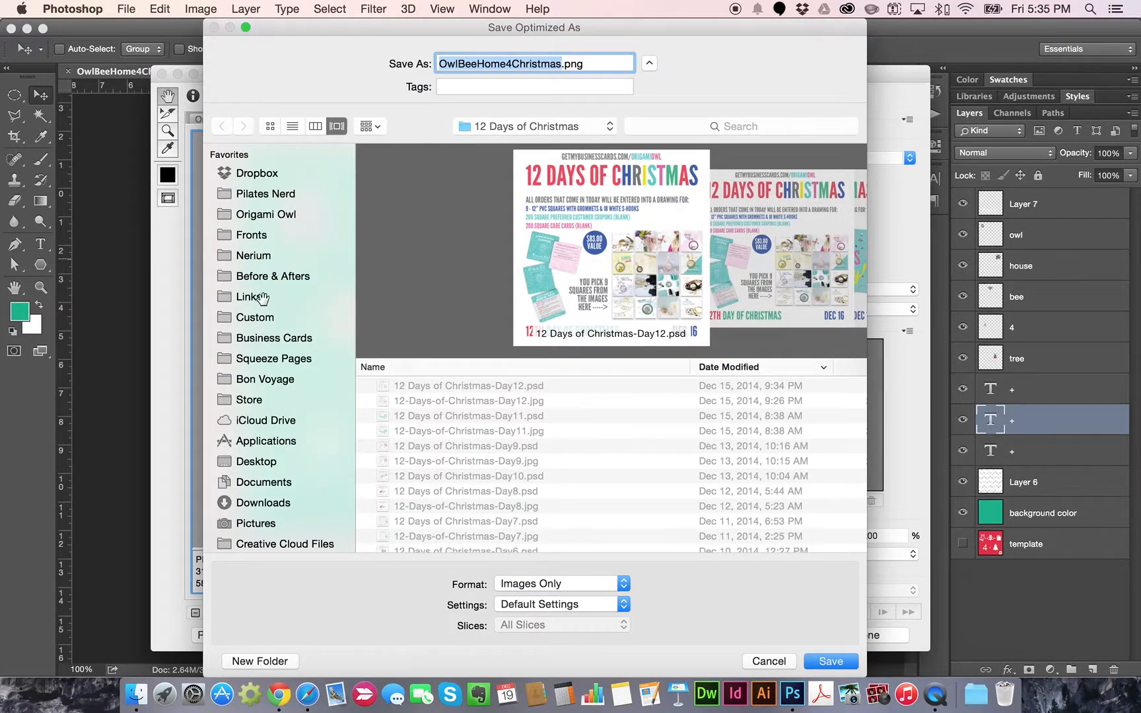
left_click(268, 461)
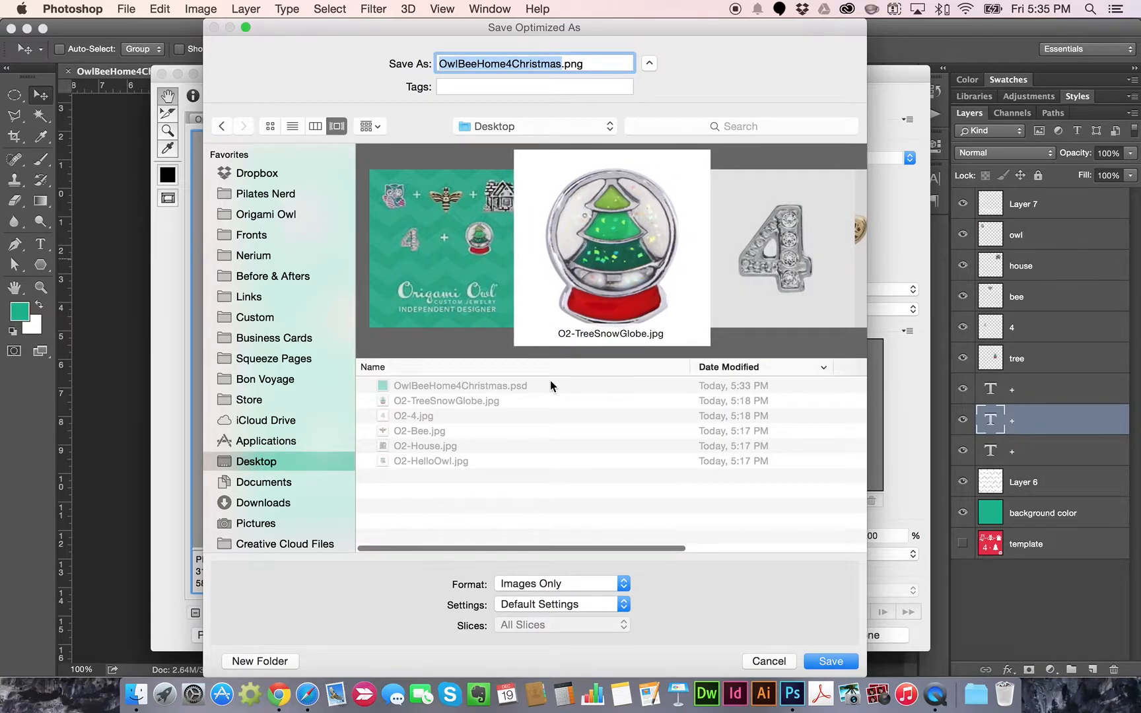
left_click(833, 662)
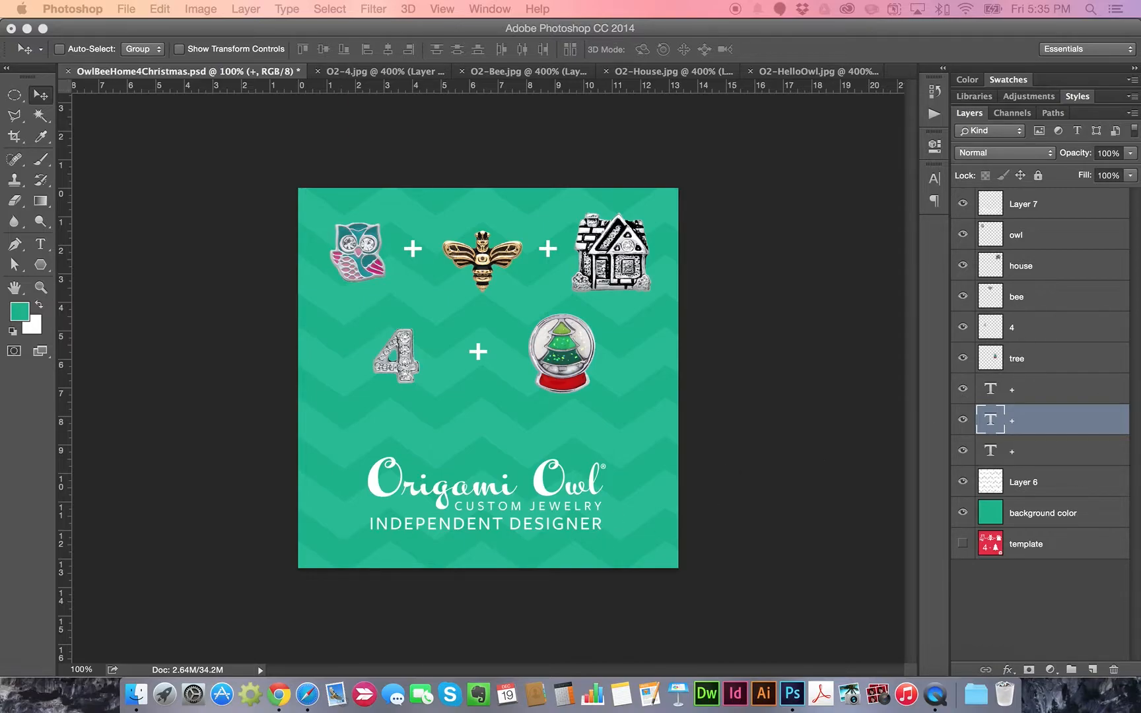
Bring Safari forward, widen its window, and go to the Get My Lockets group
left_click_drag(544, 236, 394, 94)
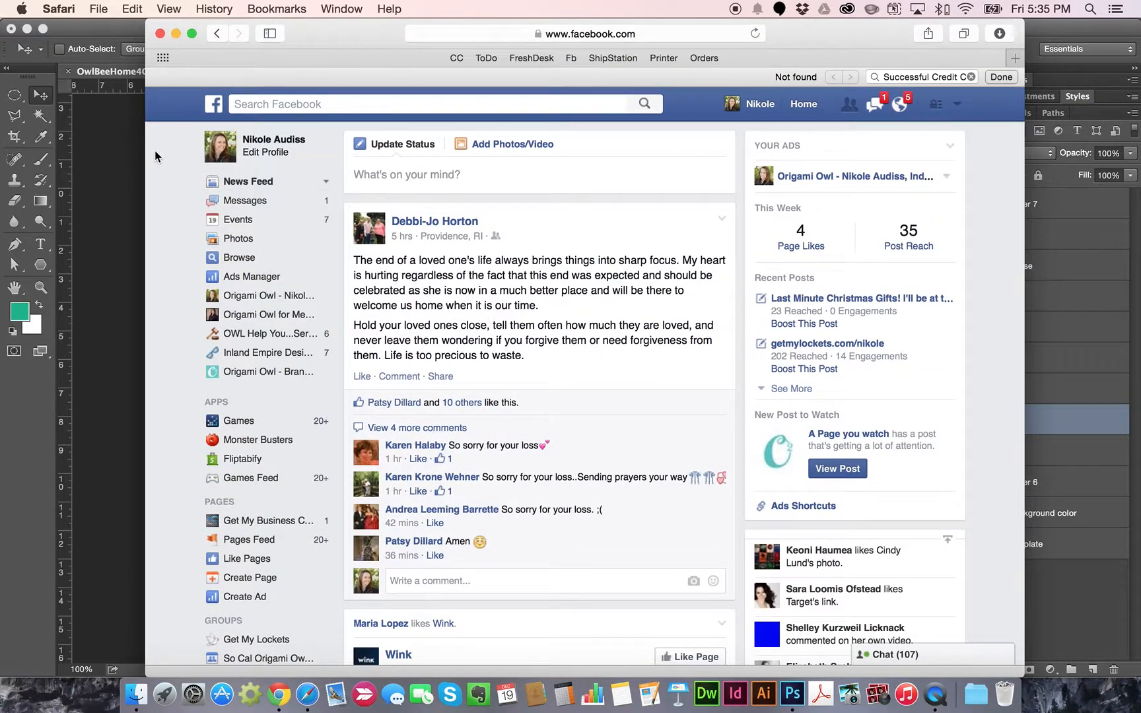
left_click_drag(148, 153, 58, 153)
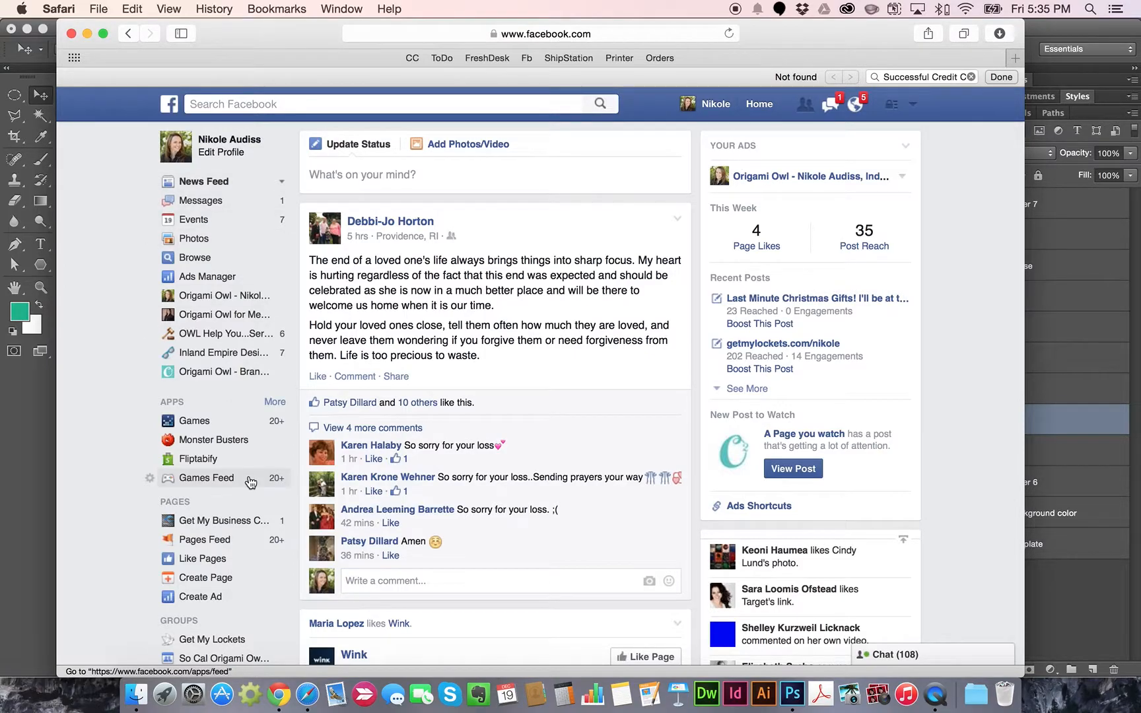
scroll(250, 482, "down", 3)
scroll(249, 482, "down", 2)
left_click(212, 489)
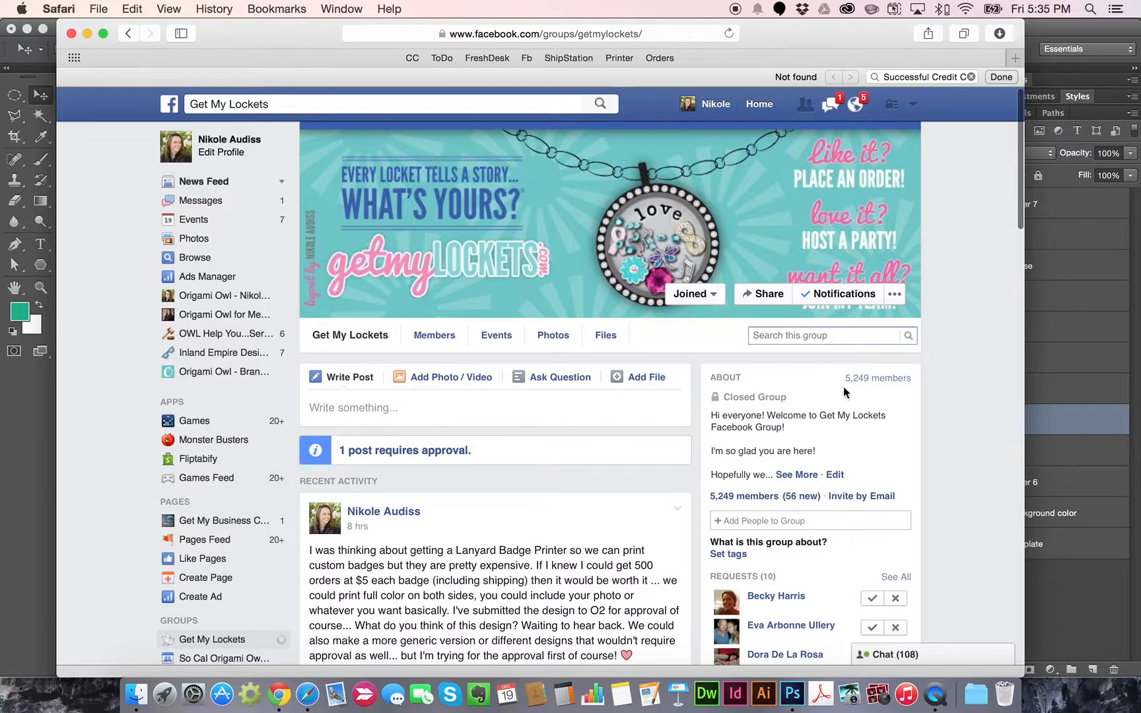
Start a photo post and upload OwlBeeHome4Christmas.png from the Desktop
scroll(850, 393, "down", 5)
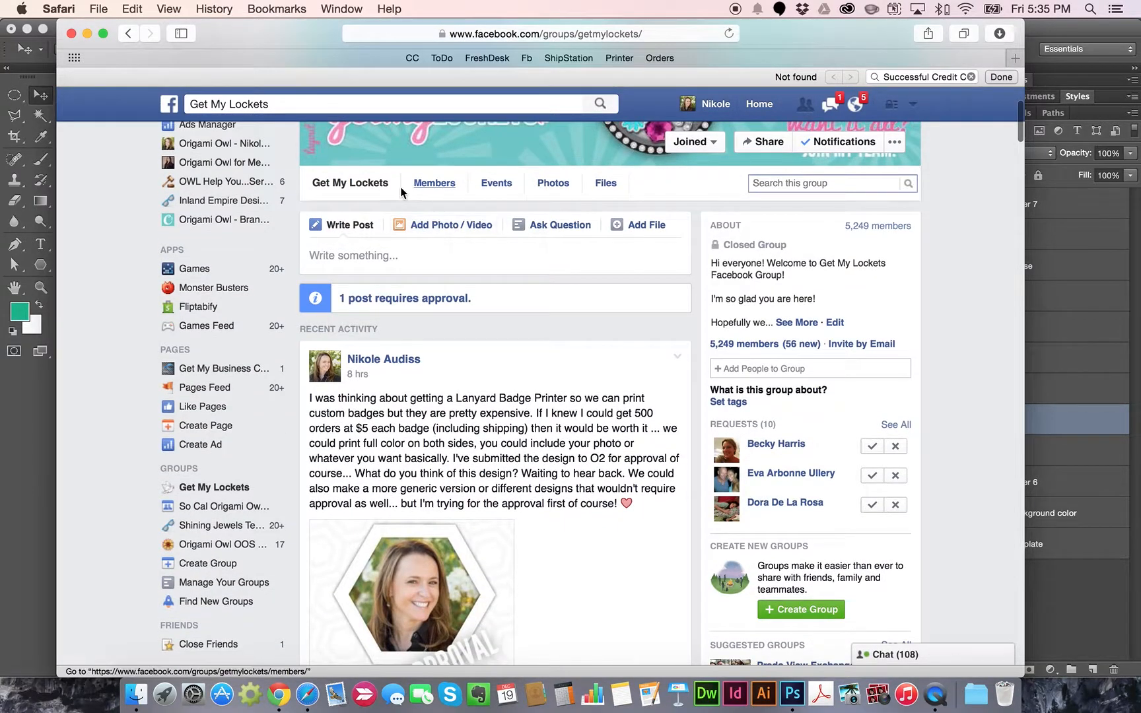
left_click(442, 225)
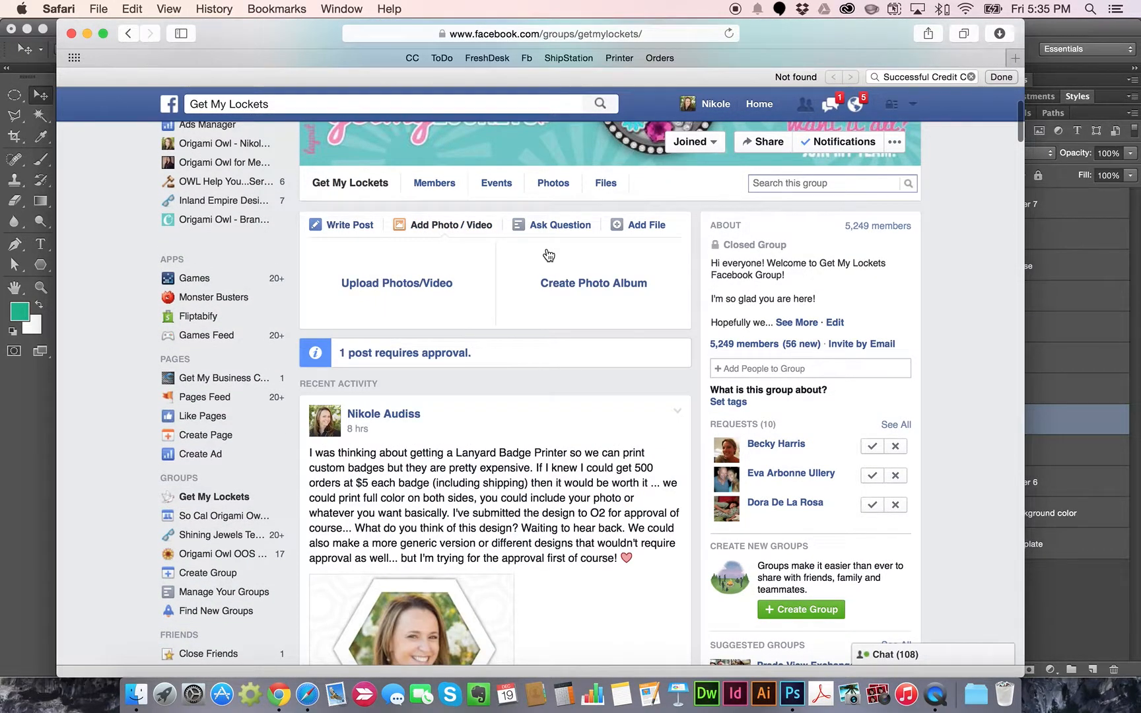
left_click(399, 293)
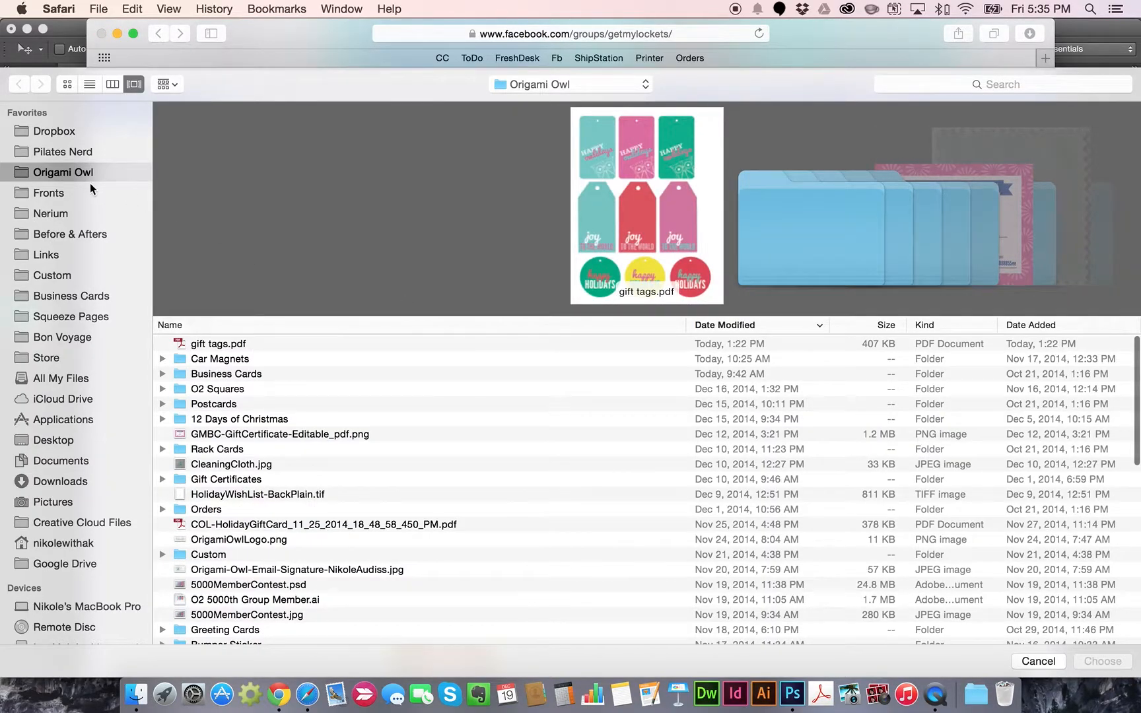
left_click(62, 440)
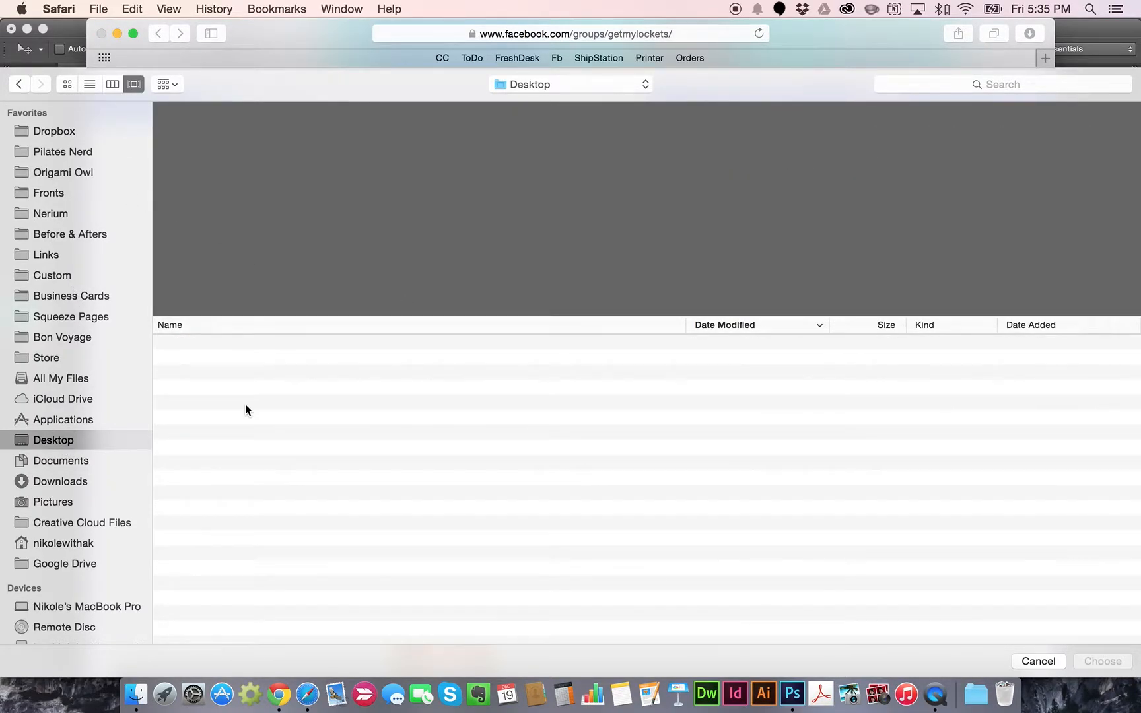
left_click(300, 344)
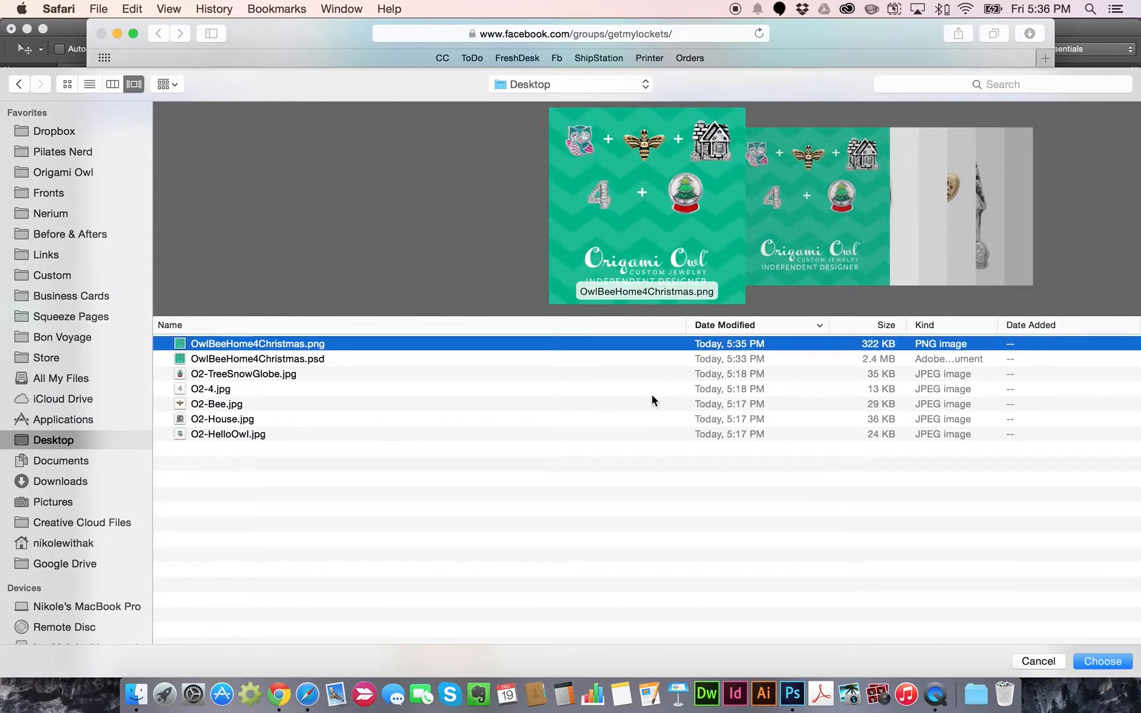
left_click(1106, 662)
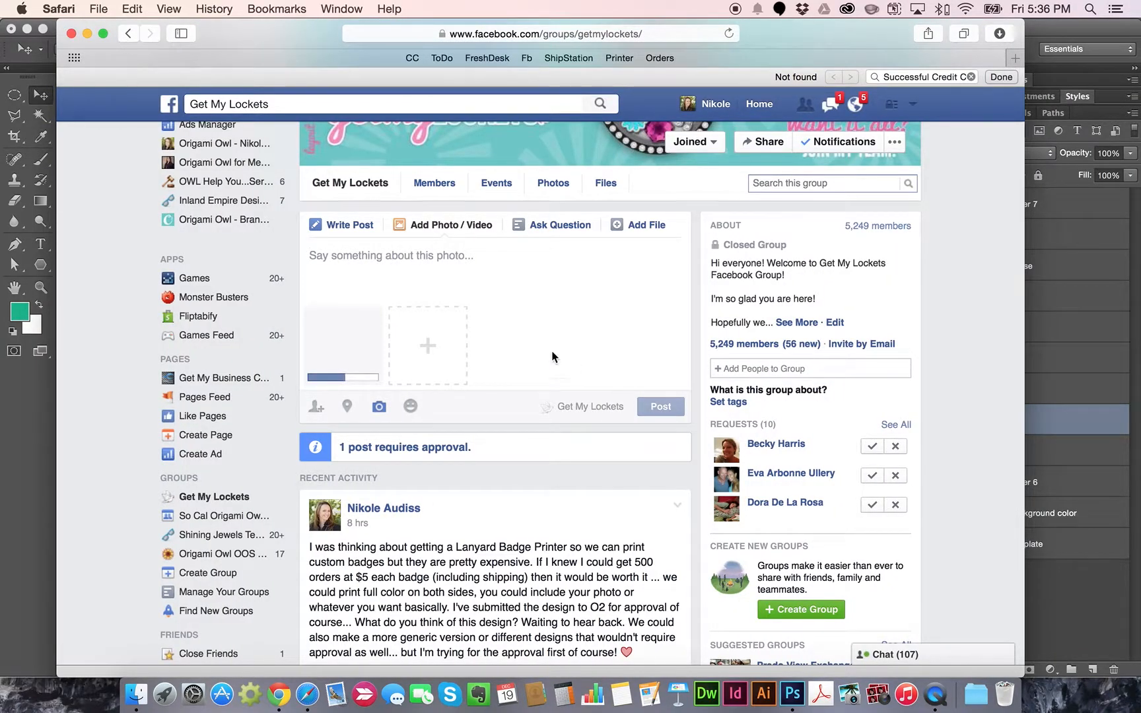
Caption the photo, tagging the group member and promising a video on making the graphic in Photoshop
type("Her")
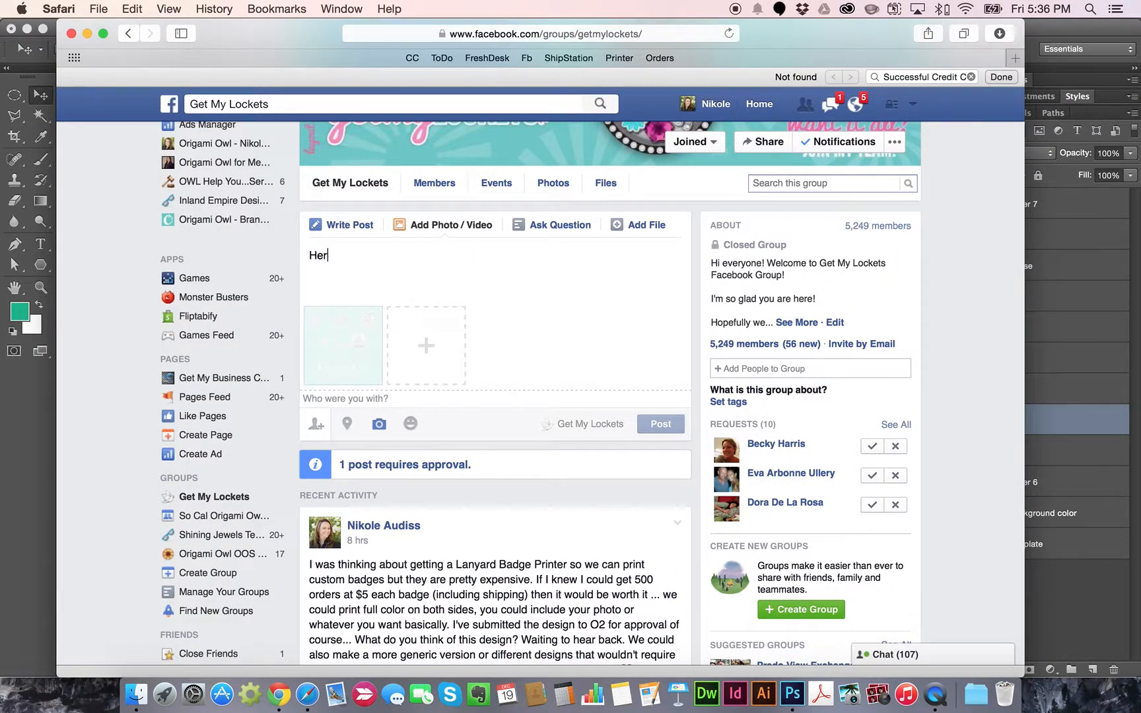
type("e you go Ashl")
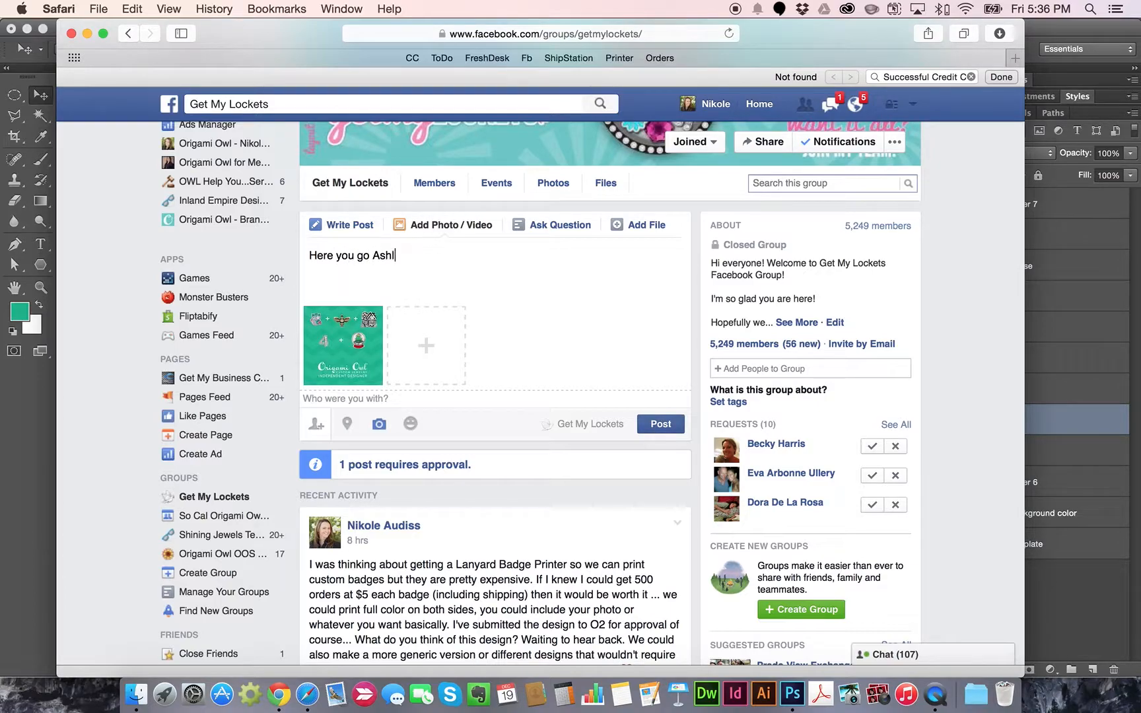
type("ie")
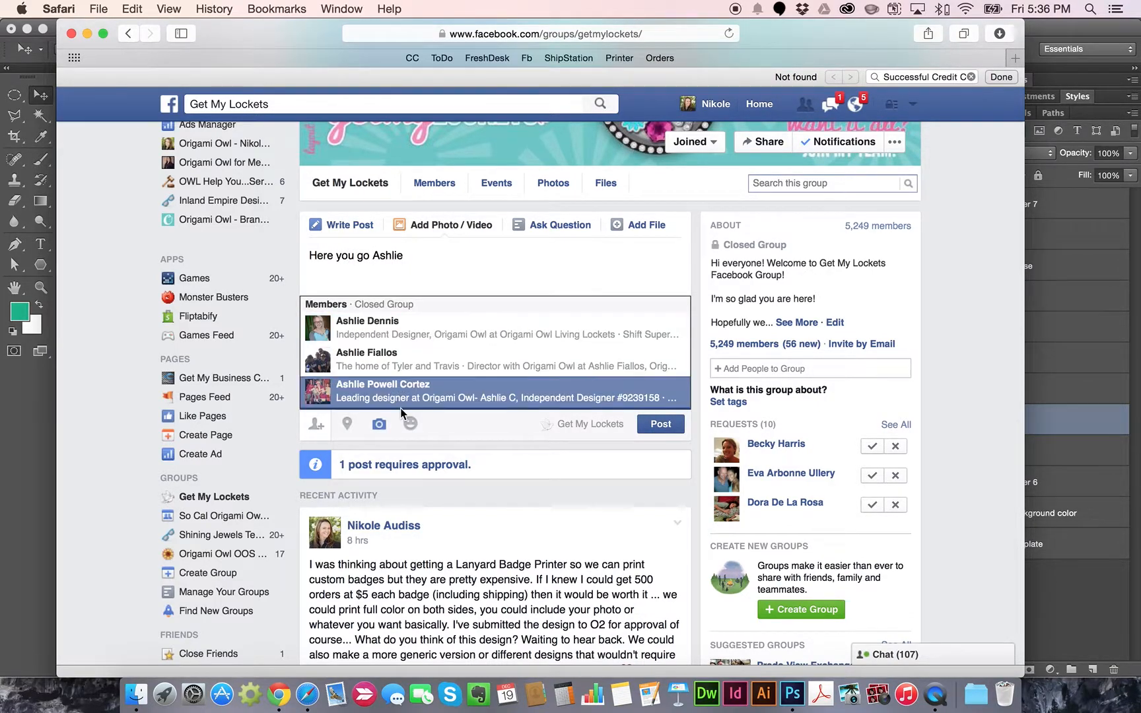
left_click(408, 365)
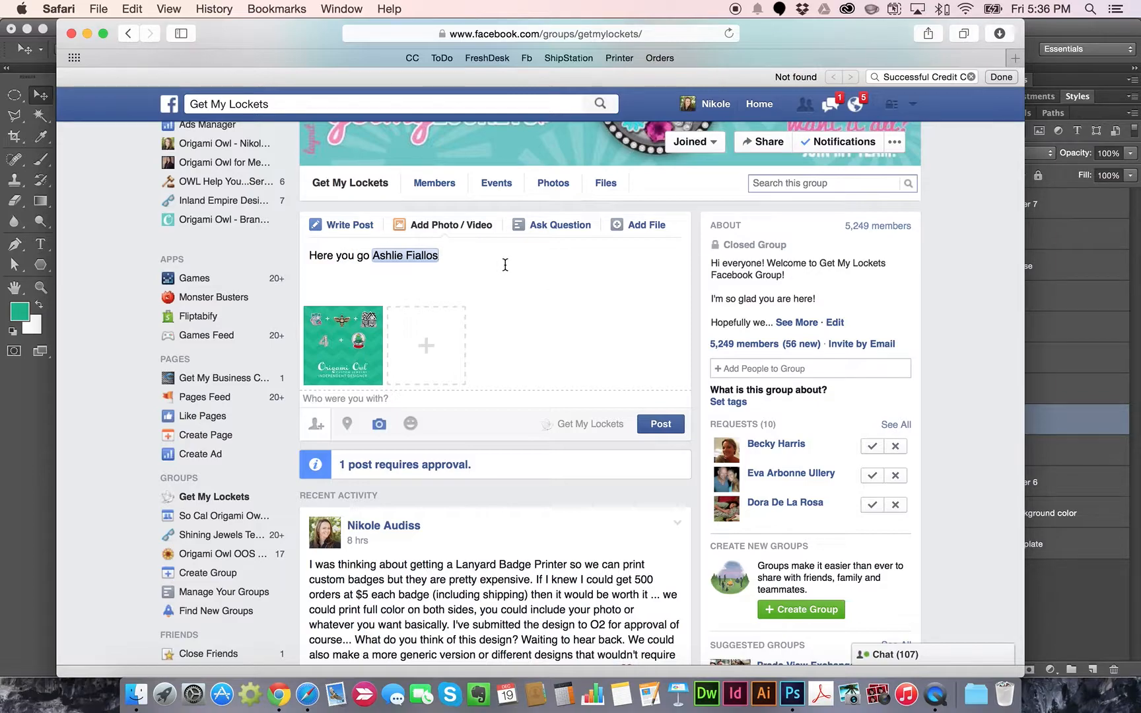
type("<")
type("or ")
type("video recording on how I ma")
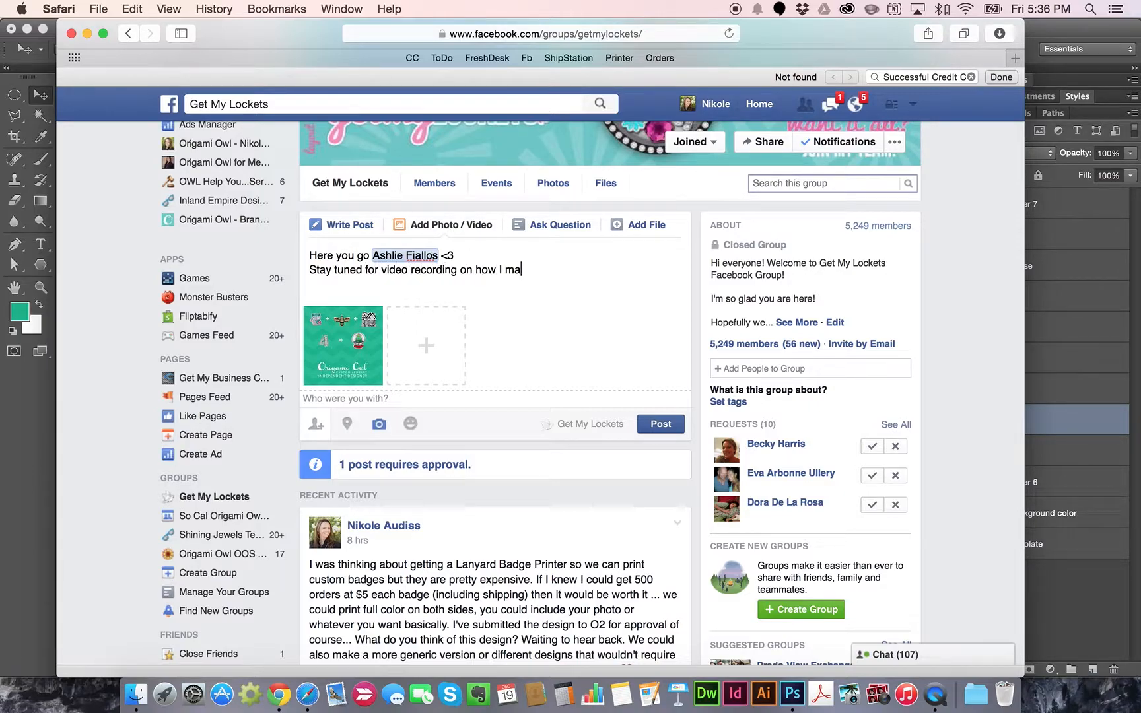
type("de this graphic in Photoshop")
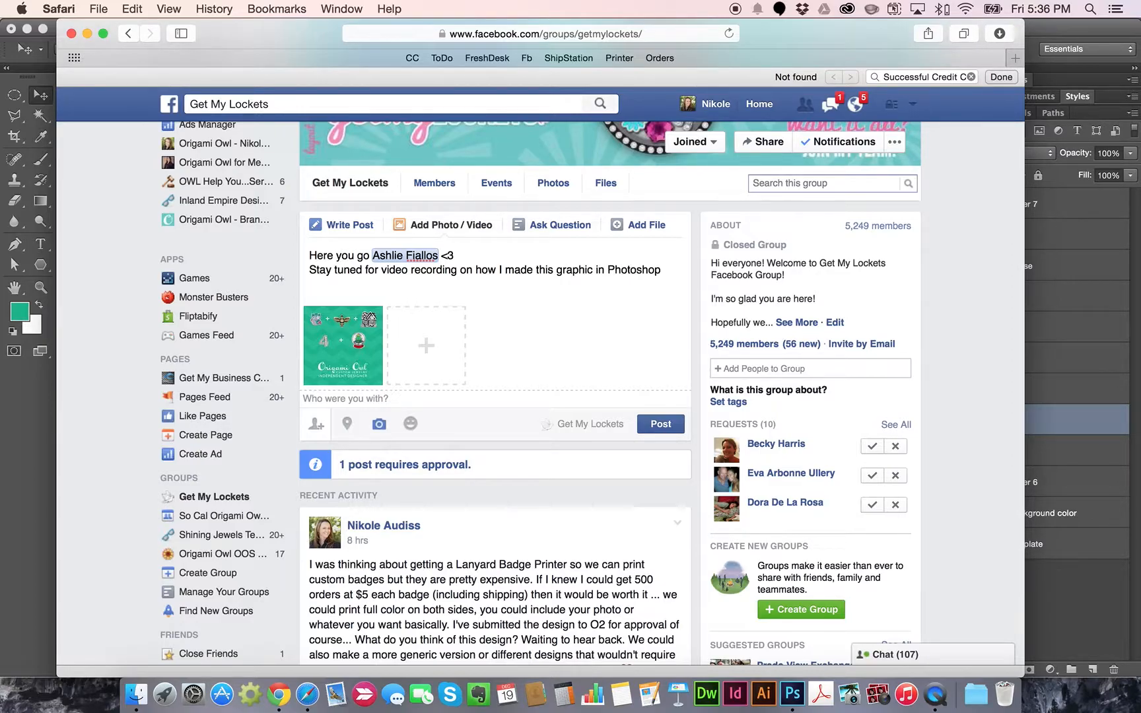
Insert 'Adobe' before 'Photoshop' in the caption and post it to the group
left_click(618, 271)
type("Adobe")
left_click(474, 282)
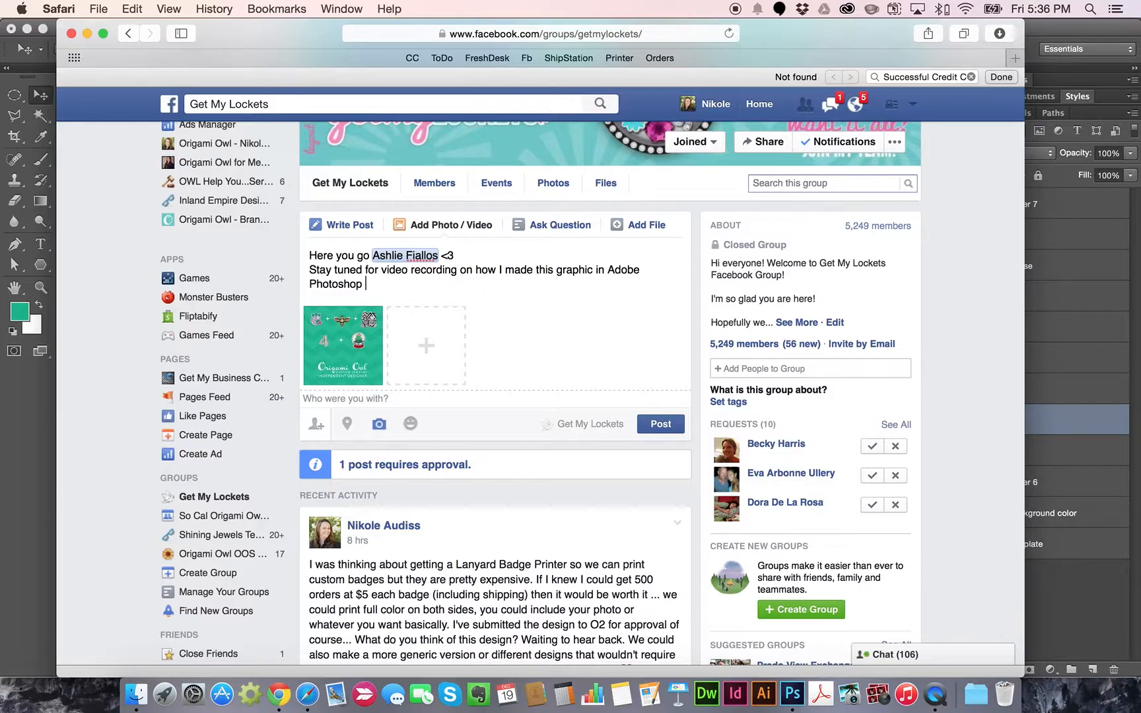
left_click(661, 425)
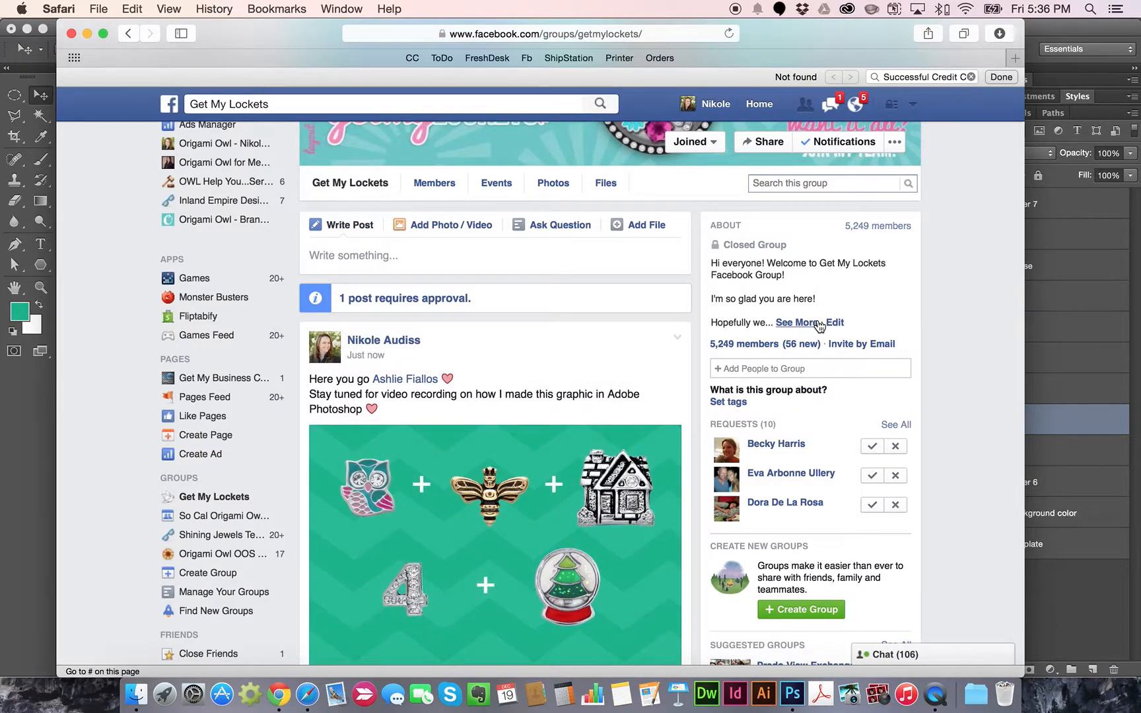
Scroll through the group page to review the new post and pending join requests
scroll(971, 320, "down", 5)
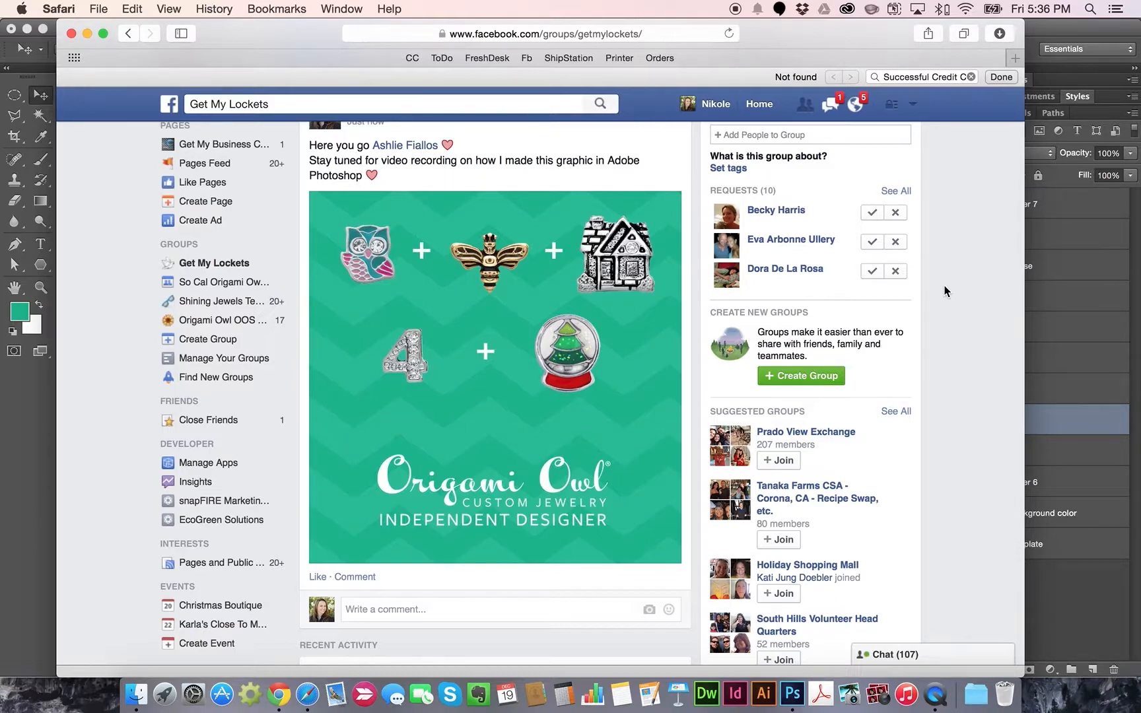
scroll(945, 291, "up", 3)
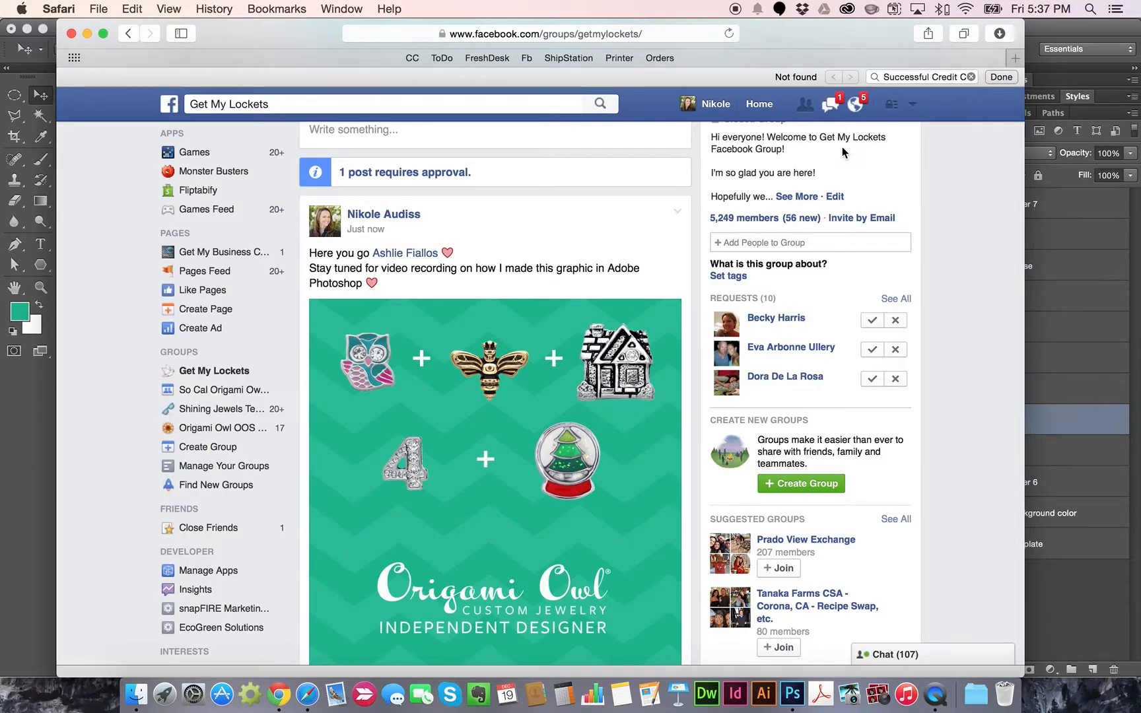
scroll(939, 237, "up", 5)
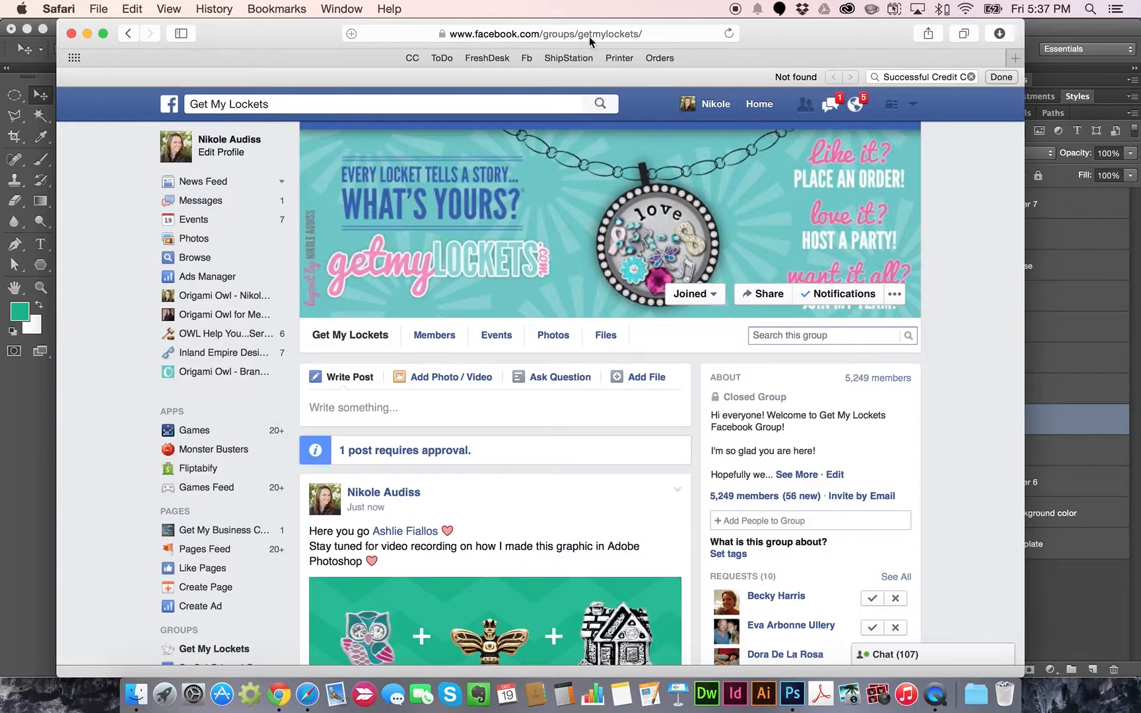
scroll(955, 365, "down", 3)
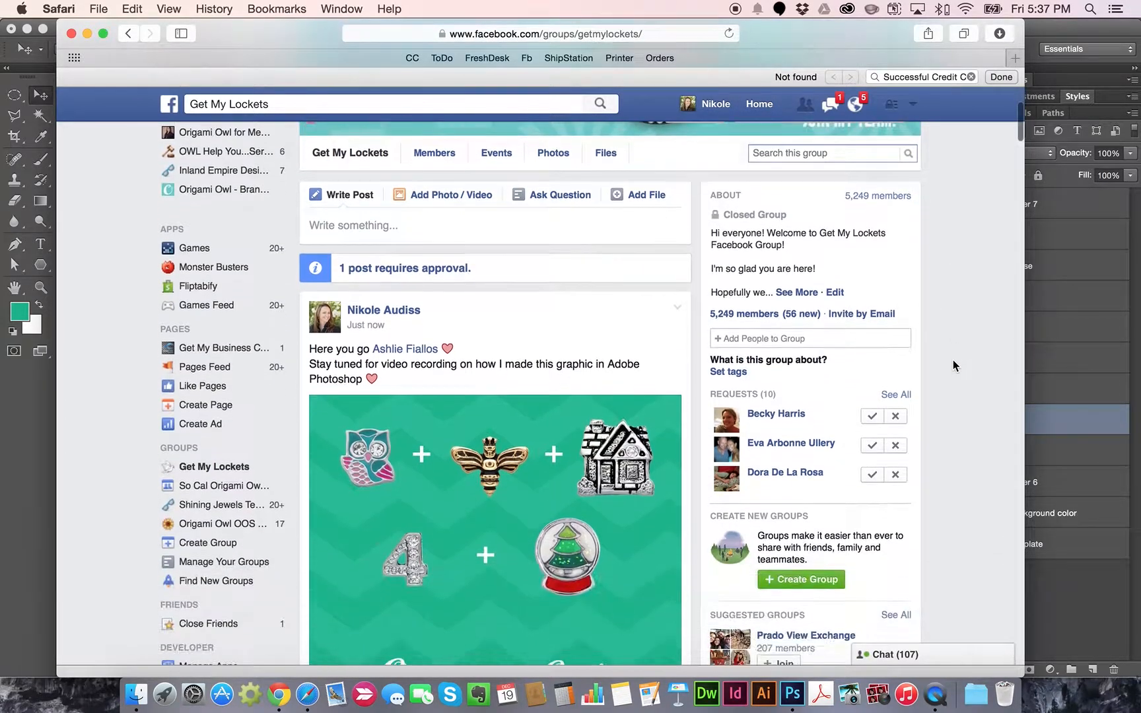
scroll(955, 365, "down", 1)
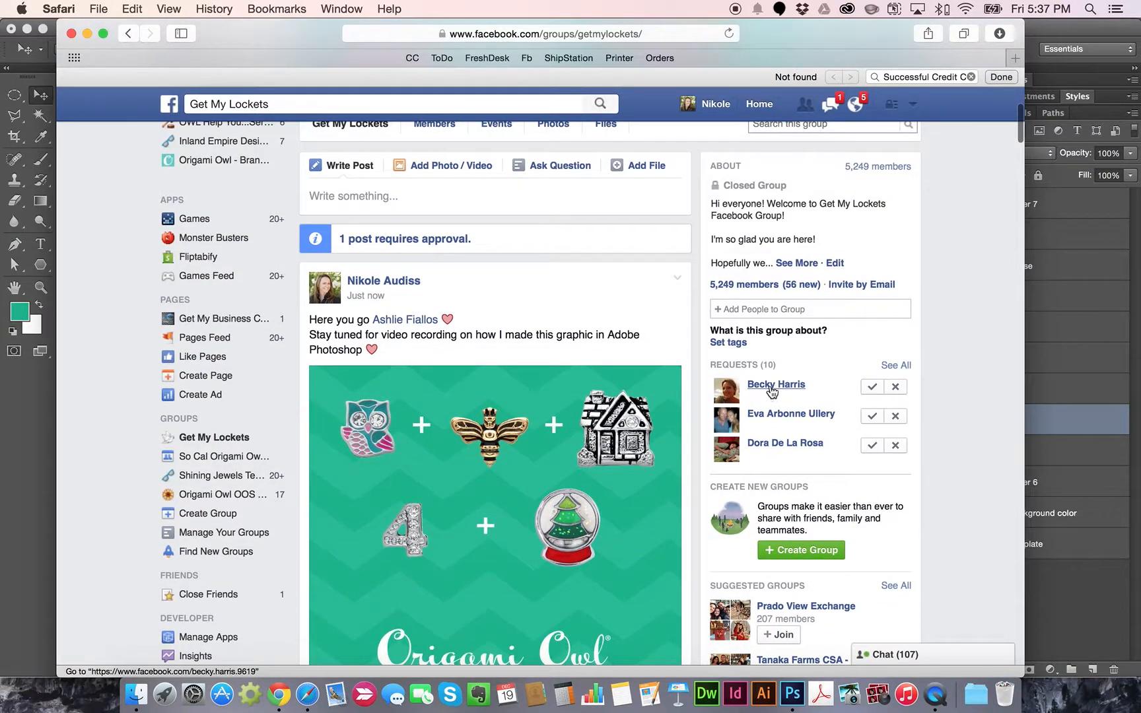
mouse_move(771, 391)
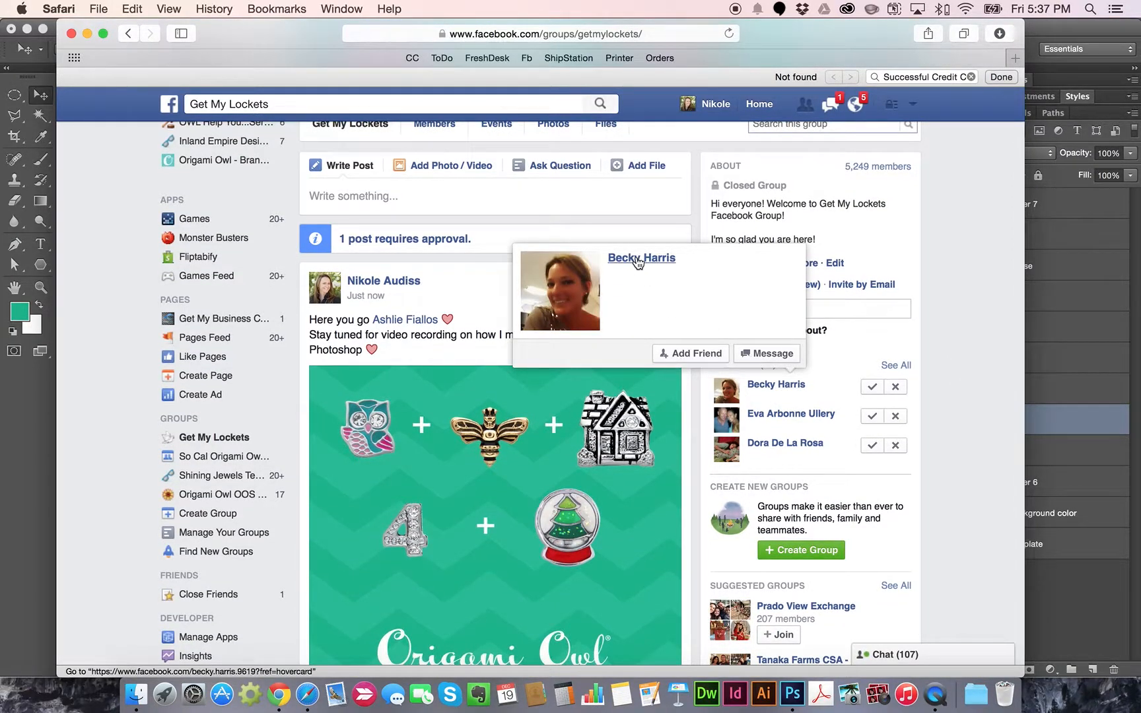
scroll(737, 277, "up", 1)
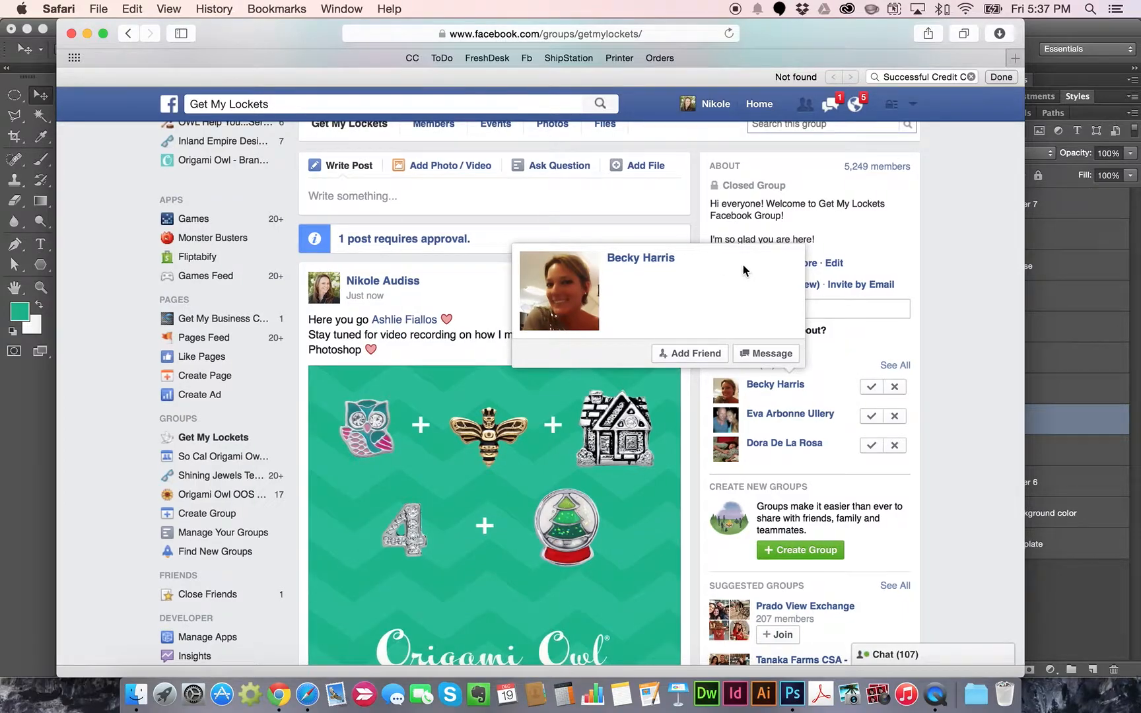
Check the first requester's profile, then approve their request to join the group
left_click(657, 264)
scroll(563, 298, "down", 10)
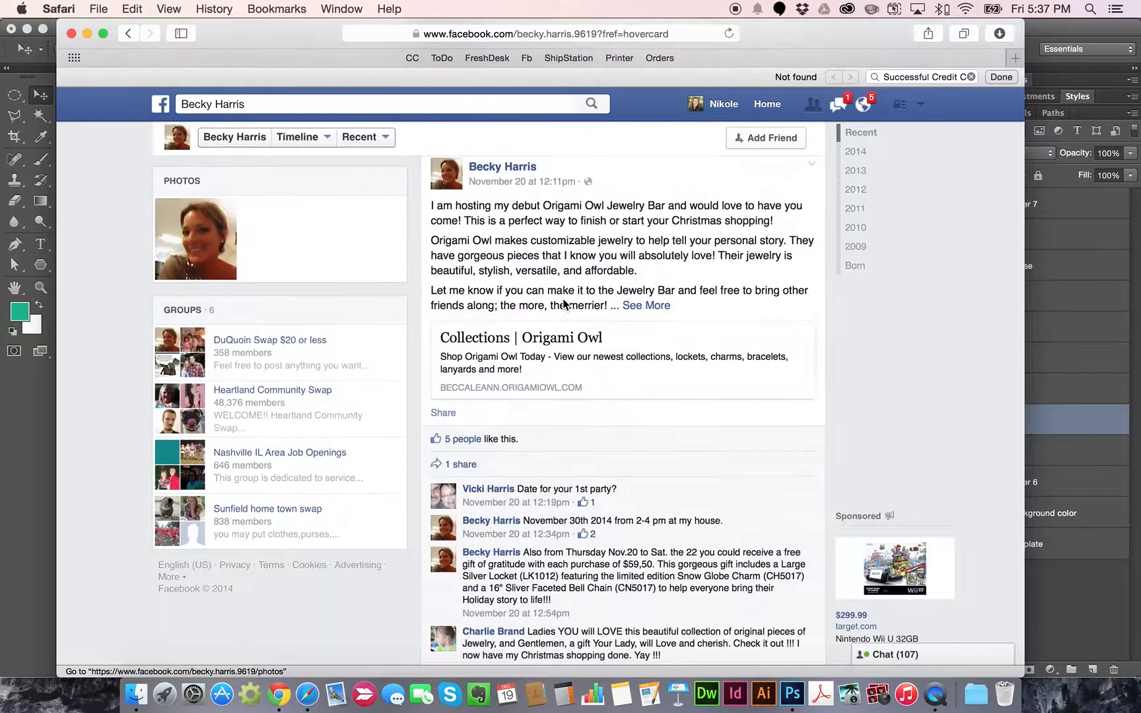
scroll(562, 304, "up", 5)
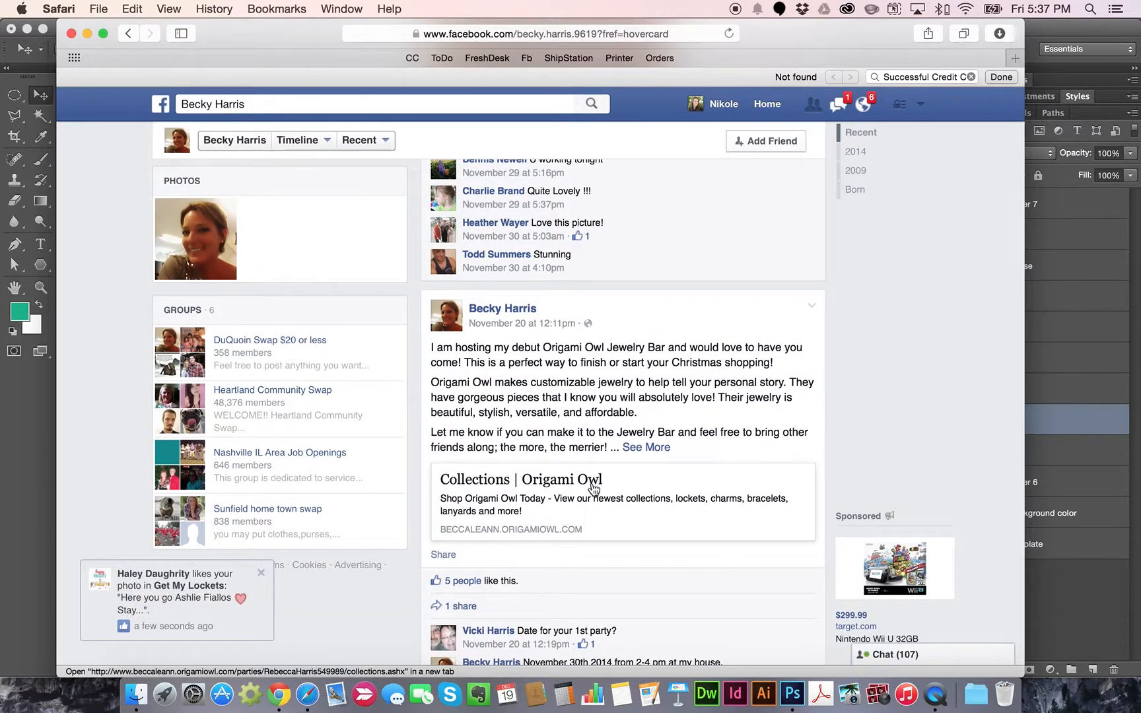
scroll(594, 489, "up", 12)
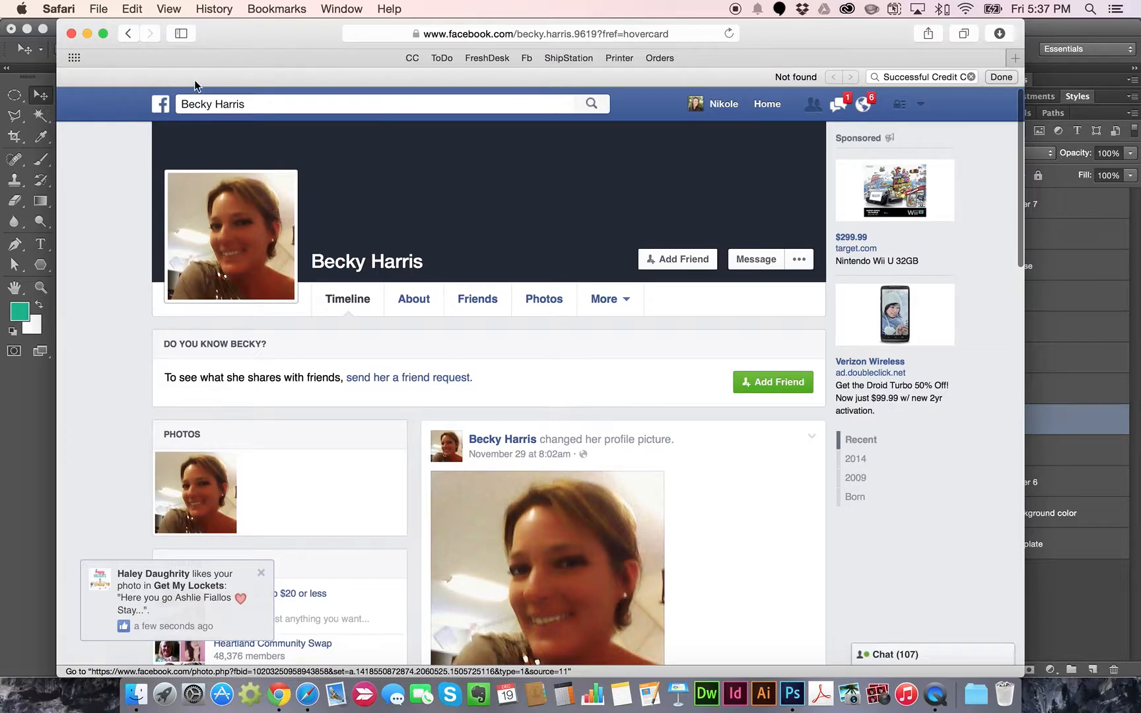
left_click(127, 33)
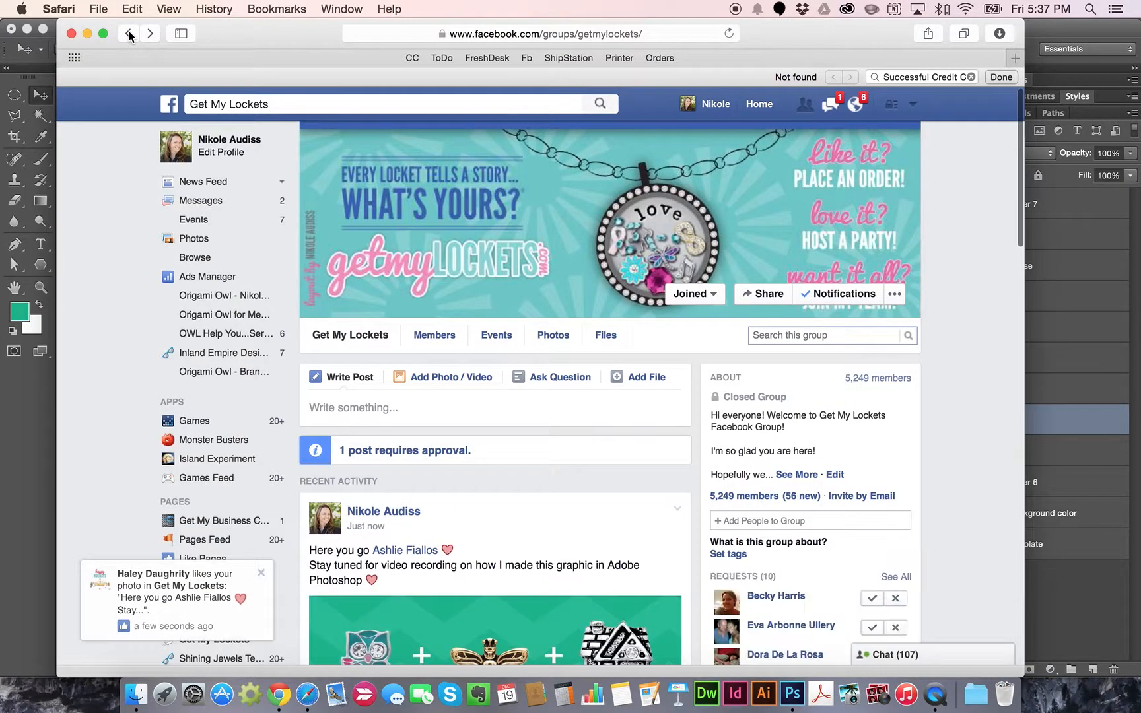
scroll(709, 188, "down", 3)
scroll(961, 276, "up", 2)
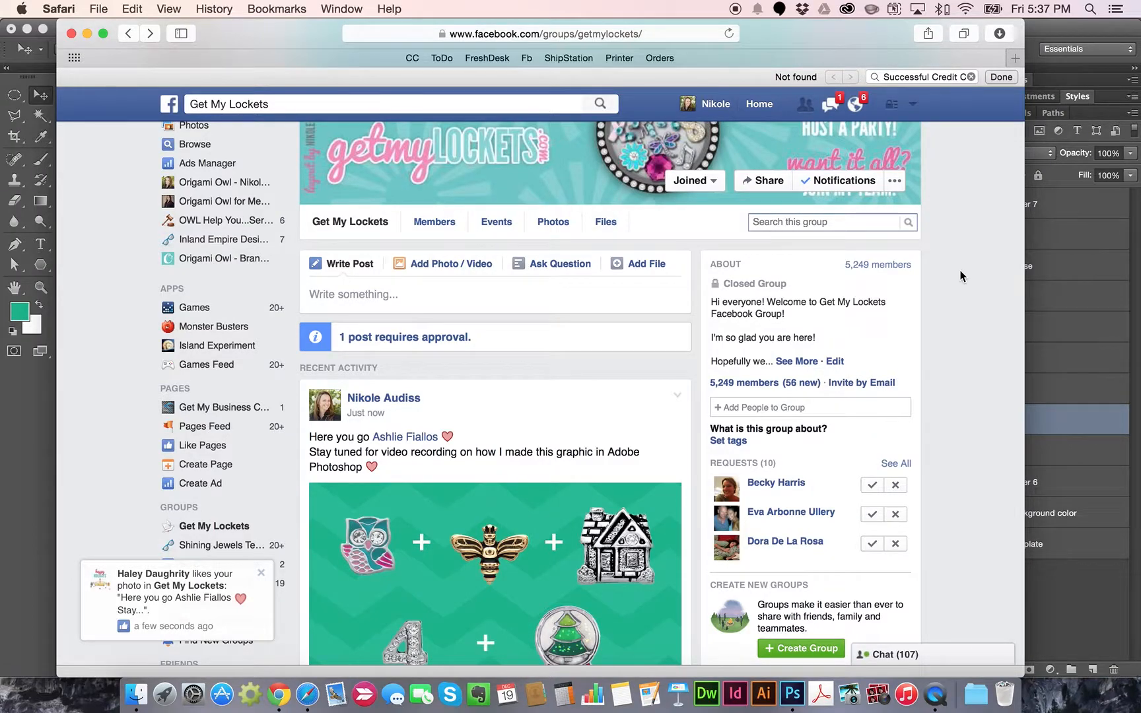
scroll(961, 276, "down", 3)
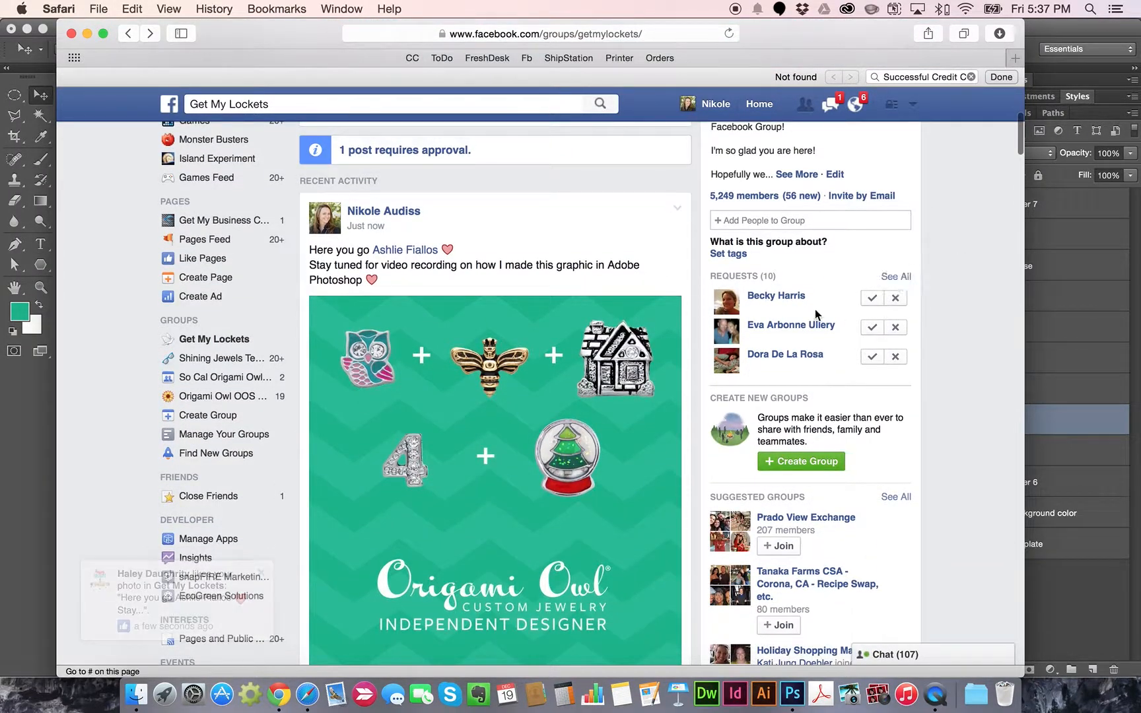
left_click(872, 298)
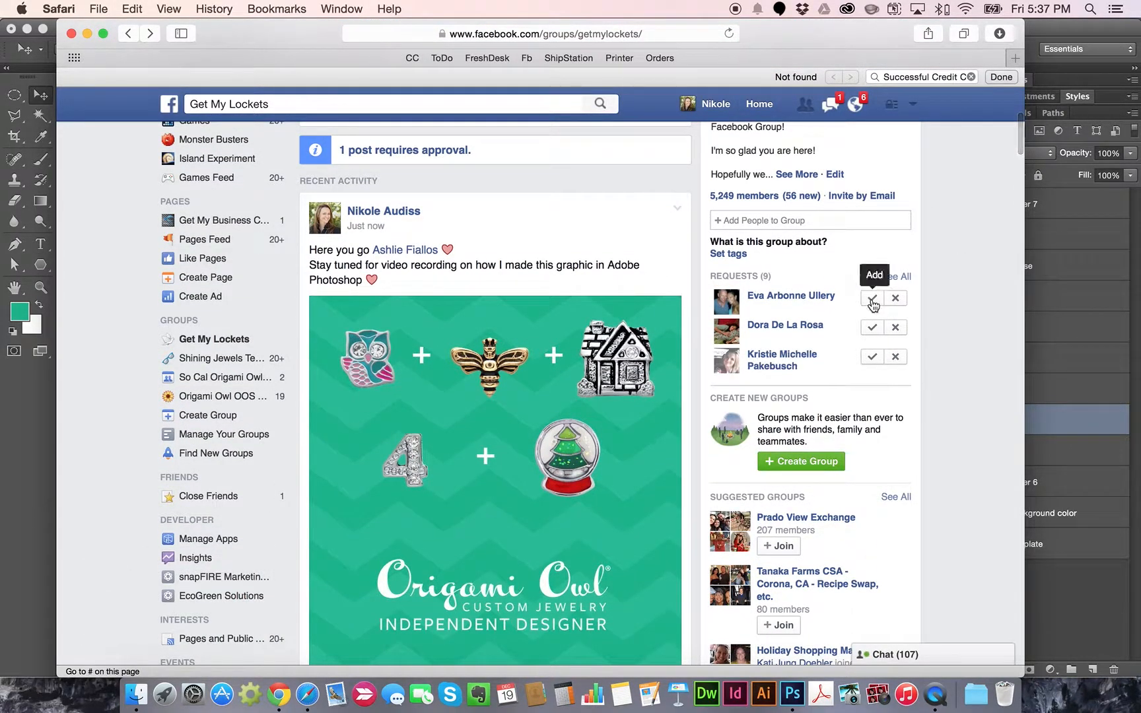
Review the next requester's profile and return to the Get My Lockets group page
left_click(792, 295)
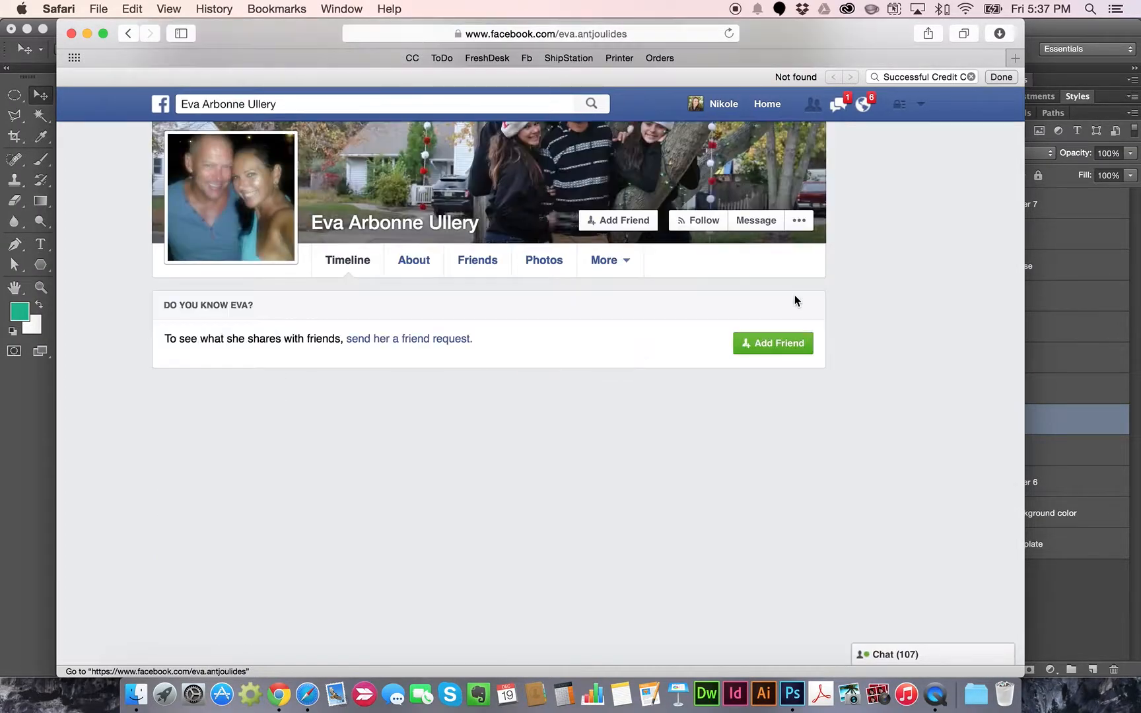
scroll(366, 221, "down", 5)
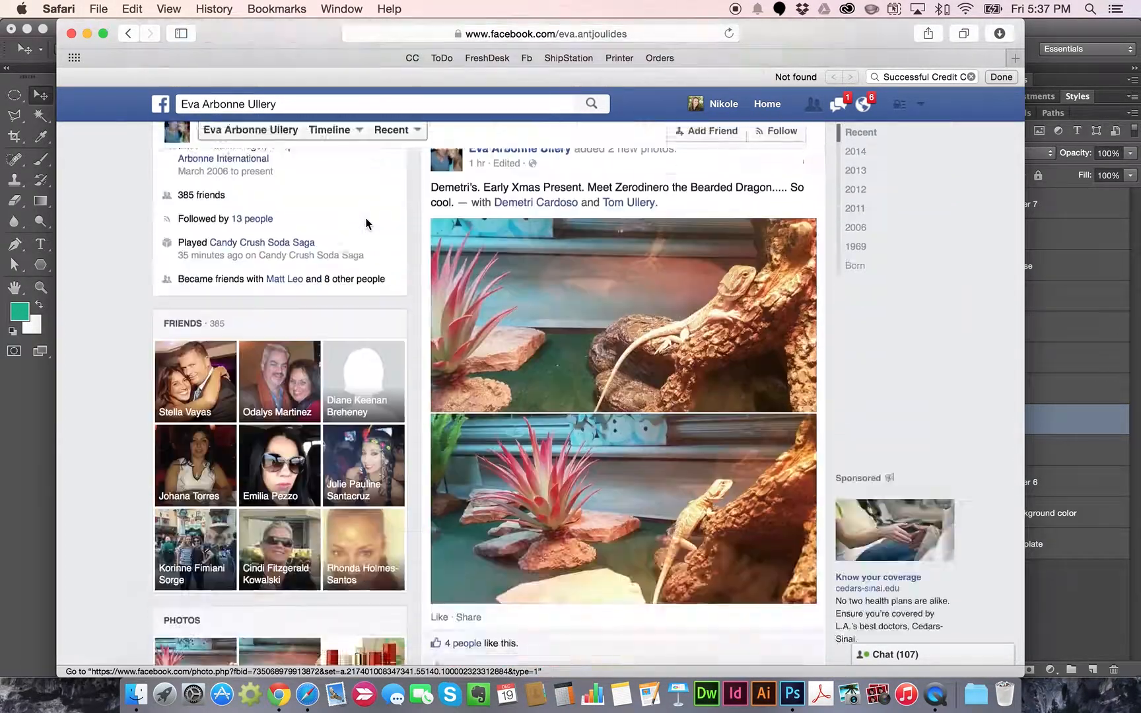
scroll(366, 224, "up", 5)
left_click(128, 33)
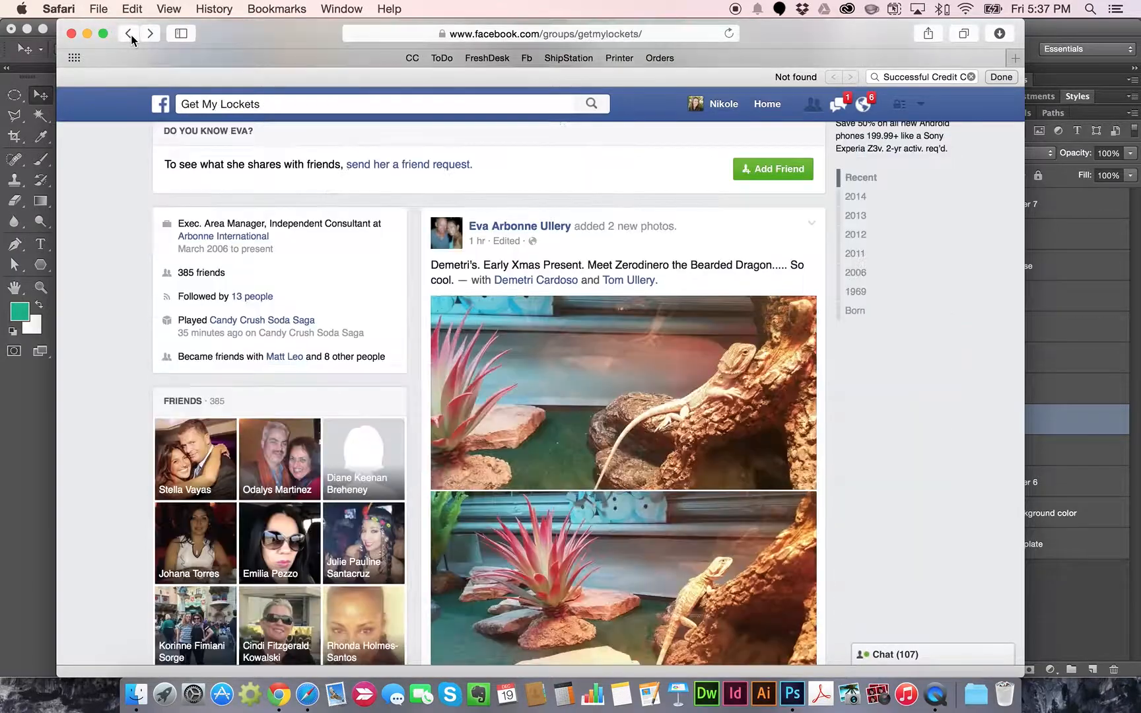
scroll(938, 341, "down", 7)
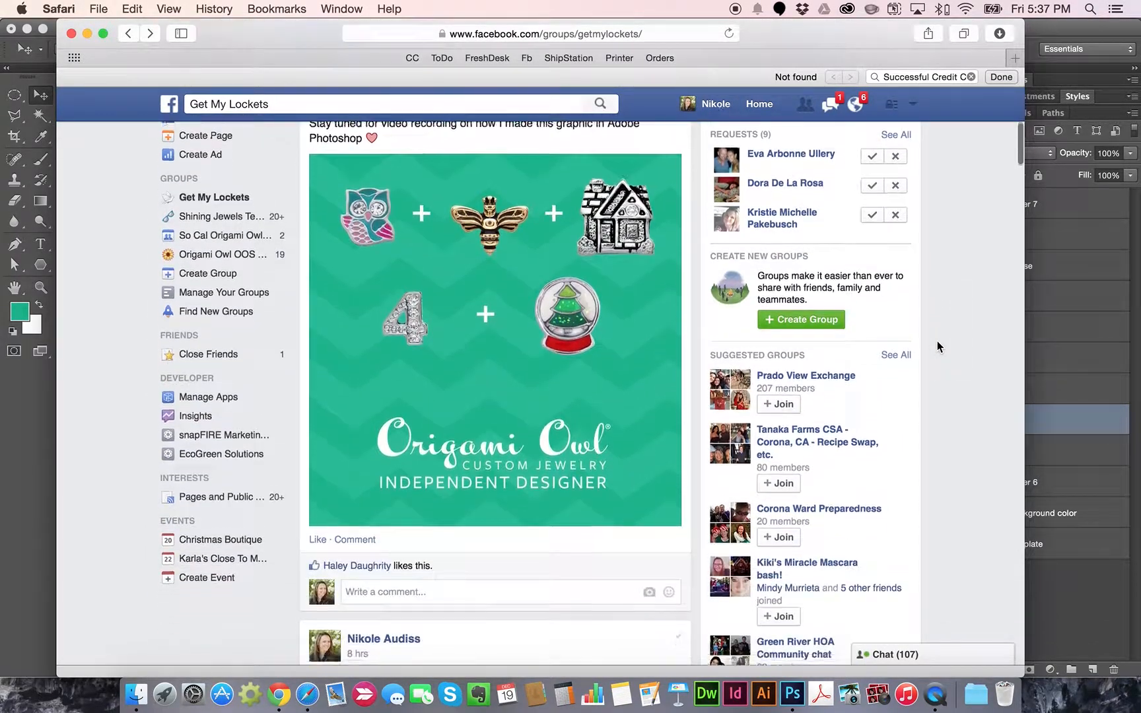
scroll(937, 341, "up", 2)
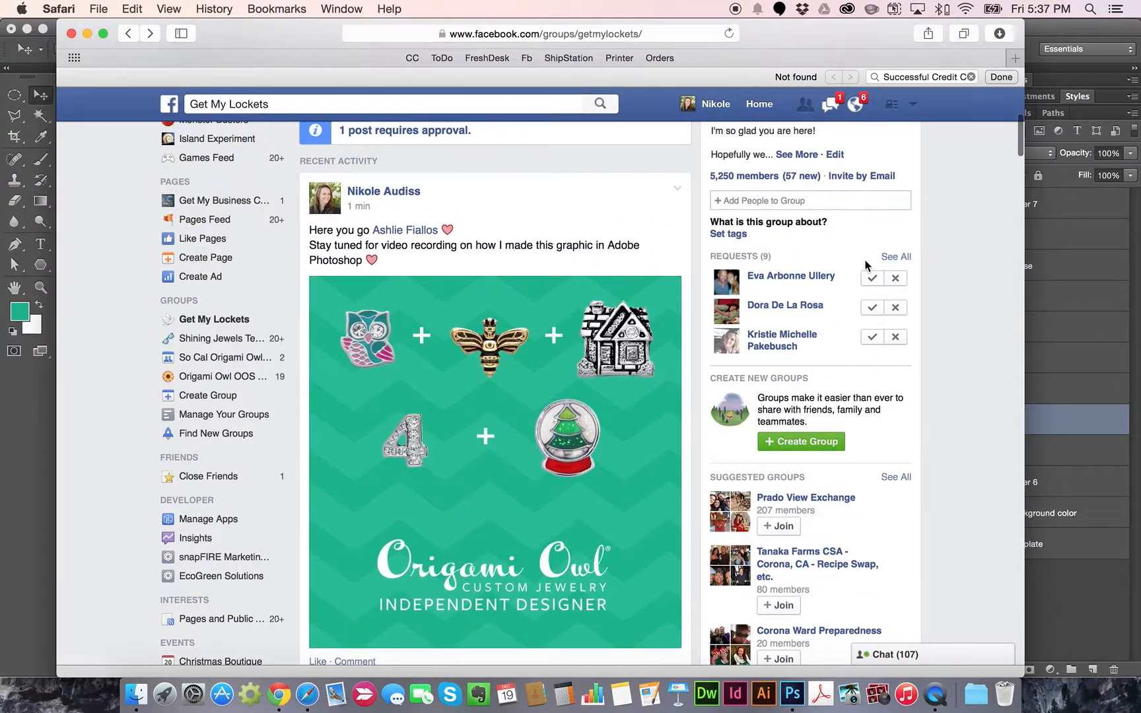